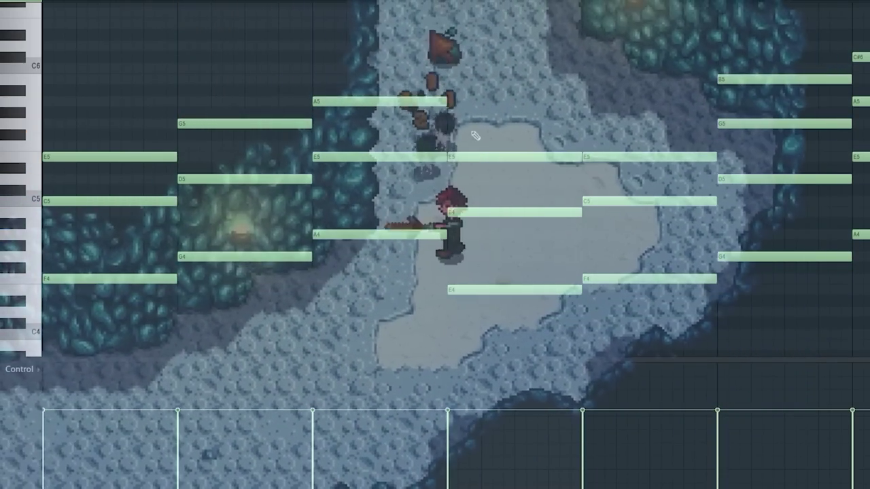
scroll(311, 7, down, 2)
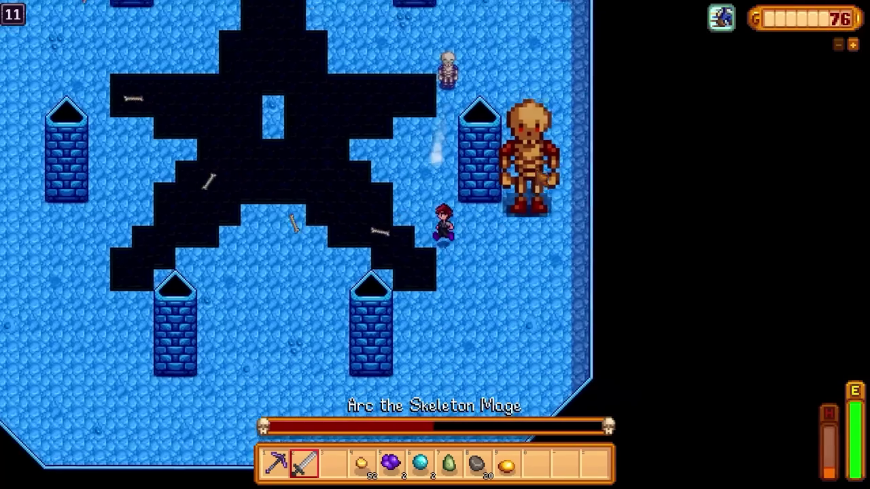
key(w)
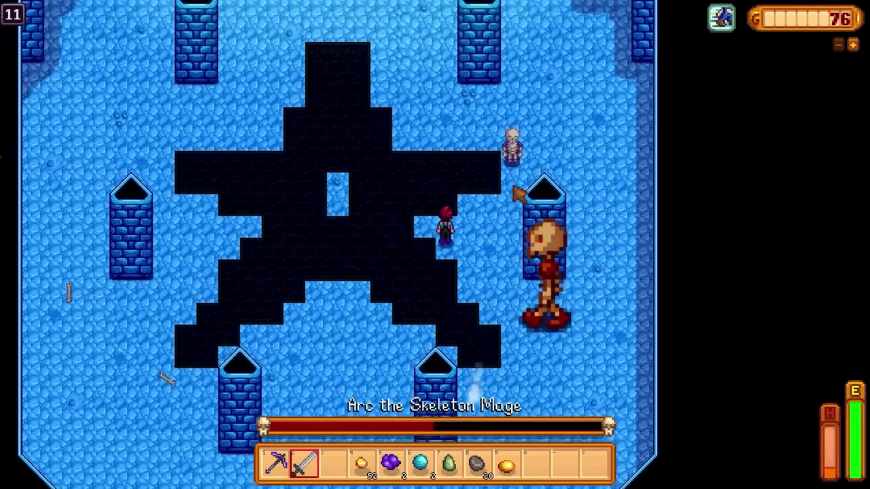
key(a)
key(s)
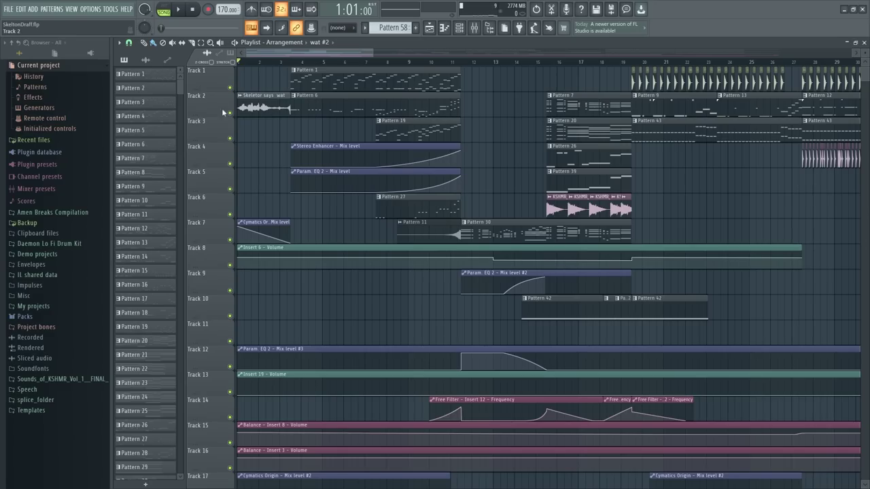
Examine the playlist arrangement's patterns, audio clips and automation tracks across the whole song, ending at the intro section
scroll(481, 69, down, 1)
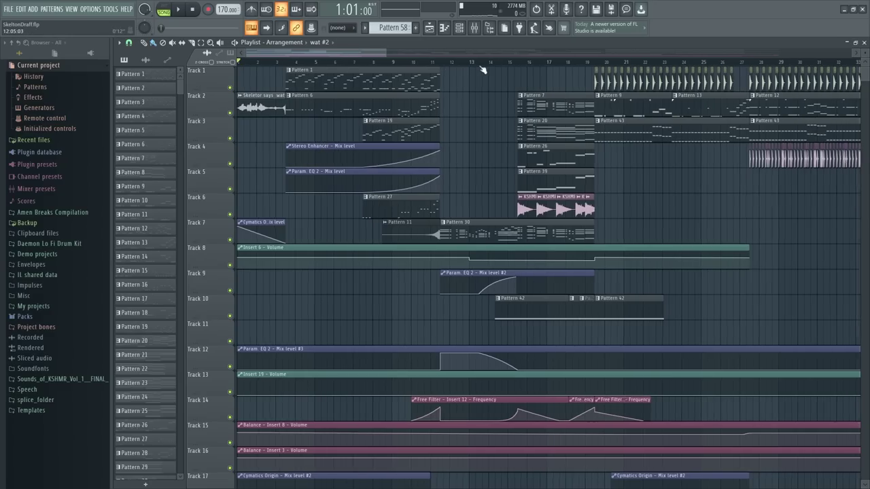
scroll(481, 68, down, 2)
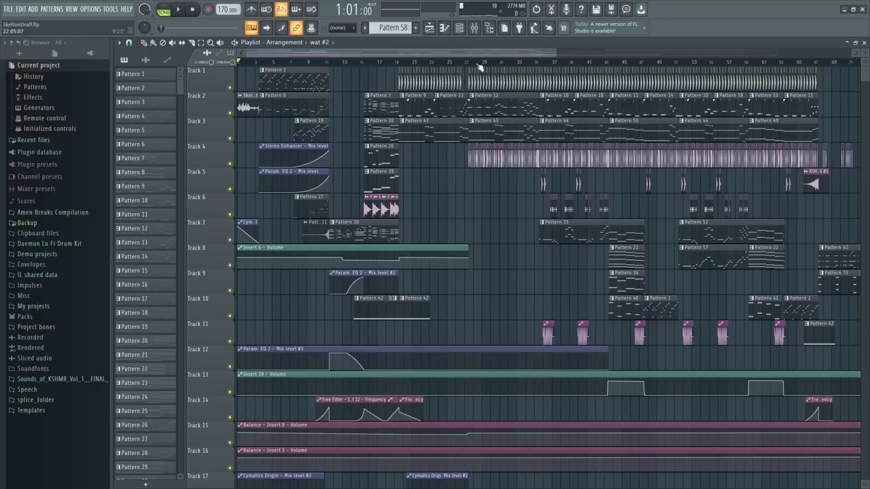
scroll(478, 68, up, 3)
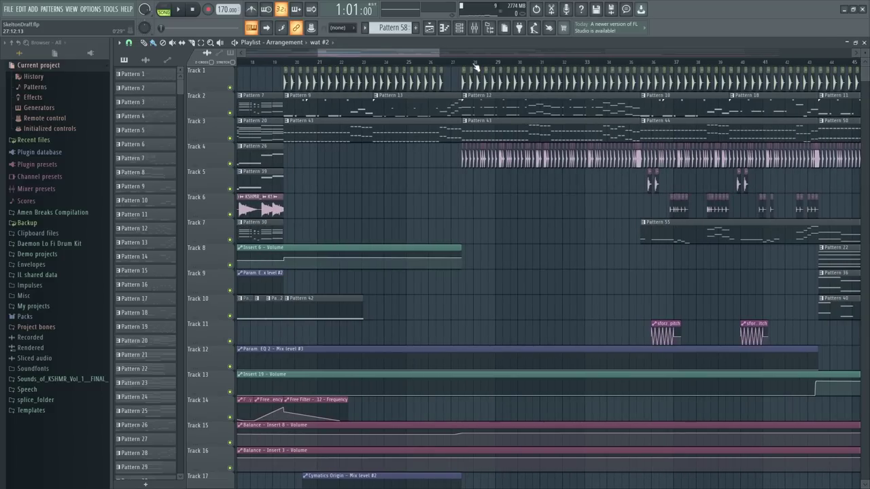
drag(427, 54, 317, 54)
scroll(270, 66, up, 3)
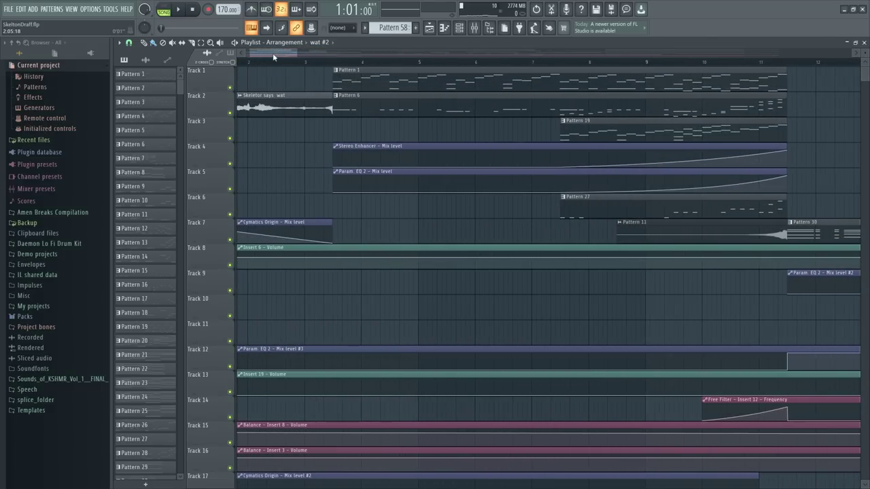
scroll(270, 65, up, 2)
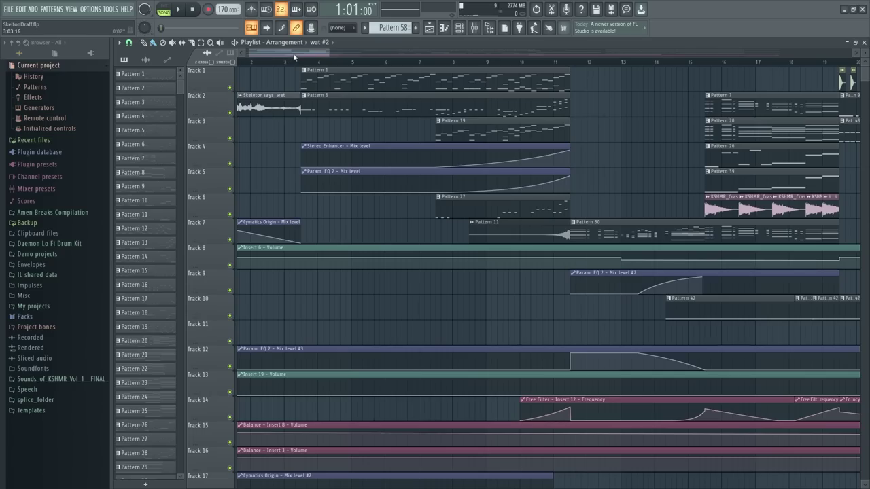
scroll(295, 54, left, 1)
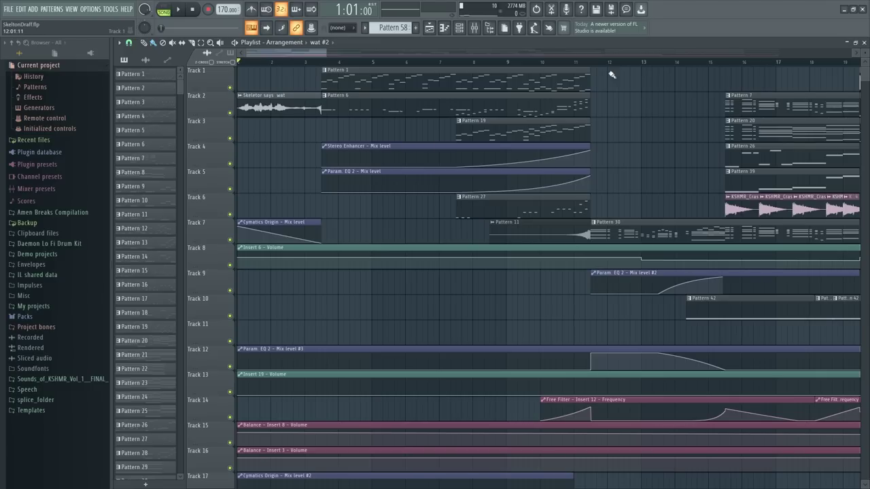
scroll(428, 65, down, 2)
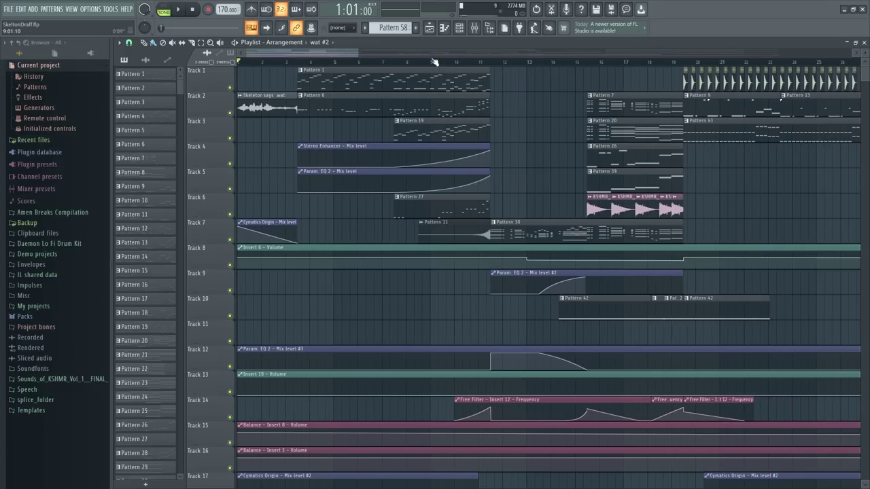
scroll(435, 63, up, 2)
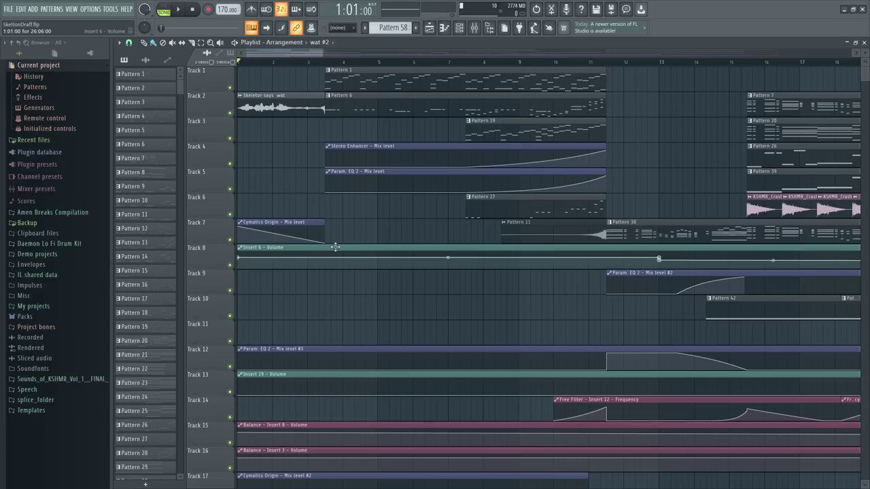
scroll(435, 295, down, 5)
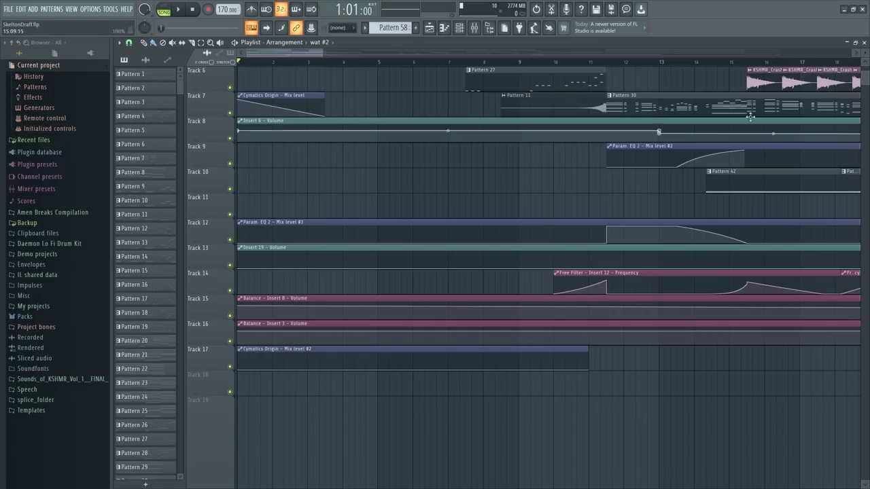
scroll(549, 272, up, 5)
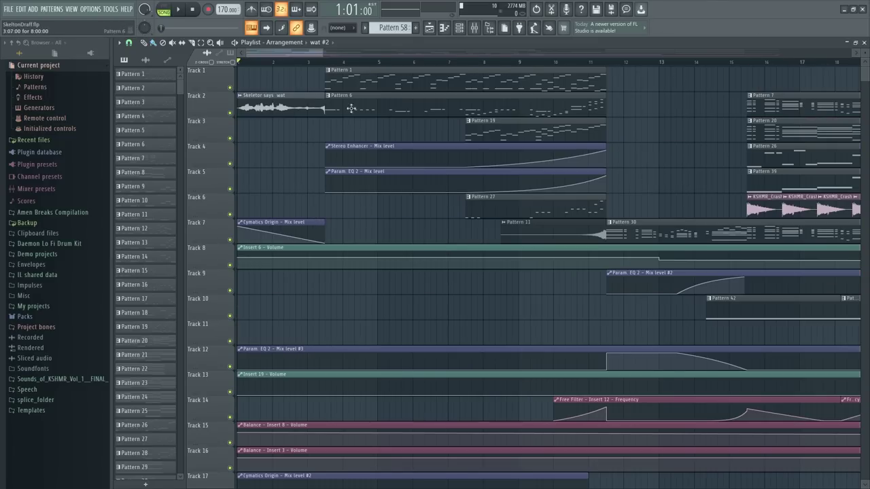
scroll(337, 64, up, 2)
scroll(337, 65, left, 2)
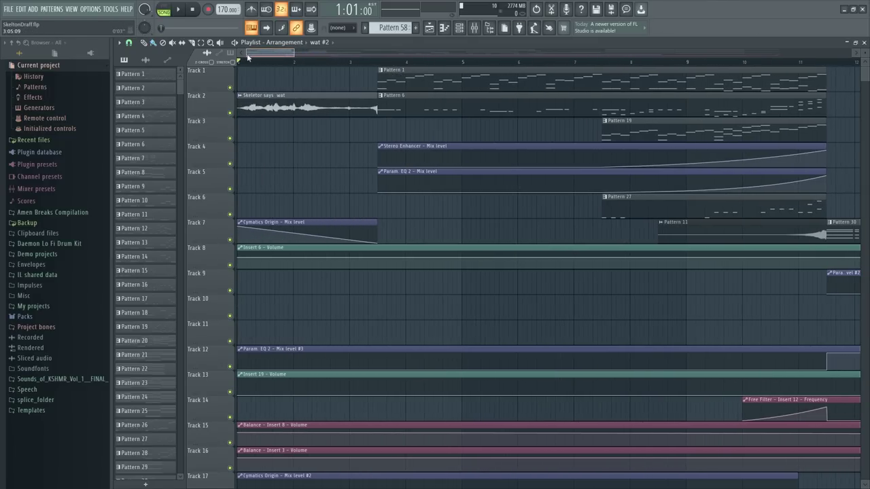
Inspect the settings of the "Skeletor says wat" audio clip and the "wat" sampler channel from the channel rack
key(F6)
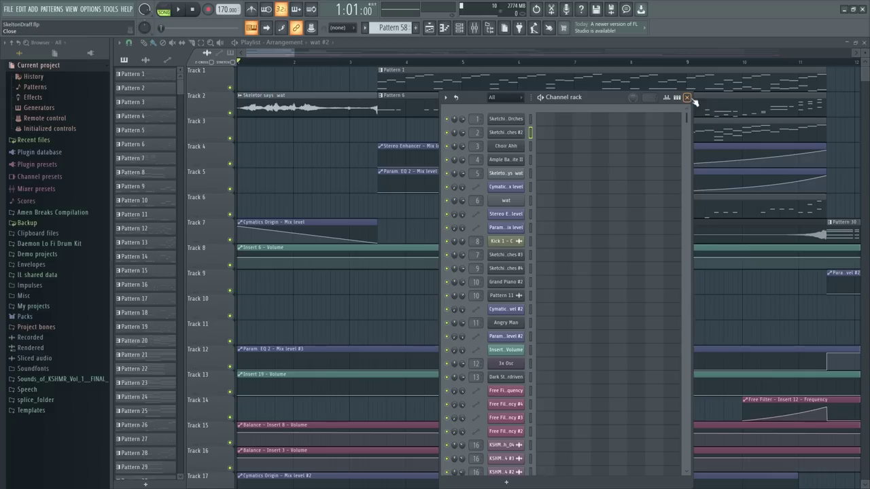
click(687, 97)
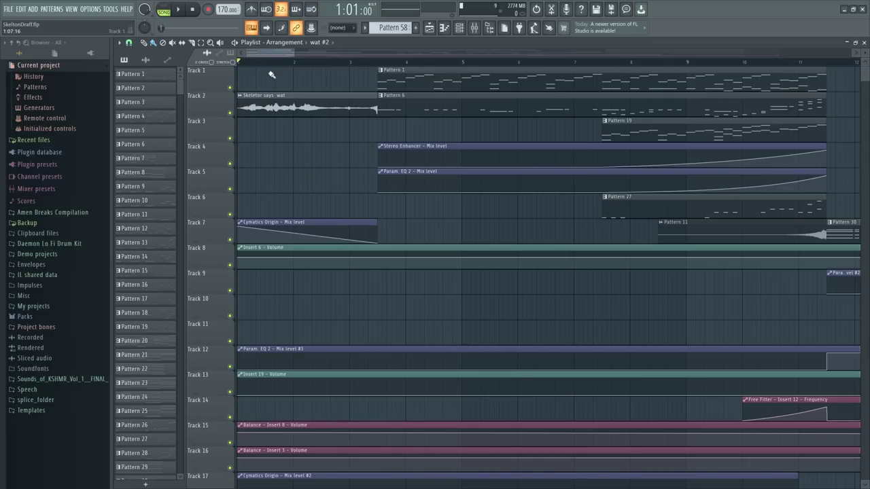
scroll(283, 67, up, 2)
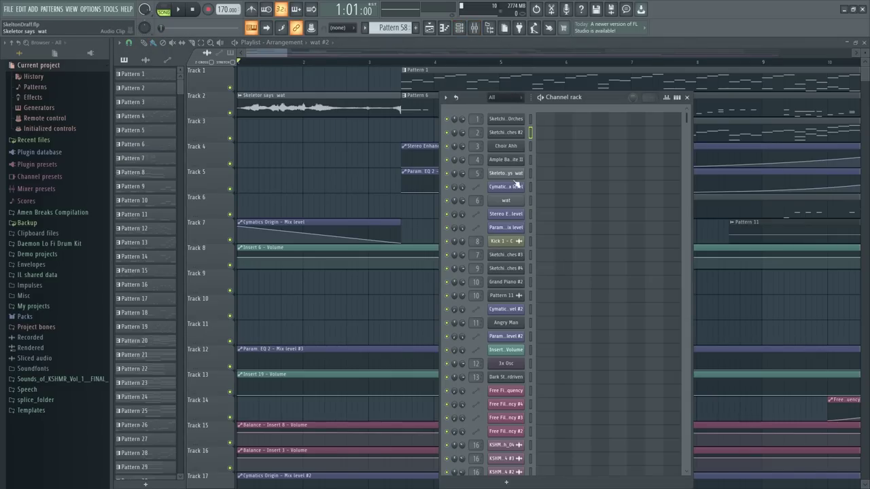
click(511, 177)
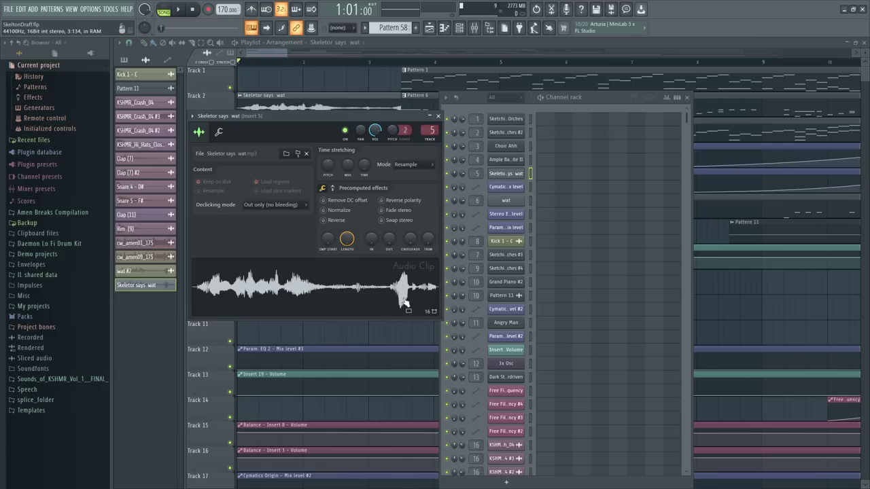
click(506, 202)
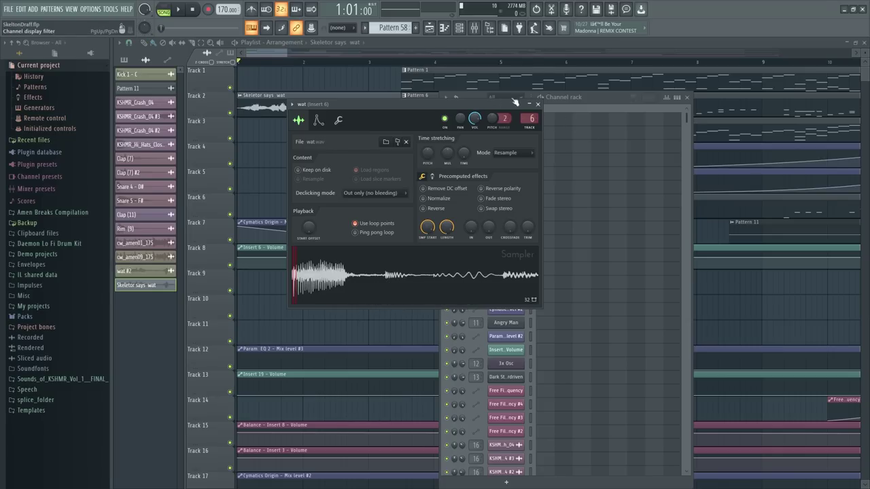
Open Pattern 6 of the wat channel in the piano roll and play its opening notes in pattern mode
click(416, 96)
double_click(416, 96)
scroll(235, 72, down, 3)
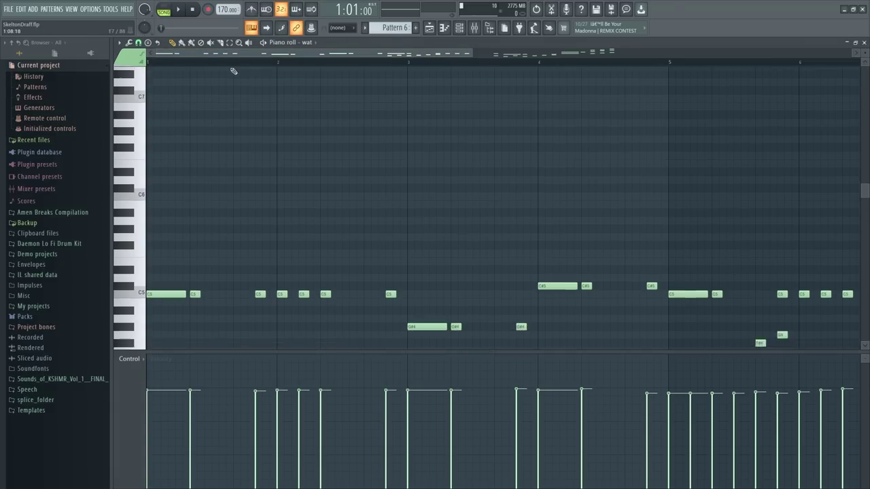
click(163, 9)
key(space)
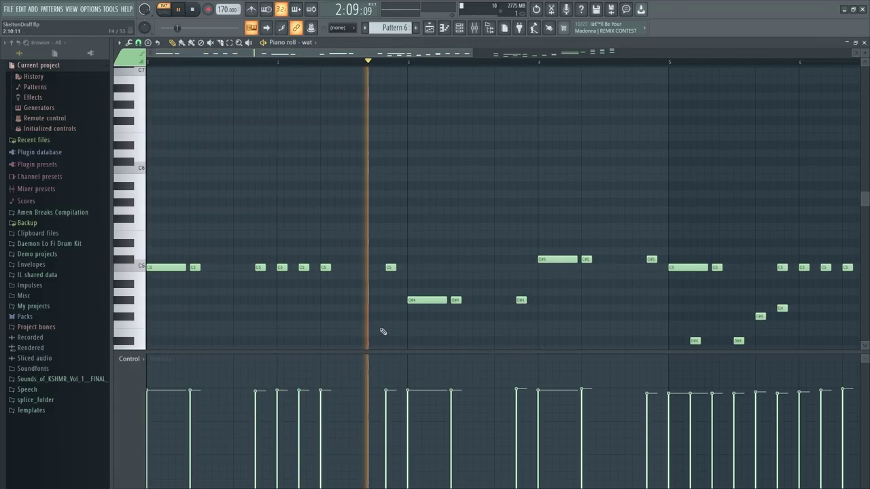
key(space)
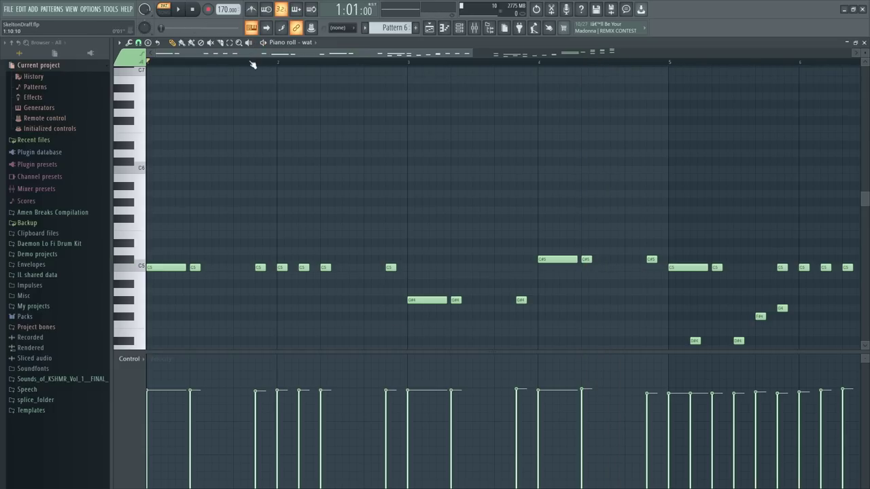
Return to the playlist and play the opening of the arrangement in song mode through the "Skeletor says wat" clip
key(F5)
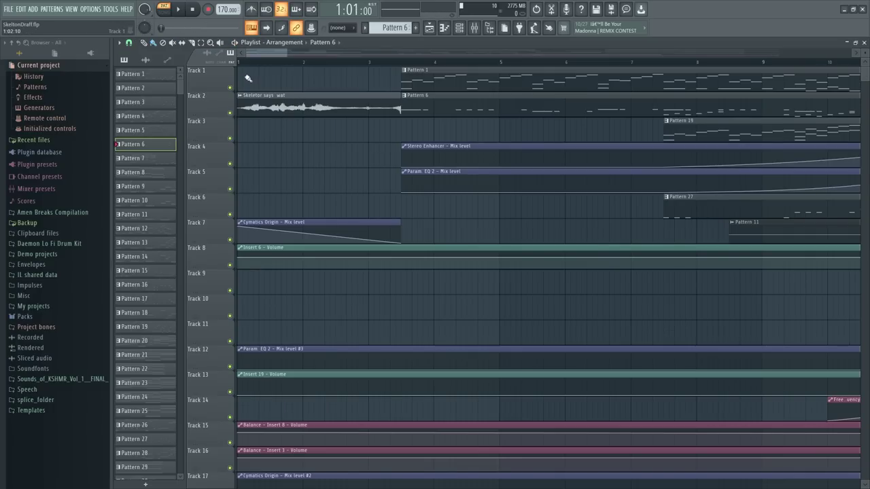
key(l)
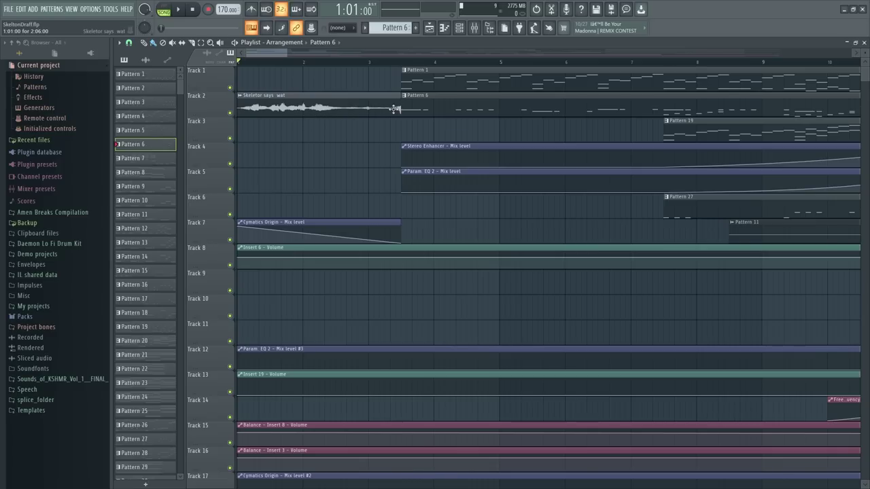
key(F9)
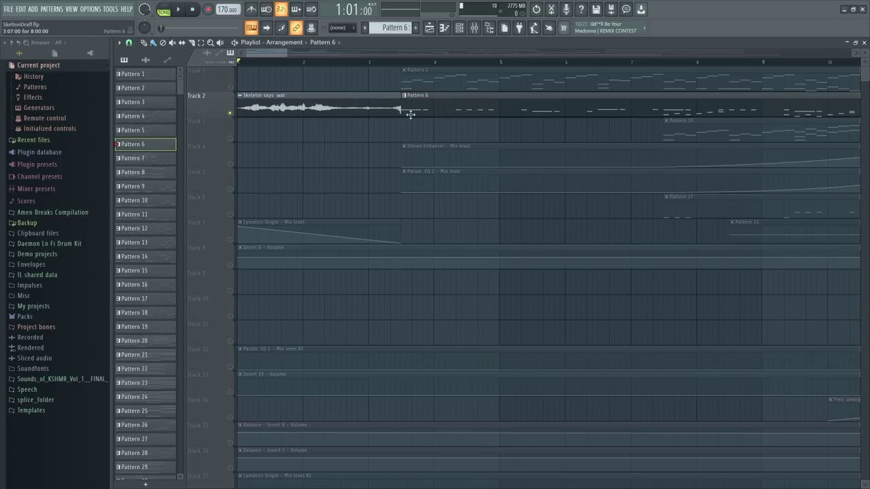
key(F9)
key(space)
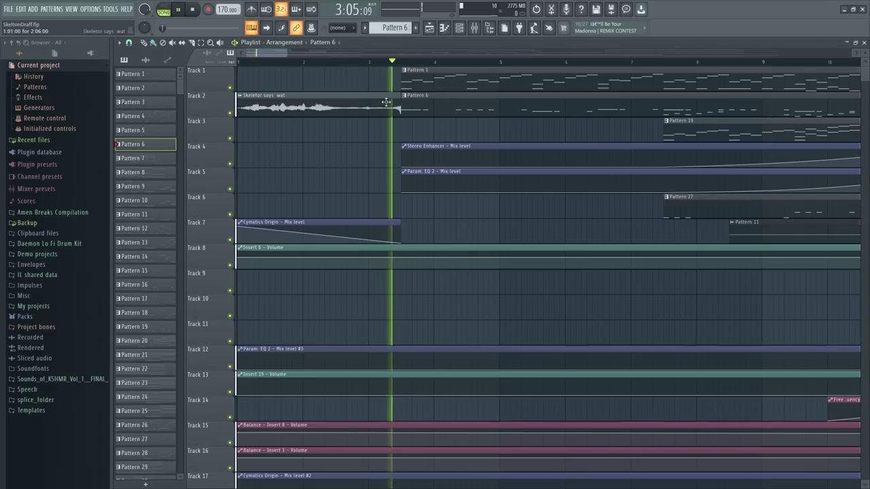
key(space)
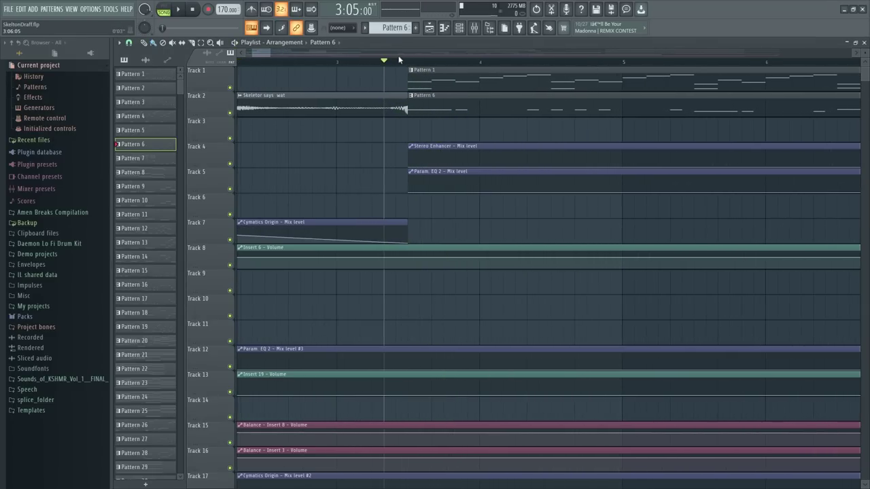
Review the "Skeletor says wat" clip's waveform and sample settings from both the playlist and the channel rack
scroll(213, 80, up, 3)
scroll(196, 80, left, 2)
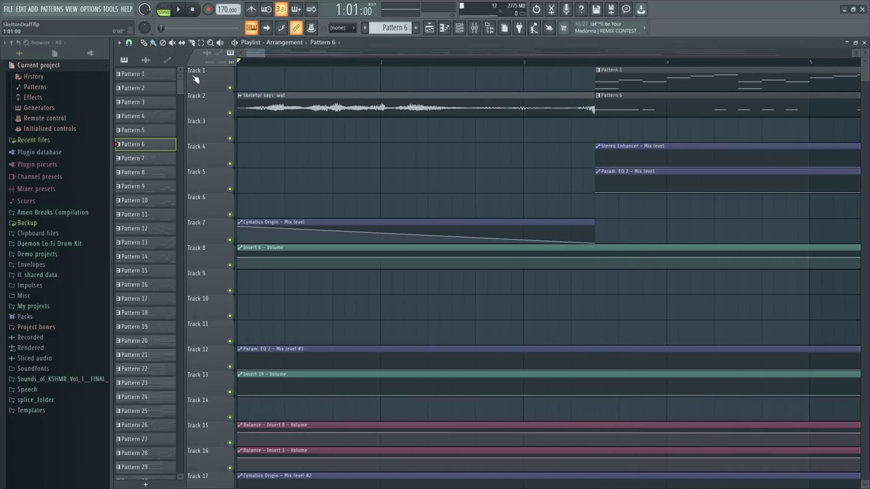
double_click(289, 113)
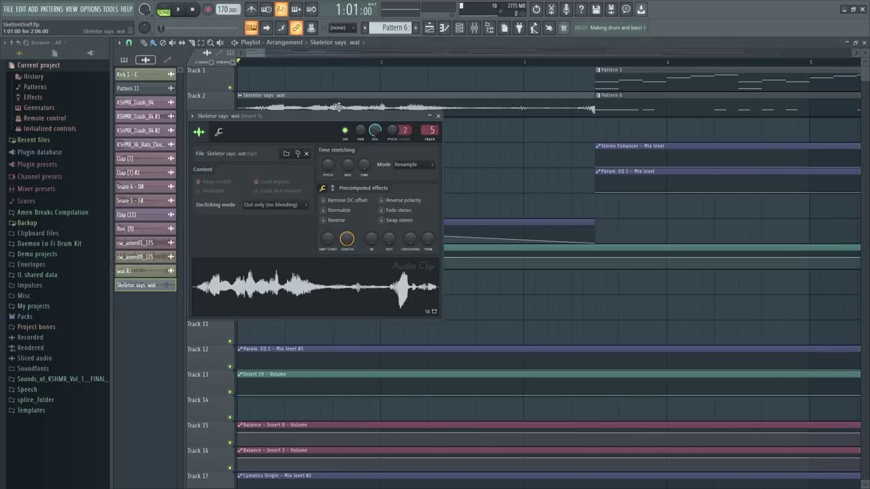
click(439, 117)
click(460, 27)
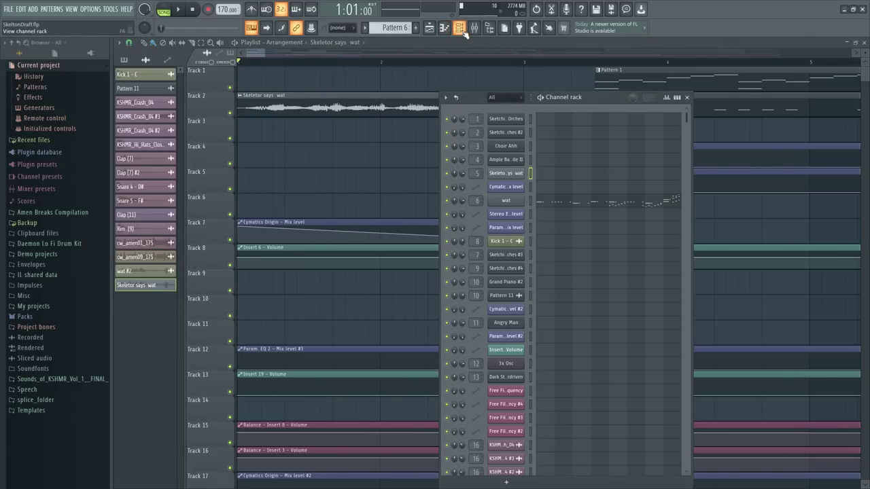
click(509, 173)
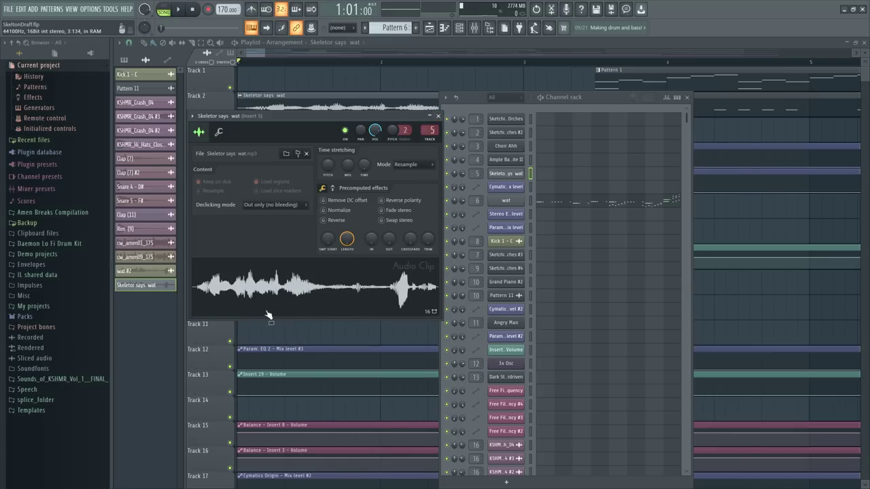
key(Escape)
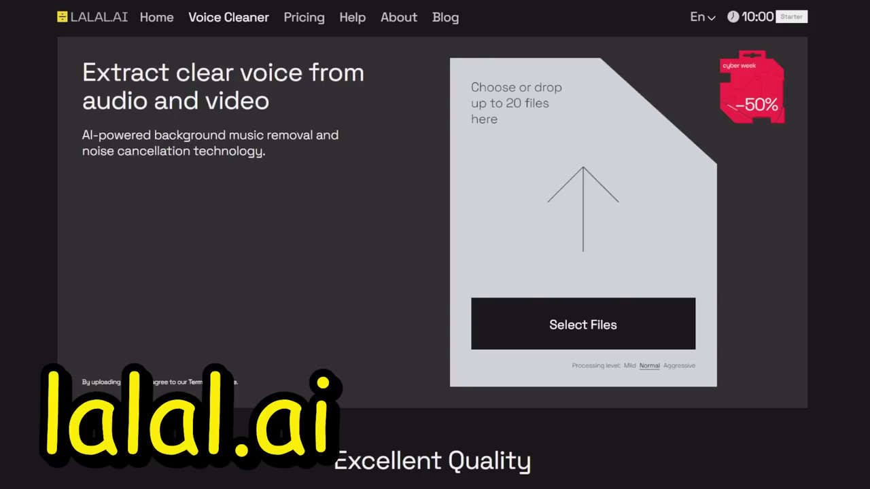
Switch to LALAL.AI, upload the audio file to the Voice Cleaner and play the extracted Voice preview
drag(867, 414, 584, 214)
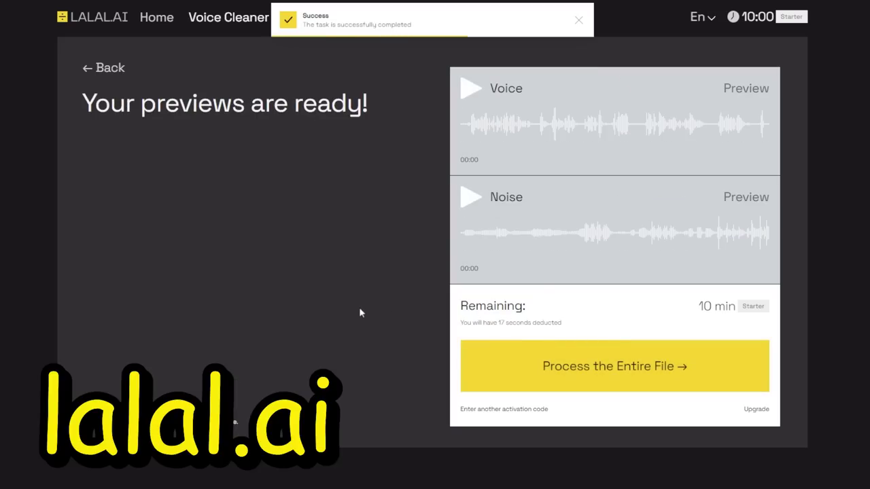
click(719, 129)
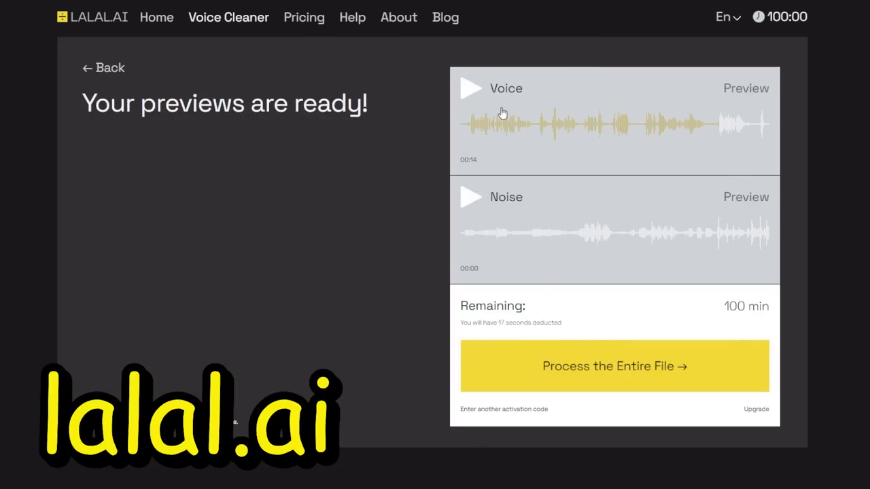
click(470, 88)
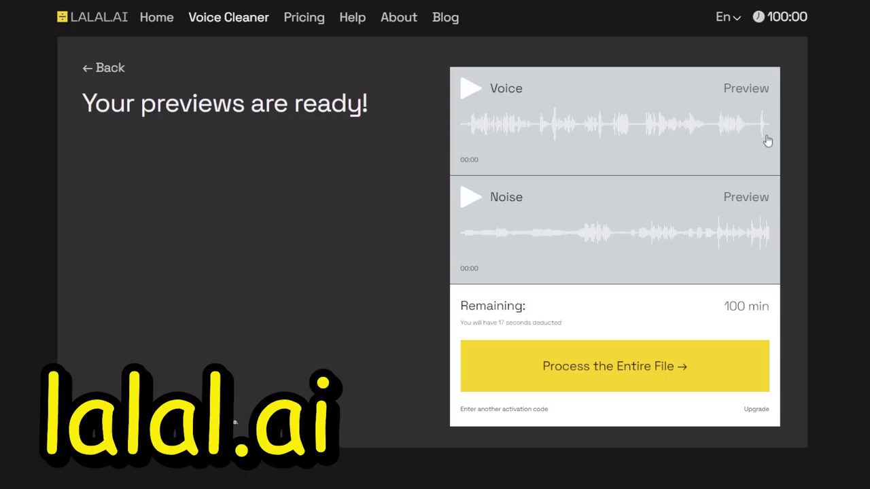
Play the Noise preview of the uploaded file in the Voice Cleaner and pause it
click(581, 239)
click(471, 196)
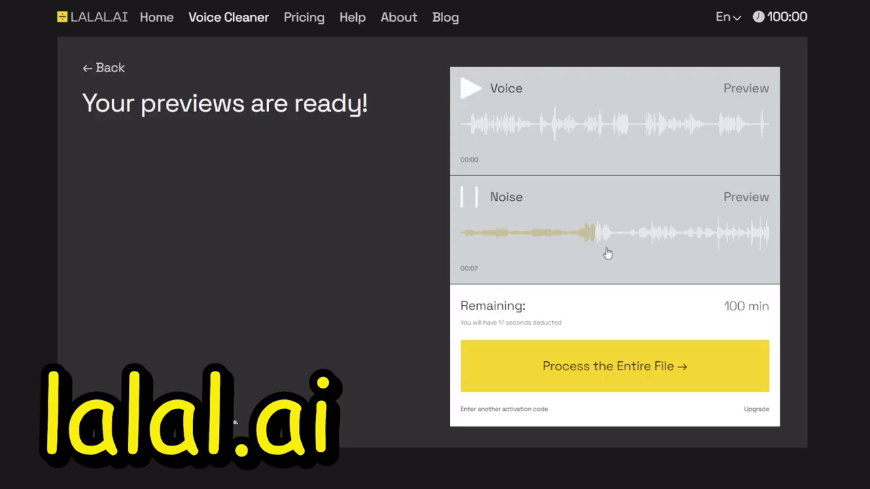
click(476, 198)
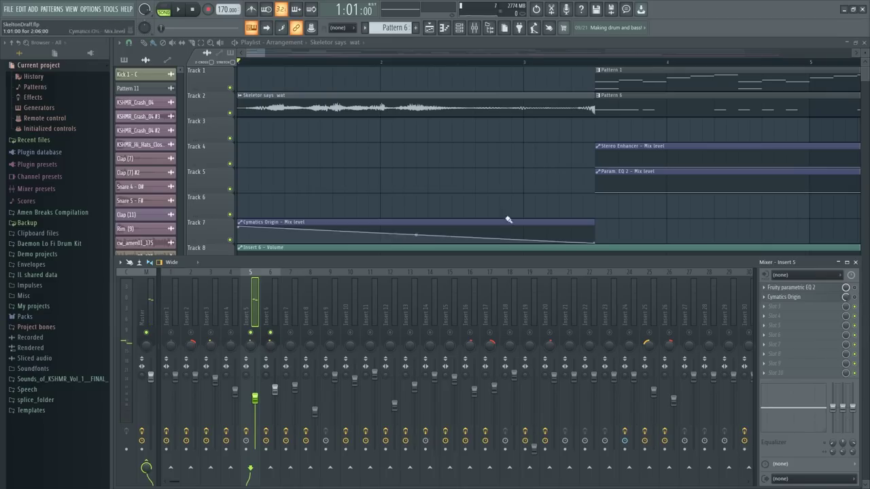
Switch back to FL Studio, play the opening briefly and inspect the Fruity parametric EQ 2 curve on Insert 5
key(space)
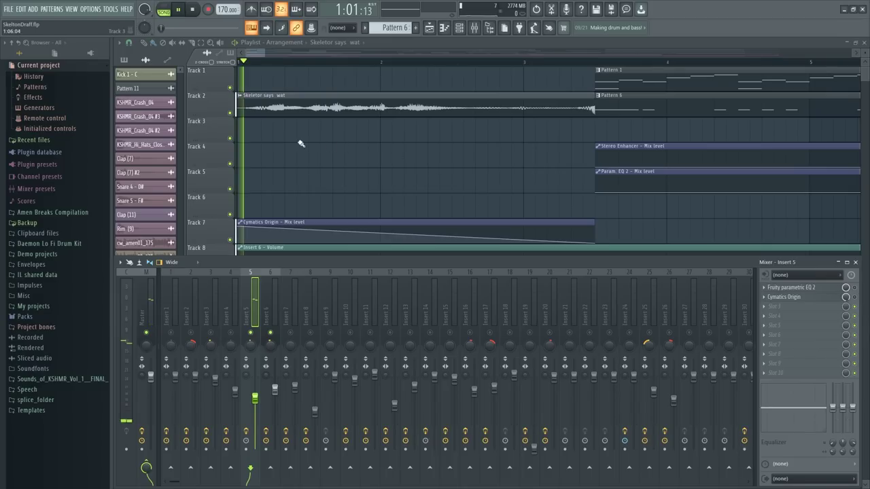
key(space)
click(795, 287)
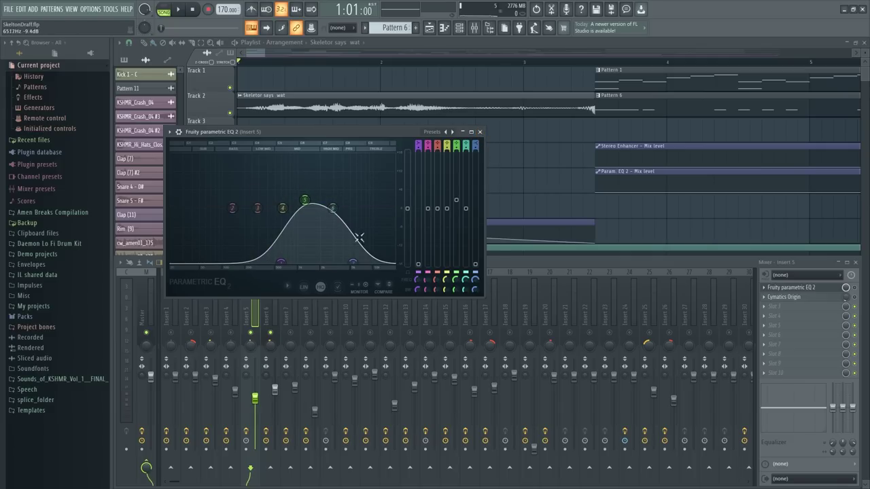
click(480, 132)
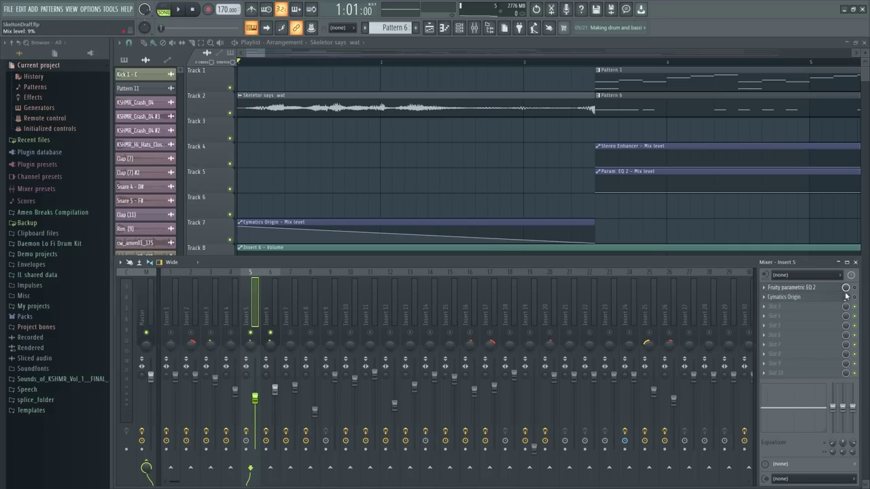
Audition the "Skeletor says wat" vocal several times with Insert 5's Fruity parametric EQ 2 enabled and Cymatics Origin bypassed
key(space)
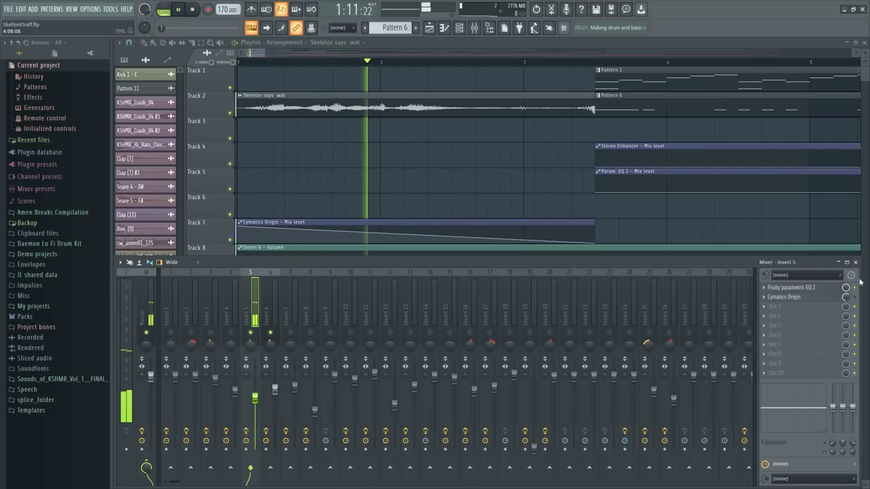
key(space)
key(space)
key(space)
key(space)
key(space)
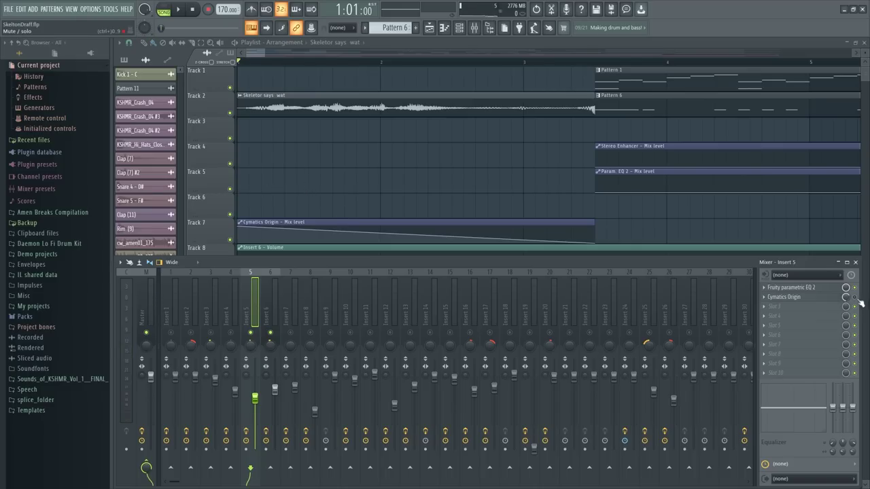
Inspect Cymatics Origin on Insert 5 and play the intro through its Mix level automation clip
click(819, 298)
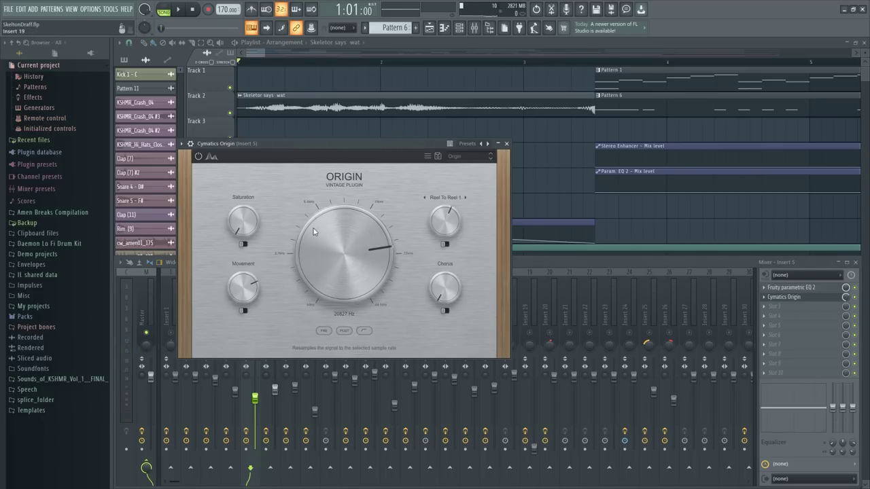
click(507, 143)
scroll(293, 149, down, 2)
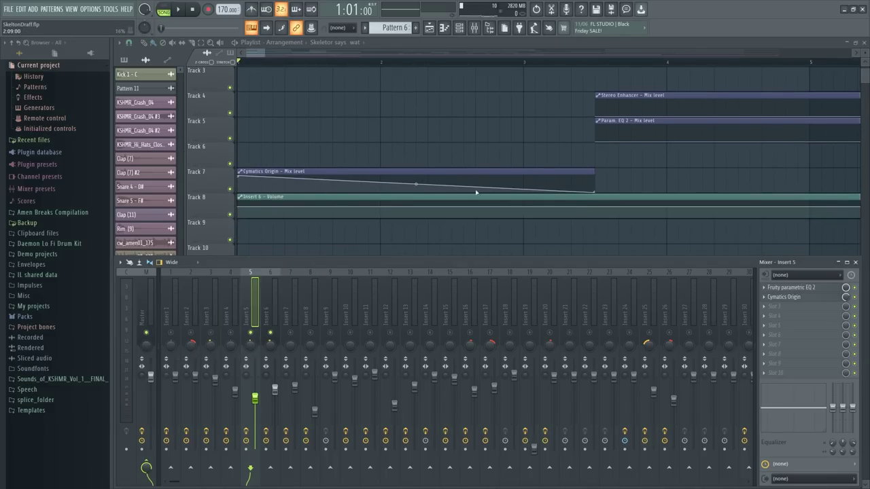
key(space)
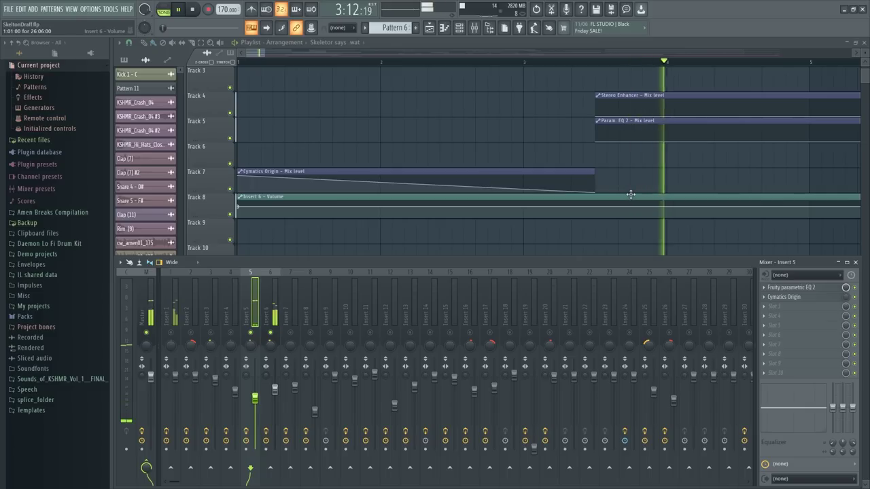
key(space)
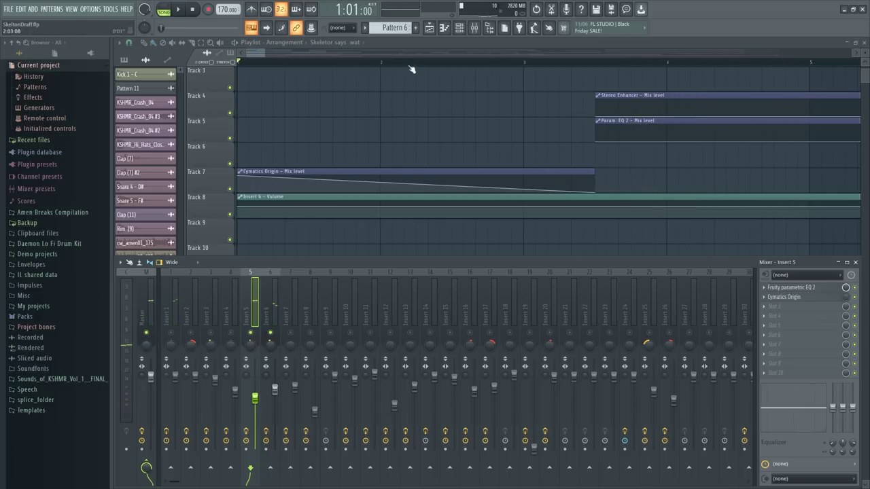
Play the arrangement past the vocal clip into Pattern 1 and Pattern 6 with a wider stretch of the playlist in view
ctrl+scroll(411, 69, down, 2)
scroll(249, 210, up, 1)
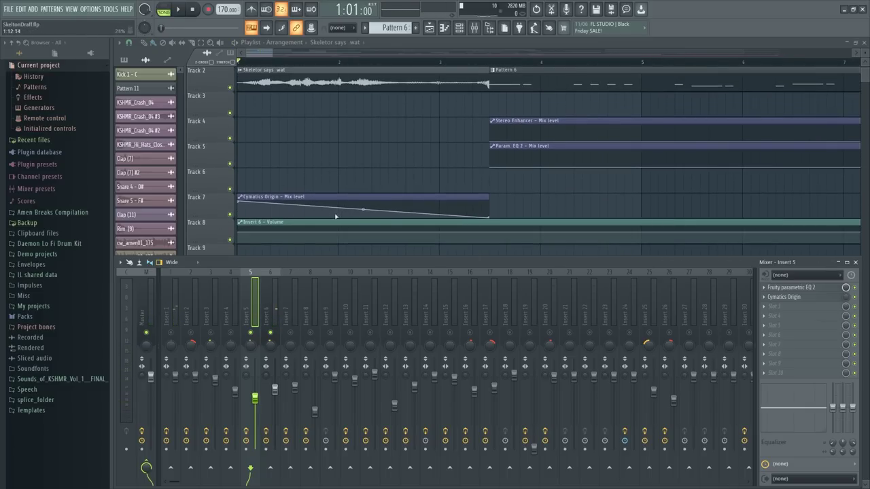
ctrl+scroll(333, 216, down, 4)
scroll(394, 87, up, 1)
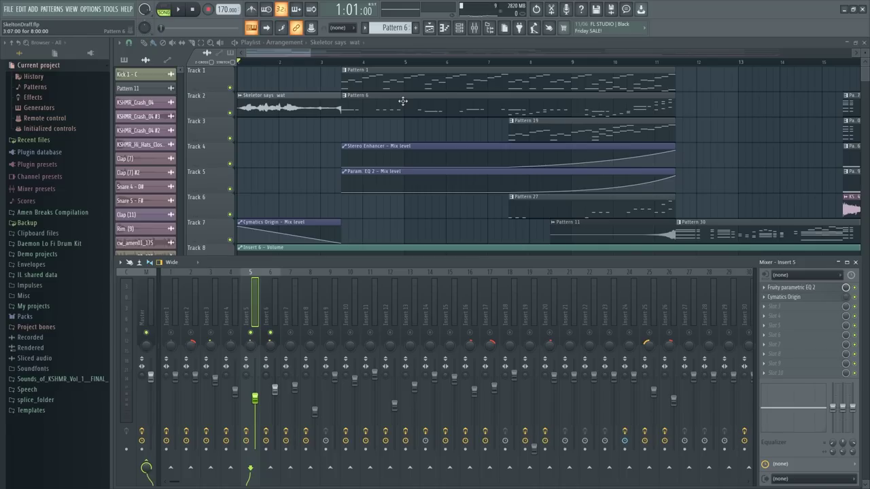
key(space)
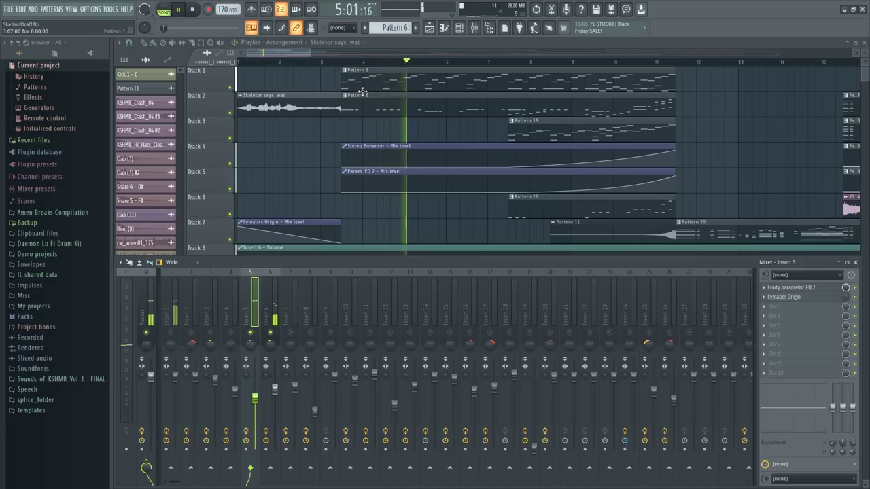
key(space)
Hide the mixer and play the arrangement in song mode from the start of the Pattern 1 clip
scroll(337, 66, up, 3)
key(F9)
click(336, 66)
key(space)
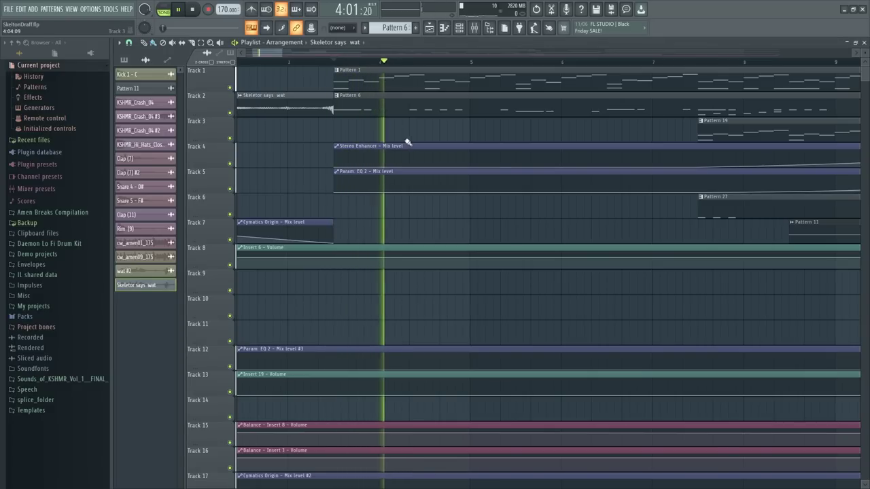
key(space)
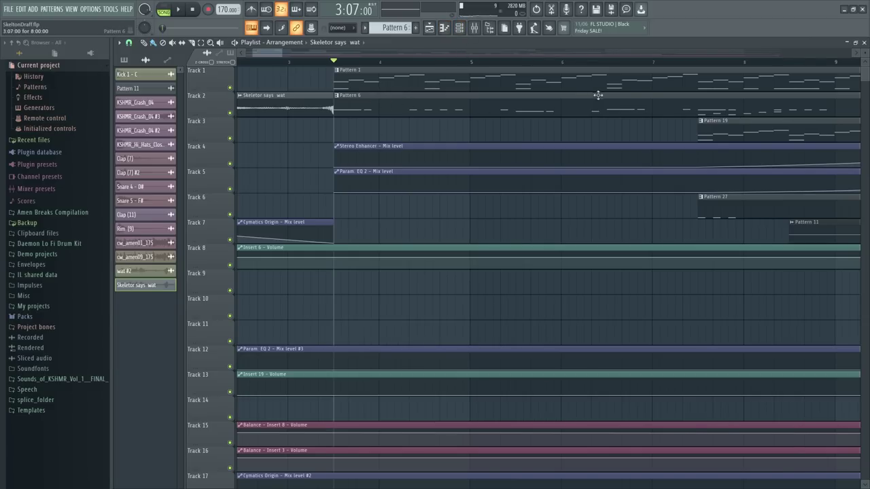
Show the channel rack and mixer, and select Insert 1 to review its effect chain
click(465, 30)
key(F9)
click(177, 304)
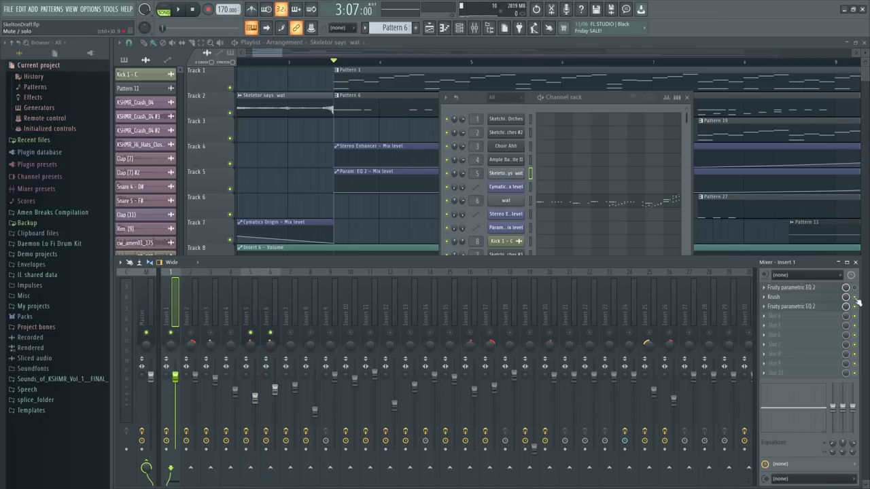
Open Pattern 1 of the Sketching Orches channel in the piano roll and play its opening bars in pattern mode
double_click(374, 74)
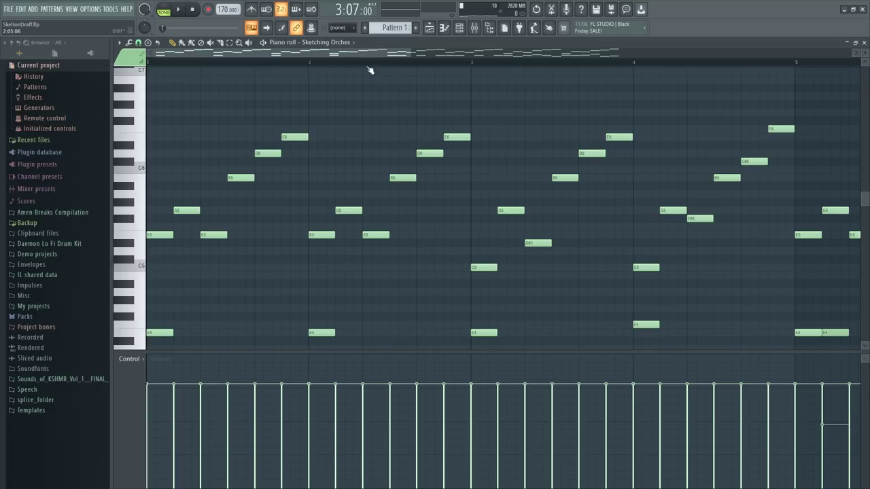
ctrl+scroll(244, 156, down, 2)
scroll(287, 242, down, 2)
key(l)
key(space)
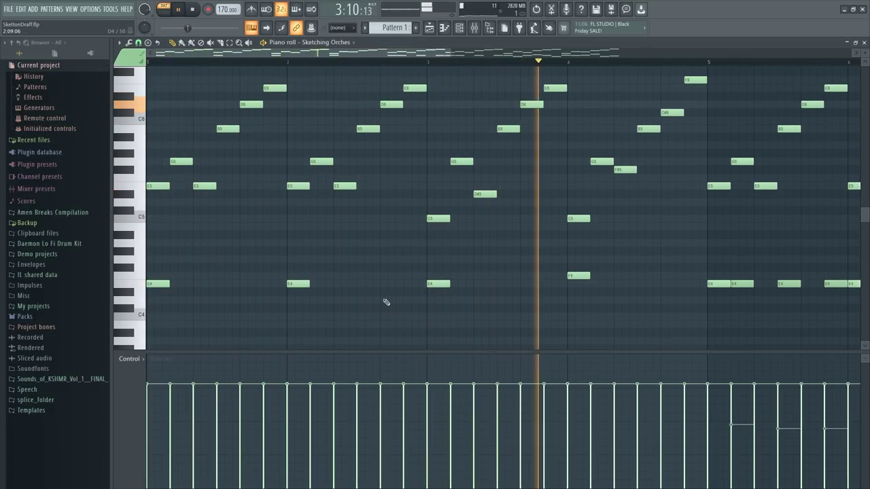
key(space)
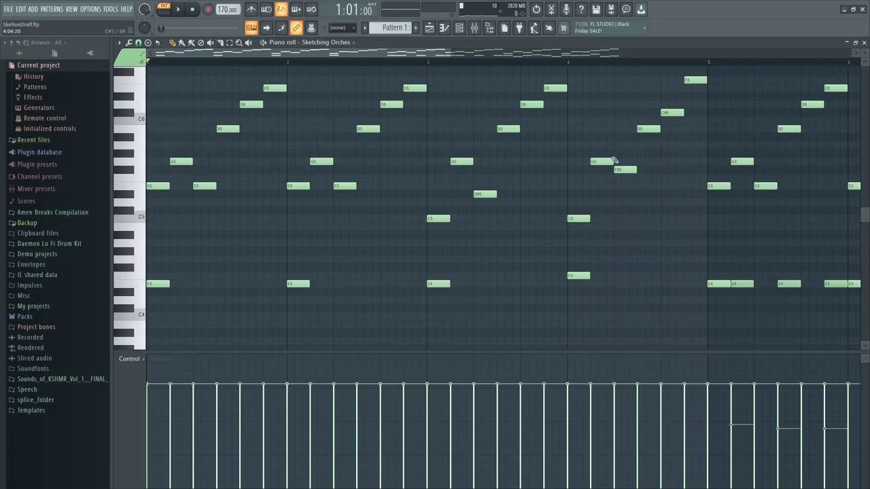
Show the mixer and play Pattern 1 with Insert 1's two Fruity parametric EQ 2 effects enabled and Krush bypassed
key(F9)
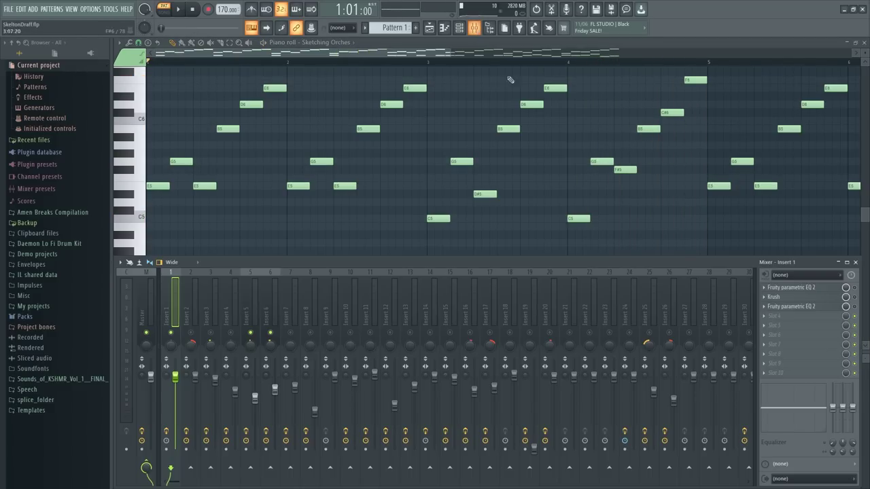
key(space)
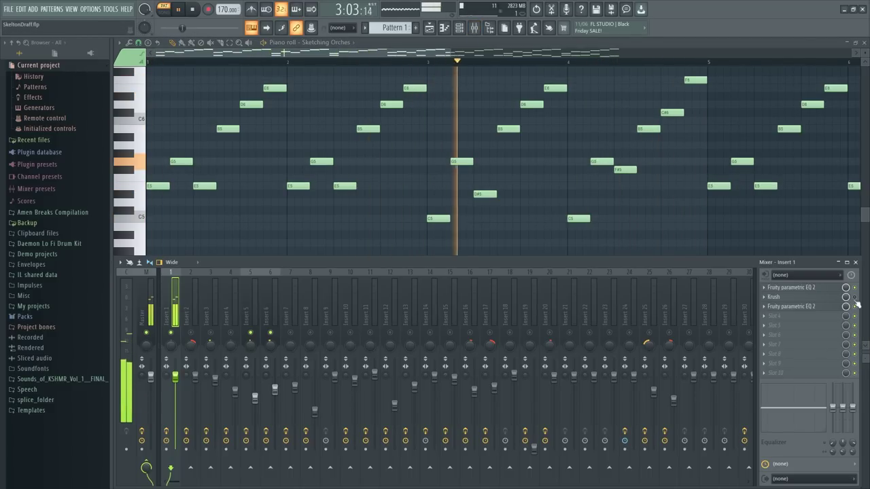
key(space)
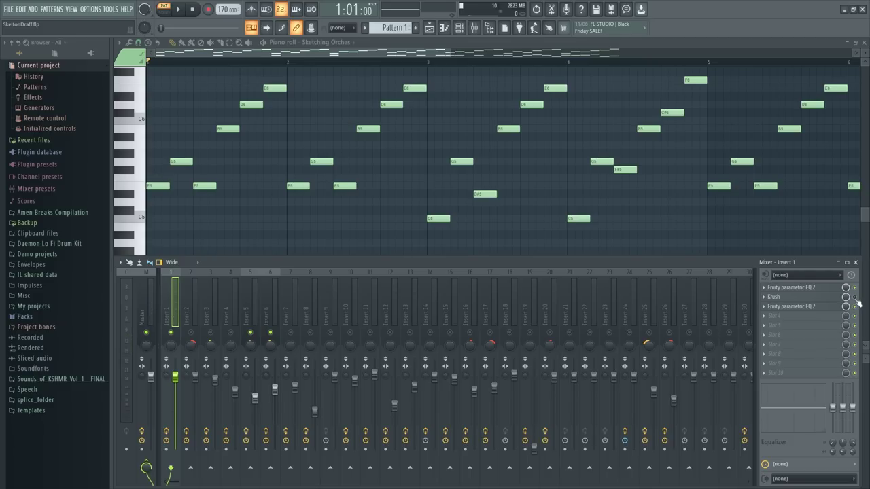
Inspect the Krush settings on Insert 1 and play Pattern 1 with Krush enabled
click(793, 298)
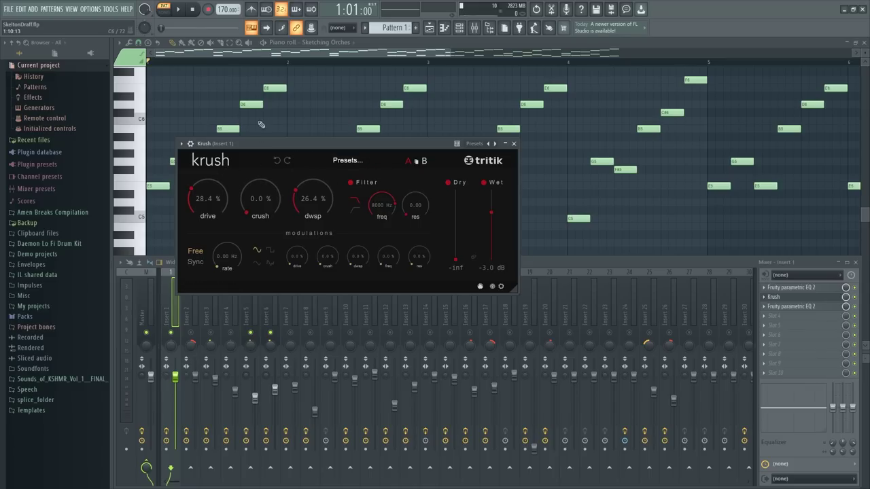
click(515, 144)
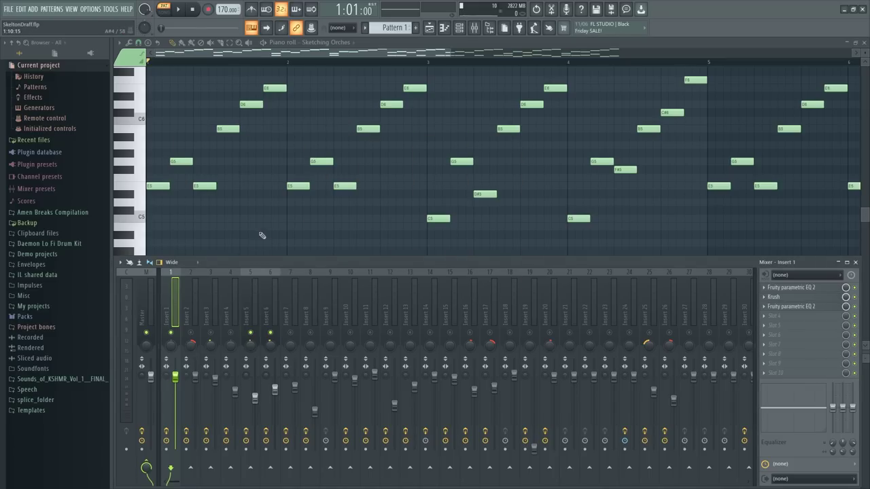
key(space)
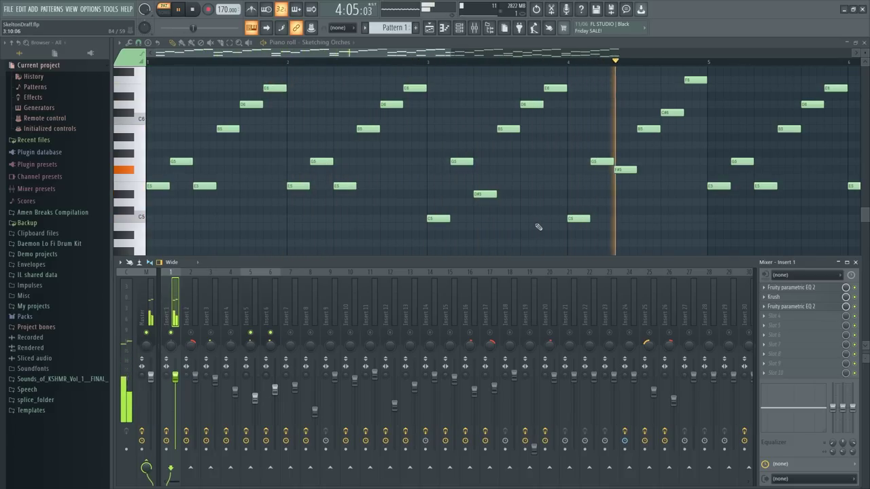
key(space)
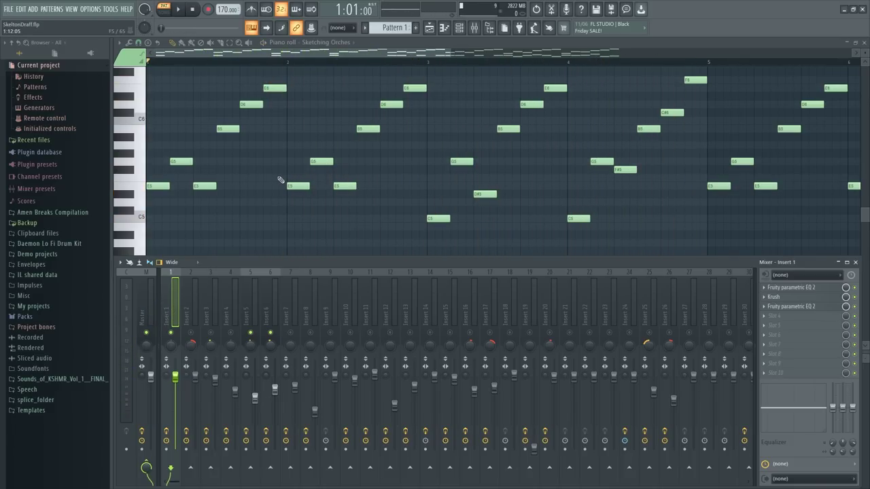
Play Pattern 1 again with its low notes around E4 in view
scroll(204, 201, down, 3)
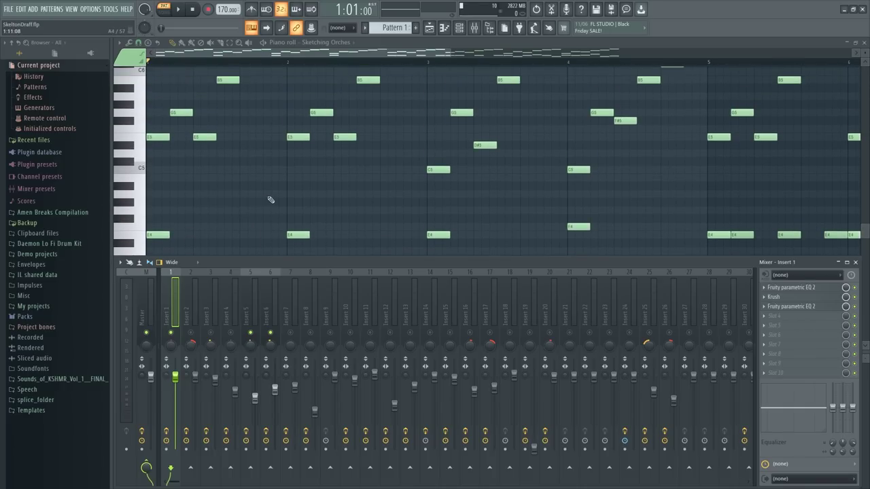
key(space)
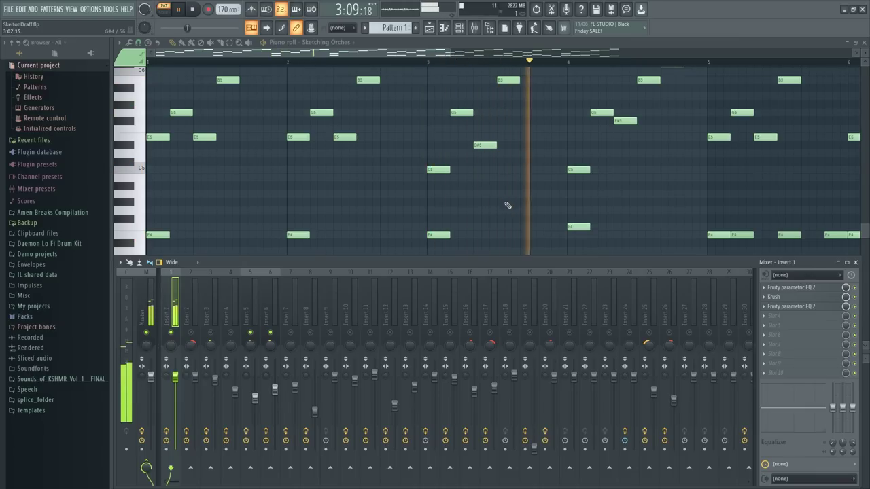
key(space)
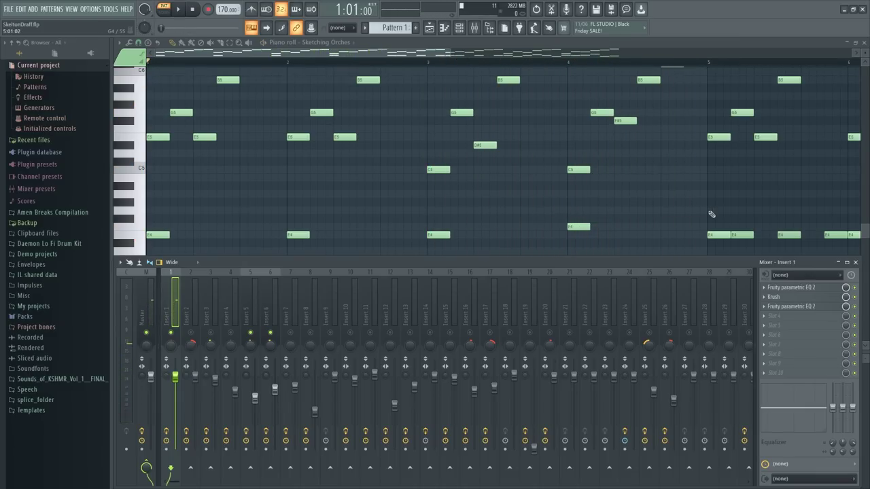
Return to the playlist, open Pattern 6 of the wat channel in the piano roll and examine its notes from bar 4 to 8
key(F5)
double_click(441, 111)
scroll(444, 60, left, 5)
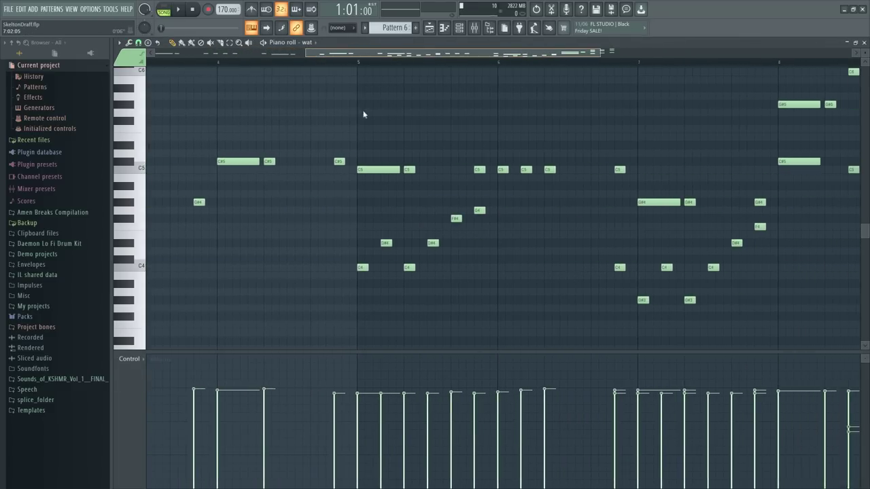
scroll(295, 64, down, 4)
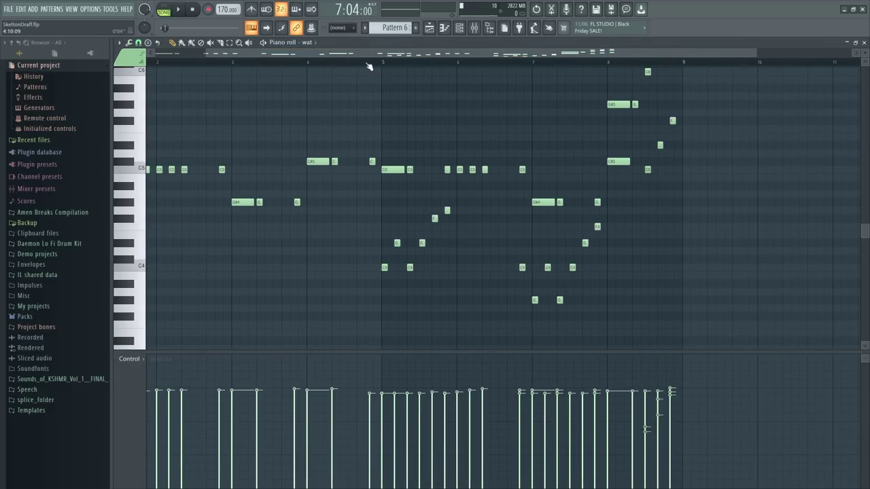
scroll(369, 66, up, 3)
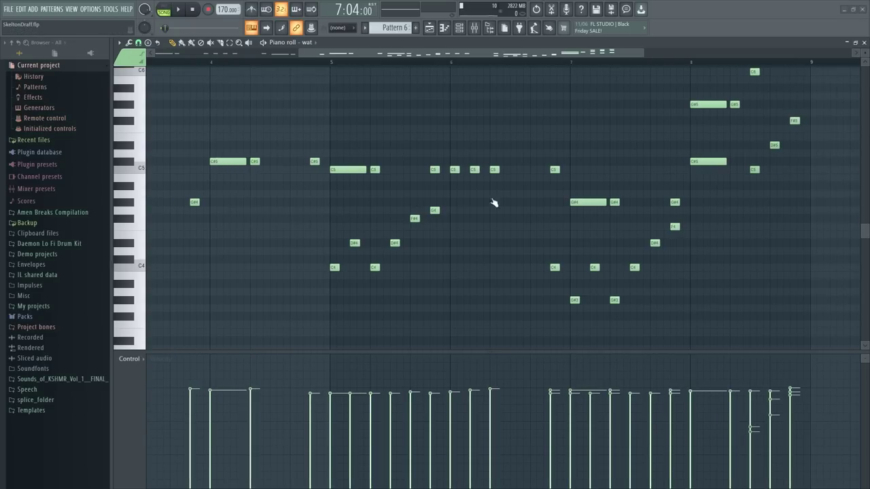
scroll(320, 66, up, 2)
Play Pattern 6 in pattern mode from bar 5 through the rising notes of bar 7
key(space)
key(space)
click(166, 14)
key(space)
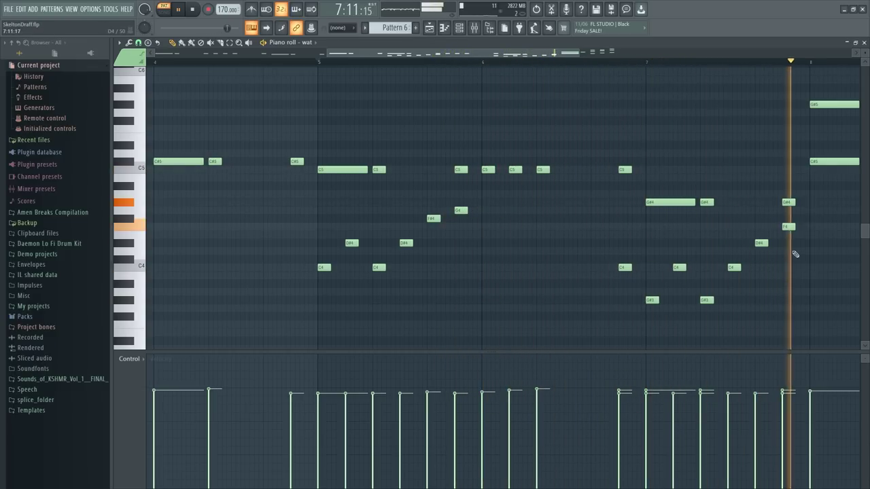
key(space)
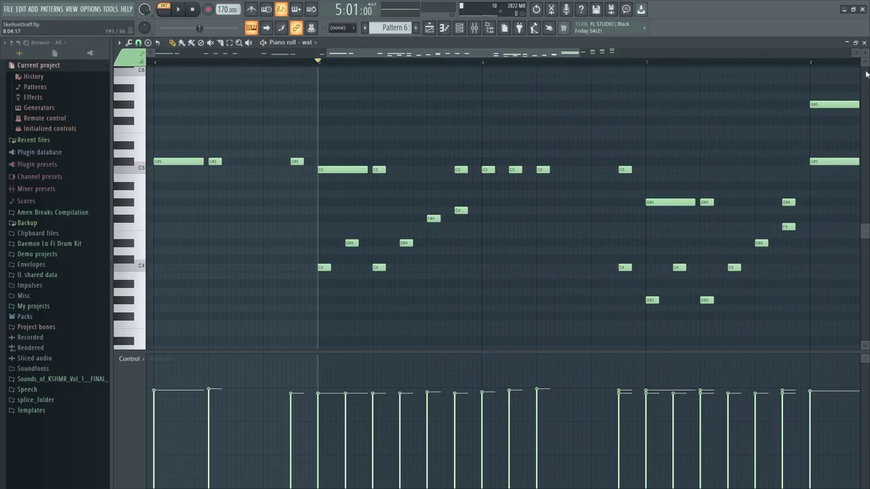
Close Pattern 6, switch to song mode, and open Pattern 1 in the piano roll to play its notes from bar 5 on
click(865, 43)
key(l)
click(430, 71)
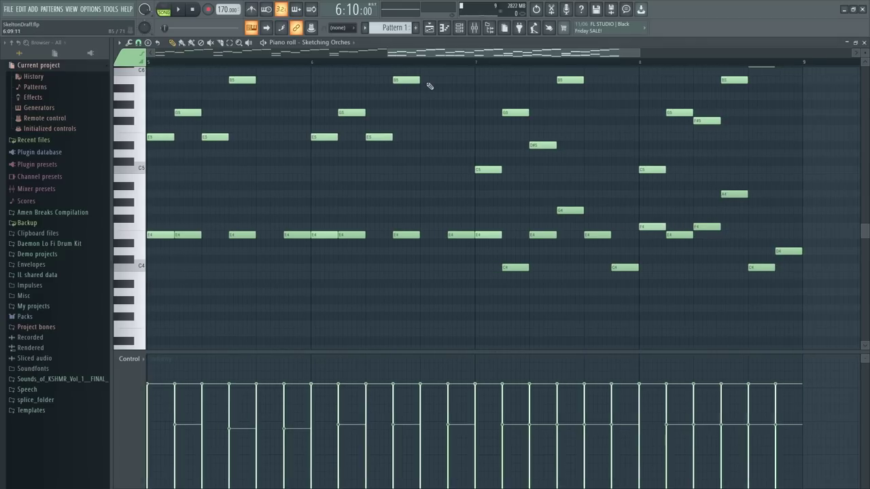
key(space)
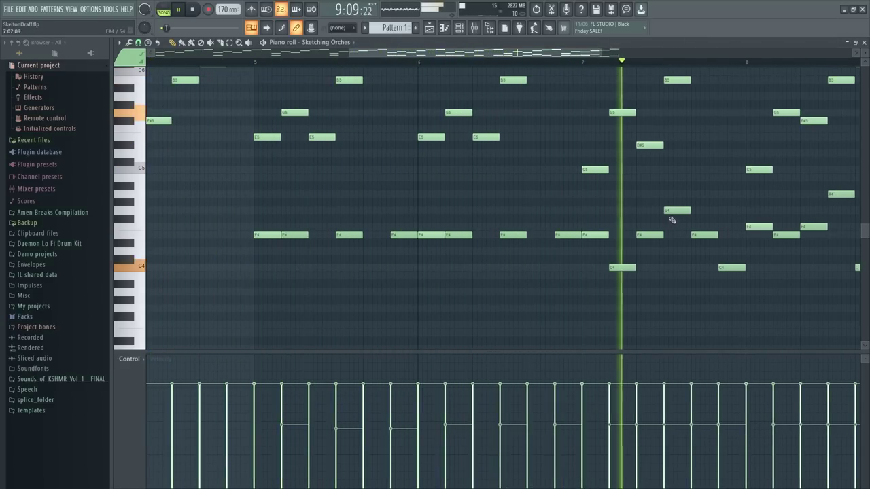
key(space)
Return to the playlist, place the playhead at the start of Pattern 19 in bar 7 and unmute Track 3
click(865, 43)
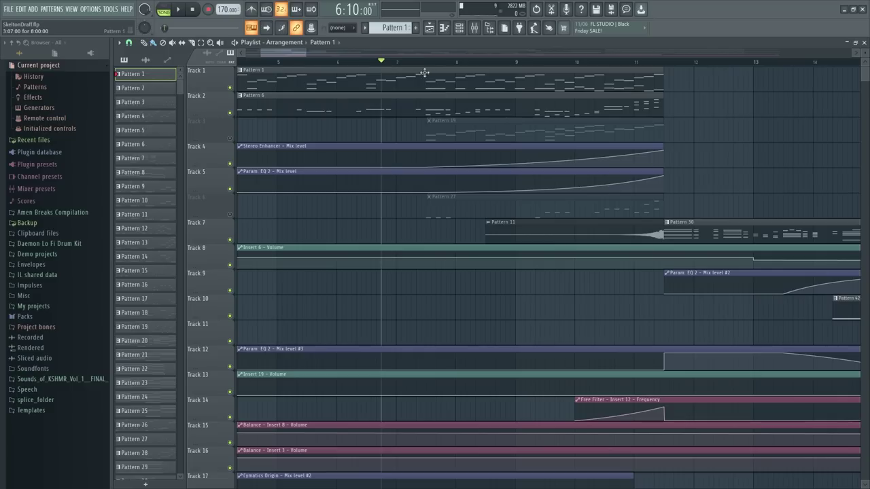
scroll(425, 66, down, 2)
click(295, 62)
scroll(349, 64, up, 3)
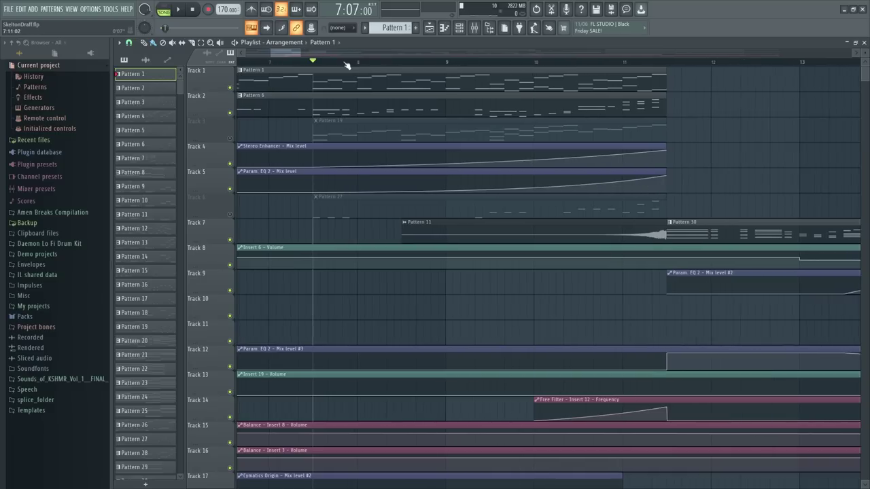
click(230, 137)
Open Pattern 19 in the piano roll, play the song from bar 7 and return to the playlist to stop playback
double_click(383, 134)
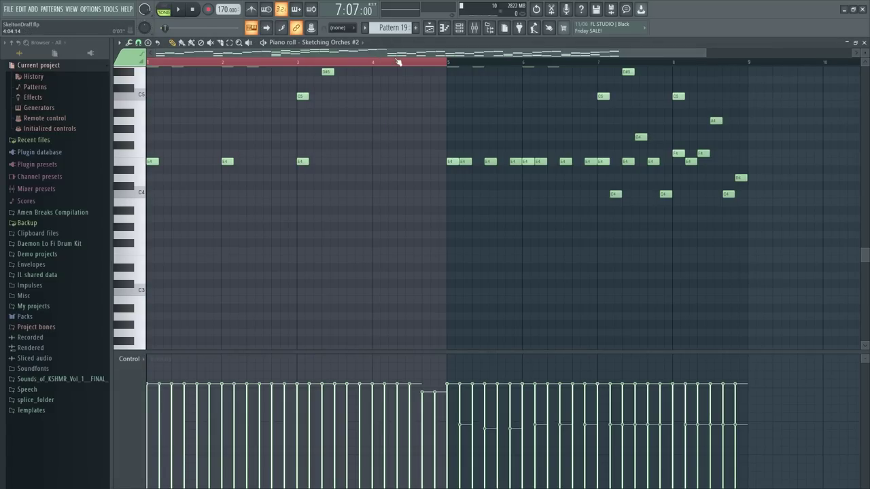
scroll(284, 171, up, 5)
key(space)
key(F7)
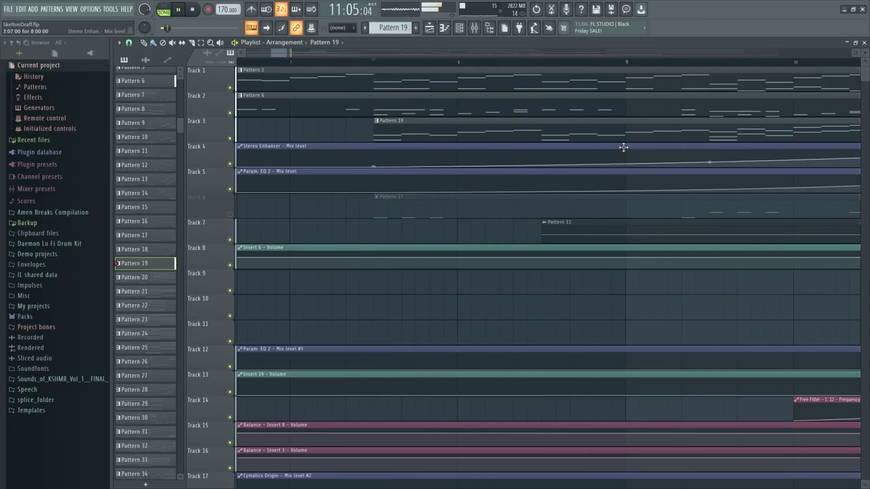
key(space)
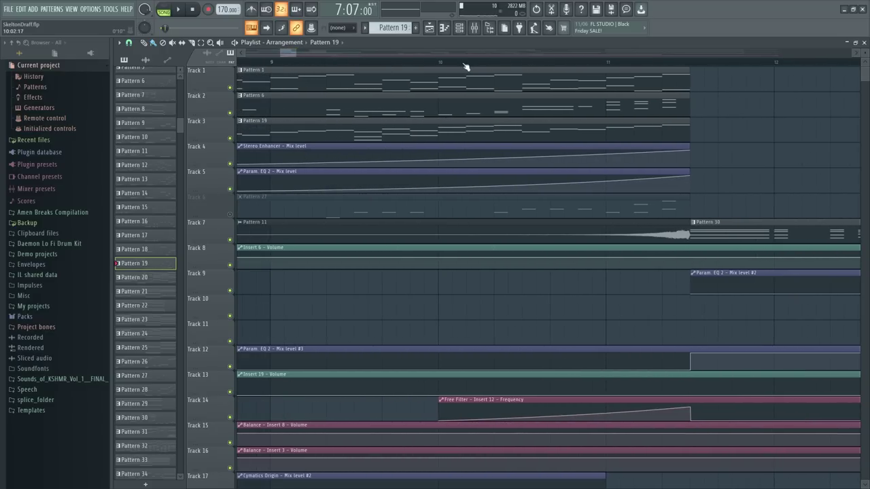
Inspect the Pattern 11 audio clip's channel settings, including its Reverse option, and close them
scroll(454, 77, down, 3)
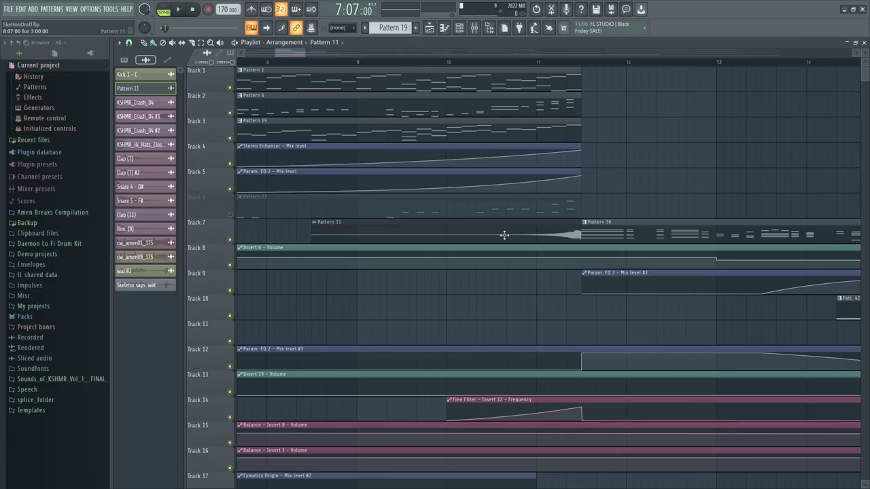
double_click(505, 235)
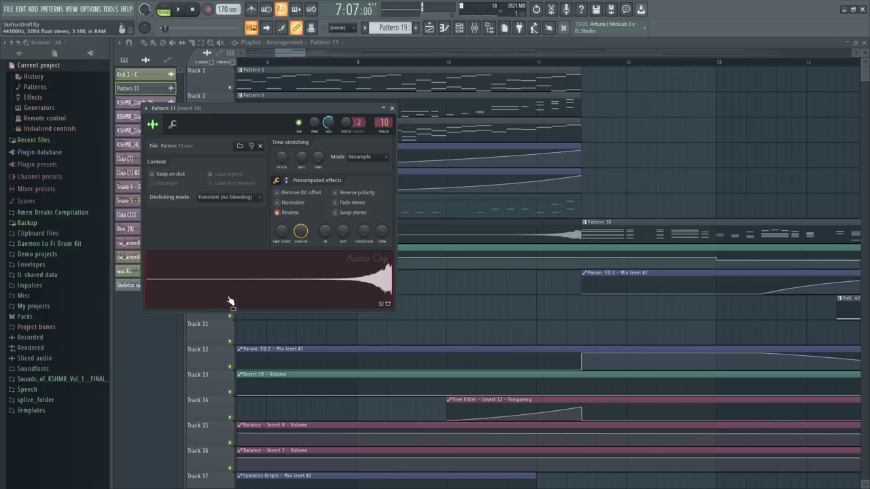
click(392, 108)
scroll(285, 58, up, 2)
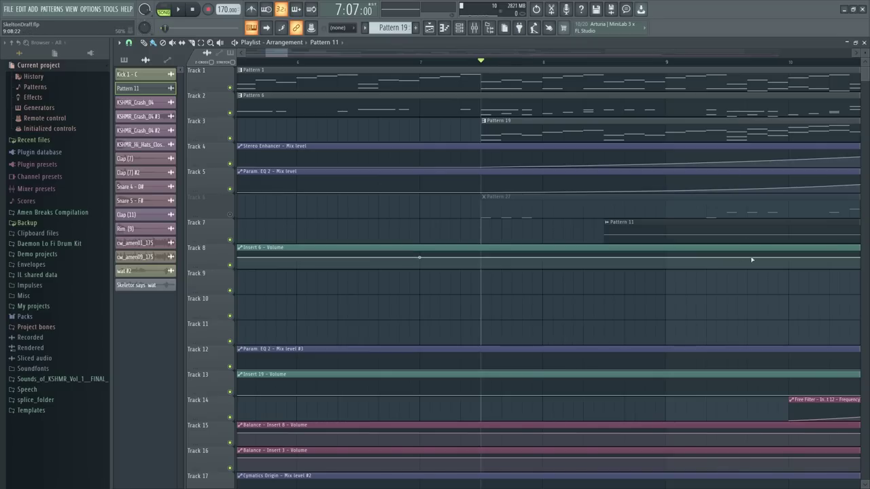
scroll(293, 55, down, 3)
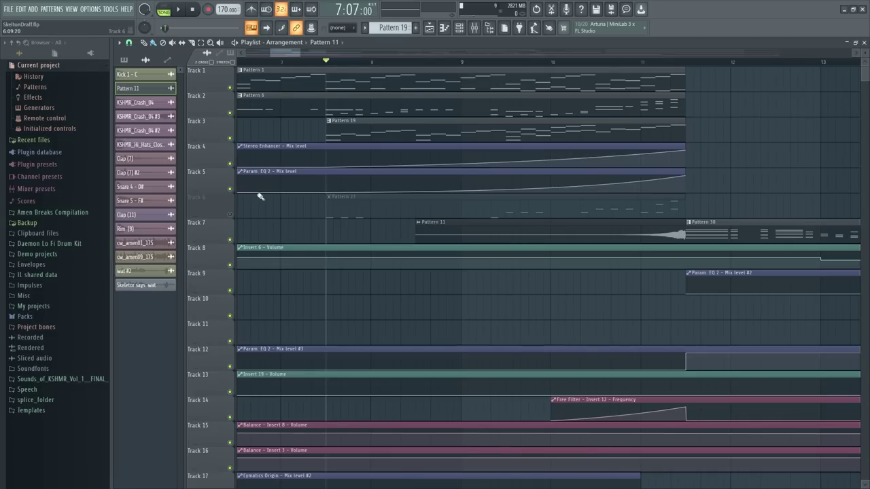
Unmute Track 6, examine Pattern 27's bass notes in the piano roll and return to the playlist in song mode
click(232, 216)
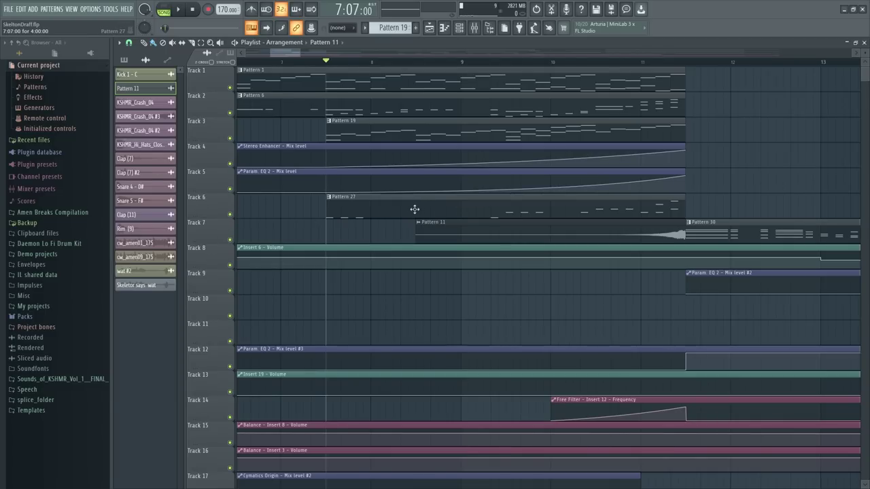
double_click(413, 208)
key(space)
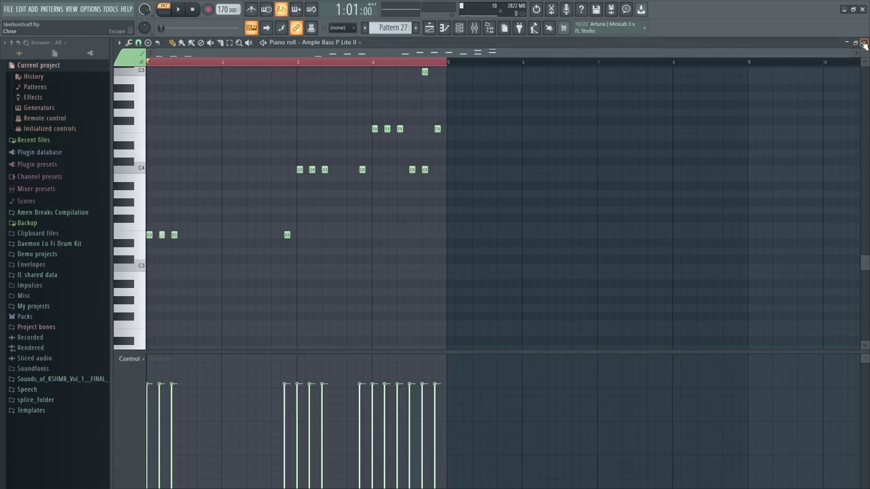
click(864, 43)
key(l)
Play the song from bar 1 through the intro build-up to about bar 10
scroll(290, 63, down, 4)
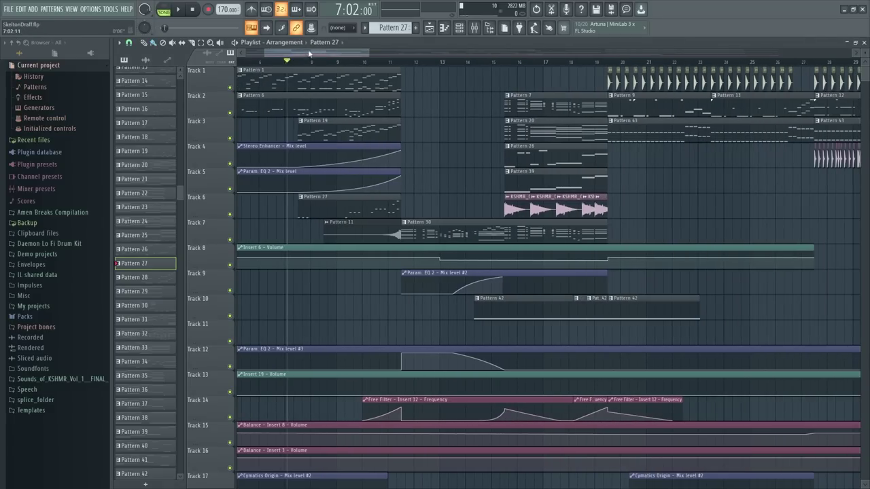
scroll(267, 63, down, 1)
click(256, 66)
key(space)
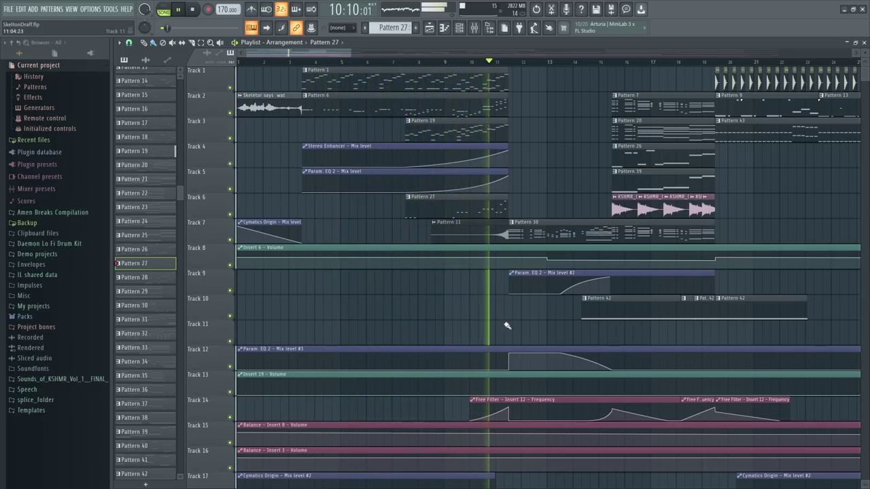
key(space)
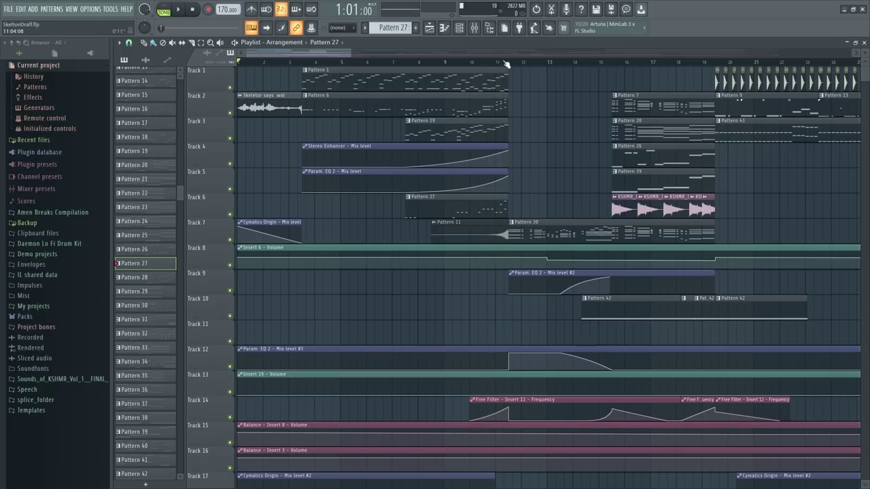
Examine the section after bar 11, open Pattern 30 on Track 7 in the piano roll and play its opening bars
scroll(506, 64, up, 4)
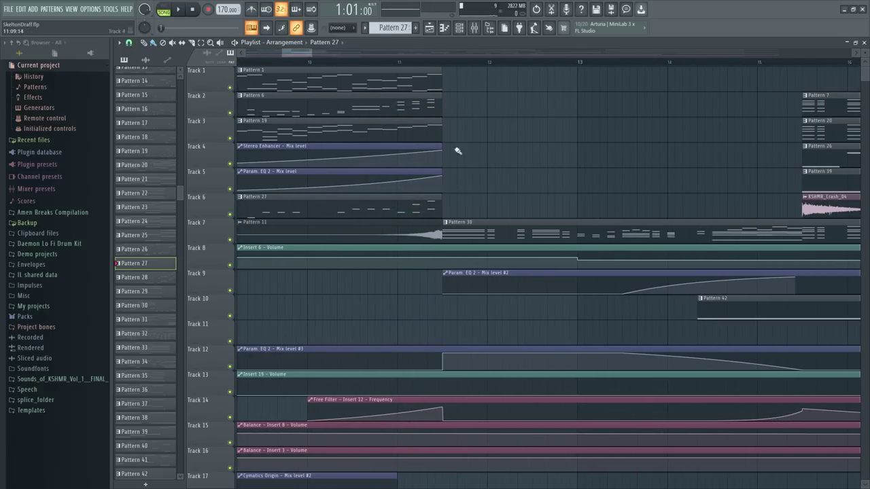
scroll(452, 65, down, 4)
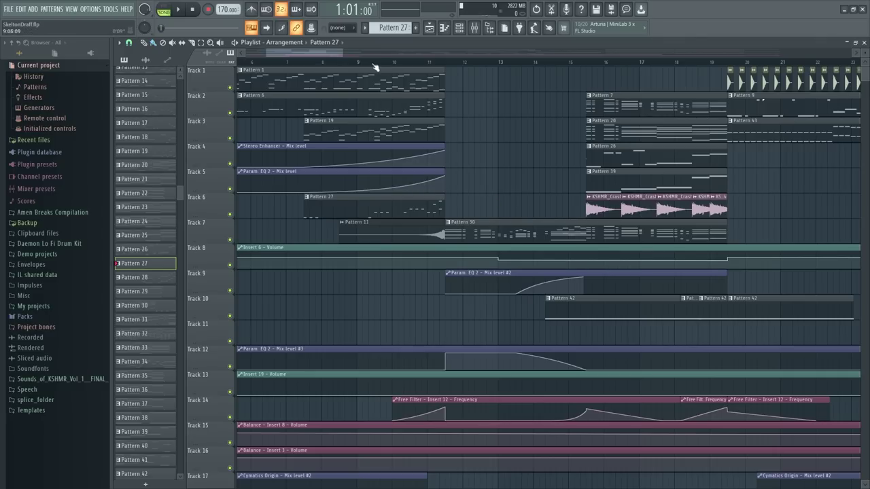
drag(365, 63, 543, 234)
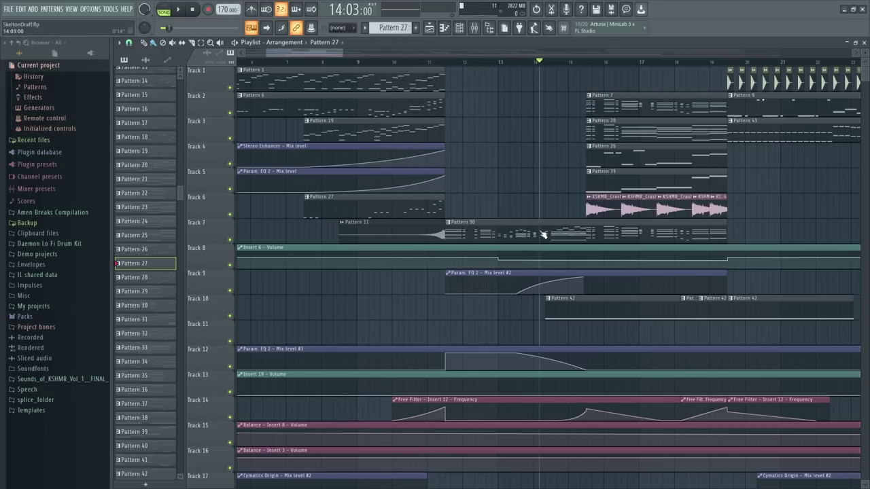
double_click(493, 235)
key(space)
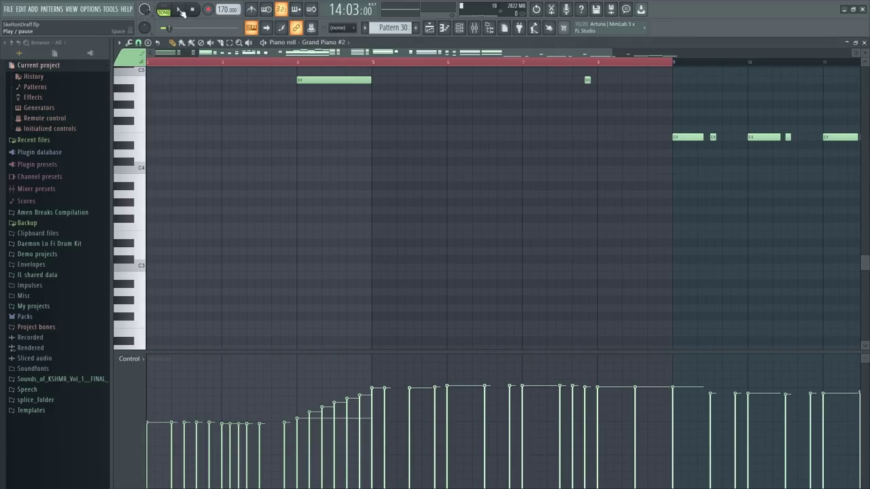
scroll(296, 239, up, 5)
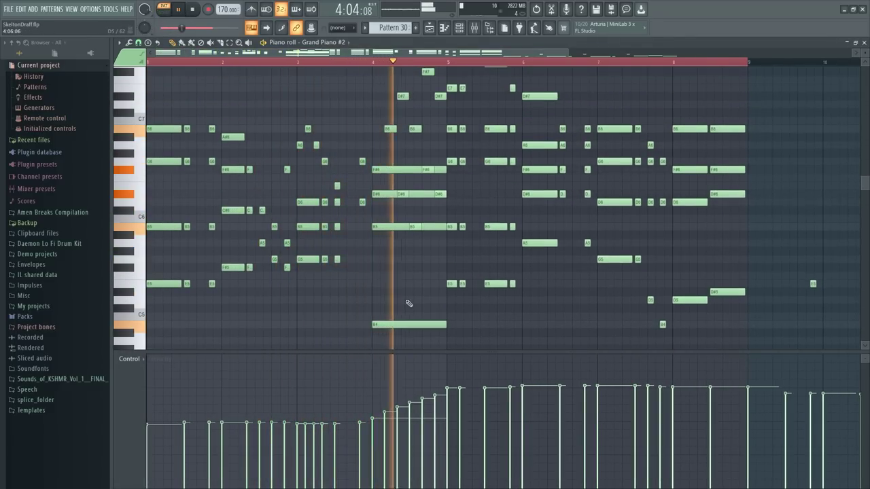
key(space)
Audition individual chords of Pattern 30's piano part in bars 1 to 4 with the Playback tool
scroll(299, 63, up, 4)
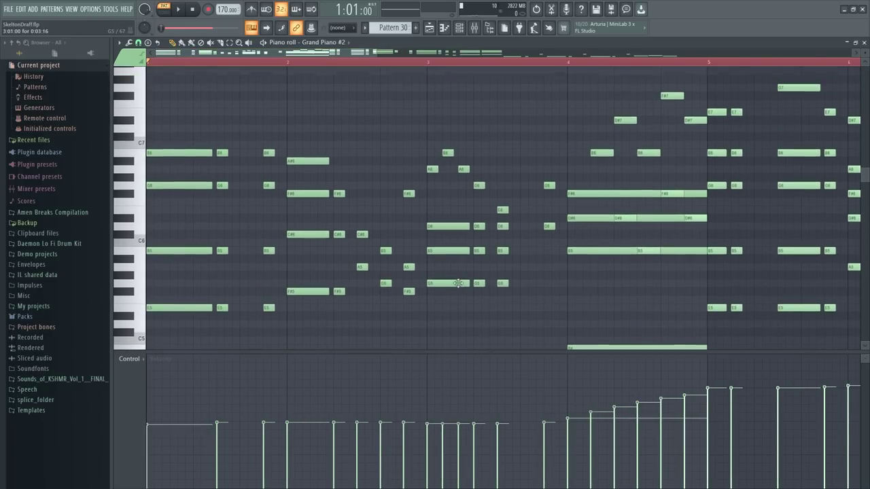
scroll(461, 285, up, 3)
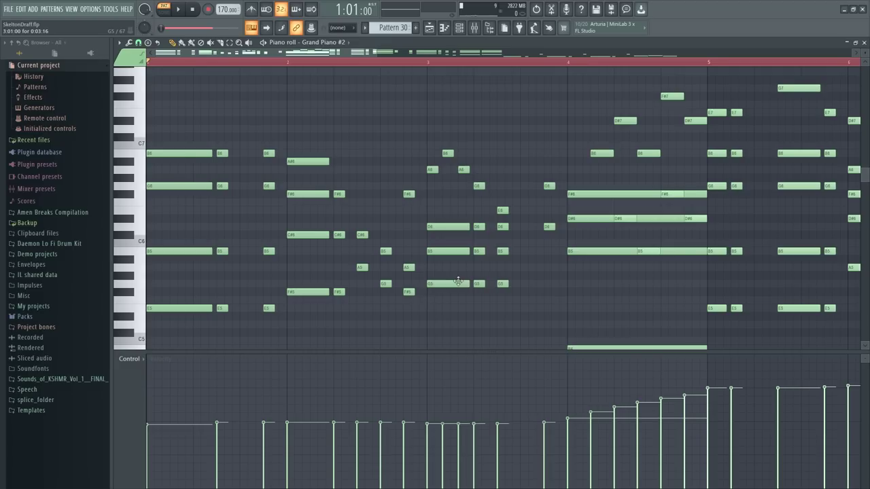
key(y)
click(180, 119)
click(305, 118)
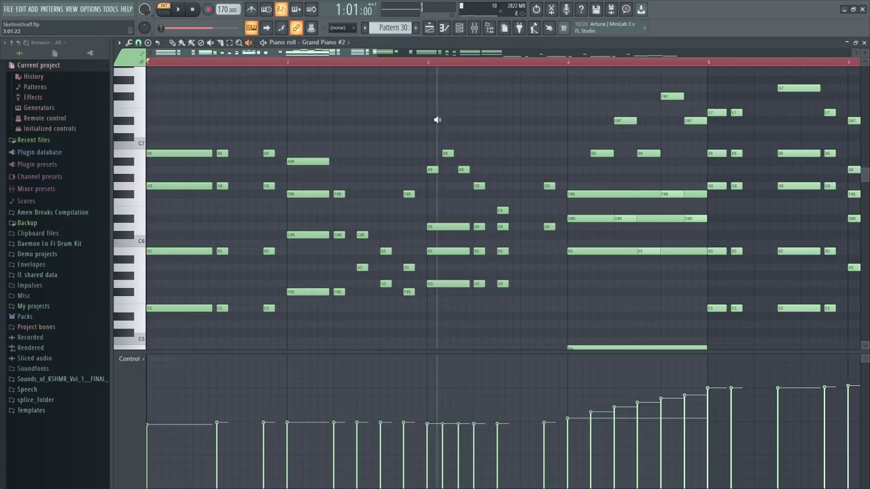
click(480, 117)
click(578, 113)
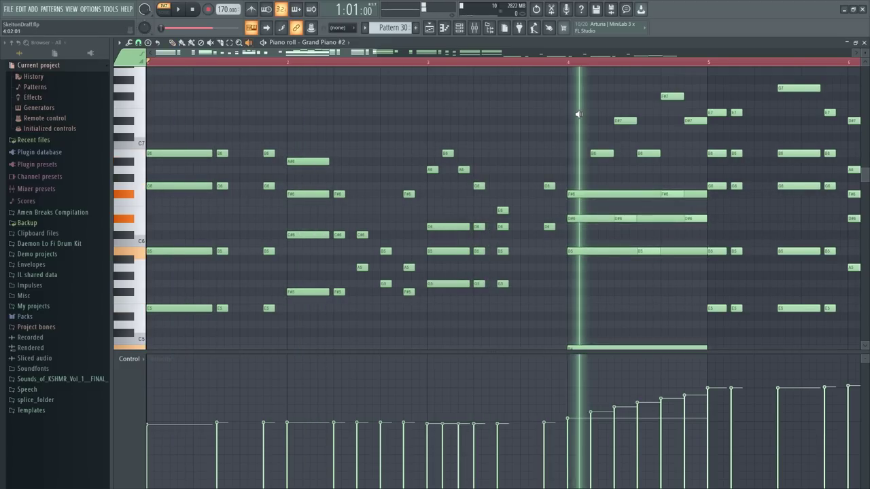
click(178, 102)
click(581, 112)
click(182, 89)
click(475, 97)
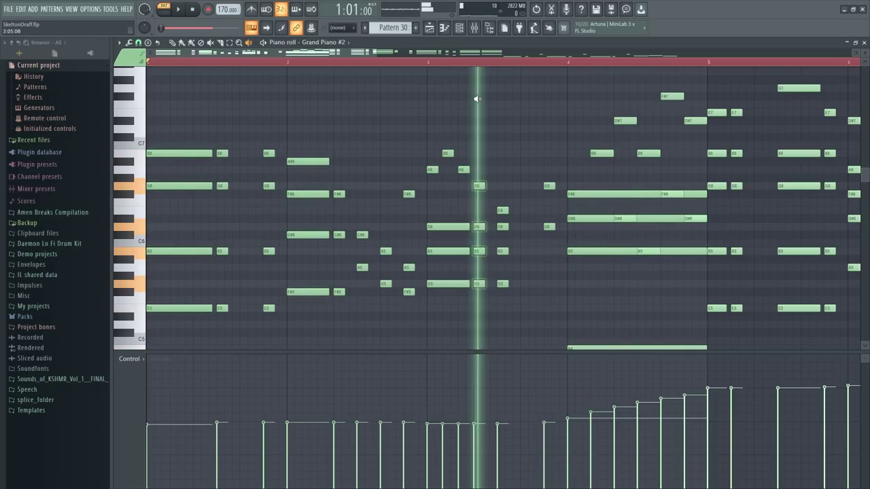
Play Pattern 30 in pattern mode from bar 1 to around bar 8 and return to the playlist
scroll(398, 66, down, 2)
scroll(442, 75, down, 5)
scroll(528, 224, down, 2)
scroll(637, 121, up, 4)
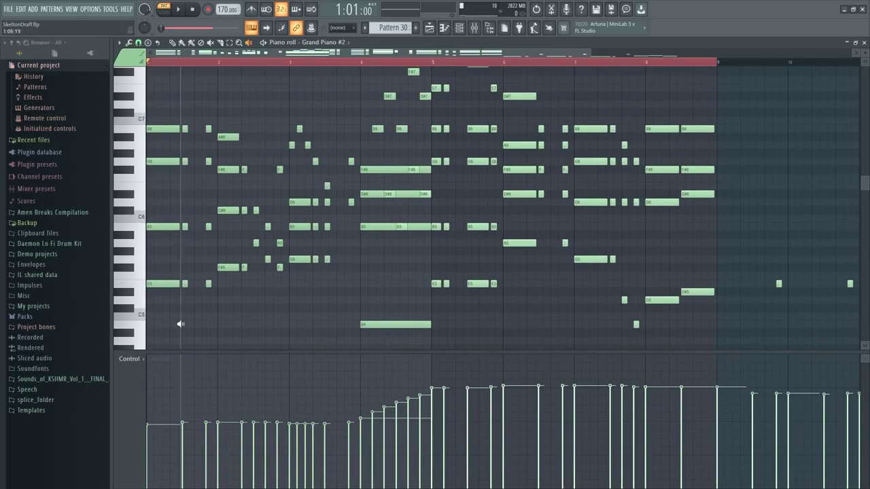
key(space)
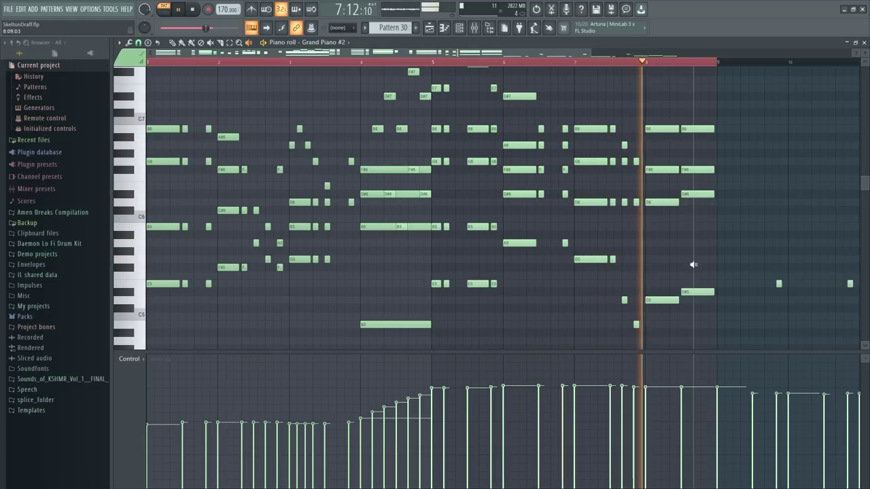
click(864, 42)
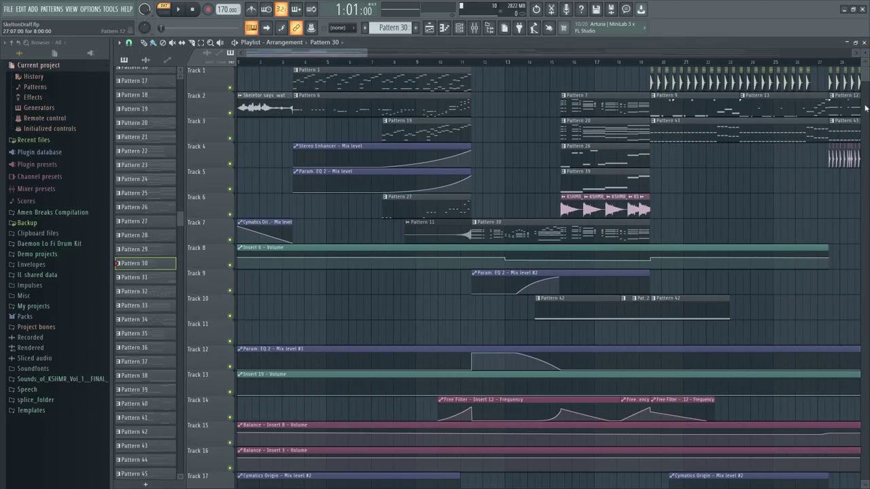
Place the song playhead at the start of Pattern 30 in bar 11 and play it with the mixer open on Insert 10
scroll(346, 62, up, 6)
click(333, 62)
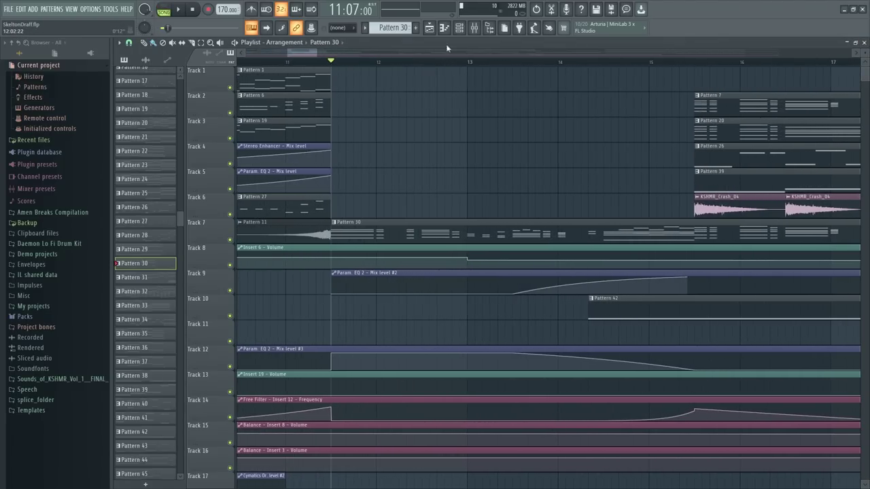
click(474, 27)
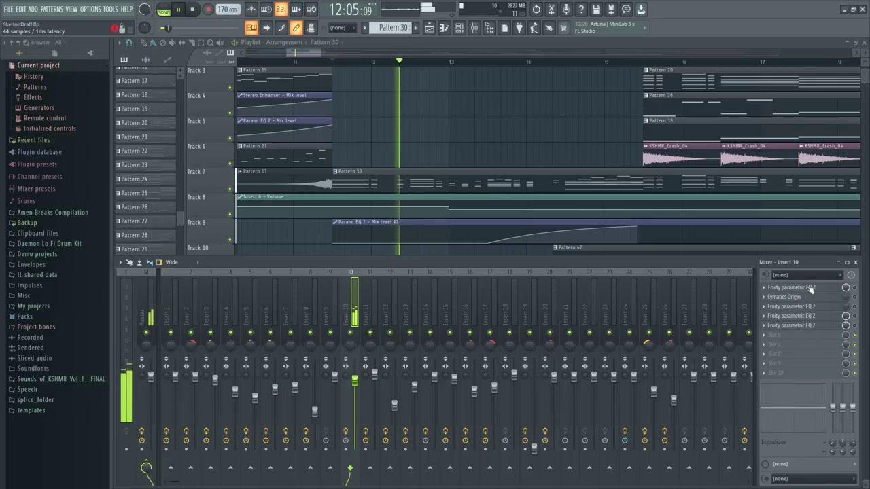
key(space)
Inspect the EQ curve of the first Fruity parametric EQ 2 on Insert 10 and play Pattern 30 with it
click(825, 292)
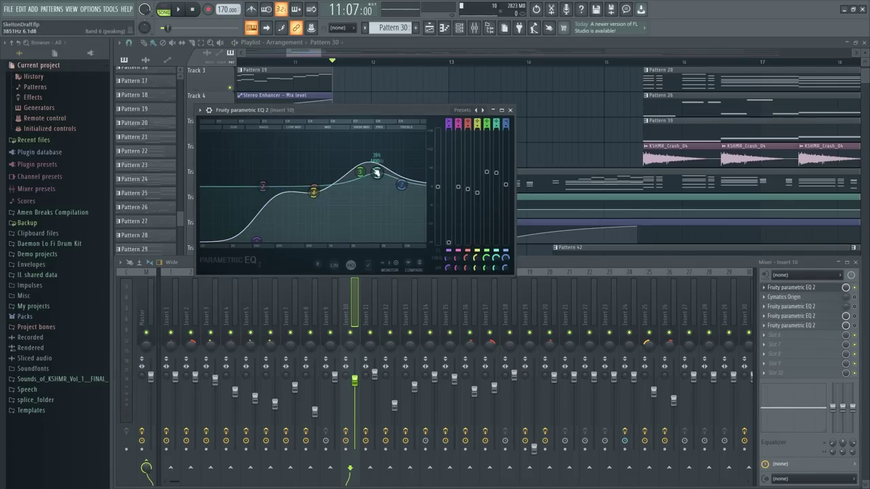
key(space)
click(796, 287)
key(space)
Inspect the Fruity parametric EQ 2 in Insert 10's fourth slot, close it and play the song from Pattern 30's start
click(795, 316)
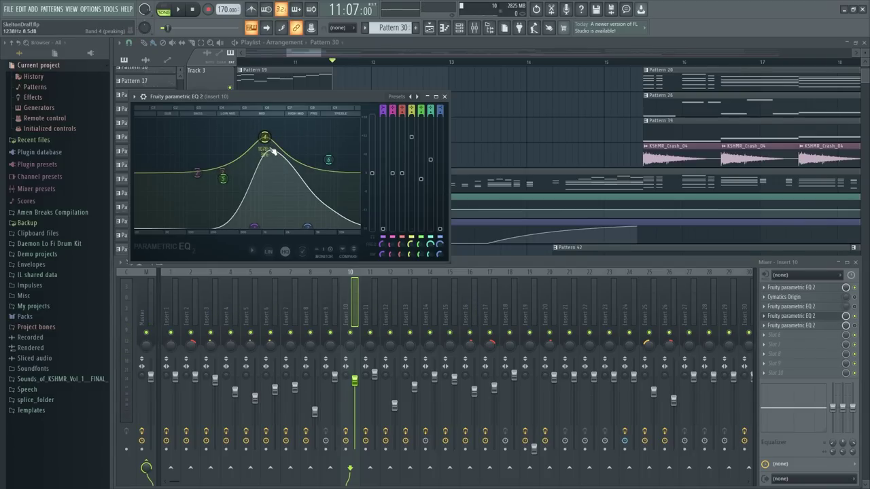
click(445, 97)
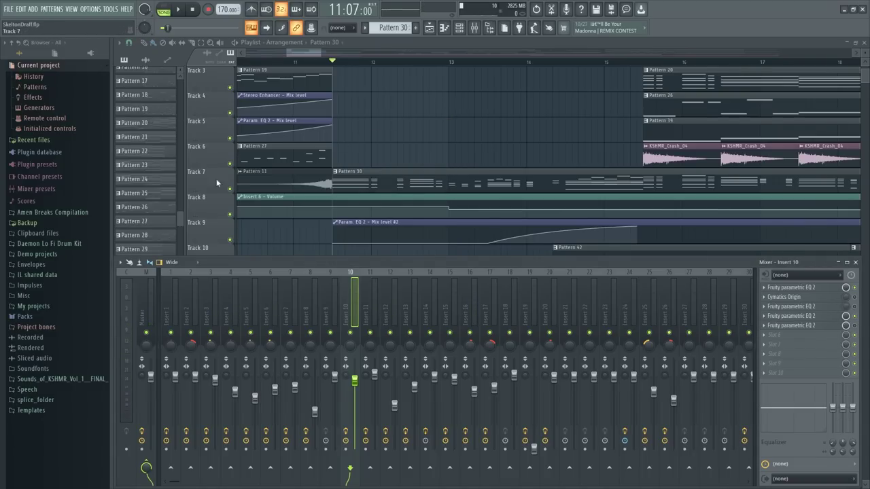
key(space)
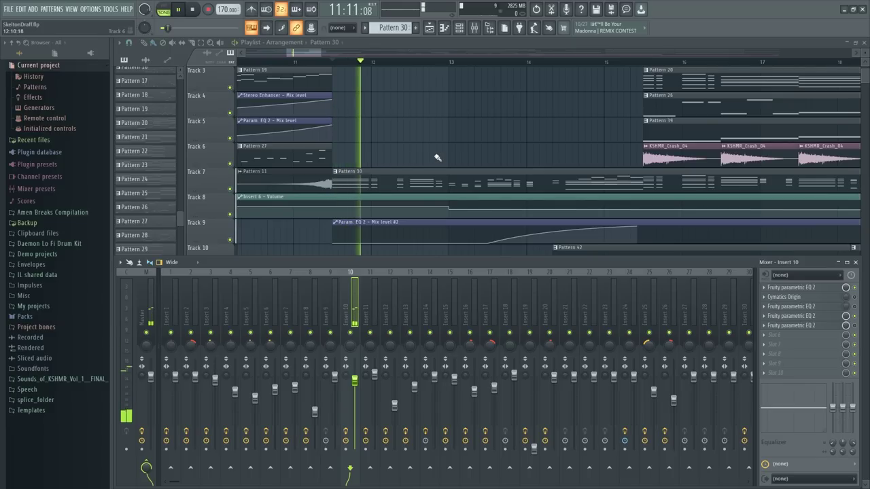
Play the song from Pattern 30's start twice while following the Param. EQ 2 mix level automation on Tracks 9 and 12
scroll(583, 178, down, 3)
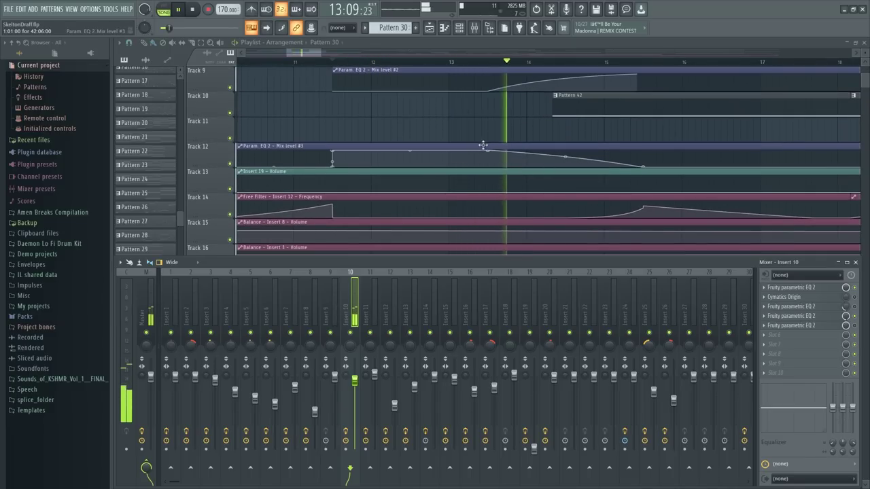
scroll(480, 145, up, 1)
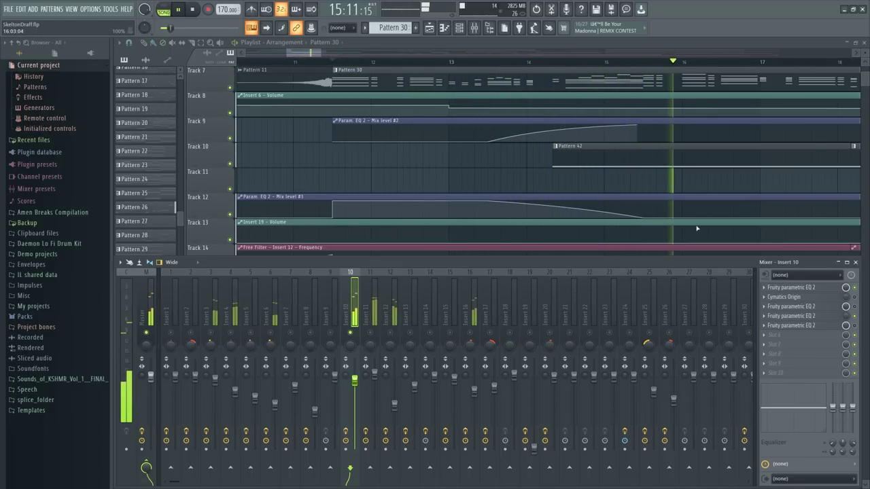
key(space)
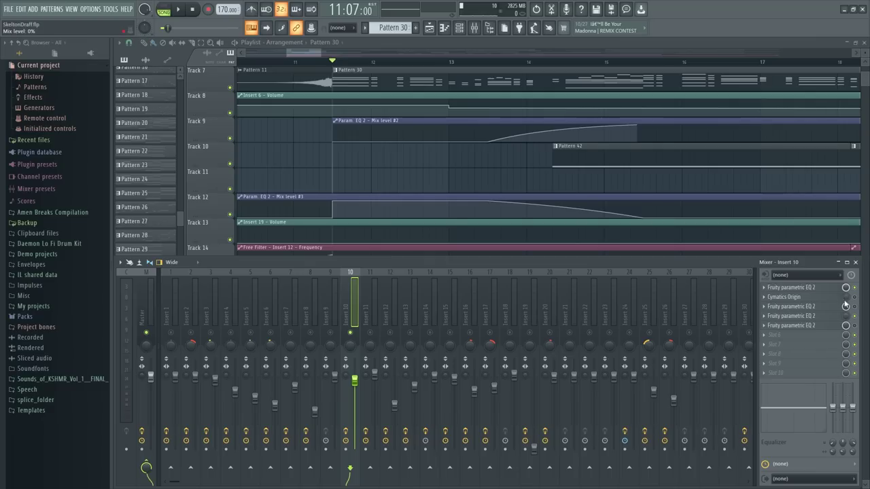
key(space)
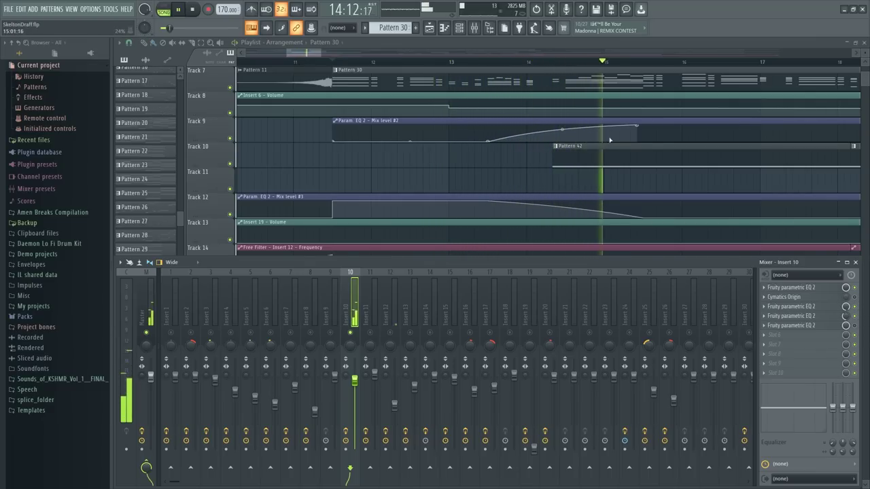
key(space)
click(809, 307)
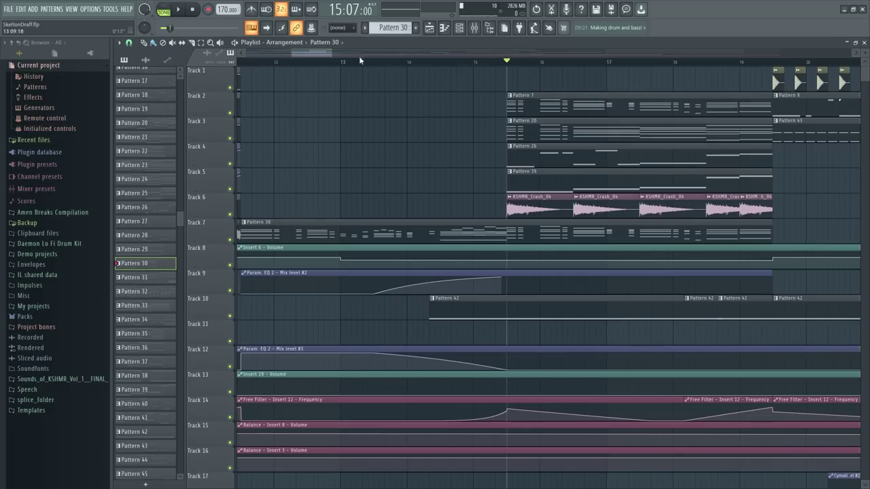
Play the song from the first Pattern 42 clip in bar 14 with Tracks 2 to 6 muted
drag(359, 56, 331, 63)
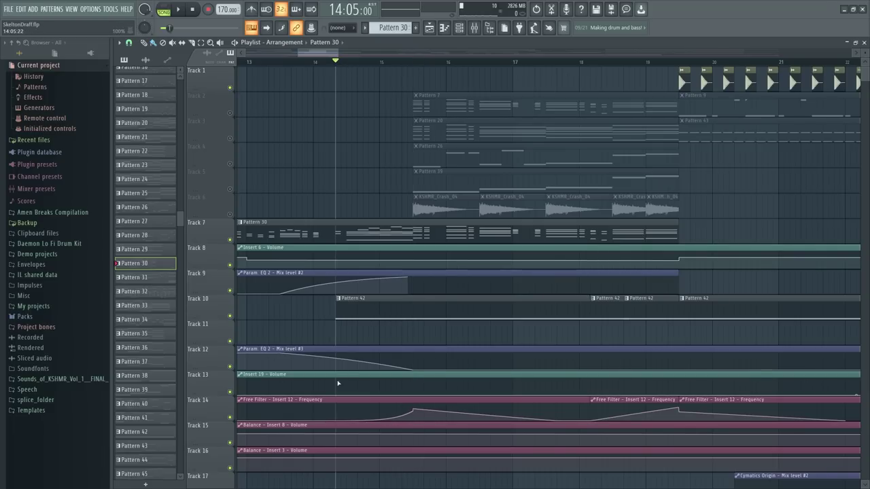
key(space)
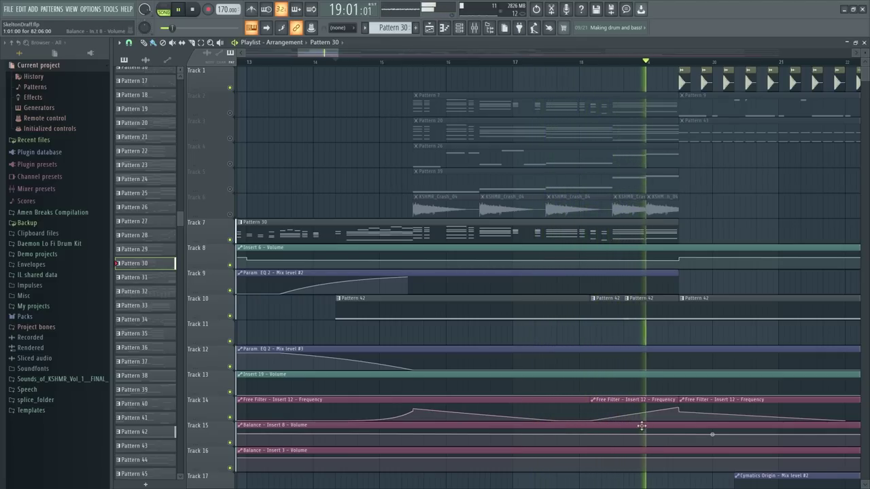
key(space)
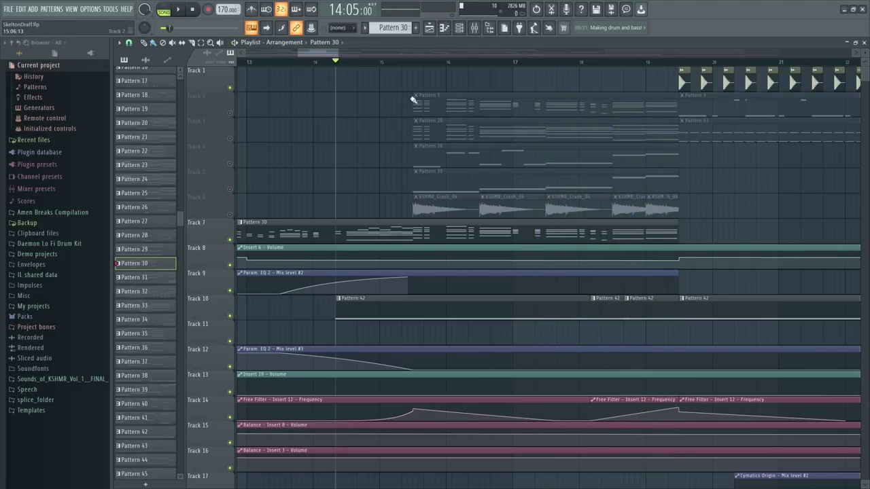
Place the song playhead at the crash clips' start in bar 15, unmute Track 6 and inspect the KSHMR_Crash_04 sample settings
click(414, 62)
scroll(426, 63, up, 3)
click(230, 215)
double_click(442, 208)
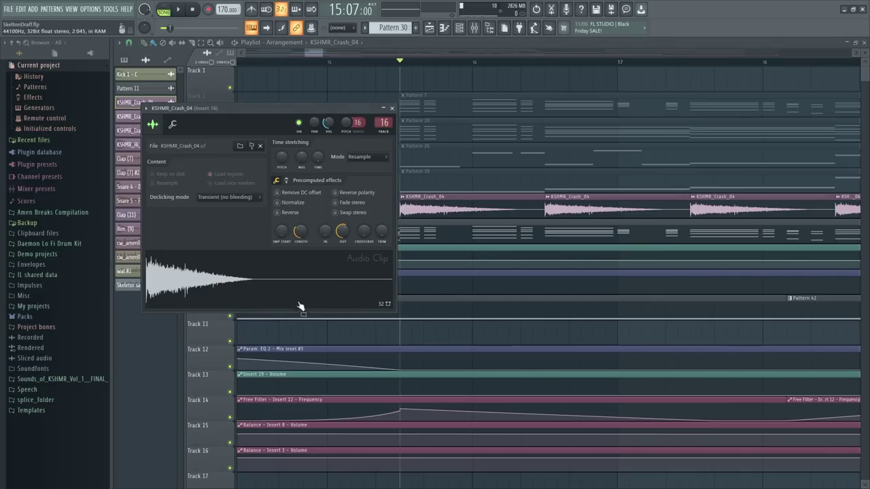
click(237, 278)
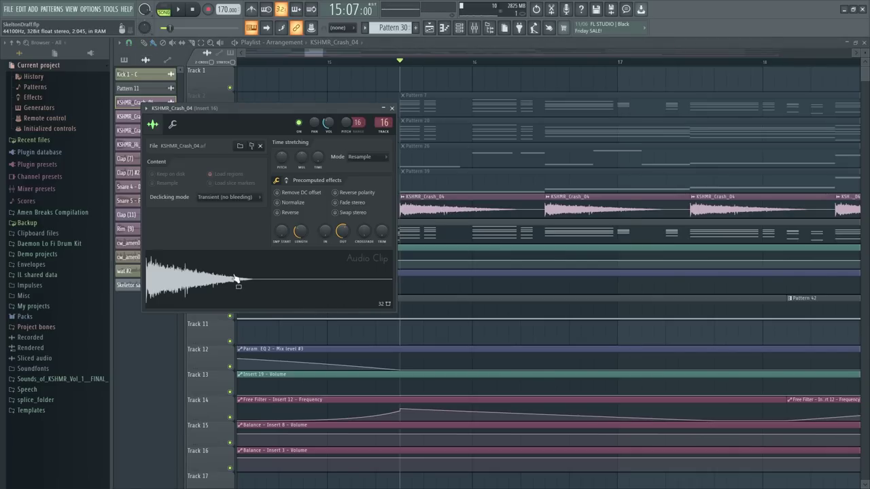
click(392, 108)
scroll(423, 189, down, 3)
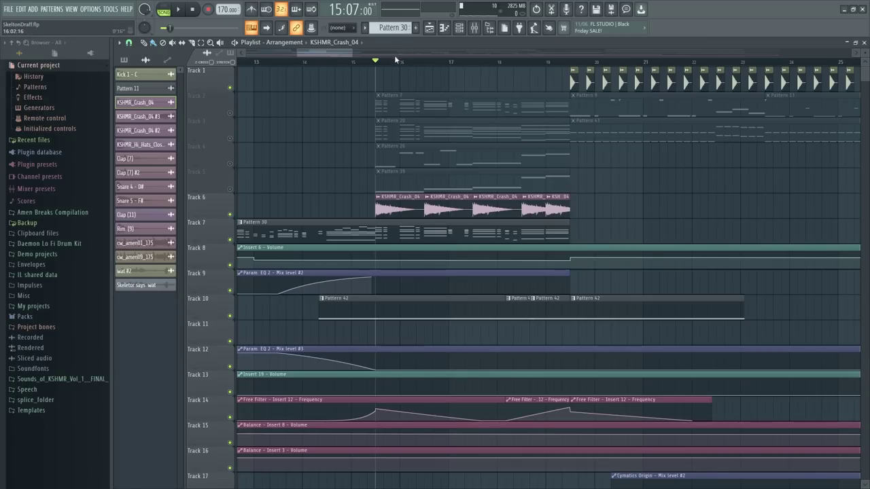
Open Pattern 7 in the piano roll, play its bars 5 to 9 in pattern mode and return to the playlist
scroll(394, 55, up, 5)
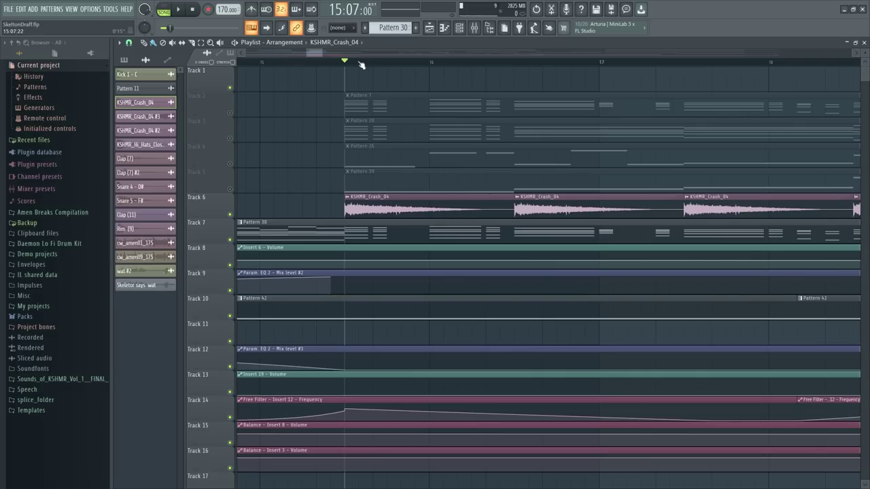
double_click(374, 104)
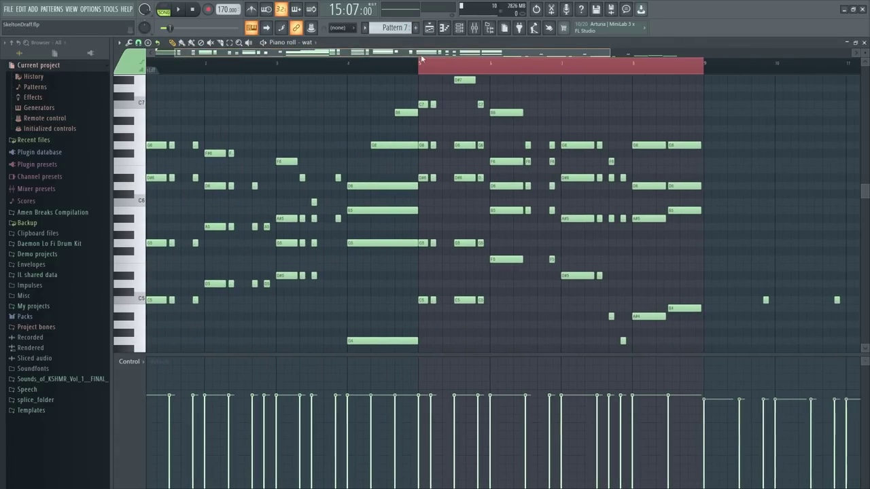
scroll(431, 68, up, 1)
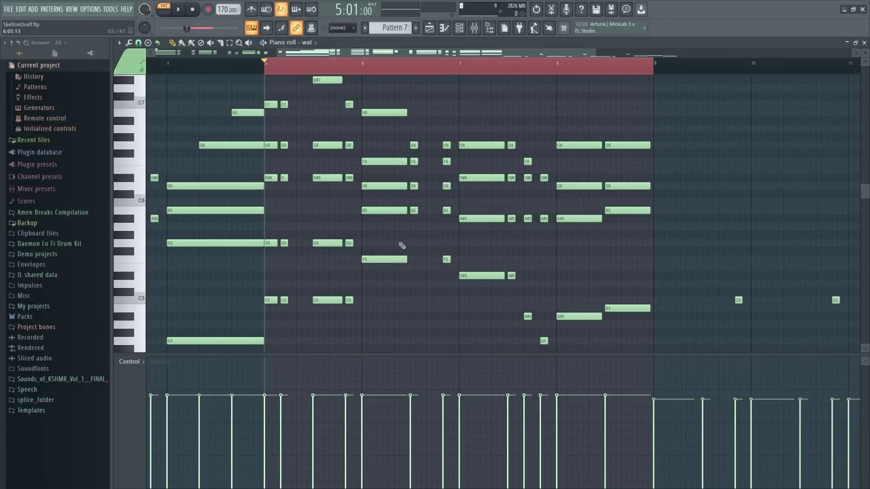
key(space)
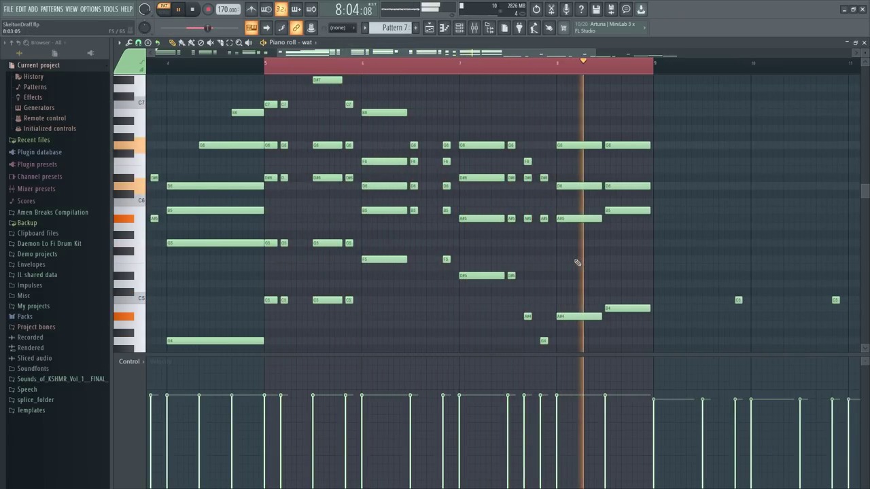
key(space)
click(864, 42)
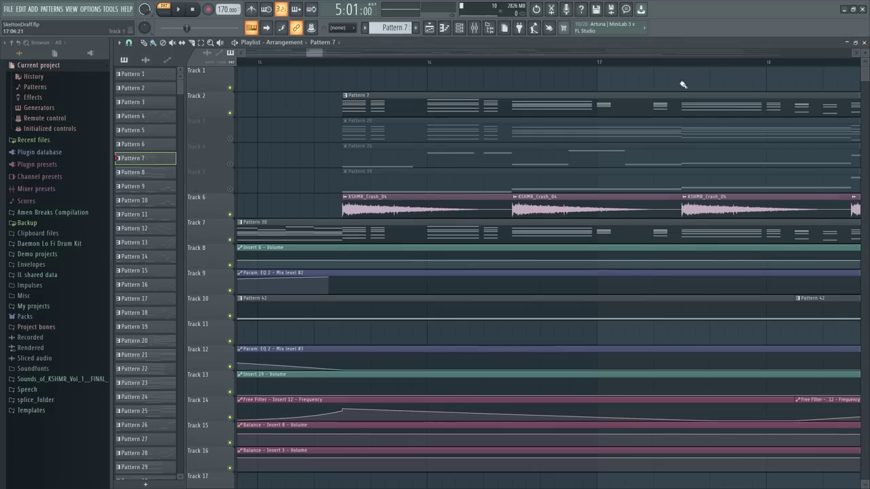
Play the song from Pattern 7's start in bar 15 with Tracks 2 and 6 unmuted
click(345, 60)
key(space)
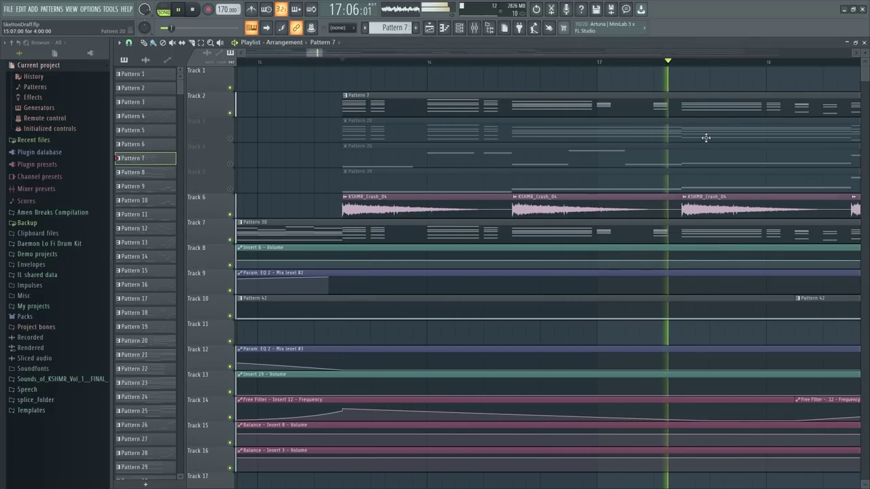
key(space)
scroll(354, 64, up, 1)
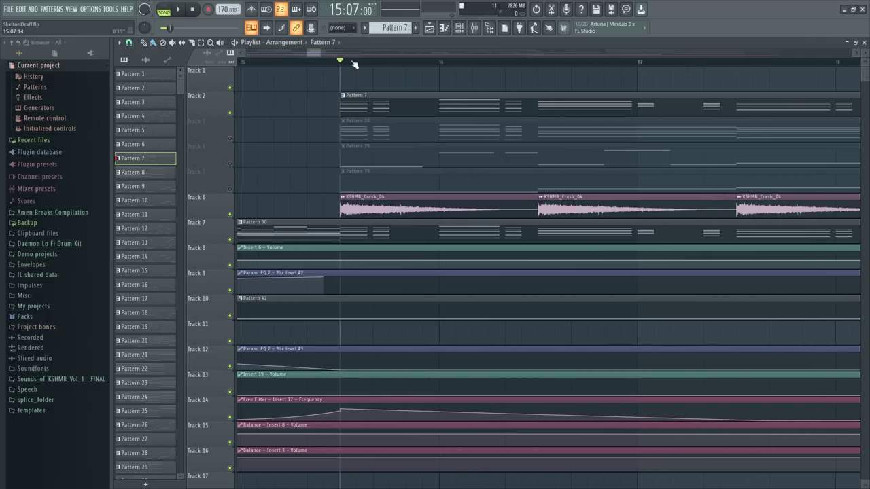
Unmute Track 4, view Pattern 26's Ample Bass notes and play the song from bar 15 in the playlist
click(231, 164)
click(354, 147)
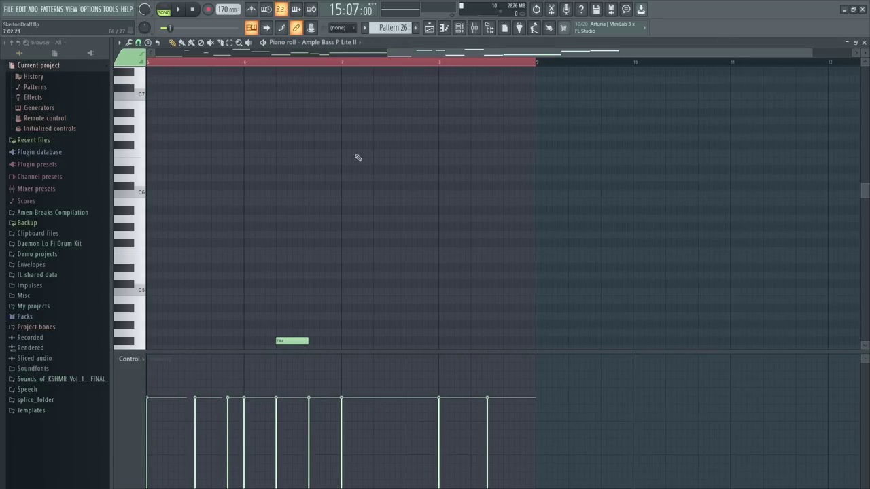
click(539, 64)
key(space)
key(F5)
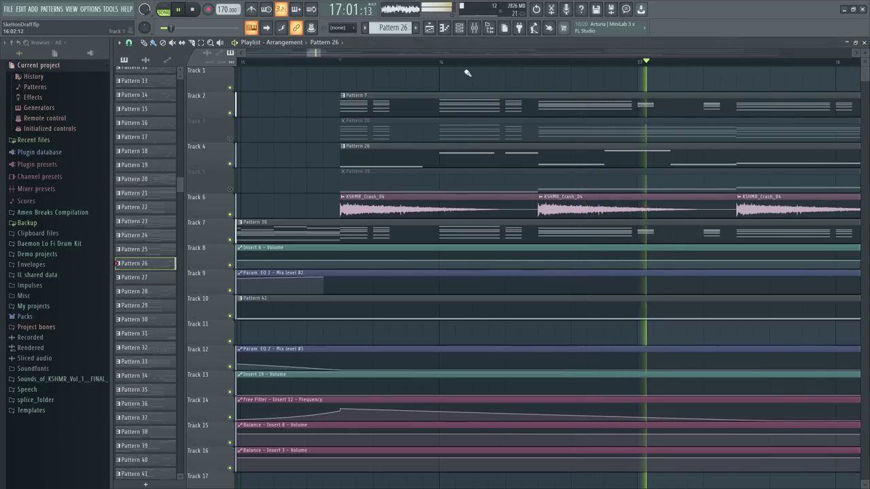
scroll(455, 63, down, 4)
key(space)
scroll(455, 63, up, 3)
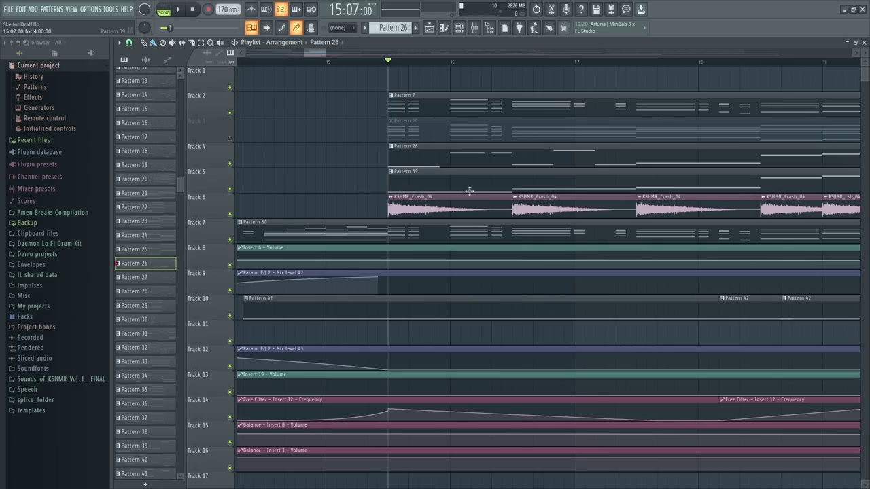
Open Pattern 39's Angry Man notes in the piano roll and play them in pattern mode from bar 1
click(391, 145)
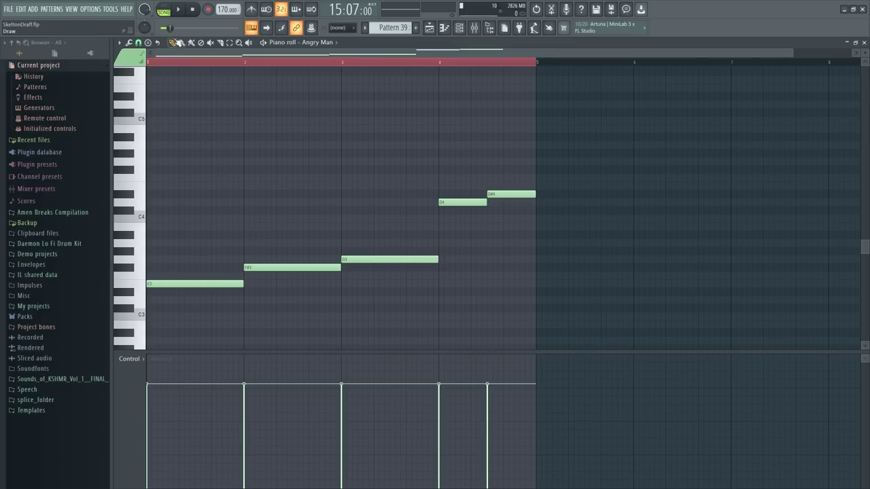
click(164, 9)
scroll(262, 63, up, 2)
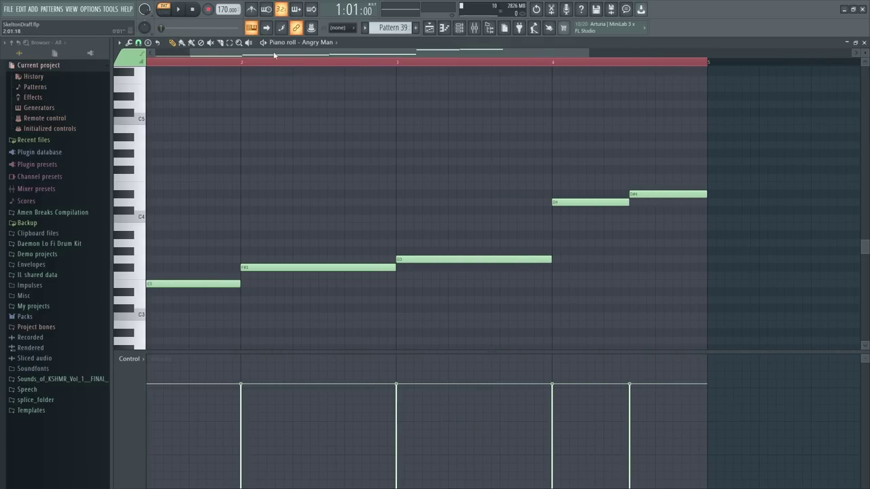
scroll(186, 60, up, 2)
key(space)
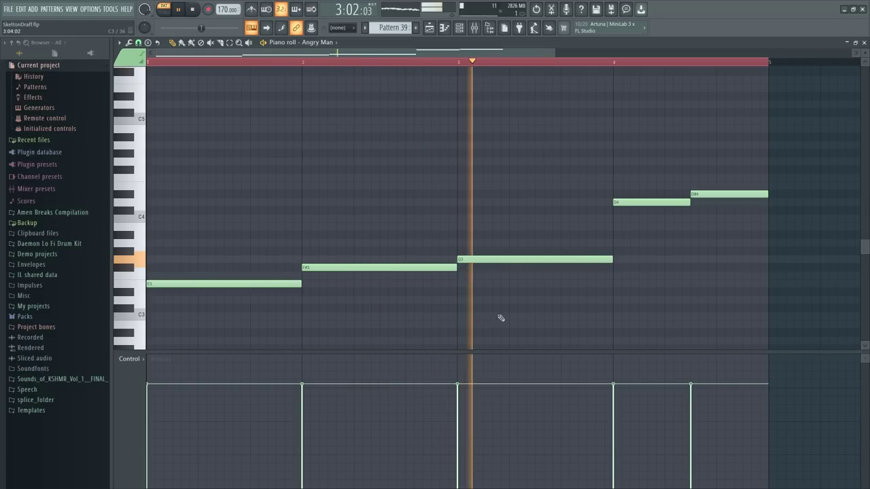
key(space)
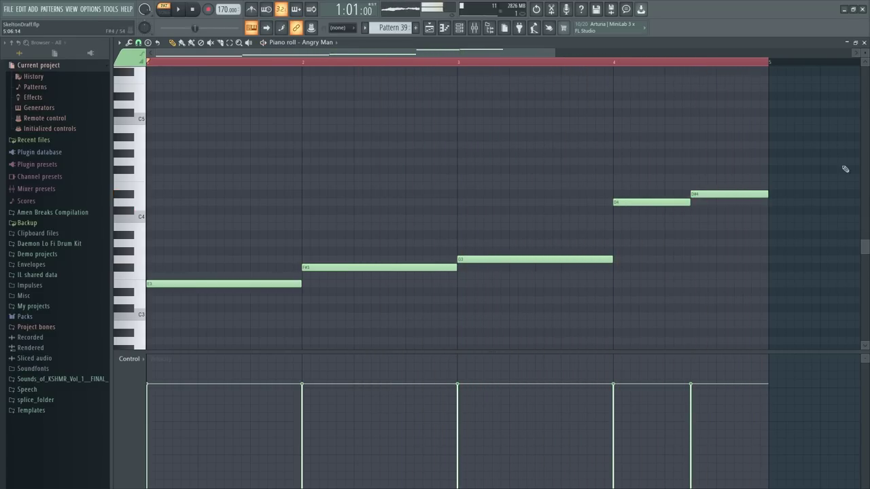
Return to the playlist in song mode and play the section from bar 15 with Pattern 39 included
key(F5)
key(l)
key(space)
scroll(521, 70, down, 3)
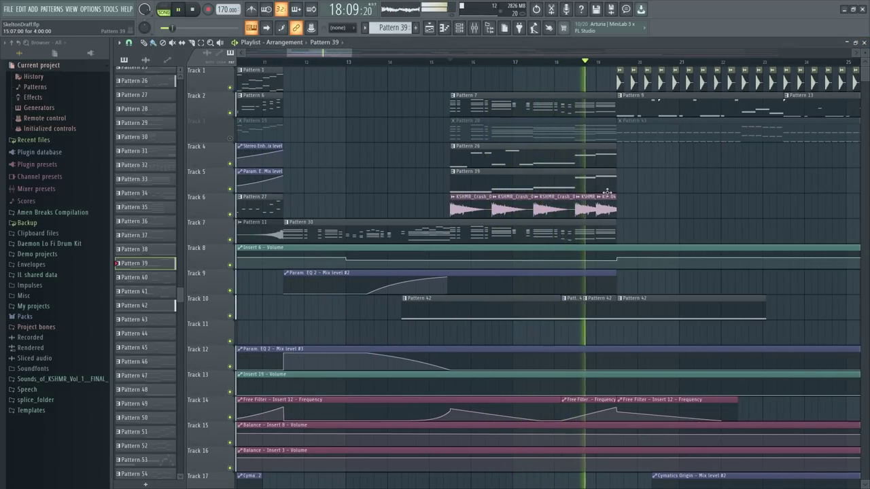
key(space)
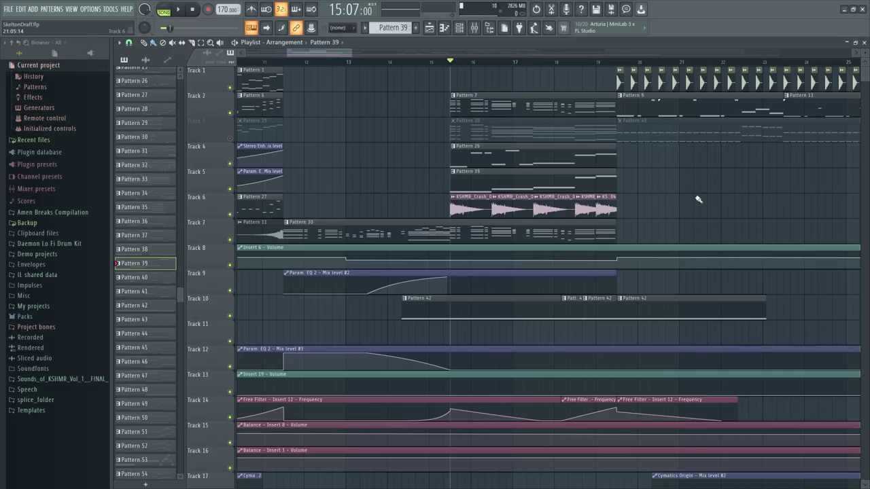
Unmute Track 3 and open Pattern 20's Choir Ahh notes in the piano roll at bars 5 to 9
scroll(494, 76, up, 3)
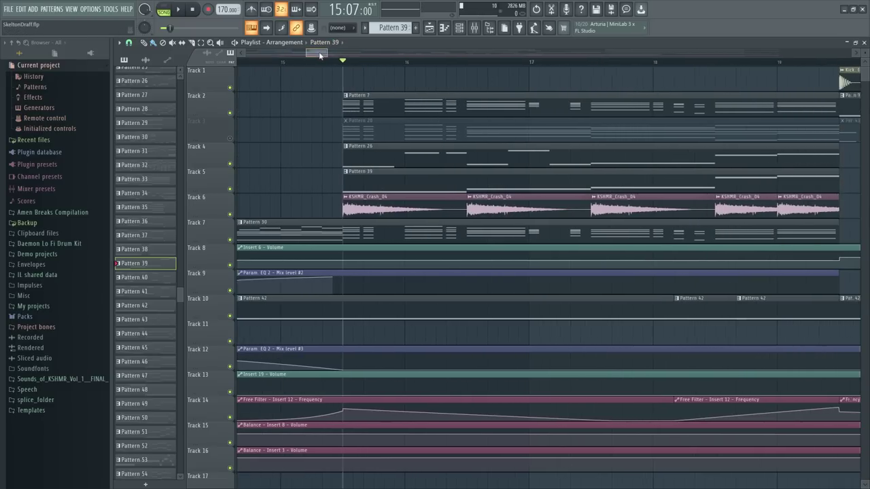
click(230, 138)
double_click(367, 130)
scroll(460, 57, down, 4)
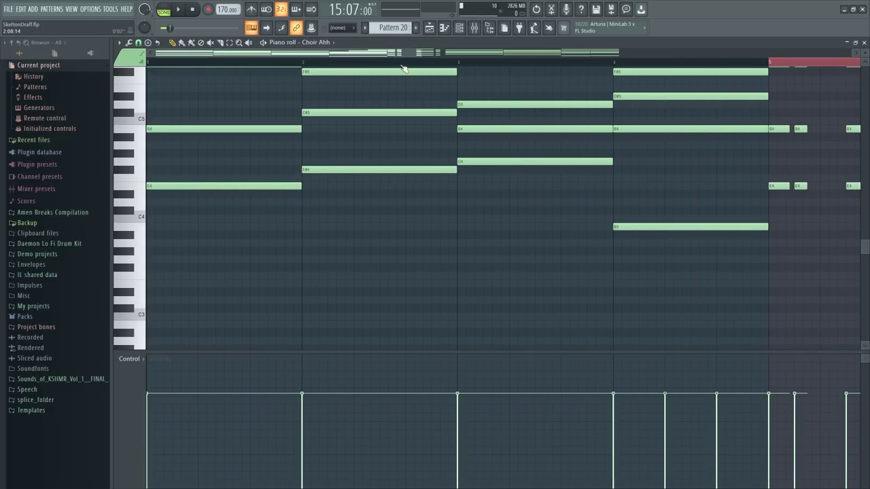
scroll(443, 62, down, 2)
scroll(451, 170, up, 3)
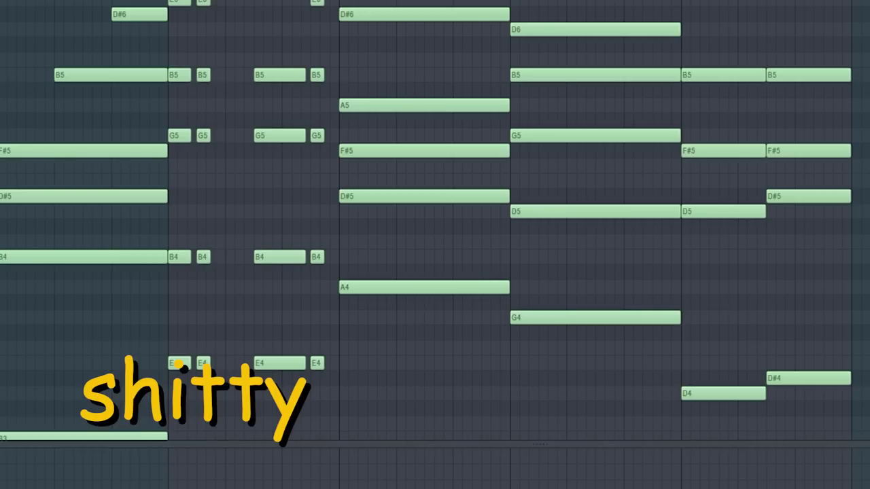
Audition Pattern 20's choir chord at bar 5, return to the playlist and reopen the pattern's notes for bars 5 to 9
click(183, 10)
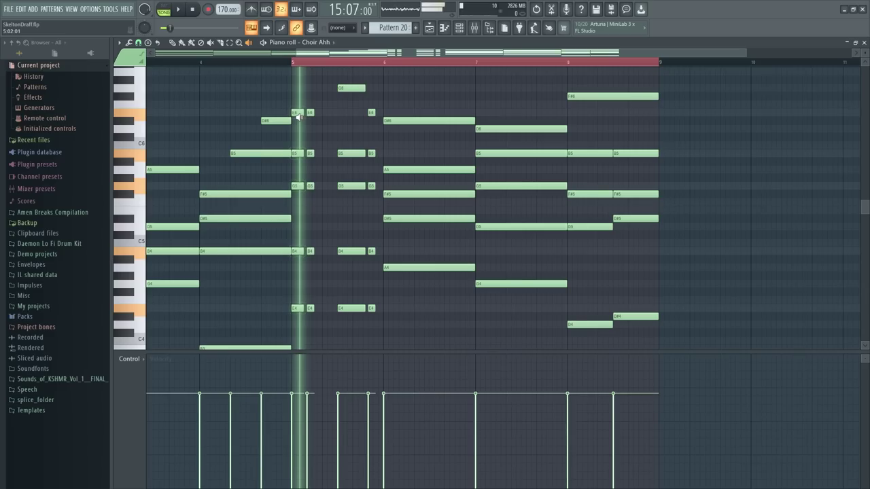
drag(297, 117, 297, 117)
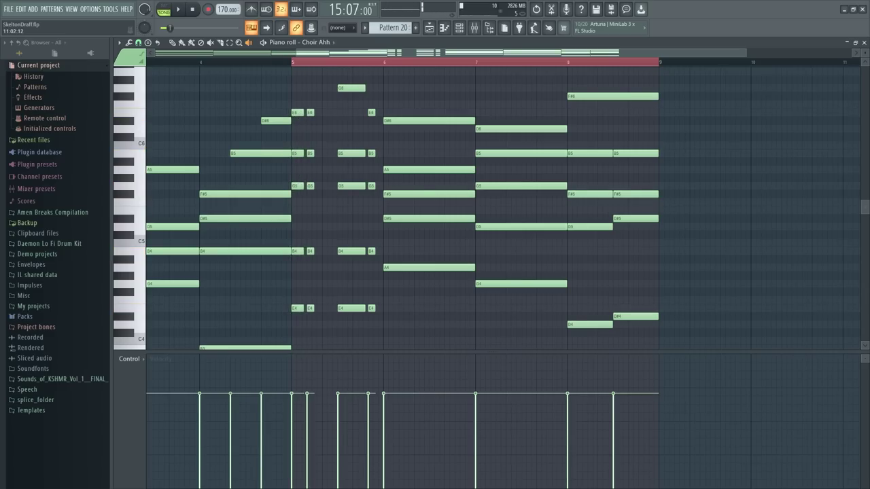
click(864, 42)
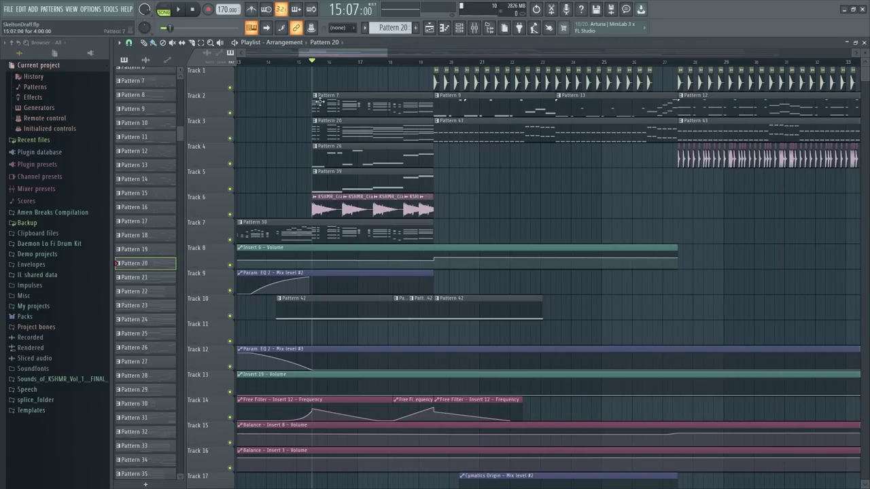
double_click(336, 133)
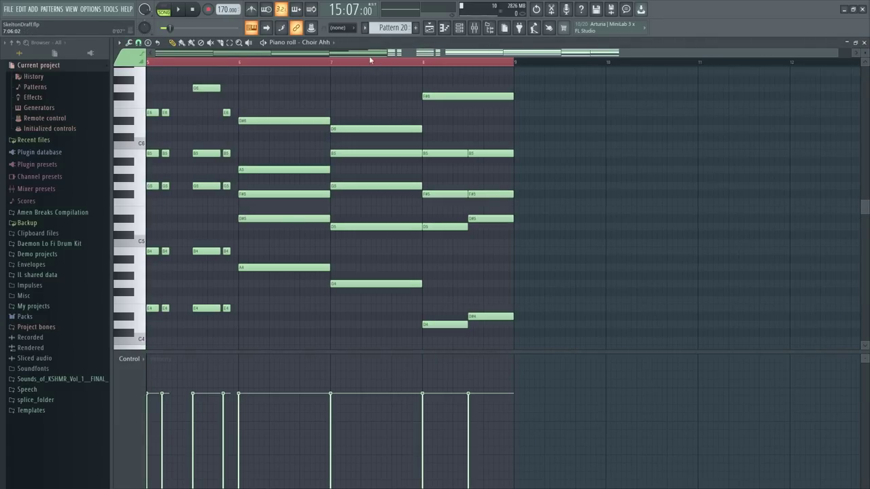
scroll(313, 113, left, 2)
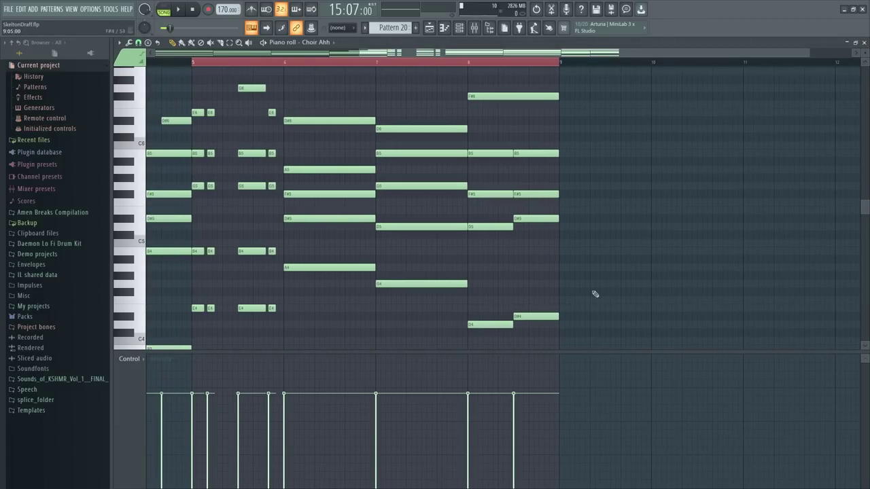
Return to the playlist and play the arrangement from bar 11 through the build-up to bar 19
click(864, 42)
click(333, 62)
key(space)
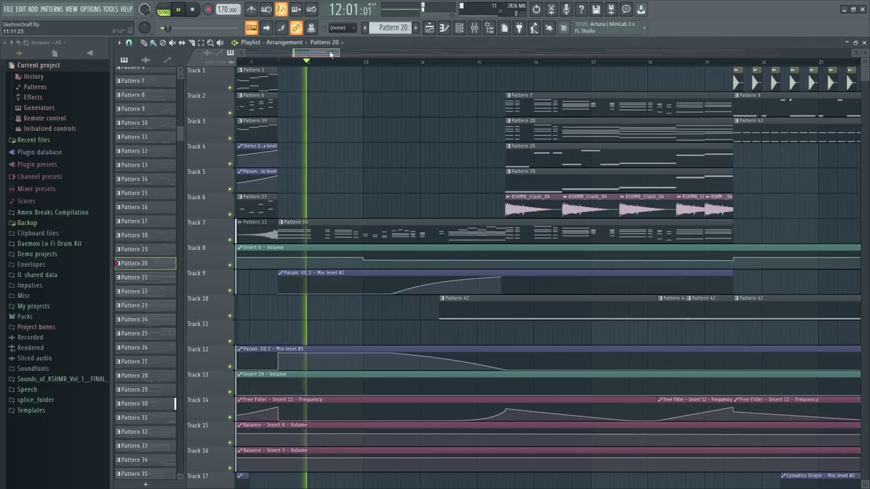
scroll(334, 64, down, 4)
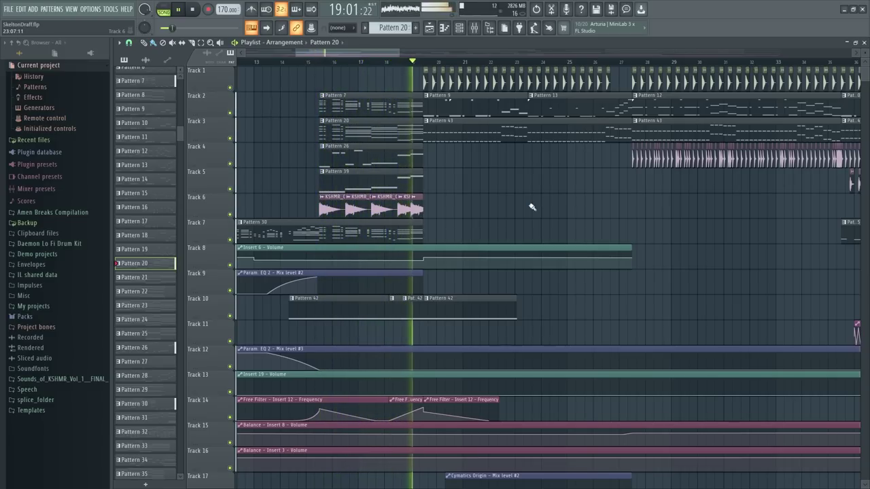
key(space)
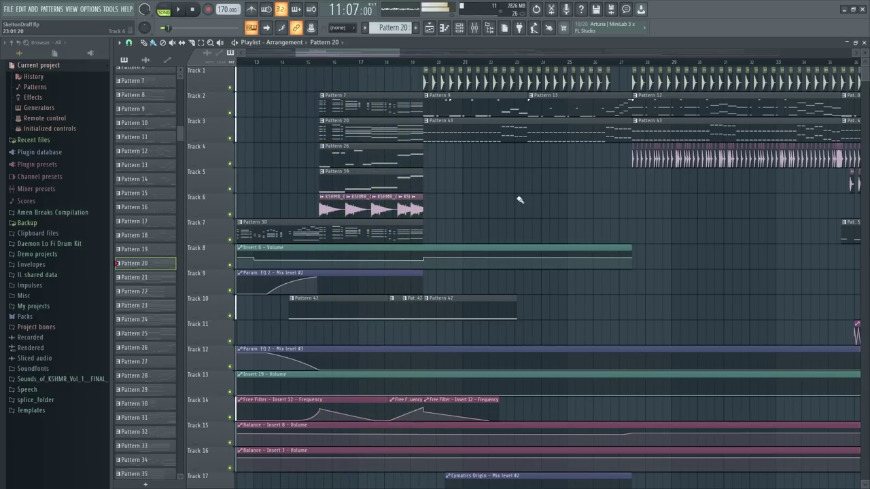
Mute Tracks 2 and 3 and place the song position at the first kick in bar 19
scroll(438, 66, up, 5)
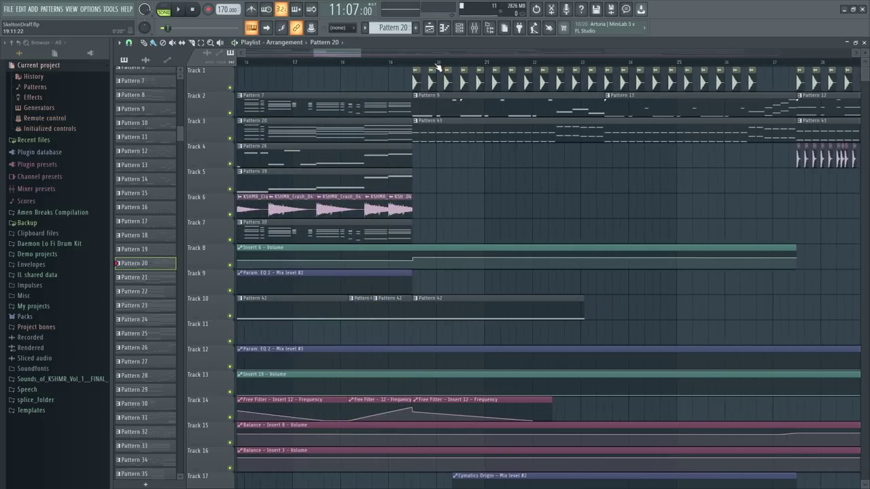
click(230, 113)
click(229, 138)
click(383, 61)
scroll(344, 60, up, 1)
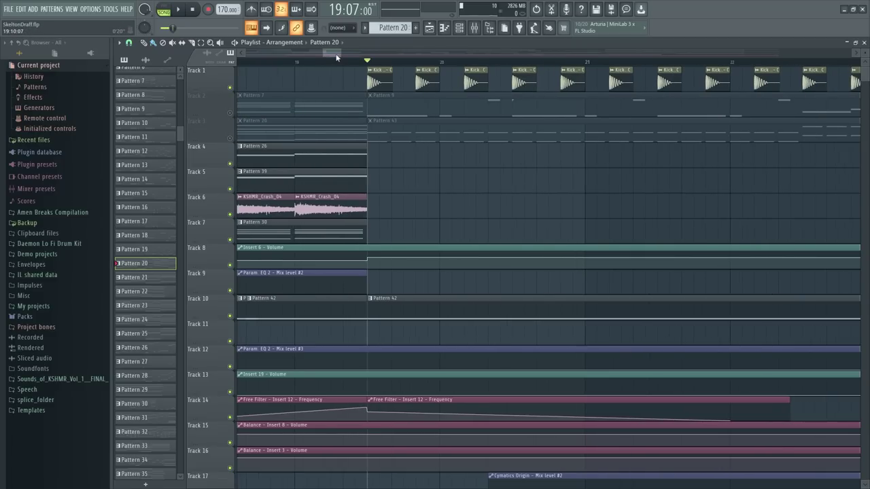
Show the mixer, play briefly from bar 19 and select the kick's channel, Insert 8
click(473, 28)
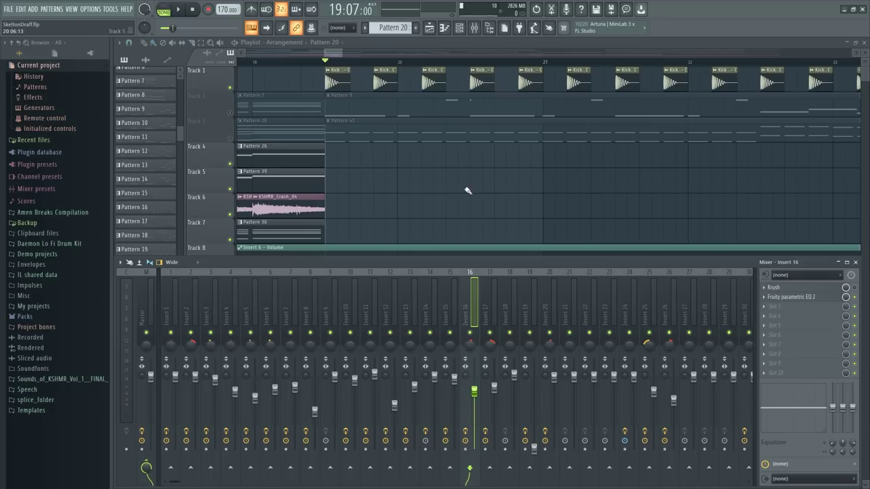
key(space)
key(space)
click(311, 295)
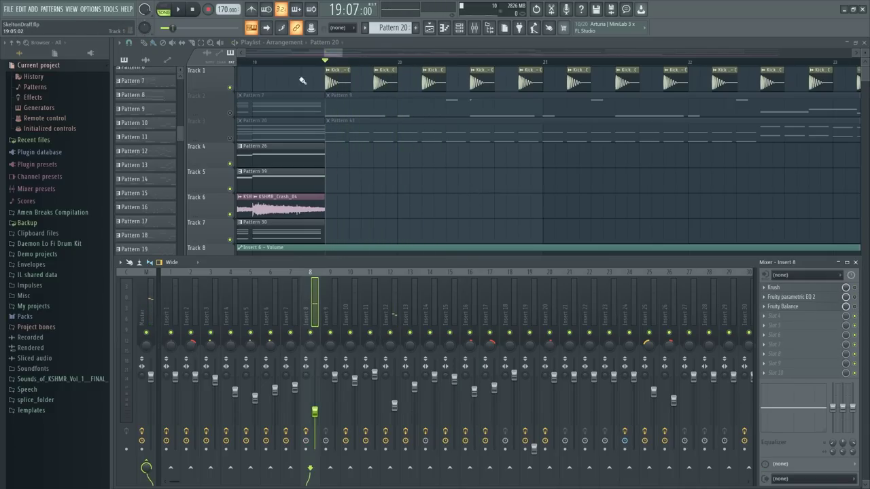
Solo Track 1 and play the kicks from bar 19 with the mixer in view
right_click(230, 88)
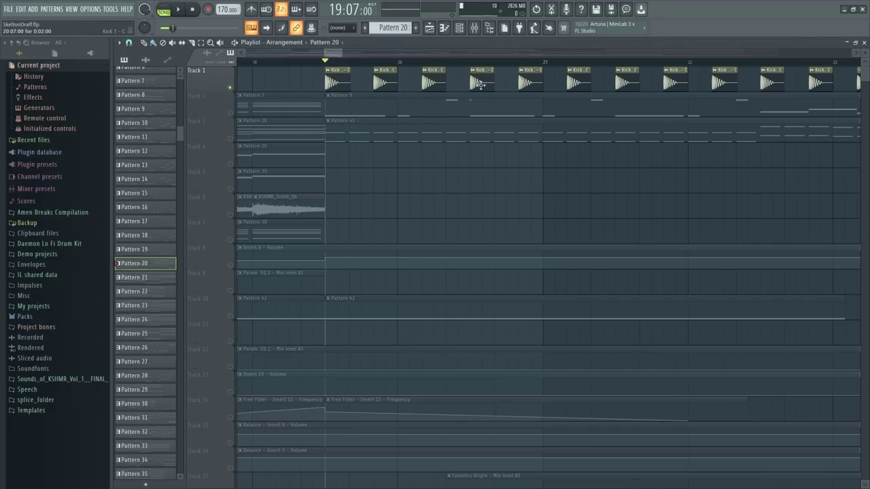
key(space)
key(F9)
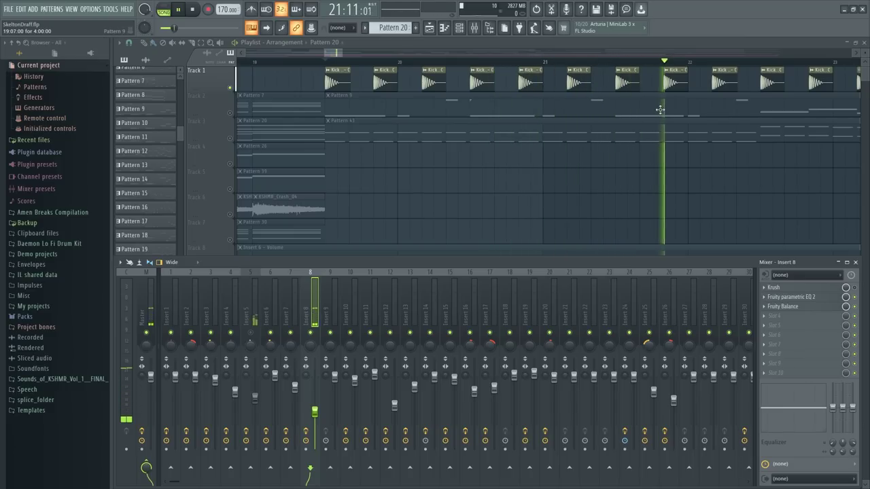
key(space)
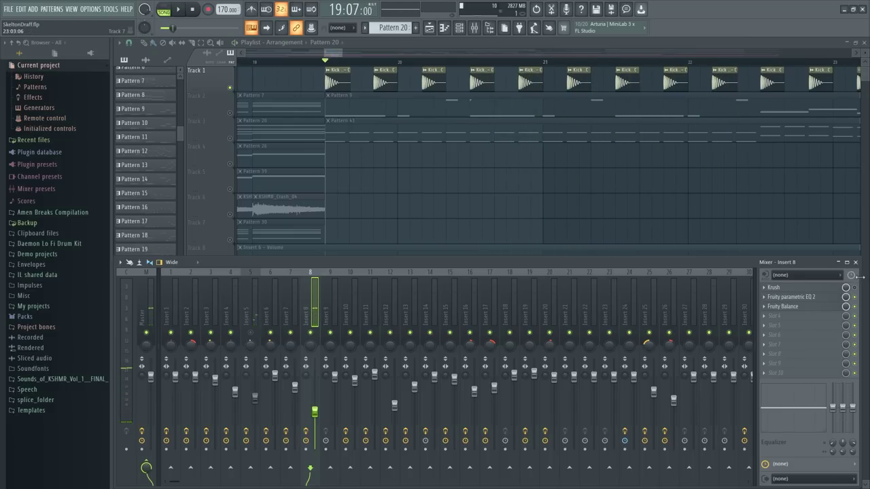
Check the Krush effect on Insert 8, switch it on and play the soloed kick with it
click(814, 288)
click(479, 108)
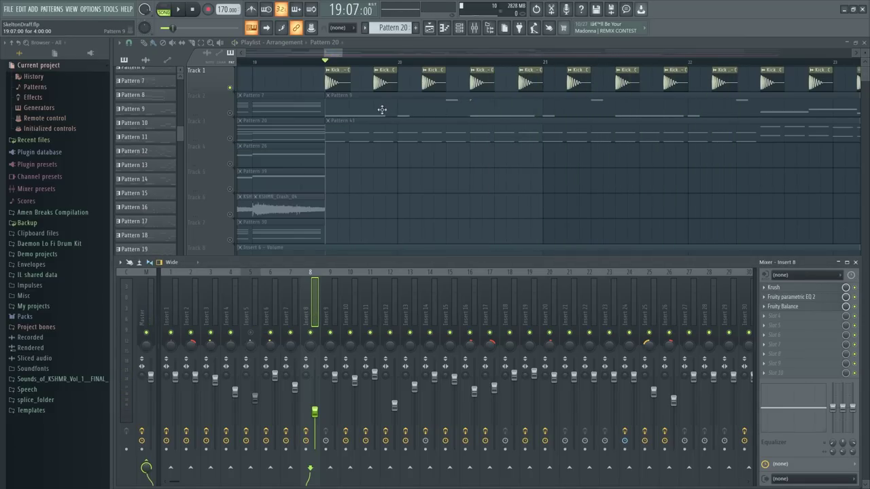
key(space)
key(space)
Play the soloed Krush-processed kicks from bar 19 through bar 23, then hide the mixer
scroll(348, 69, up, 4)
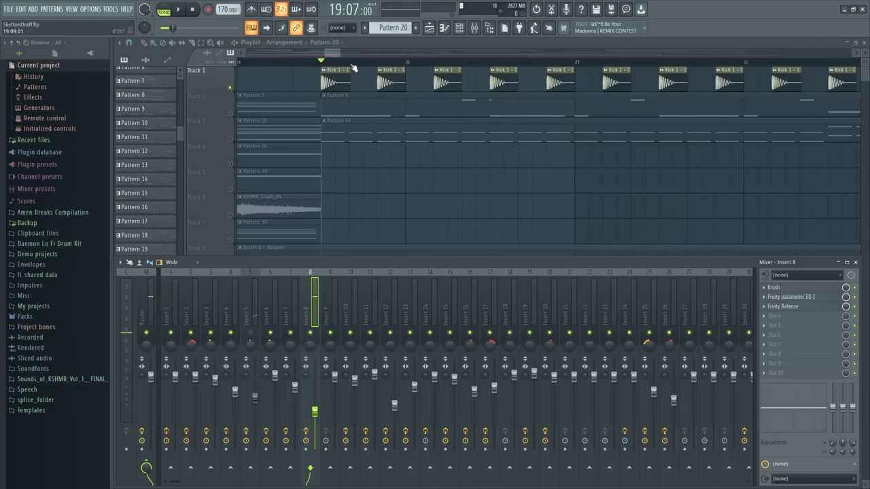
scroll(359, 69, down, 3)
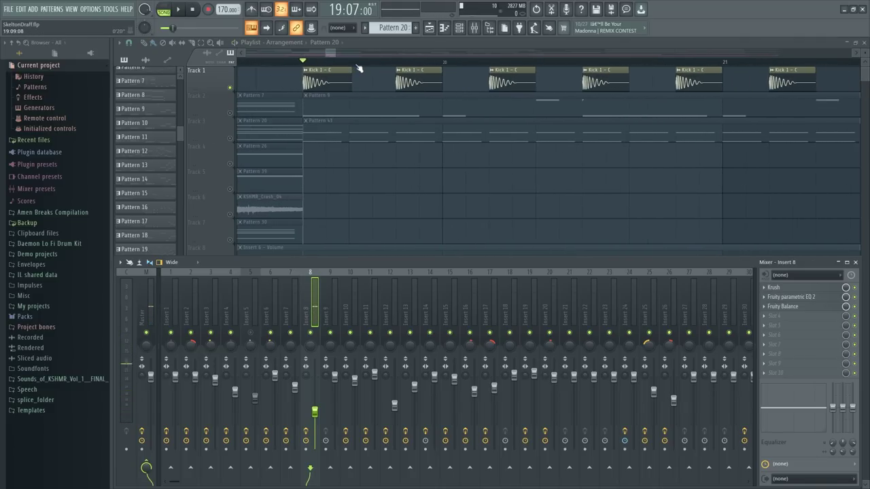
key(space)
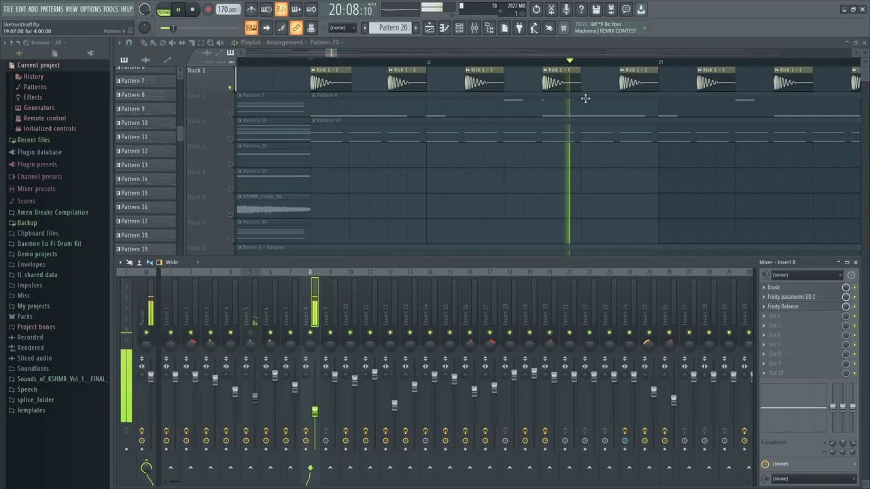
key(space)
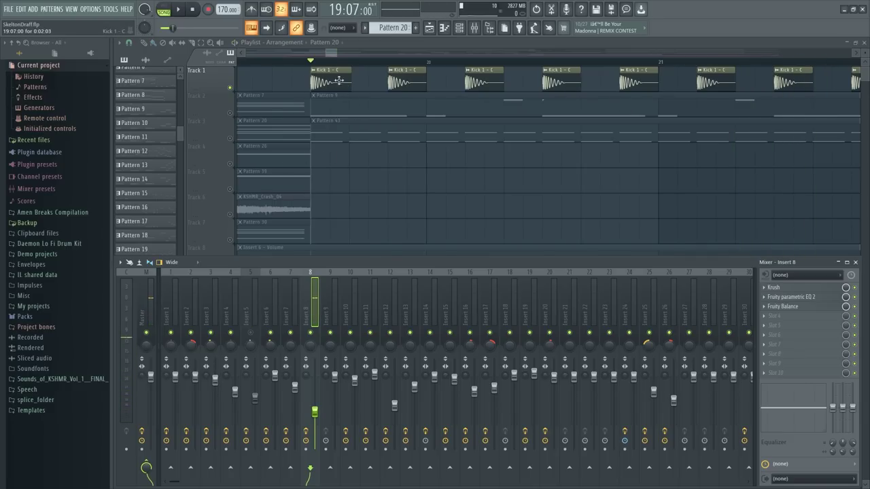
key(space)
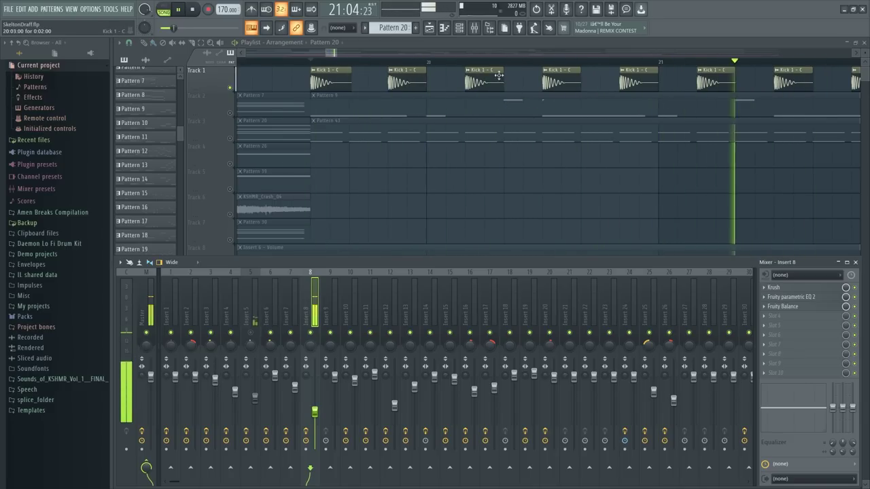
scroll(501, 76, down, 4)
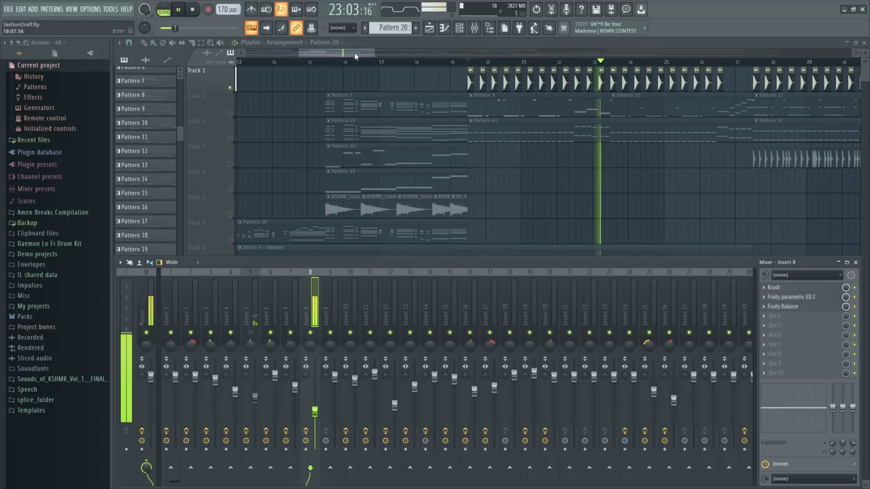
key(F9)
scroll(476, 61, up, 3)
key(space)
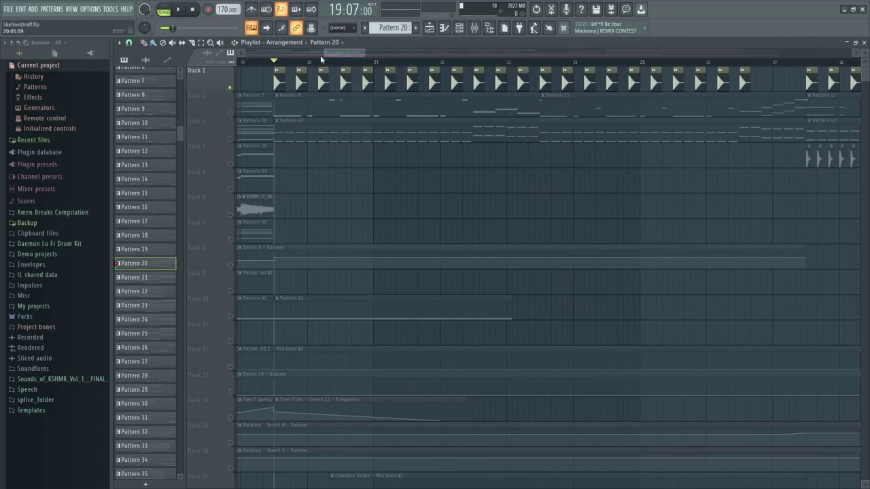
Turn off Track 1's solo and unmute Track 2, leaving Track 3 muted
scroll(326, 61, up, 3)
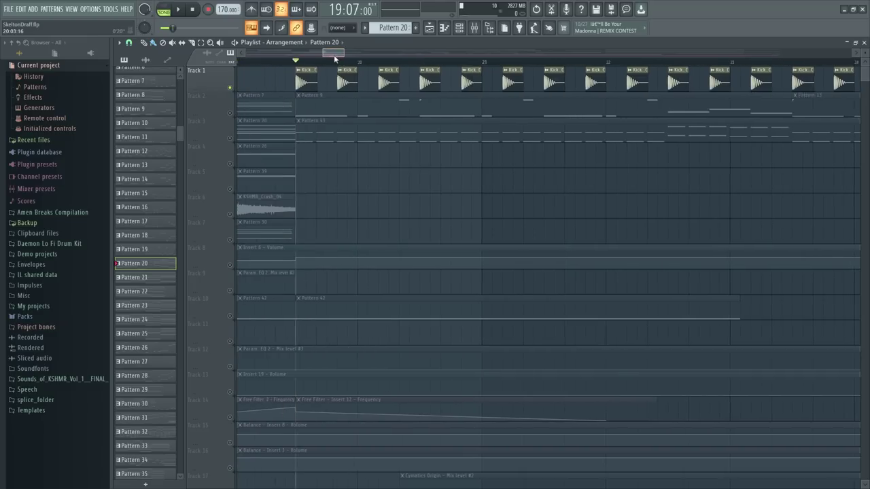
scroll(337, 57, left, 1)
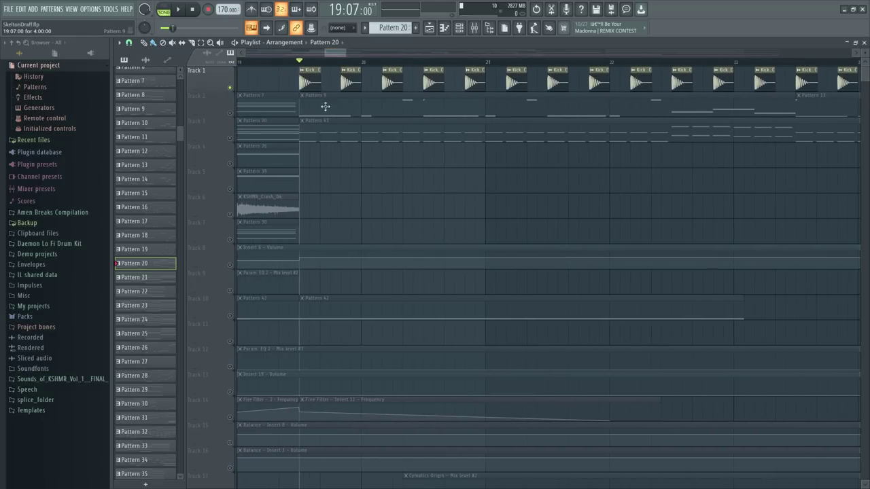
right_click(231, 89)
drag(229, 114, 259, 117)
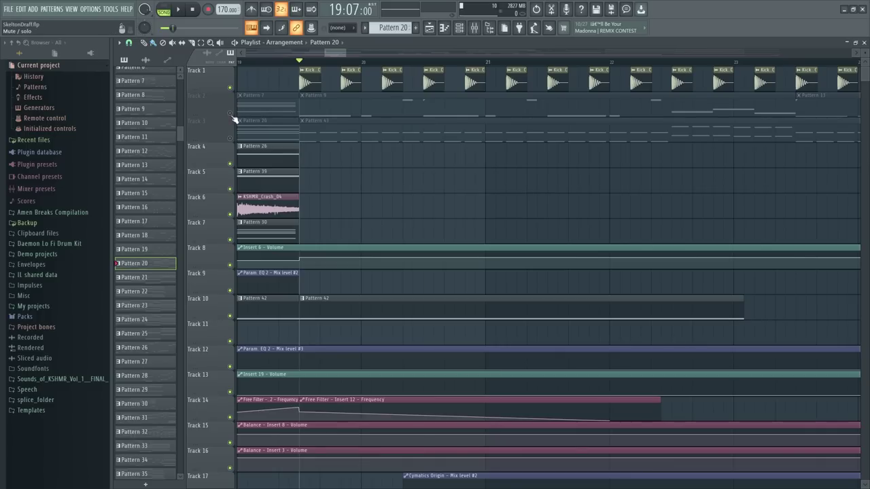
click(231, 113)
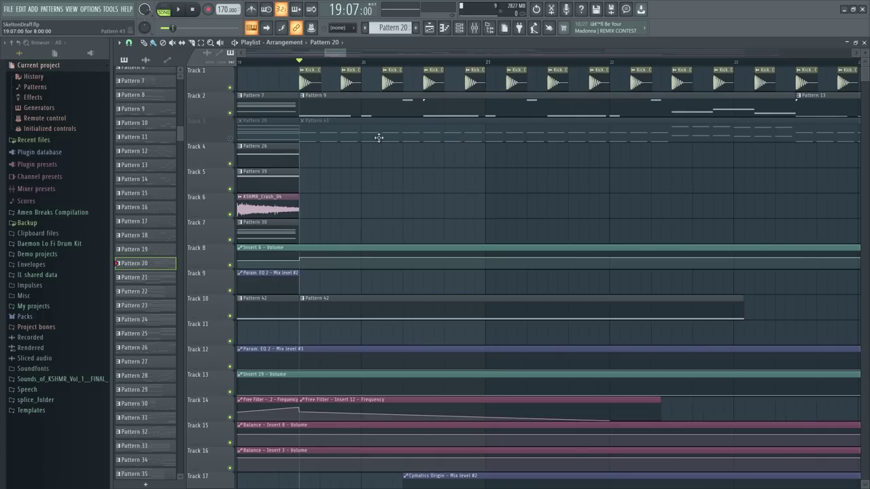
Play the section from bar 19 to bar 26 with Track 2's Patterns 9 and 13 included
key(space)
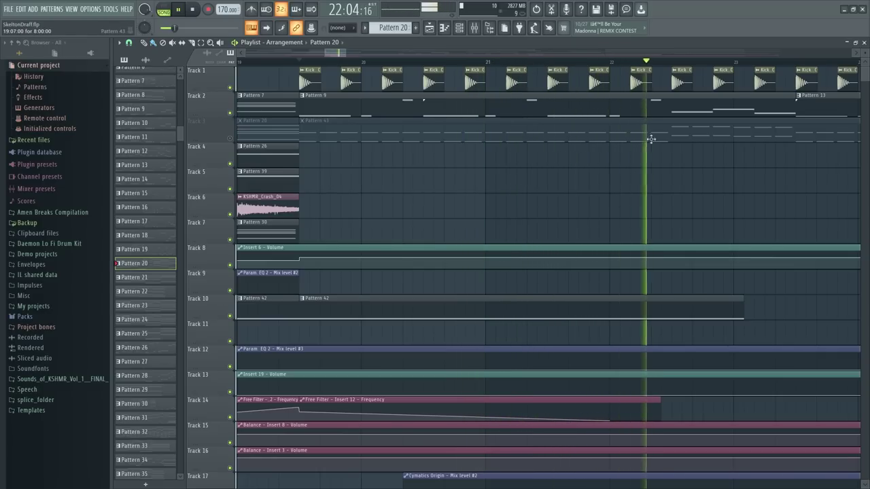
drag(339, 53, 359, 57)
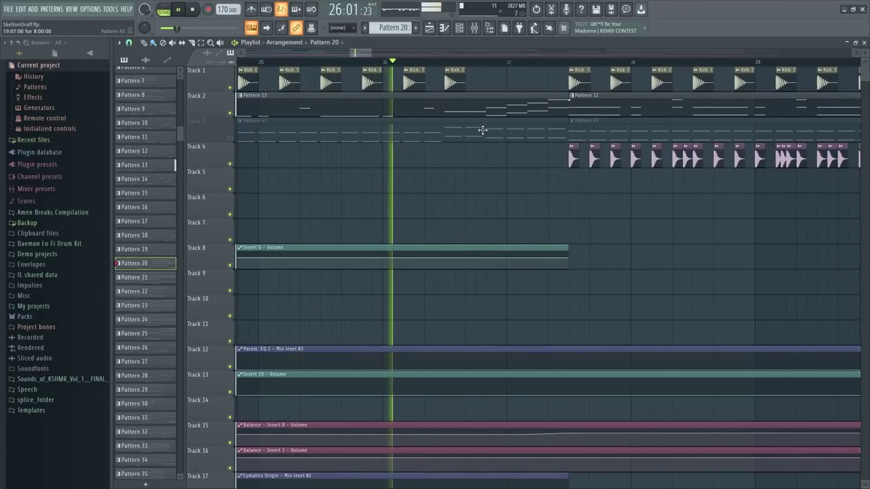
key(space)
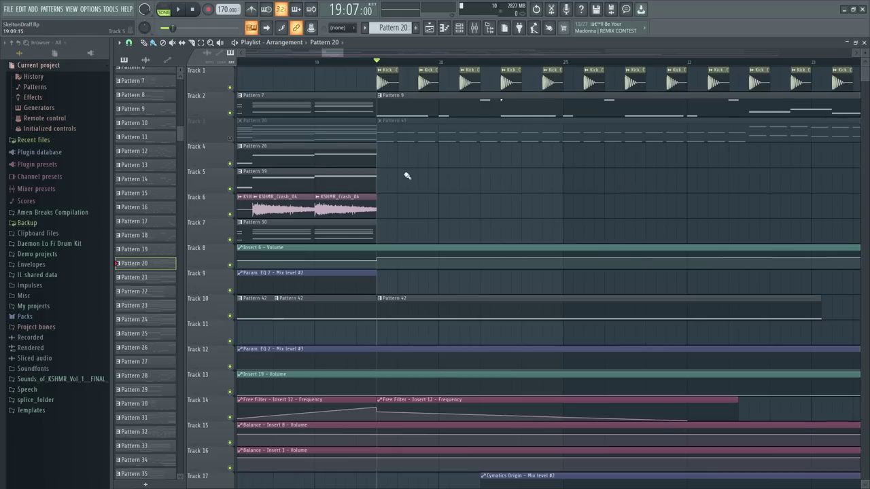
Unmute Track 3, open Pattern 43's Dark Star Overdriven notes and play them in pattern mode from bar 1
click(230, 138)
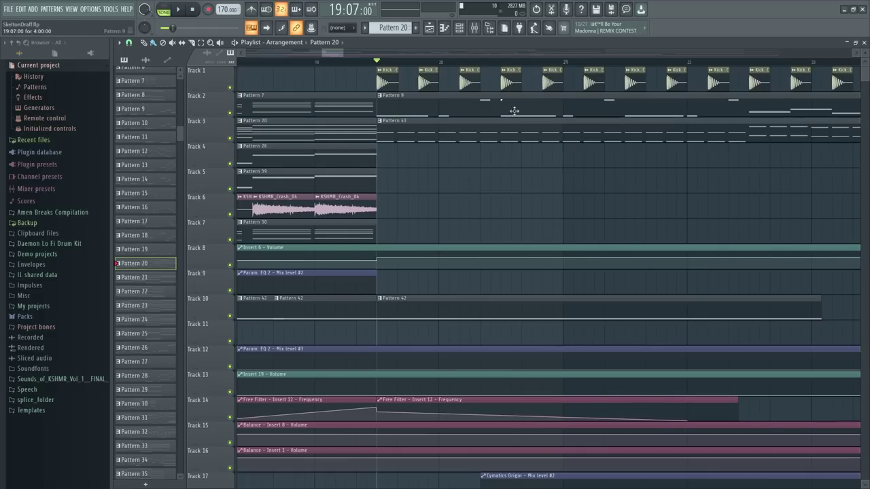
double_click(433, 138)
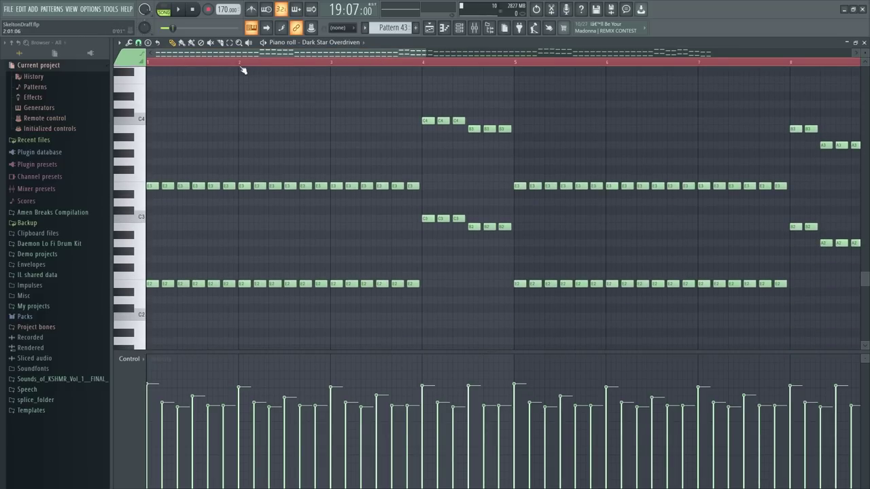
scroll(239, 68, up, 3)
scroll(382, 152, left, 1)
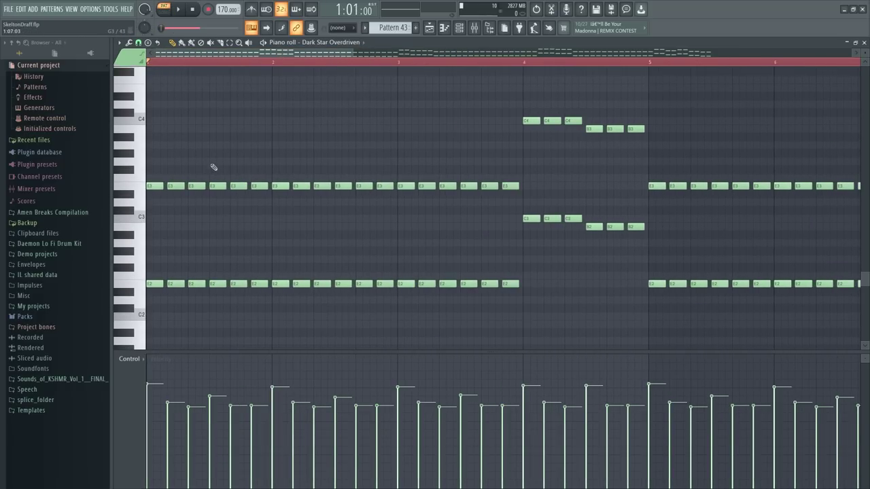
key(space)
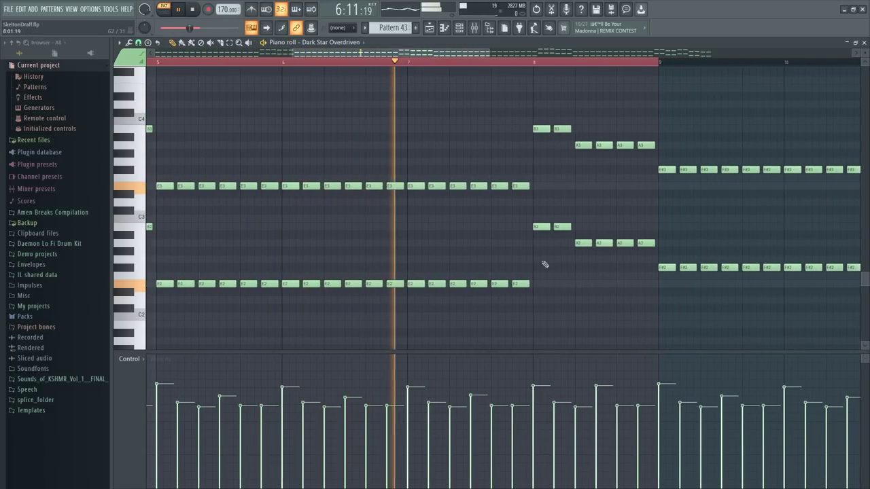
key(space)
Show the mixer and inspect the Fruity Parametric EQ 2 and Fruity Stereo Enhancer settings on Insert 13
click(459, 28)
click(475, 29)
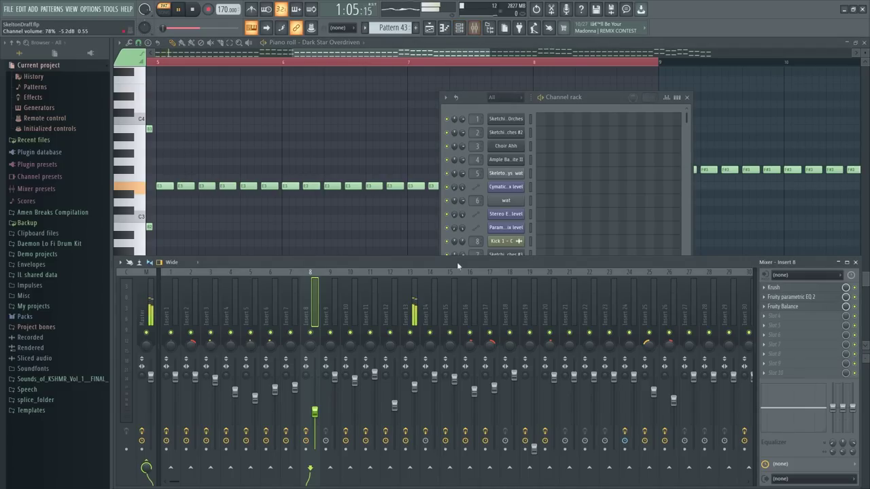
click(412, 306)
click(790, 288)
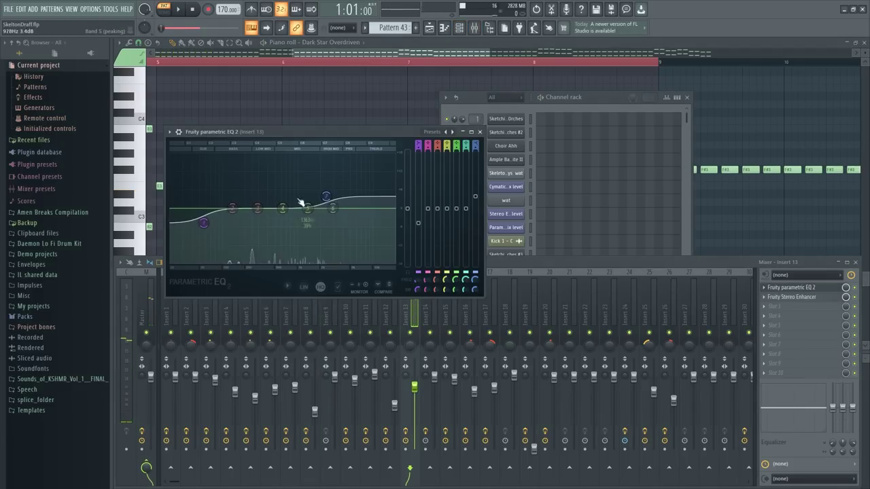
click(479, 132)
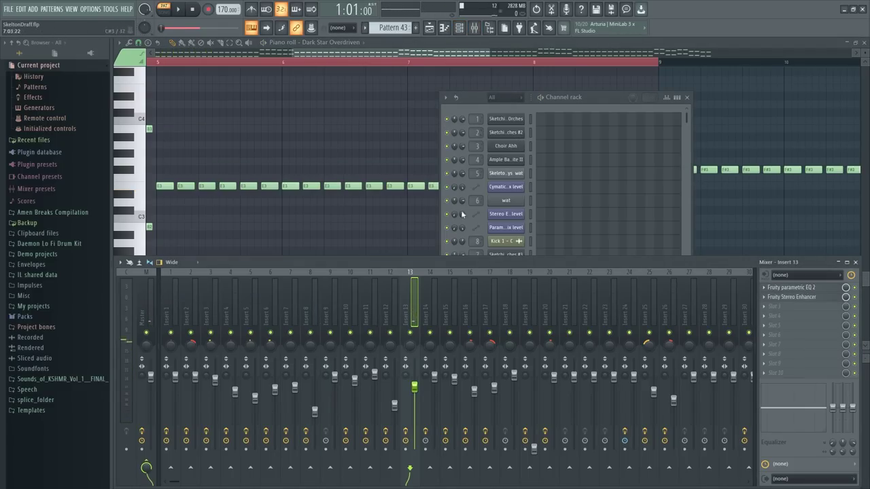
click(819, 299)
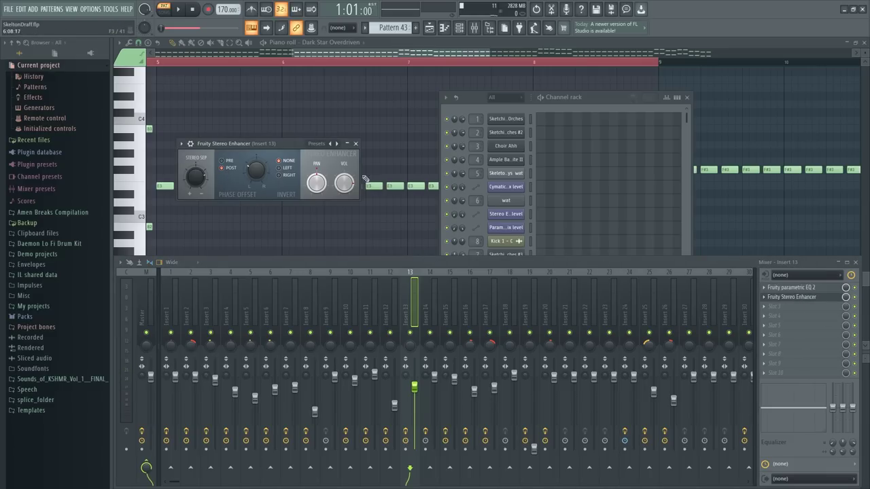
click(355, 144)
Replay Pattern 43 briefly, close the channel rack and mixer, and return to the playlist
key(space)
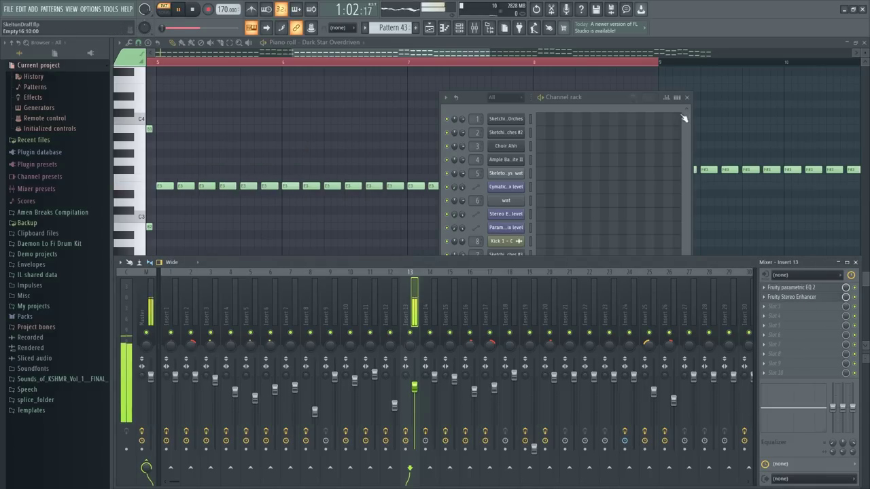
click(686, 97)
click(856, 262)
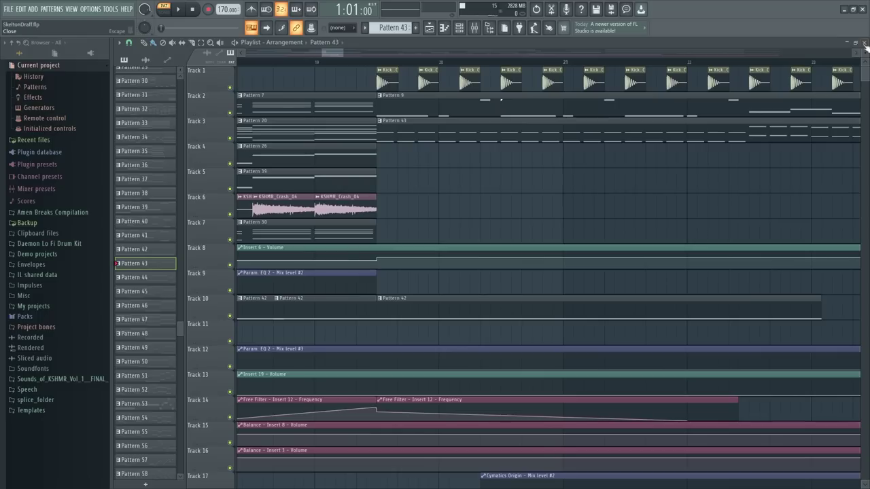
Play the arrangement from bar 15:07 through the drop to about bar 26
key(F9)
key(F9)
click(342, 63)
key(space)
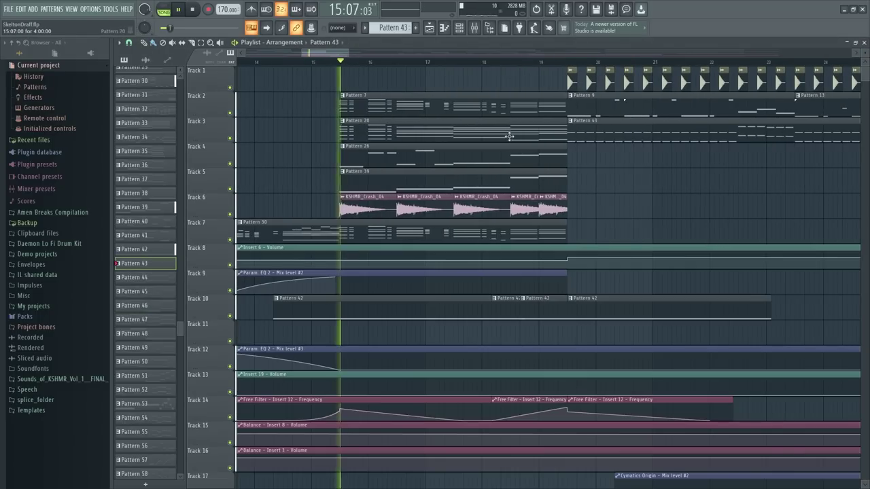
drag(330, 55, 381, 61)
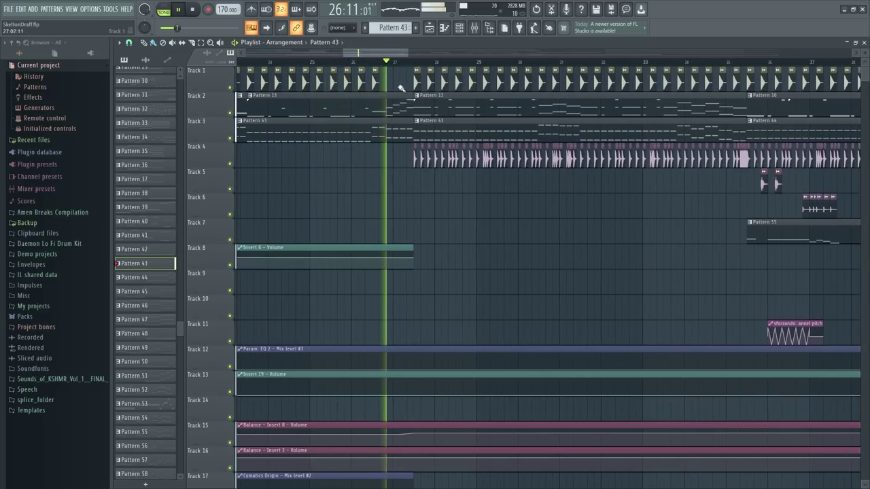
key(space)
Mute Track 4 and play the section from bar 26 to bar 30 without it
scroll(395, 66, up, 3)
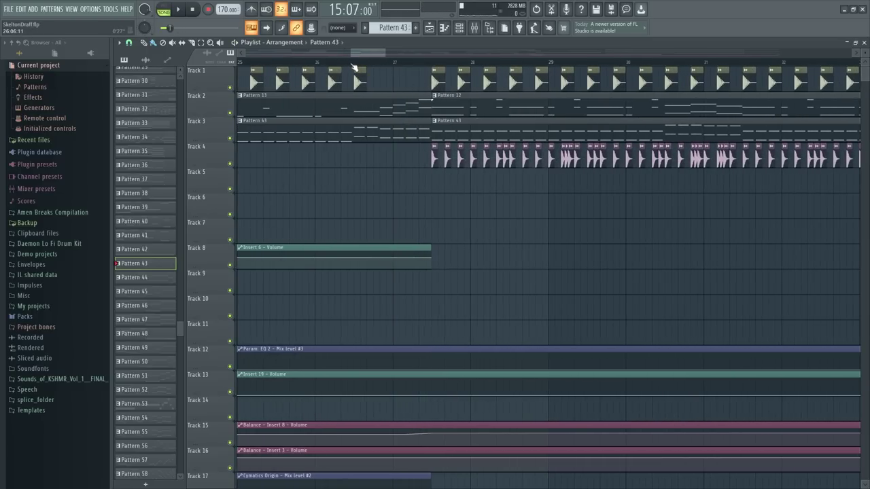
click(231, 164)
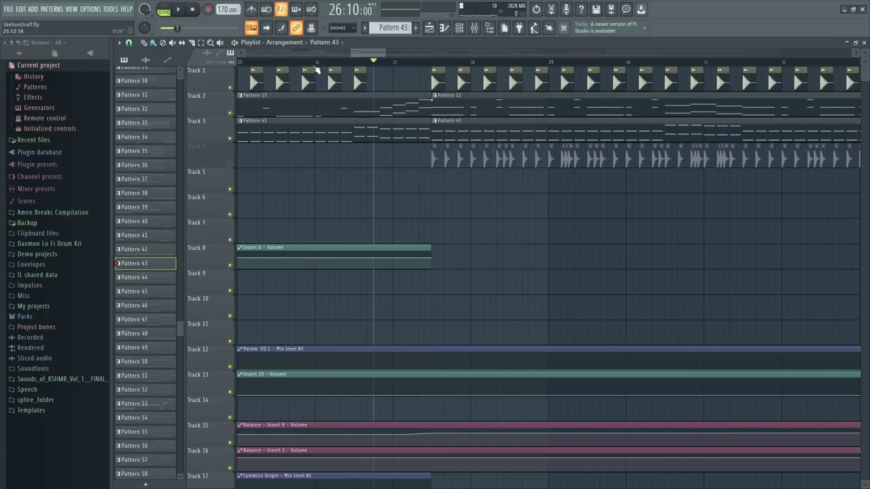
key(space)
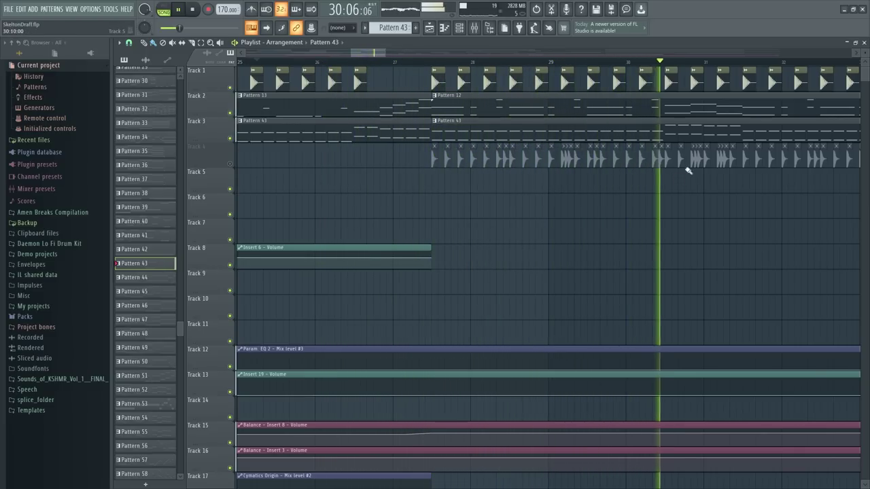
key(space)
Play from bar 25:04 to bar 34 with Track 4 muted, muting Tracks 5 and 6 as well
scroll(406, 66, down, 4)
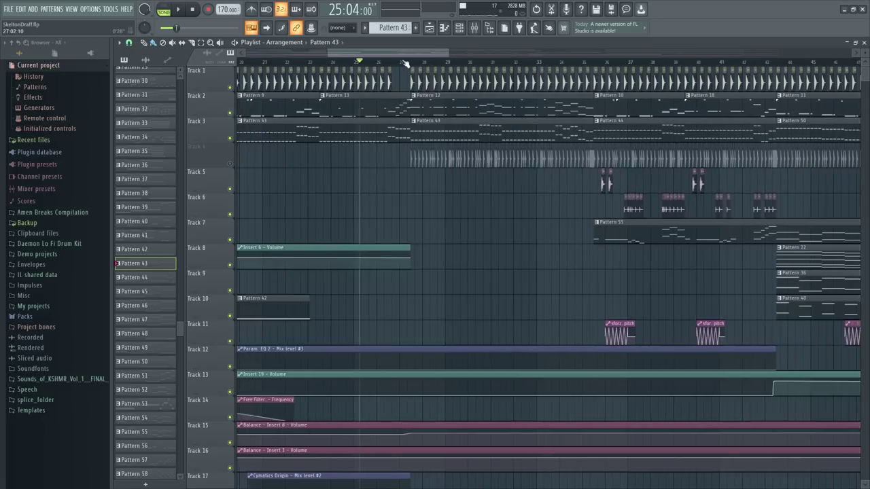
scroll(406, 67, up, 4)
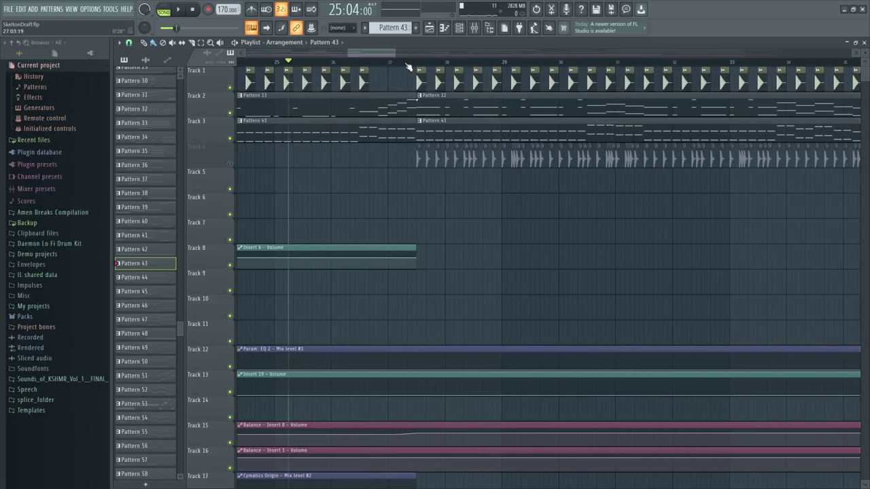
key(space)
scroll(408, 67, down, 3)
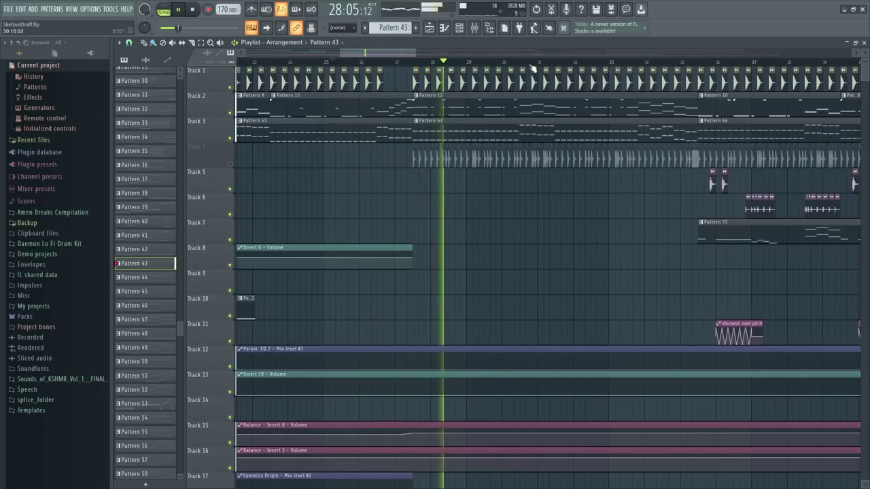
drag(369, 55, 386, 54)
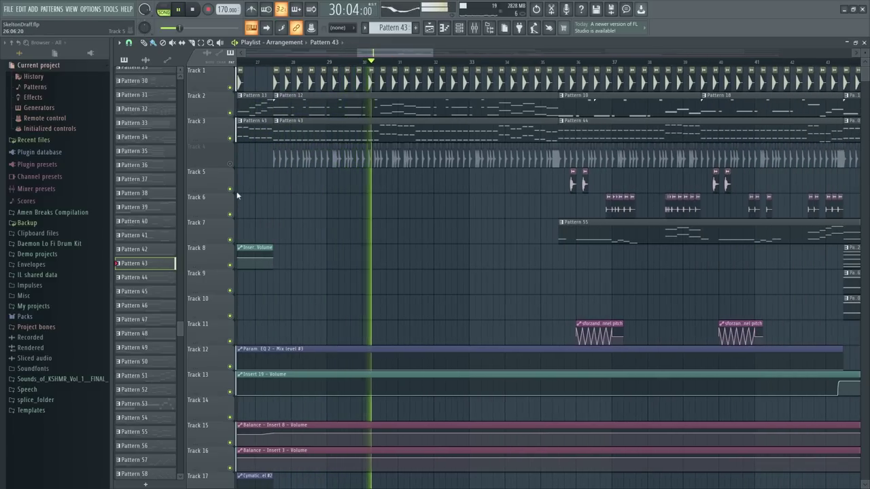
drag(230, 189, 231, 240)
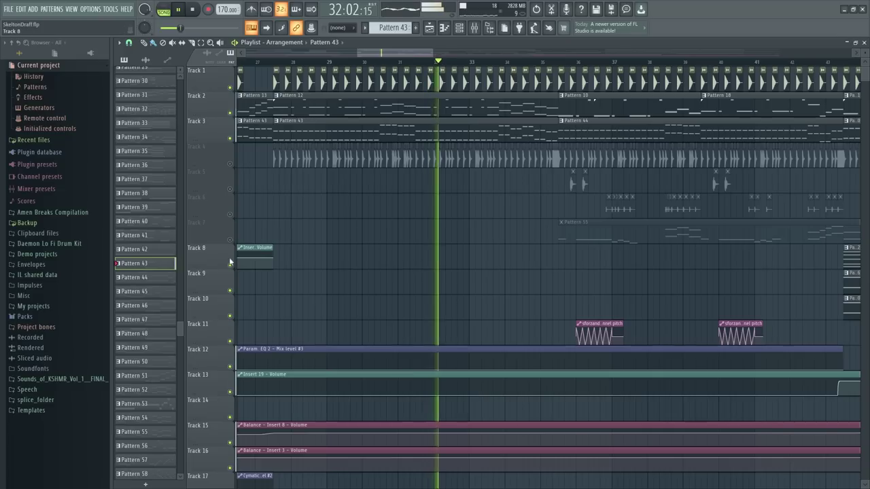
click(230, 240)
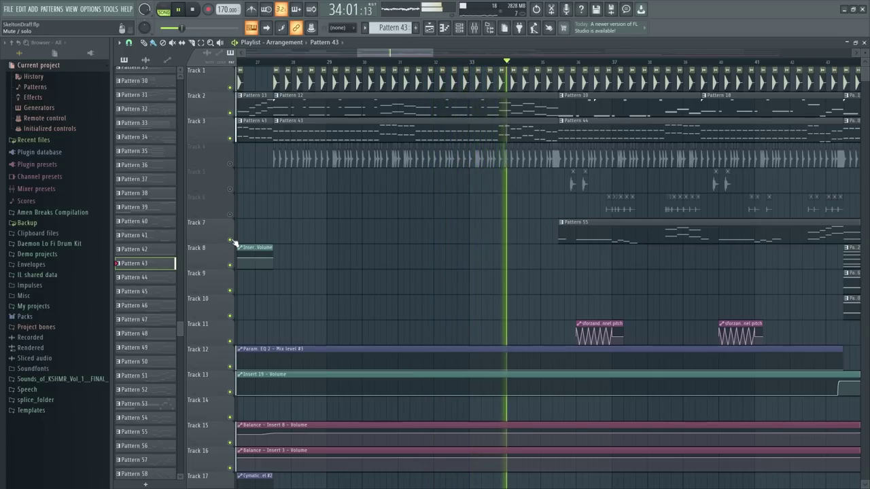
key(space)
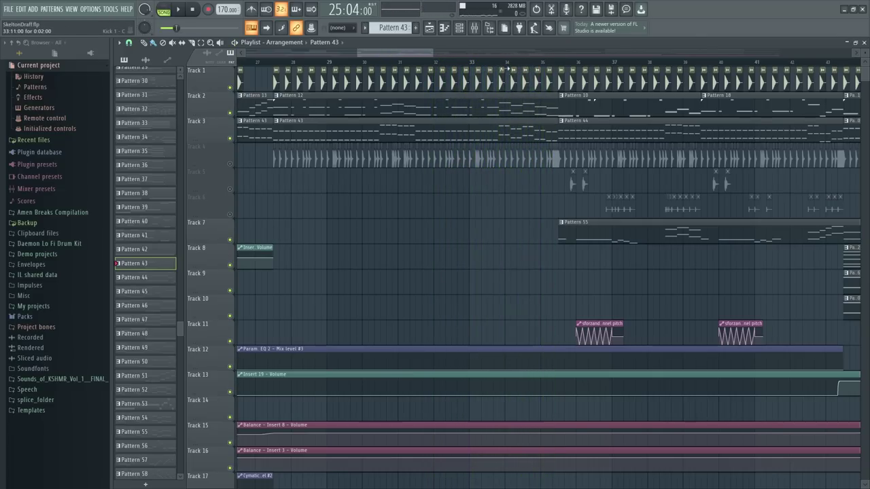
Open Pattern 12's wat notes, play them in pattern mode from bar 1, and return to the playlist
double_click(492, 70)
scroll(200, 132, up, 3)
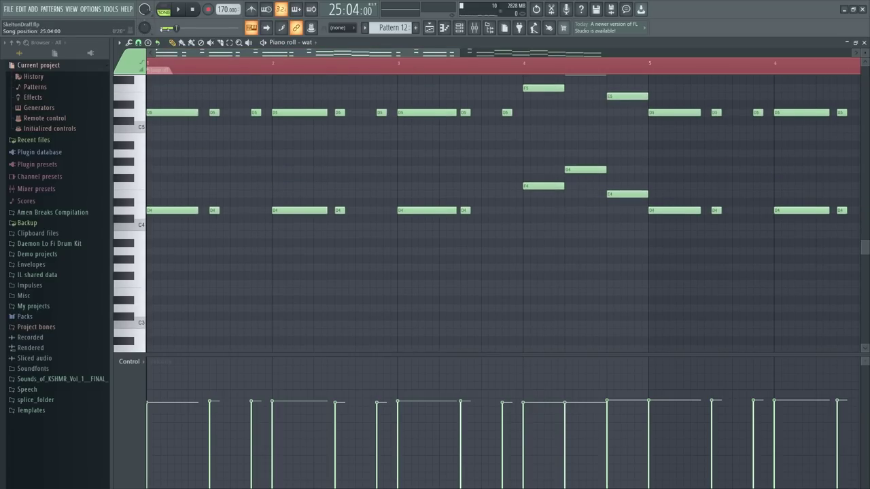
scroll(192, 148, up, 2)
key(space)
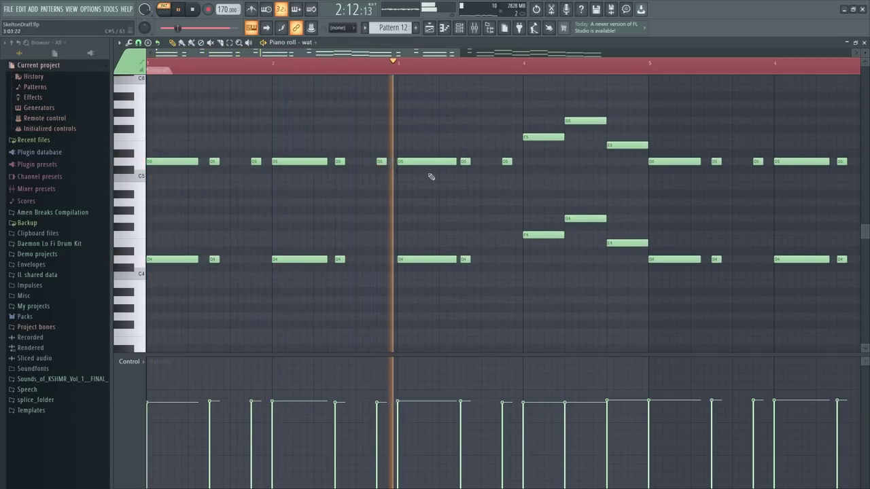
key(space)
key(F5)
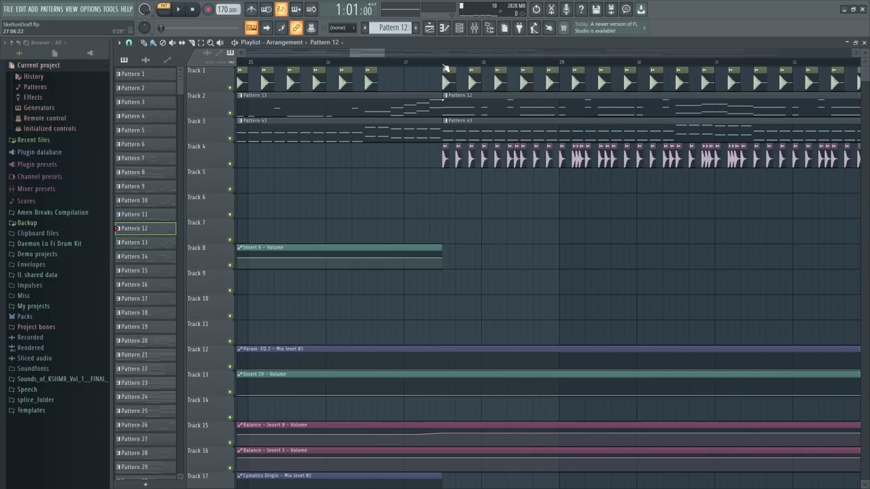
Solo Track 4, show the mixer and play the hi-hats from bar 27:07
ctrl+click(230, 164)
key(F9)
key(space)
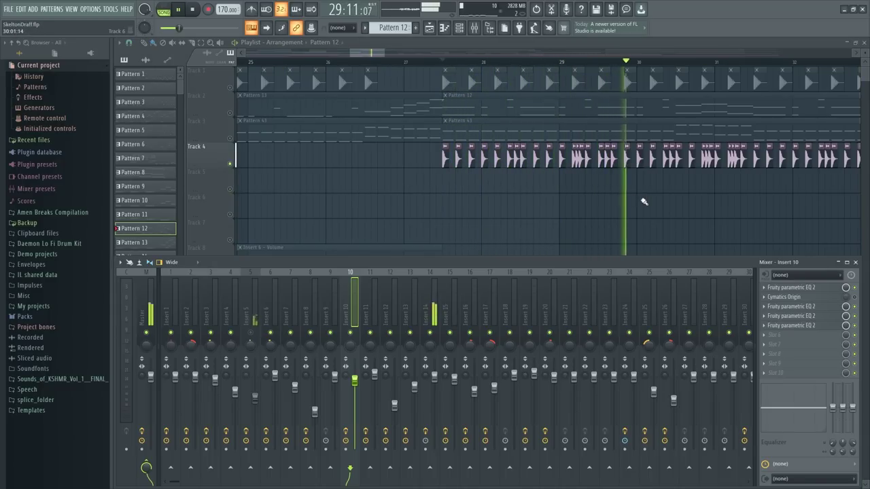
key(space)
Inspect the Krush settings on Insert 14 and replay the soloed hi-hats from bar 27:07
click(438, 305)
click(788, 292)
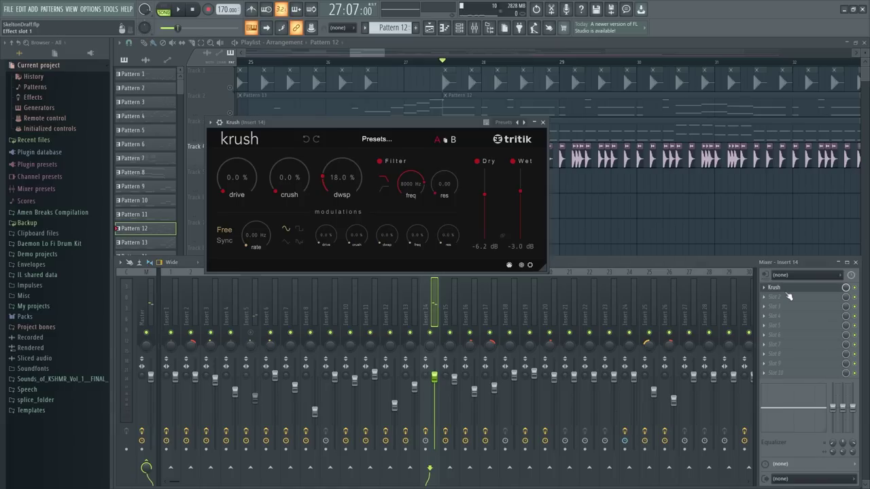
click(542, 123)
key(space)
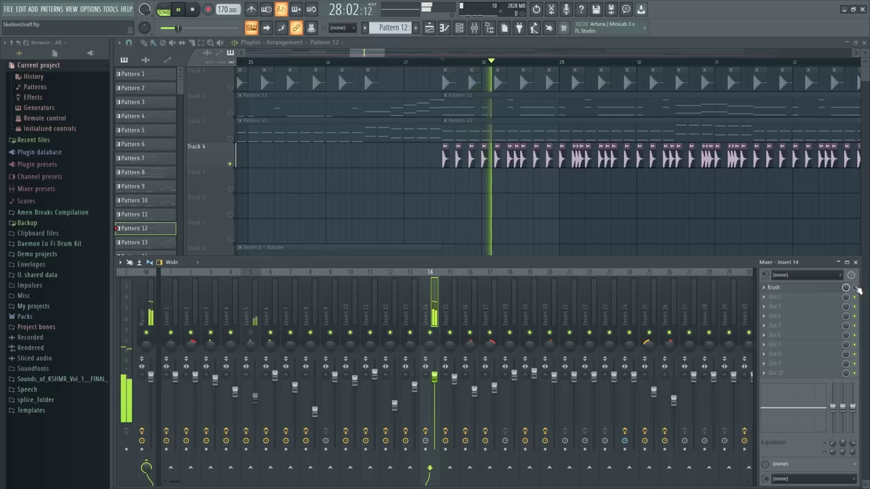
key(space)
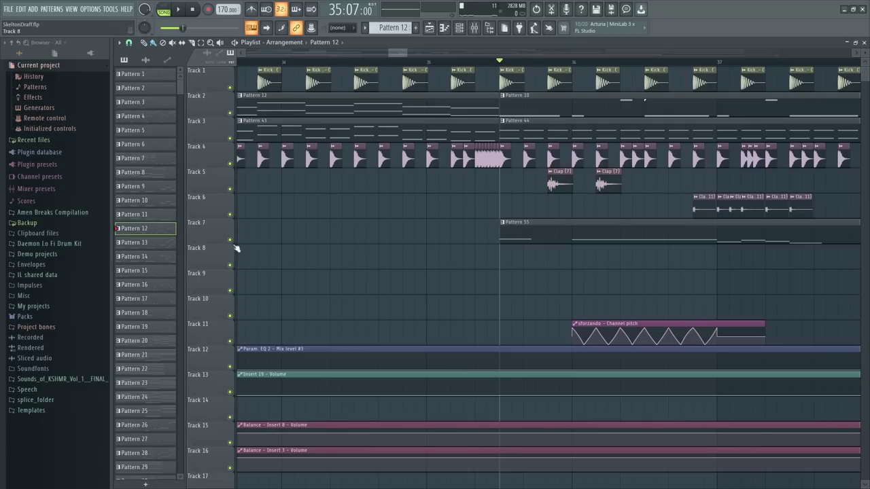
Mute Tracks 5, 6 and 7 and play the section starting at bar 35:07
click(231, 240)
click(230, 213)
key(space)
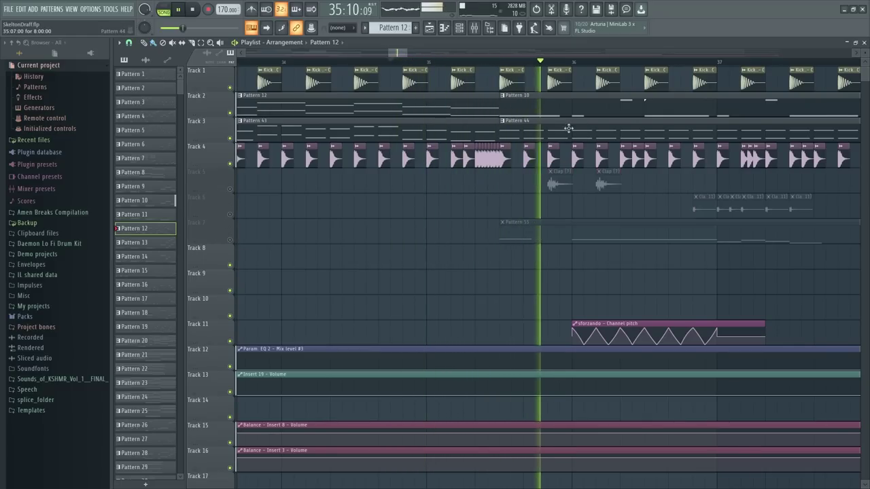
scroll(407, 55, down, 4)
key(space)
Unmute Track 5 and play its claps from bar 35:07 to bar 39, leaving Tracks 6 and 7 muted
scroll(406, 55, up, 3)
scroll(404, 59, left, 2)
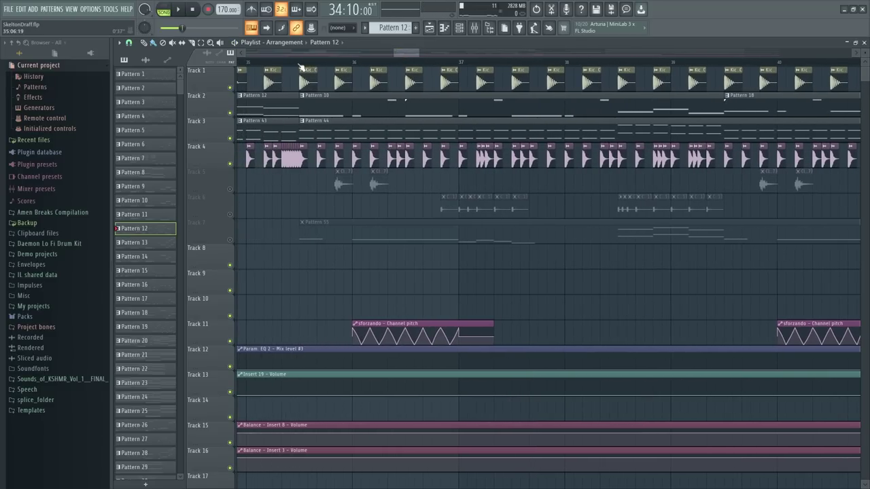
click(231, 189)
click(231, 214)
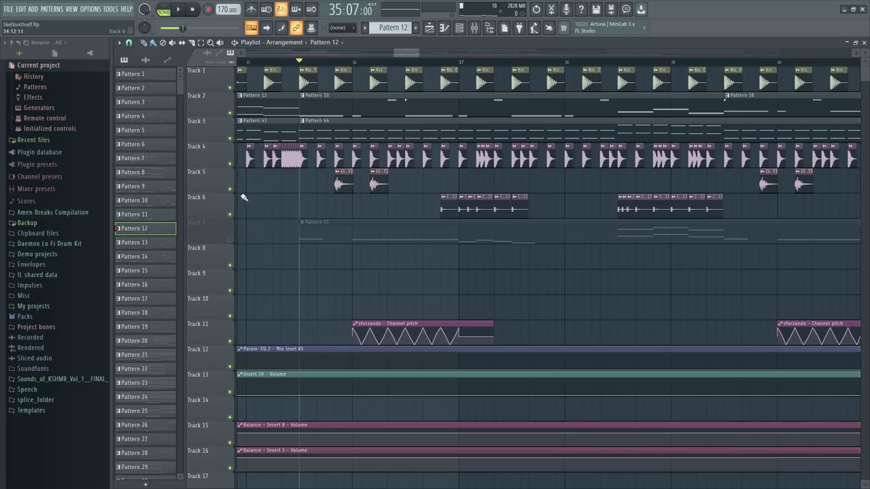
click(230, 215)
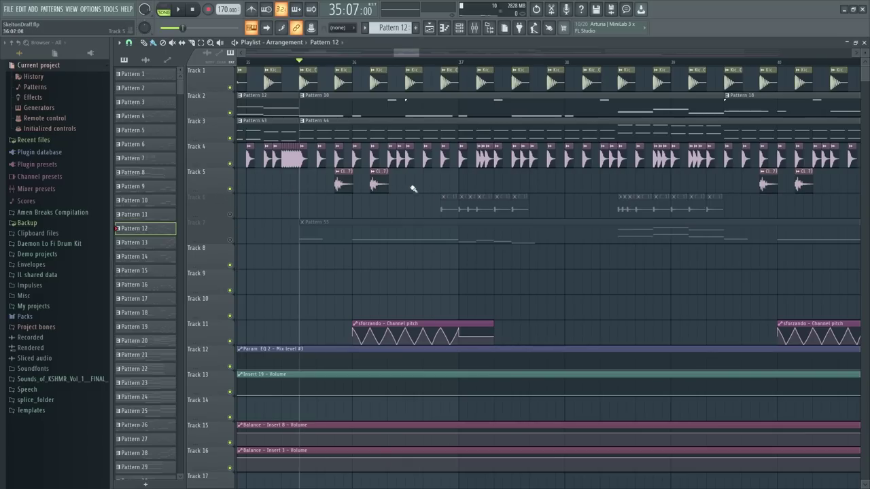
scroll(360, 65, down, 3)
key(space)
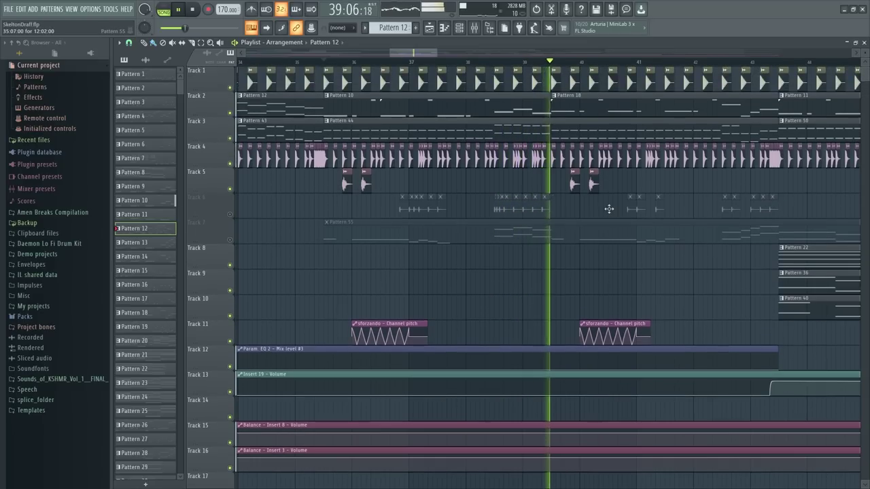
key(space)
Unmute Track 6 and inspect its Clap (11) sample just before bar 37
scroll(399, 47, down, 2)
scroll(399, 47, up, 4)
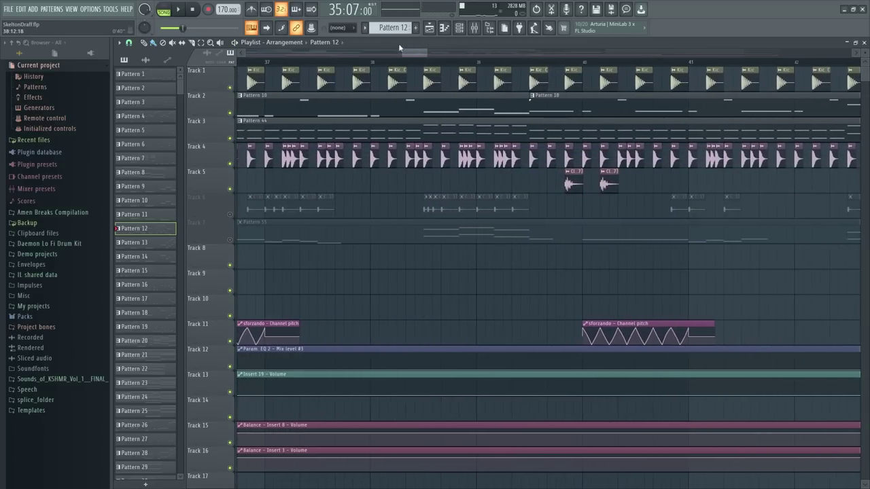
scroll(400, 47, up, 4)
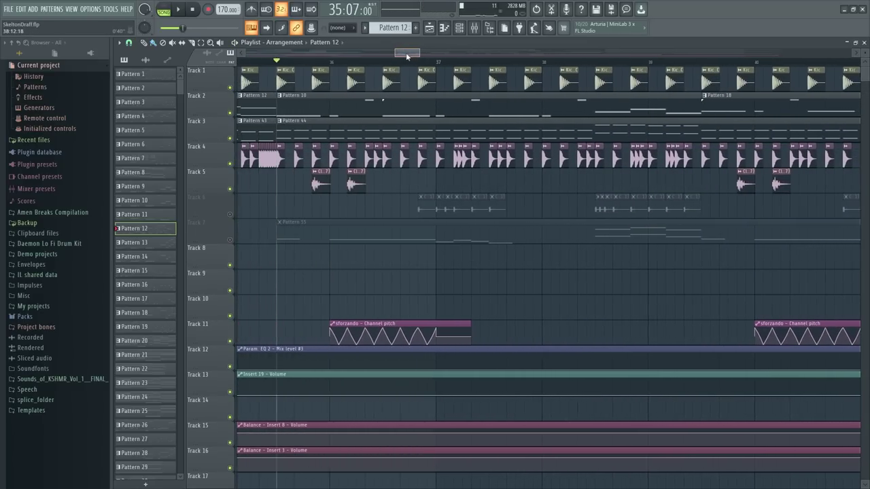
scroll(402, 62, up, 1)
click(235, 215)
double_click(575, 212)
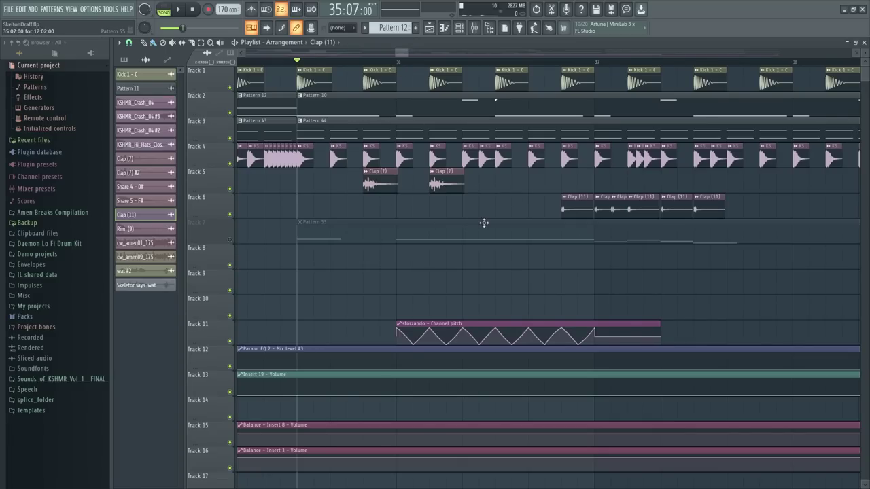
Play from bar 35:07 to bar 41 with Track 6's Clap (11) hits included
key(space)
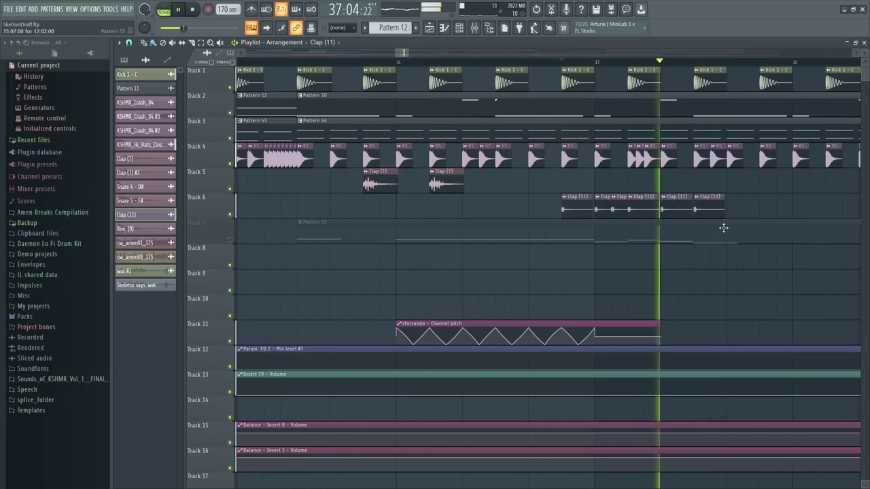
scroll(550, 65, down, 5)
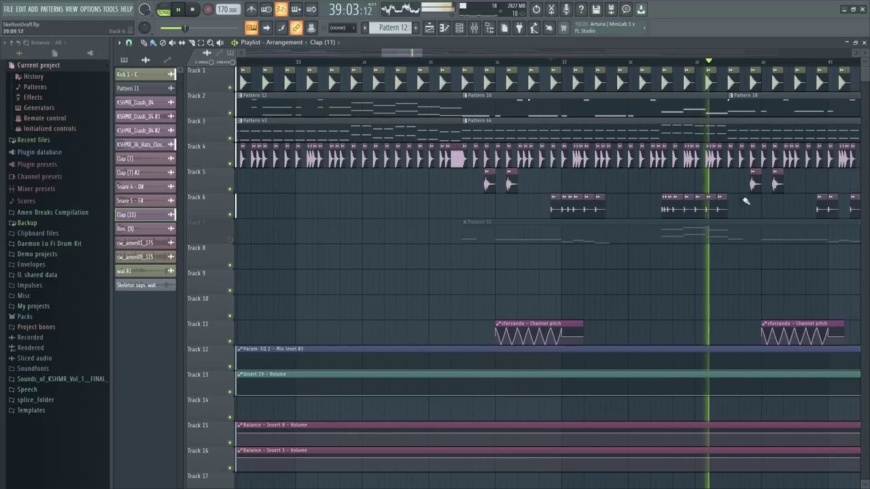
click(417, 56)
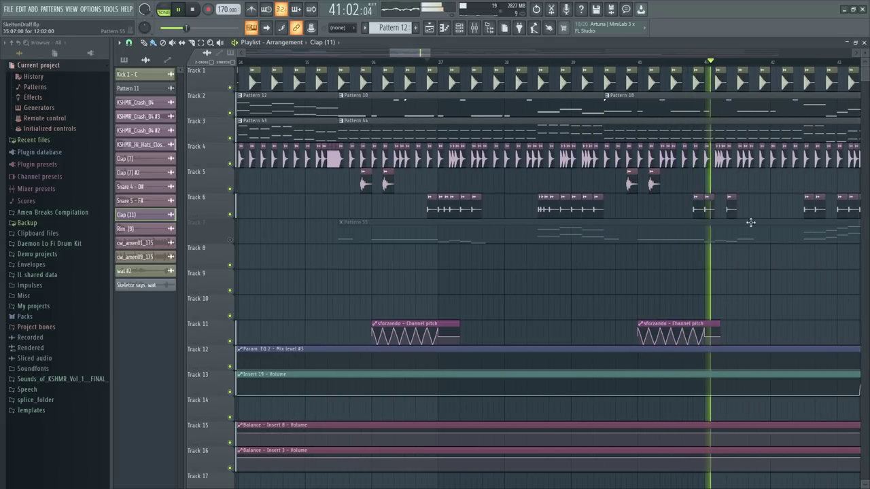
key(space)
Unmute Track 7, open Pattern 55's notes and check its sforzando channel in the channel rack
scroll(293, 62, up, 3)
click(288, 61)
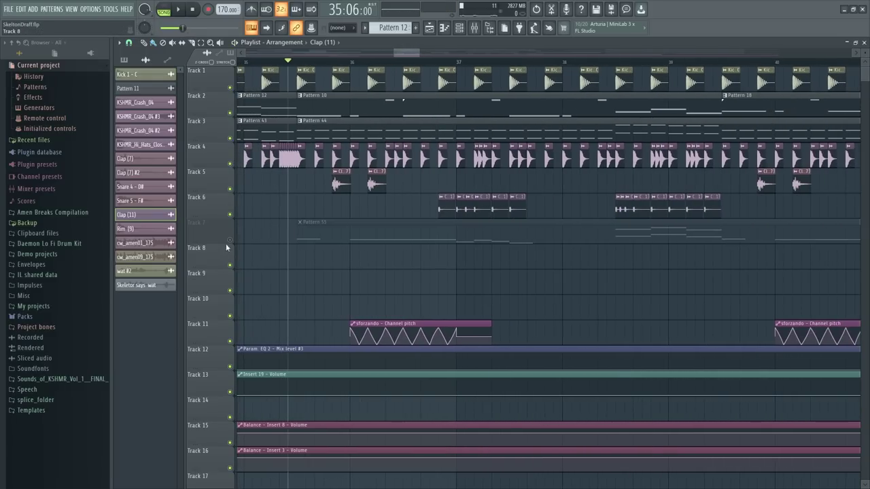
click(230, 240)
double_click(340, 231)
scroll(391, 149, up, 3)
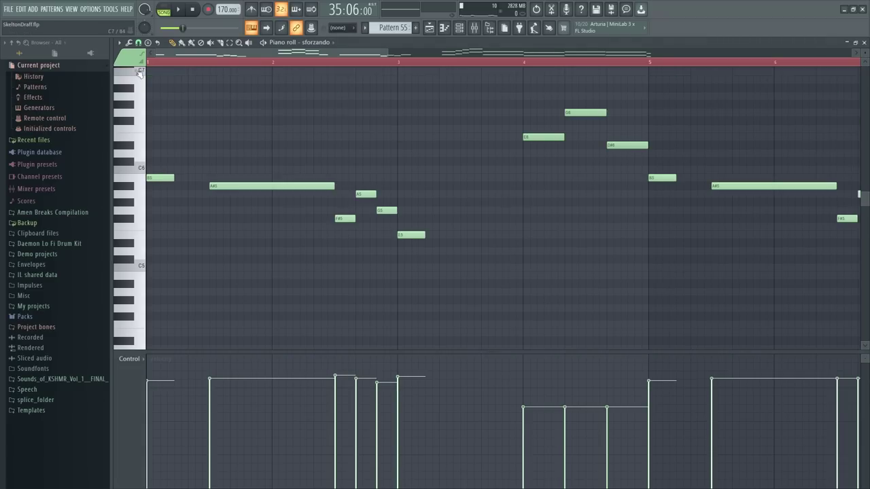
click(166, 62)
key(F6)
click(549, 167)
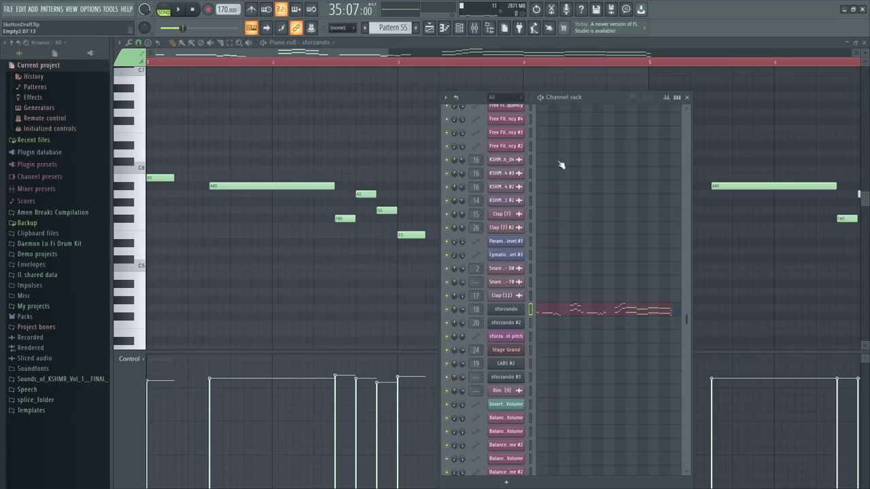
click(689, 99)
Play Pattern 55's sforzando notes alone from the long A#5 note in bar 1, then return to the playlist
scroll(227, 59, up, 3)
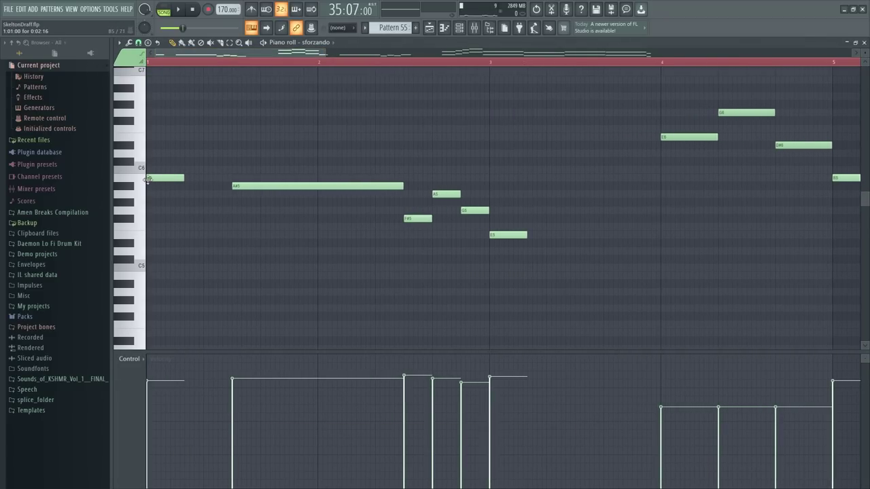
click(143, 179)
click(232, 61)
key(space)
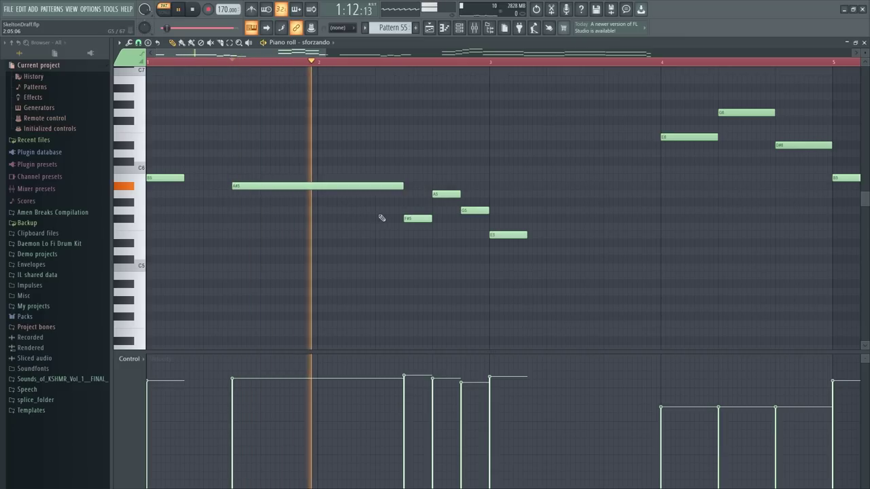
key(space)
click(864, 42)
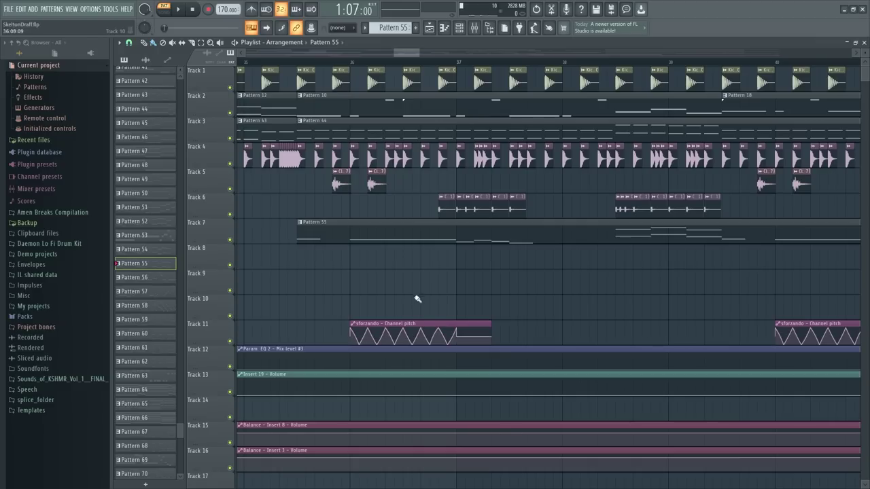
Mute Track 11 and play from bar 36 without the sforzando channel pitch automation
click(230, 341)
click(353, 63)
key(space)
key(space)
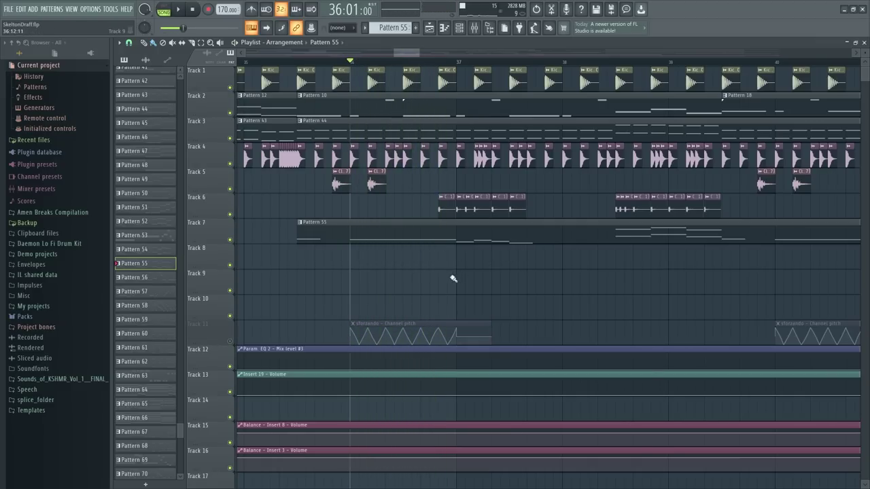
Unmute Track 11 and replay the melody with its sforzando channel pitch automation
click(230, 341)
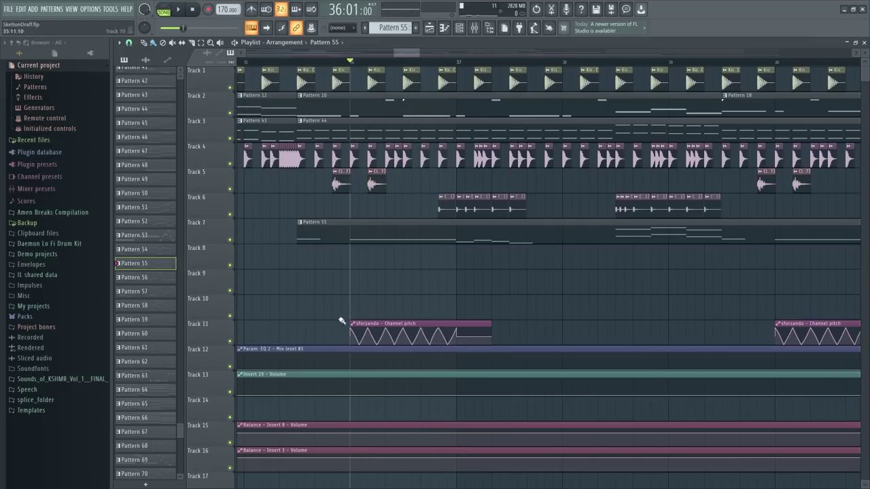
key(space)
key(space)
Reopen Pattern 55's sforzando notes and play the opening phrase alone in pattern mode, twice from bar 1 to around bar 3
key(F7)
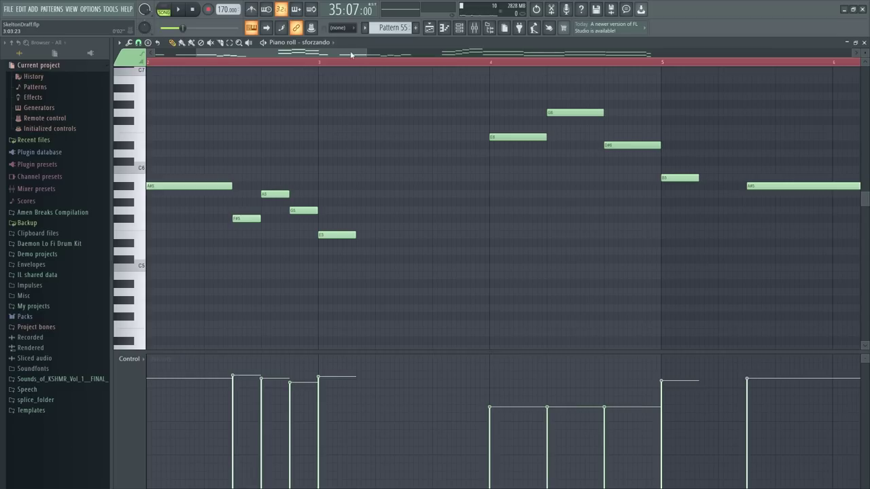
scroll(192, 64, down, 5)
scroll(213, 93, up, 2)
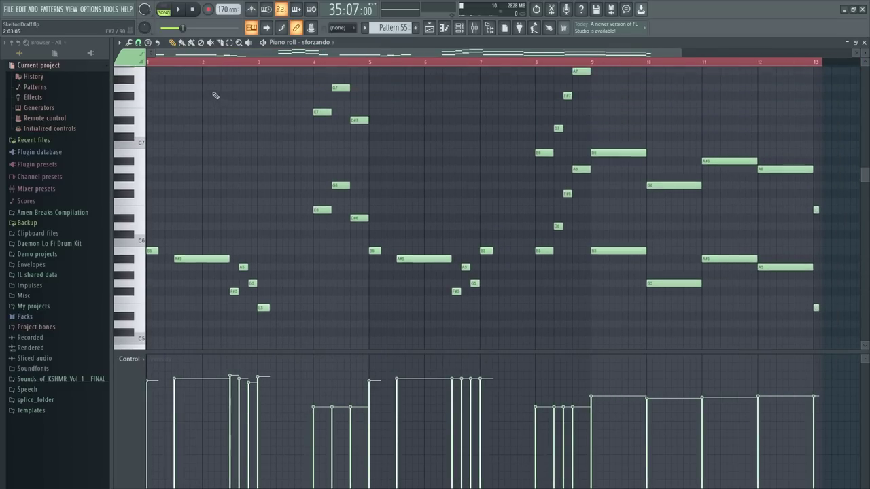
key(l)
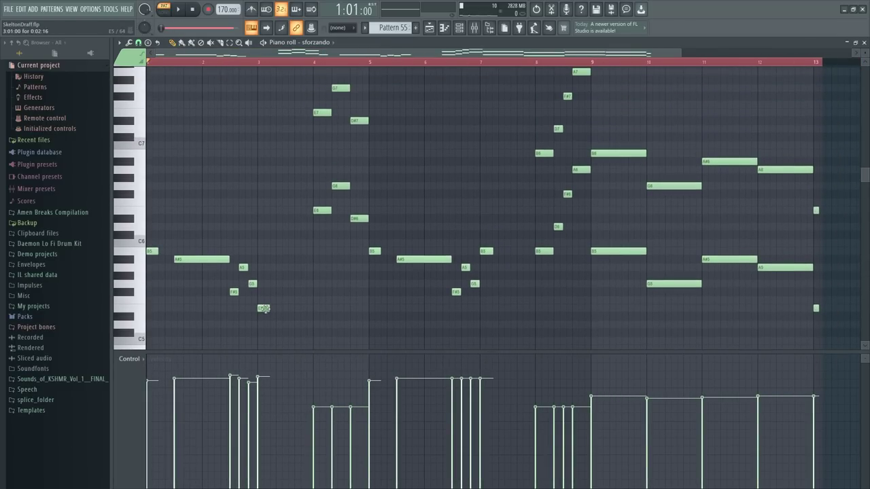
key(space)
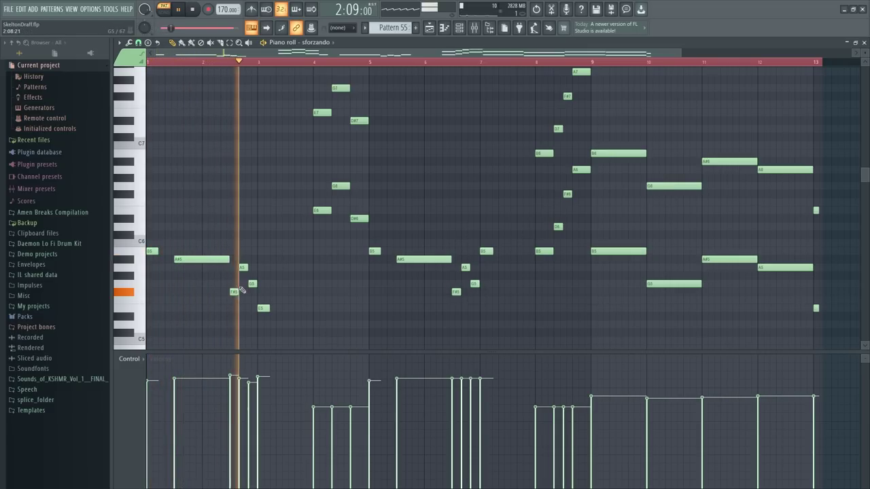
key(space)
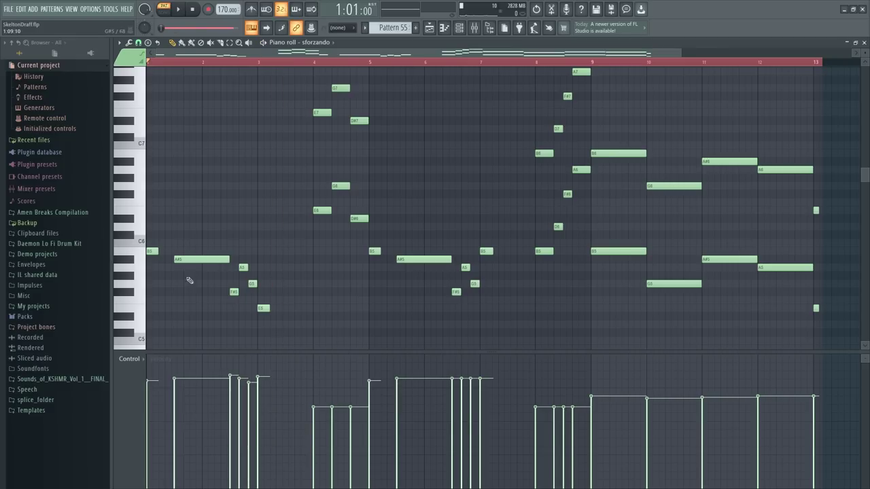
key(space)
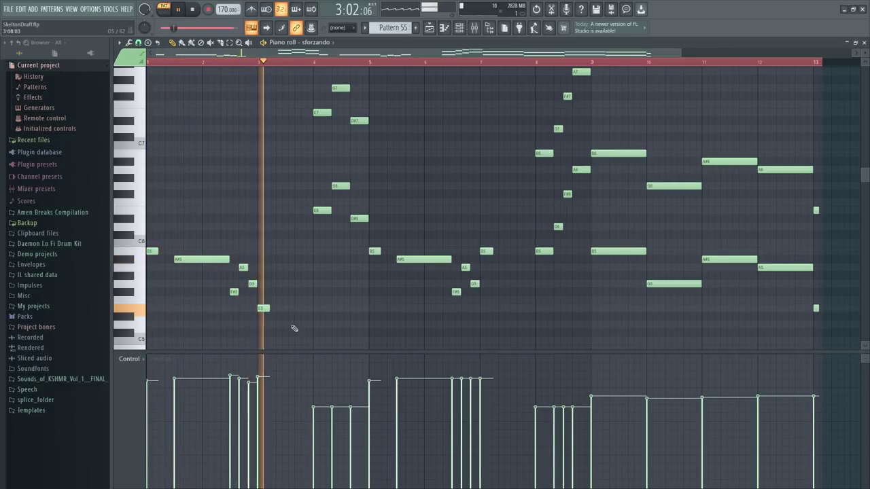
key(space)
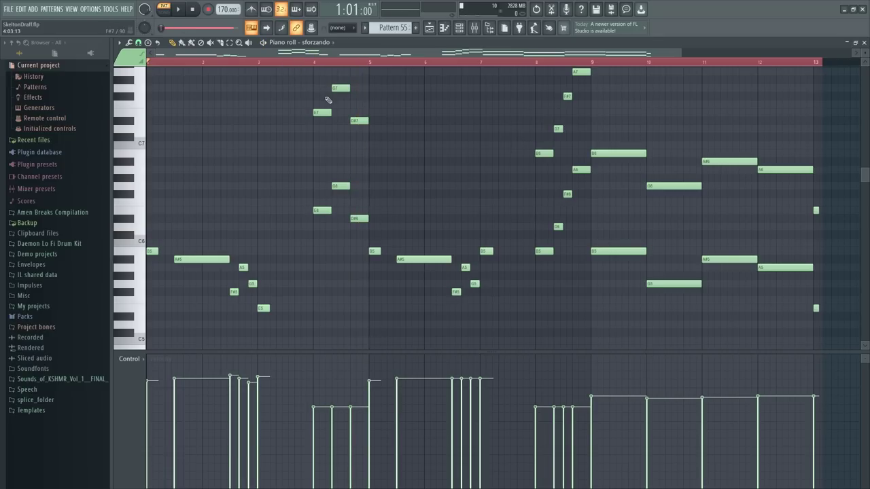
Delete the six octave-doubled notes in bar 4 of Pattern 55's sforzando melody
right_click(322, 112)
right_click(322, 210)
right_click(359, 218)
right_click(359, 120)
right_click(341, 87)
right_click(341, 186)
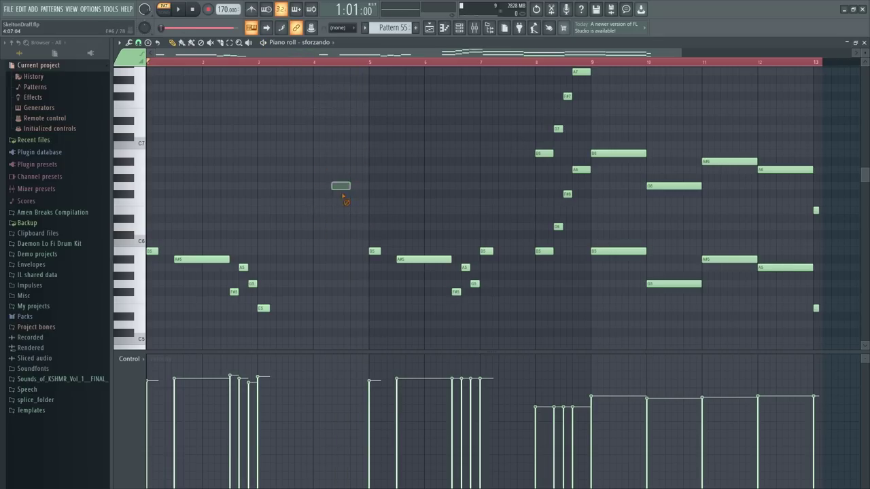
Play the song arrangement from bar 35:07 past bar 39 to hear the melody without its bar 4 notes
click(864, 43)
key(space)
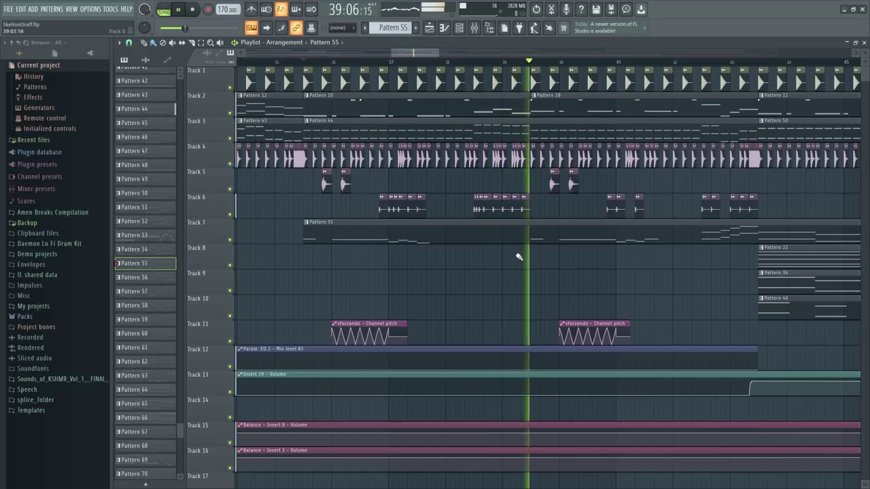
key(space)
Reopen Pattern 55's sforzando notes and go back to the emptied bar 4
double_click(521, 236)
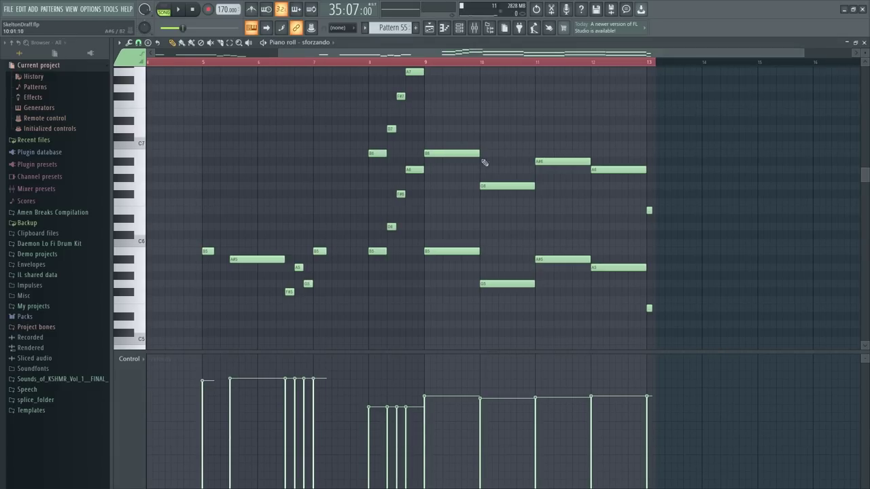
scroll(446, 55, left, 2)
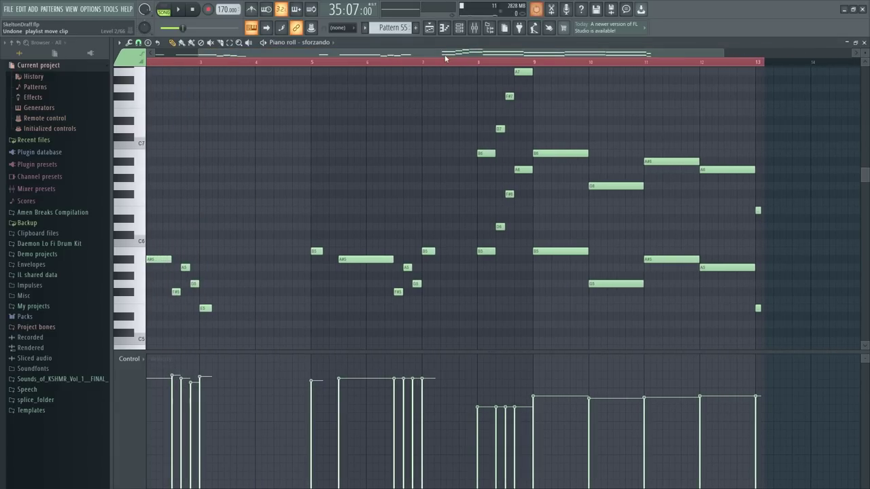
Close the sforzando piano roll and play the playlist arrangement from 35:07 through the Pattern 55 section
click(863, 42)
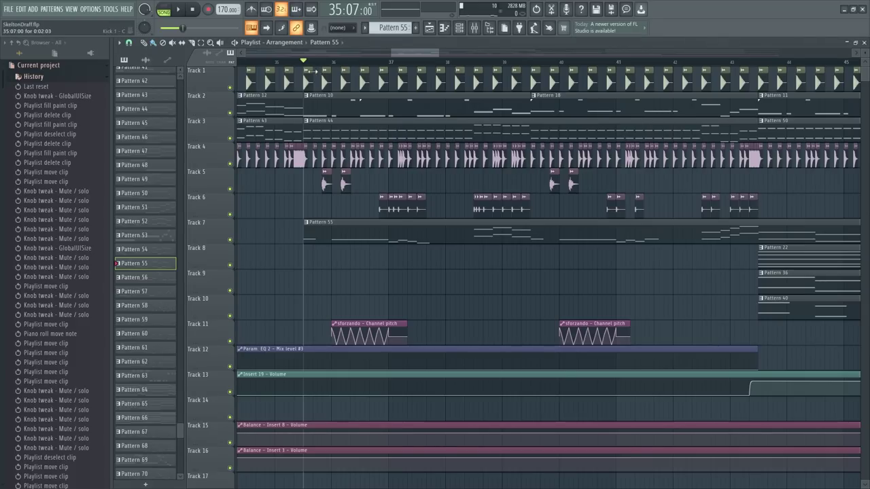
key(space)
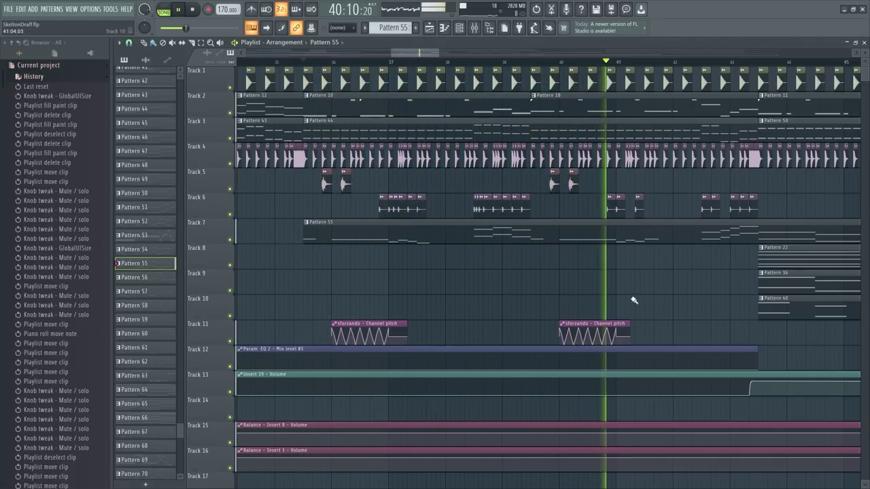
scroll(426, 55, up, 2)
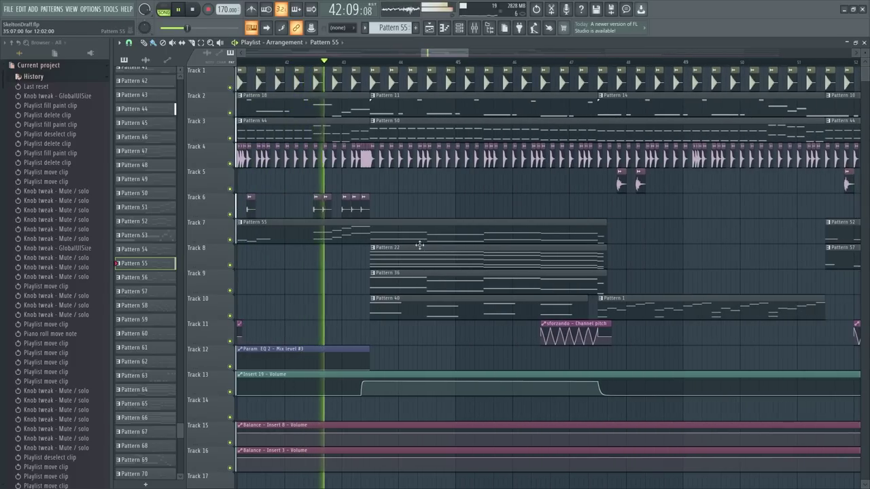
key(space)
Place the playhead at 43:07, the start of Pattern 22, and play the arrangement from 42:01 into the Pattern 1 section
scroll(416, 71, up, 1)
click(410, 62)
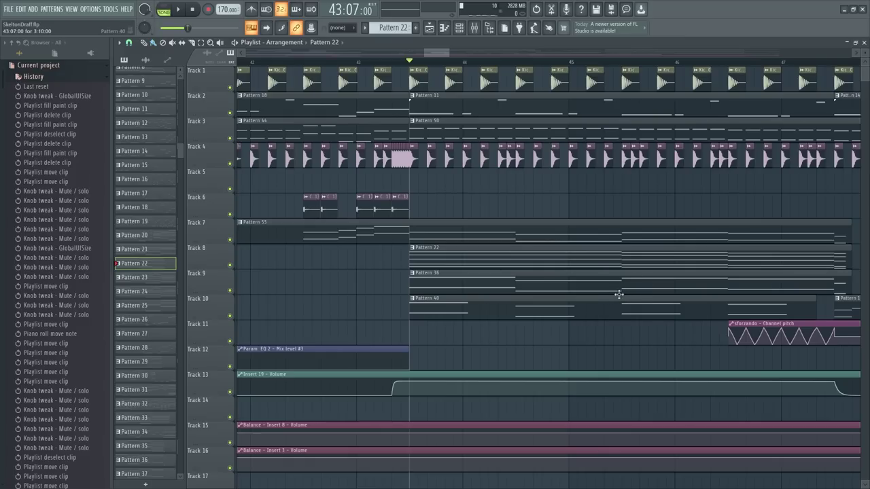
drag(437, 53, 448, 54)
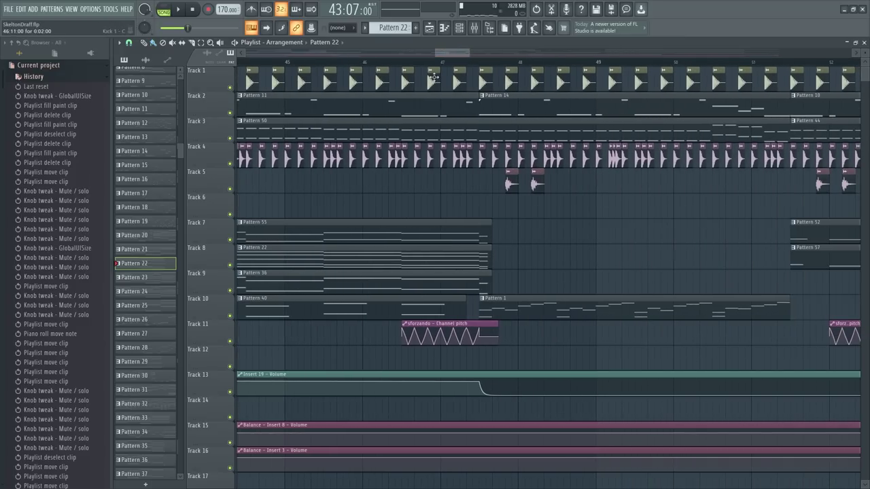
scroll(461, 66, down, 5)
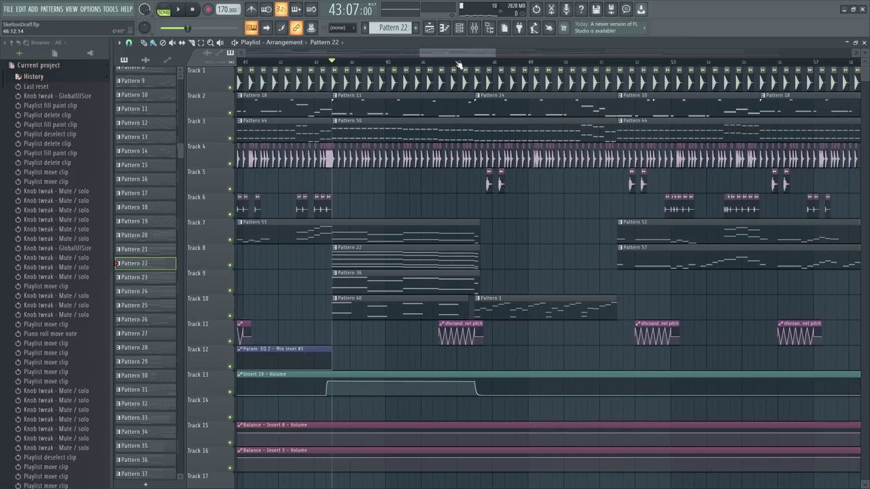
scroll(448, 61, down, 2)
click(301, 61)
key(space)
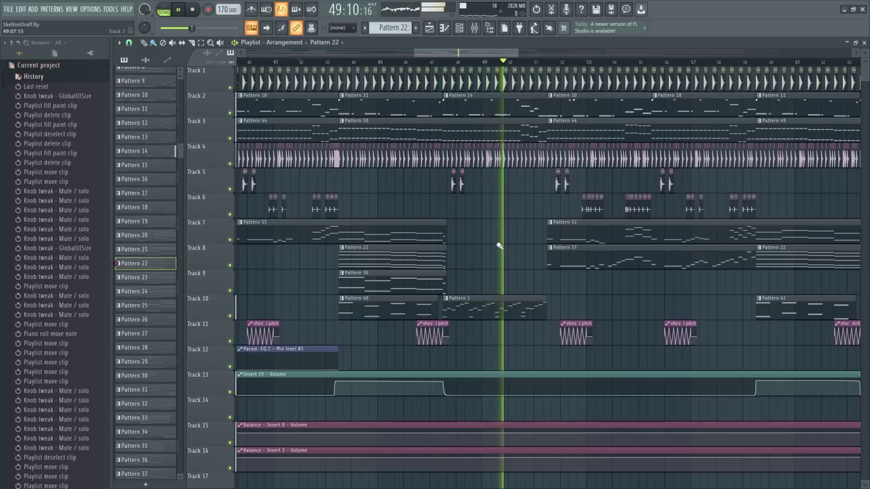
key(space)
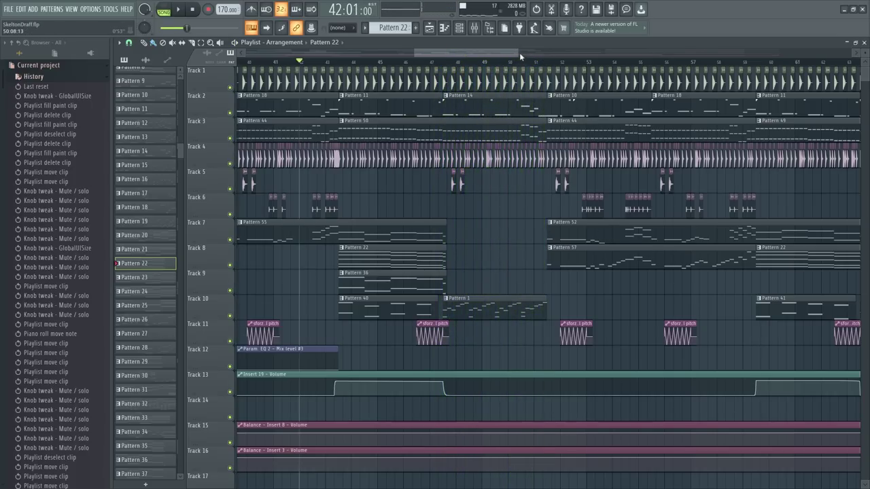
Play the arrangement from 50:07 near the end of Pattern 1 and move the playhead to 51:05
scroll(505, 68, up, 3)
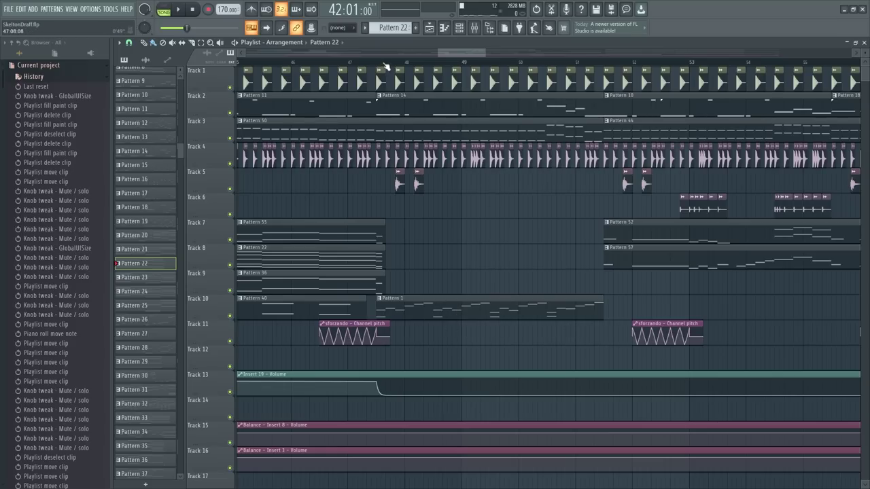
click(576, 65)
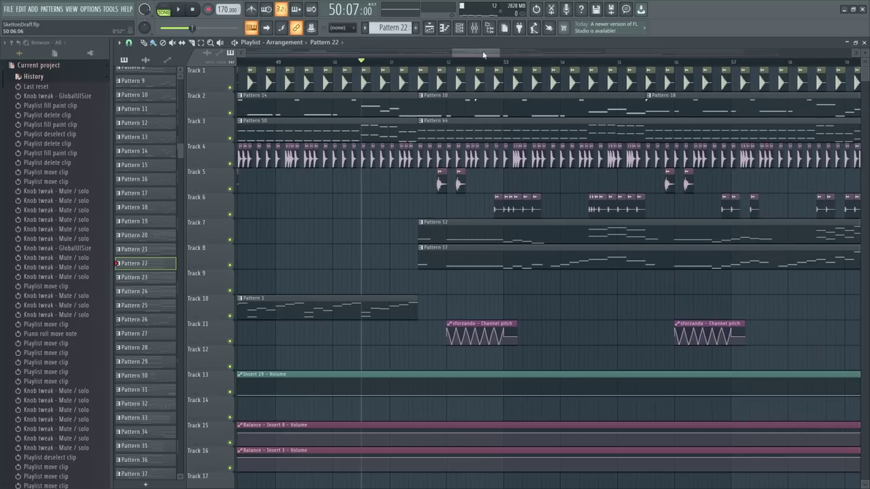
scroll(438, 304, up, 2)
key(space)
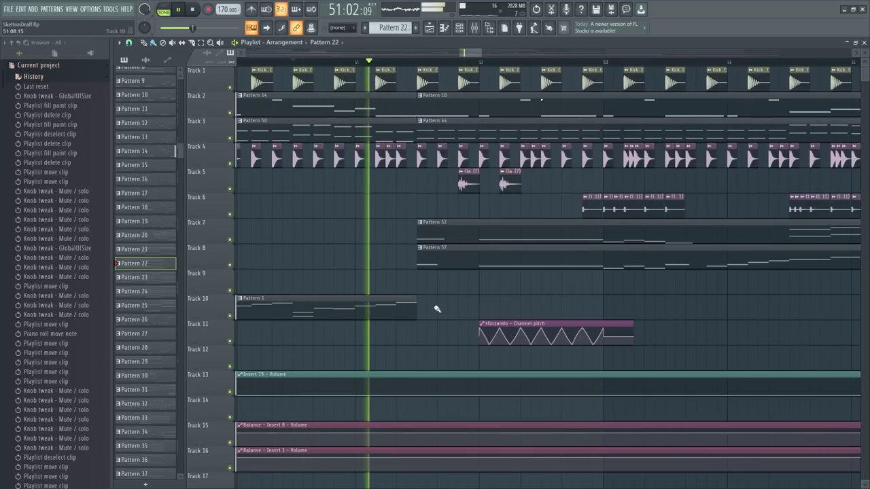
key(space)
click(397, 61)
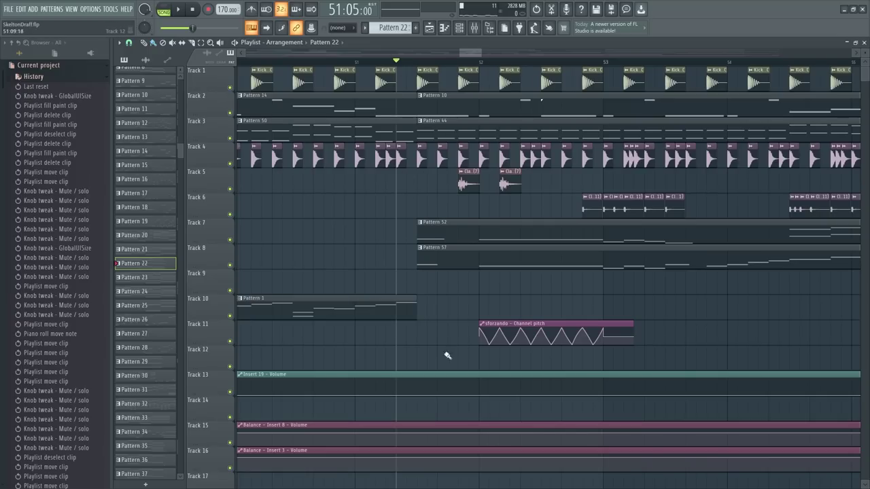
Open the Pattern 22 clip on Track 8 in the piano roll and play its Choir Ahh chords
drag(460, 52, 433, 52)
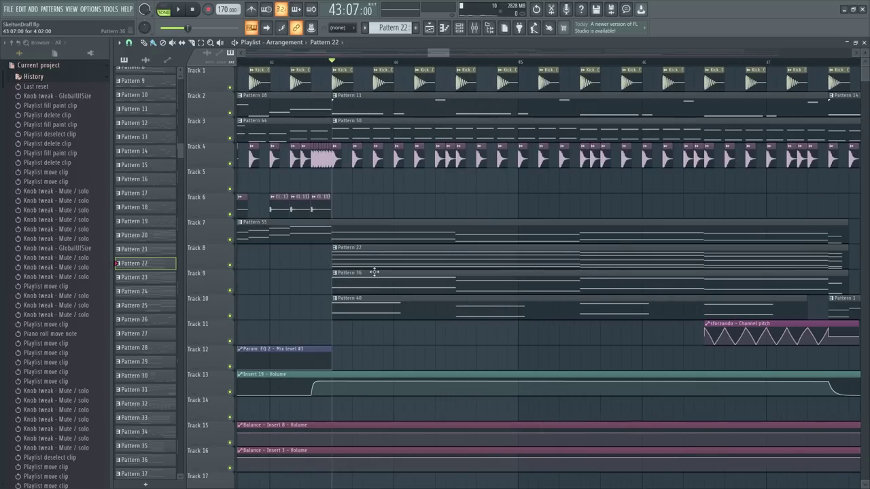
double_click(374, 265)
key(space)
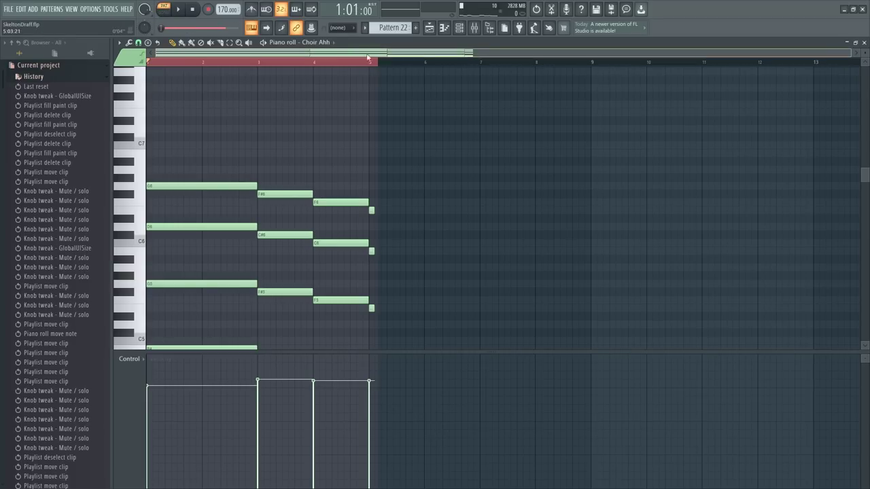
scroll(227, 228, down, 3)
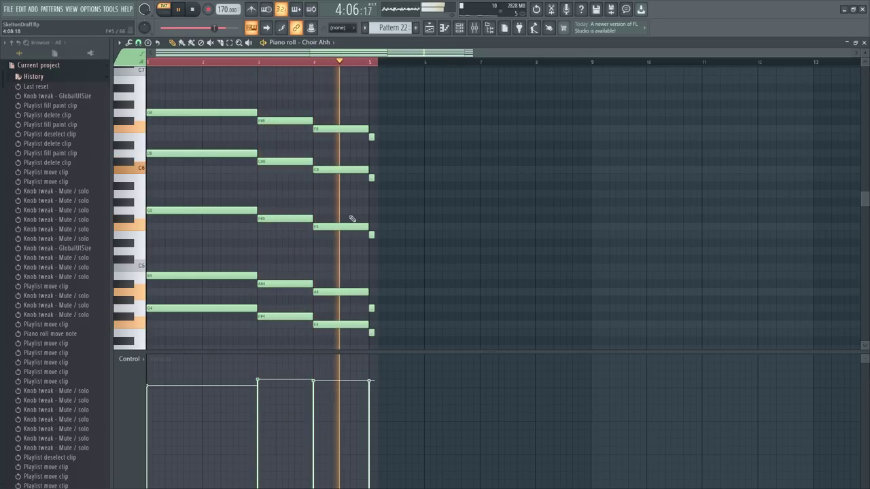
key(space)
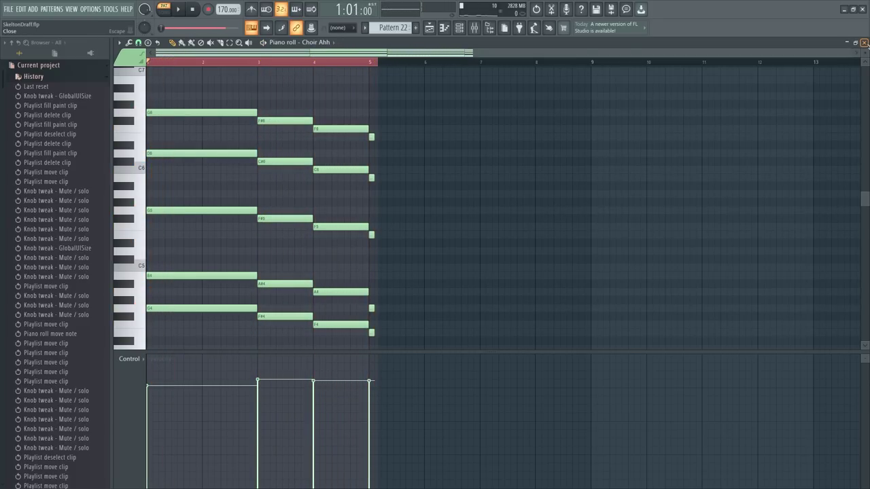
Open Pattern 36 in the piano roll, play its Grand Piano notes and delete the stray note near bar 10
click(864, 43)
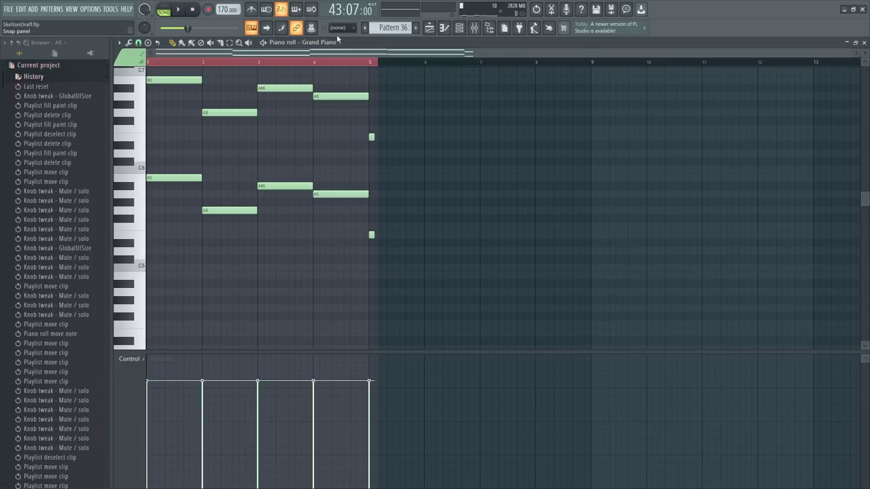
key(space)
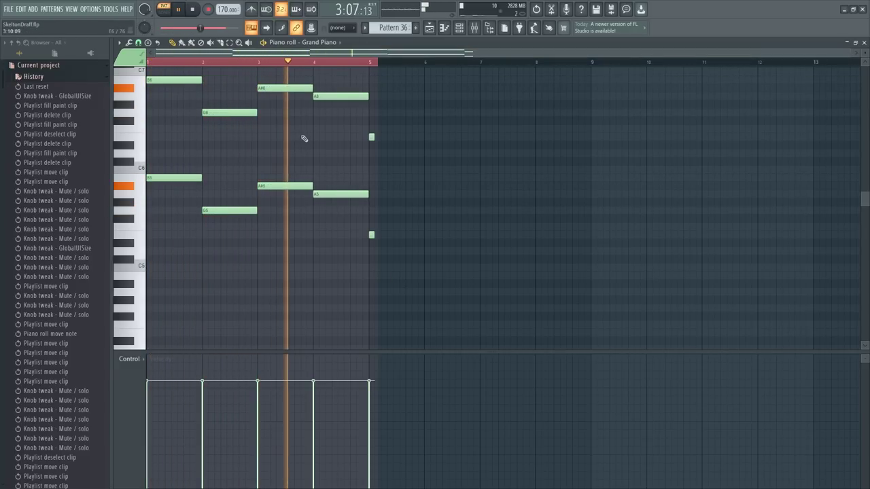
click(672, 145)
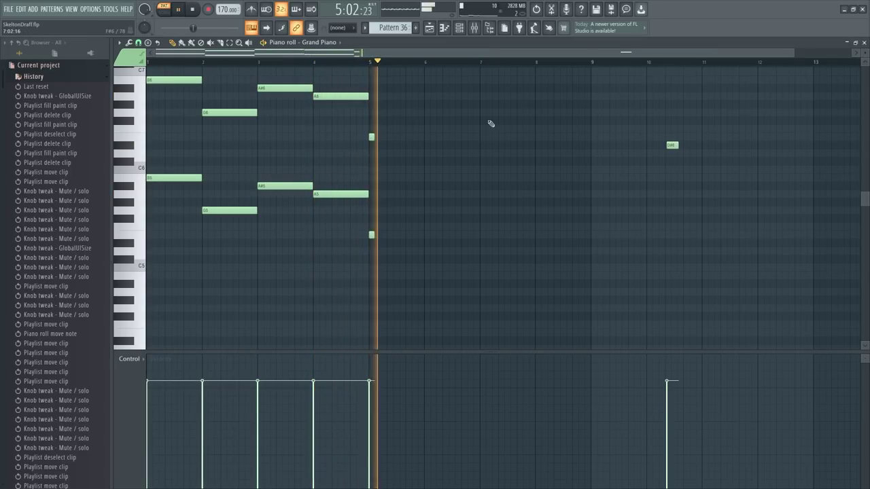
key(space)
right_click(671, 145)
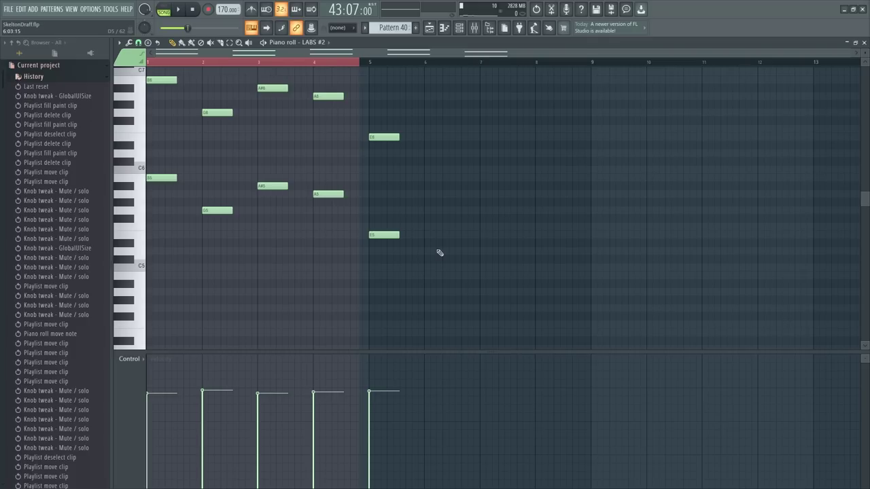
Open Pattern 40 in the piano roll and play its LABS #2 notes
key(l)
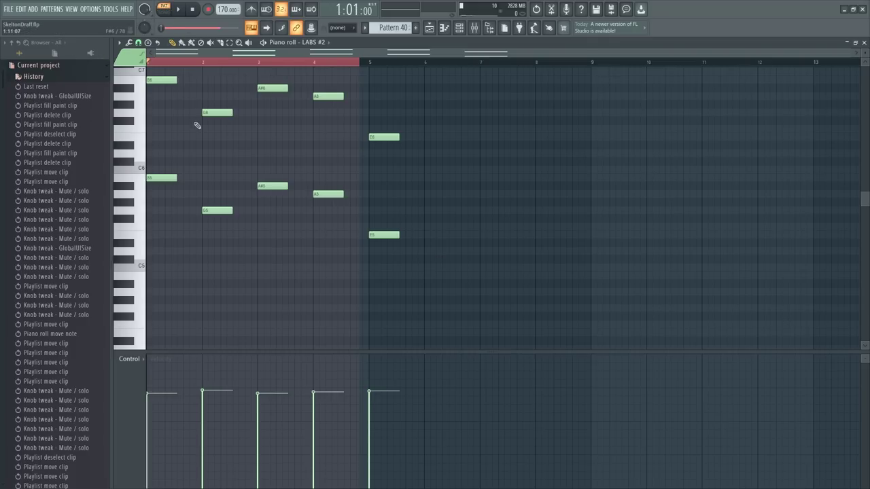
scroll(202, 175, up, 3)
scroll(192, 68, up, 4)
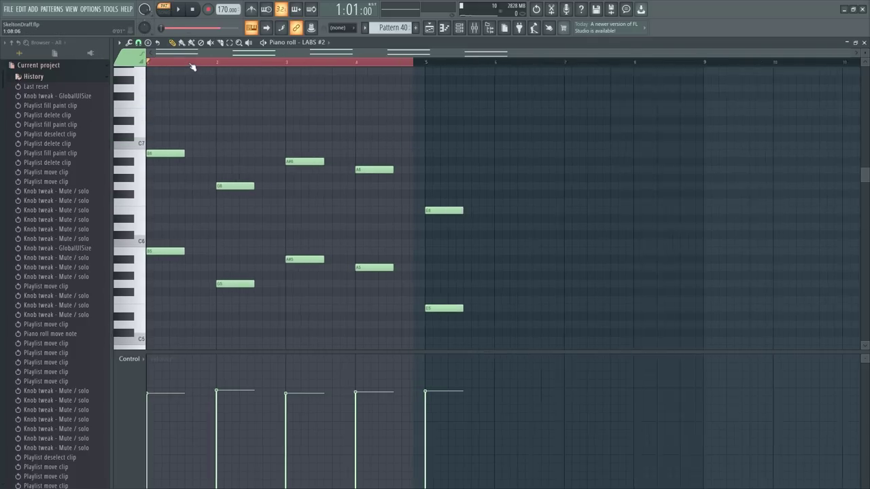
key(space)
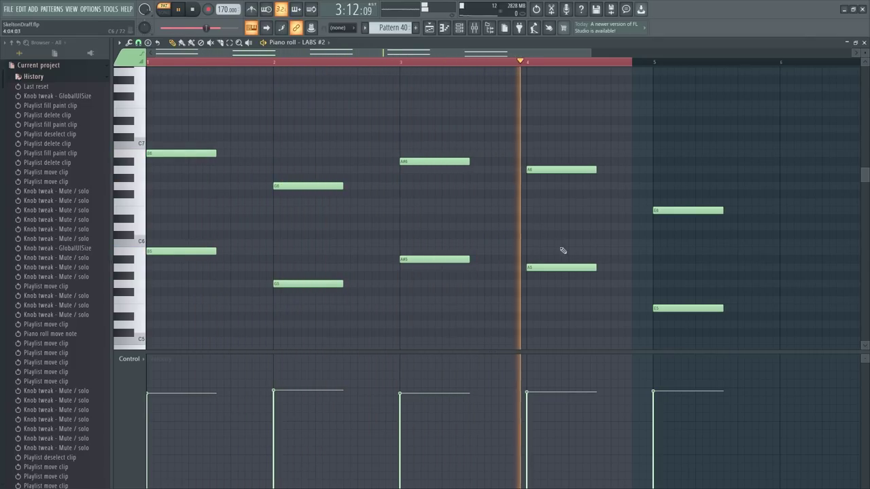
key(space)
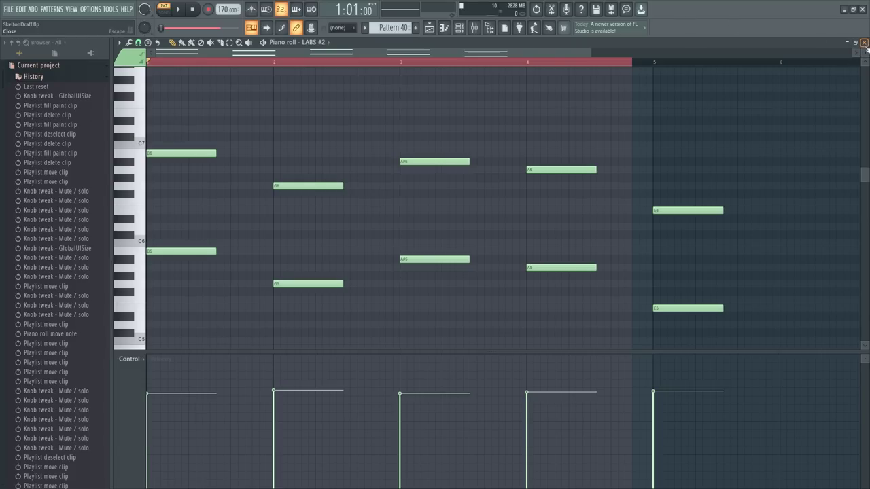
Return to the playlist and examine the rise and fall of the Insert 19 volume automation on Track 13
key(F5)
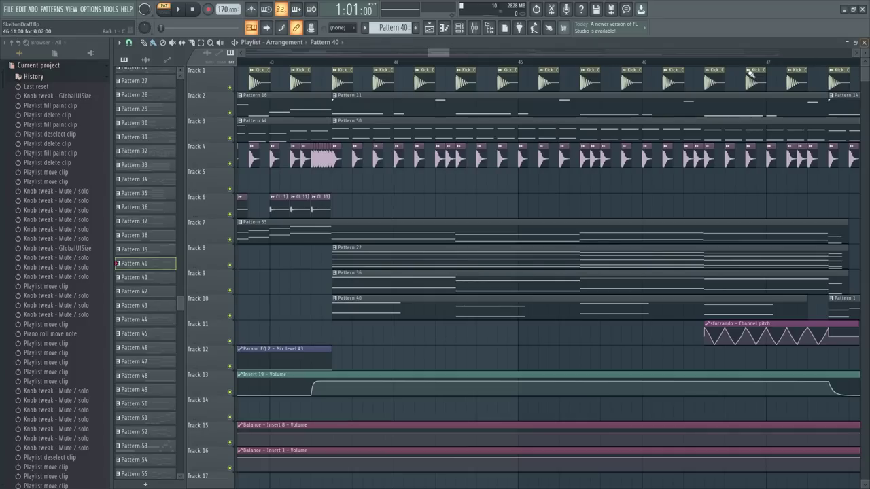
scroll(408, 169, down, 2)
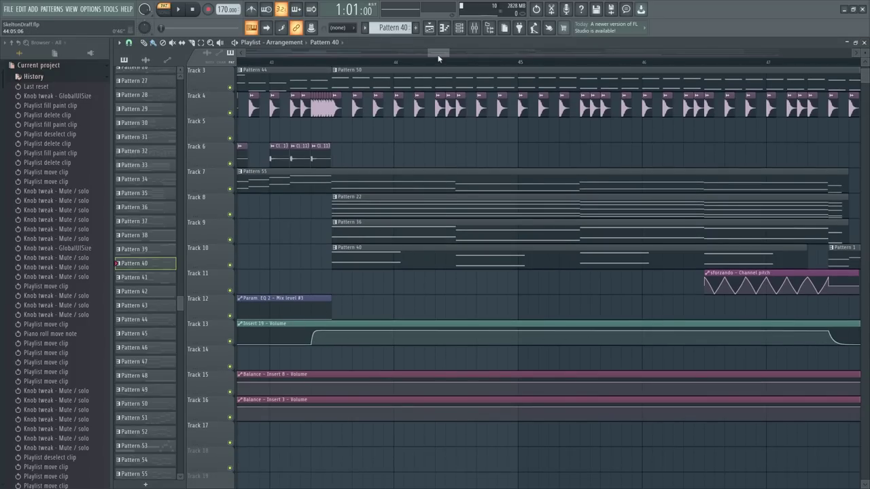
drag(440, 53, 435, 53)
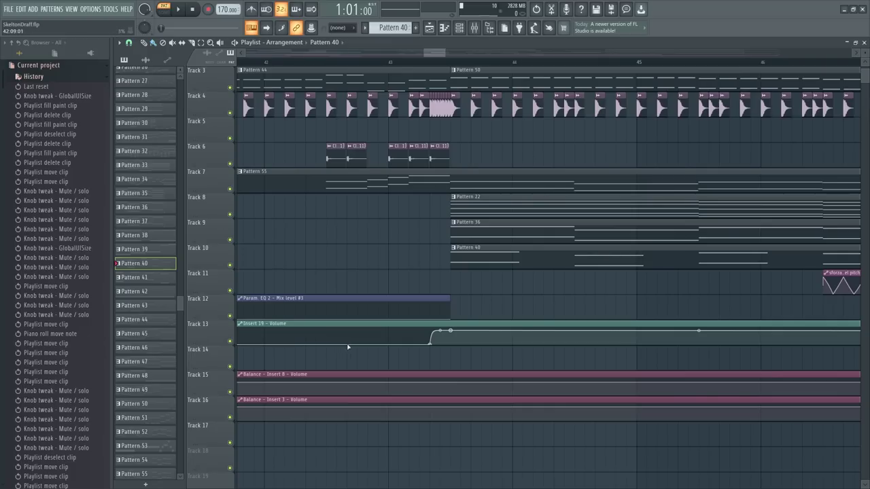
drag(437, 53, 453, 54)
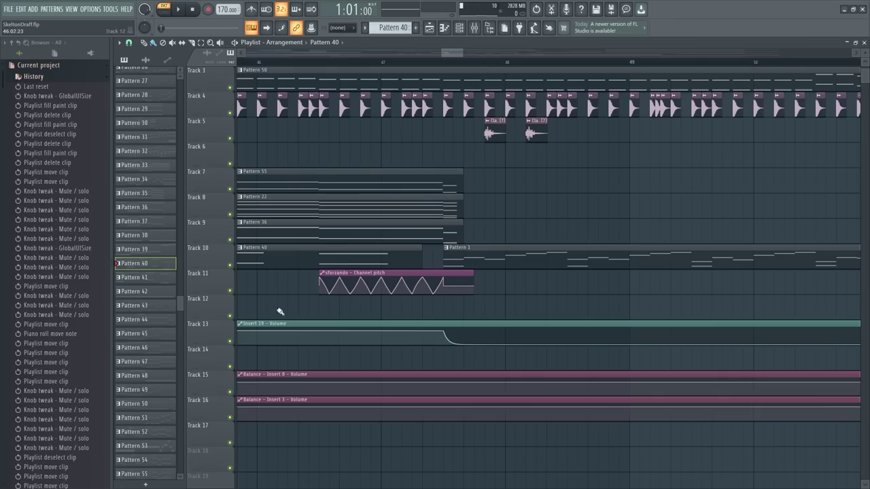
Compare playback from 46:04 with the Insert 19 volume automation on Track 13 muted and unmuted
click(230, 342)
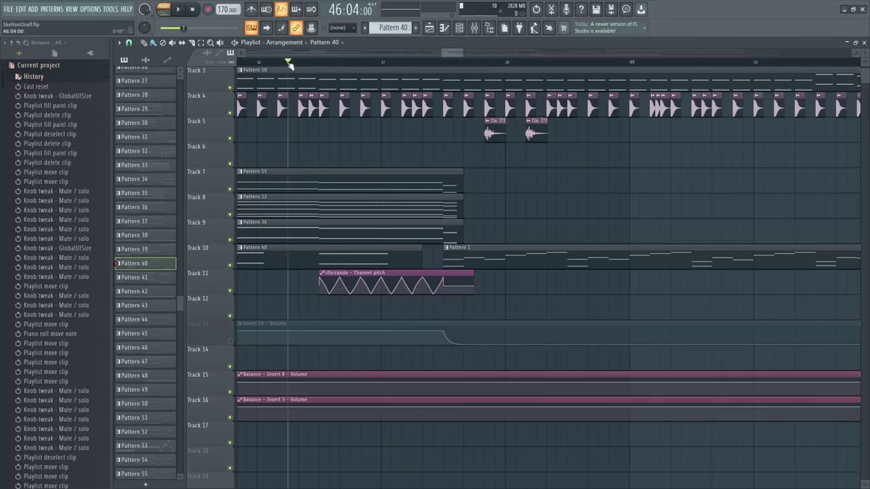
key(space)
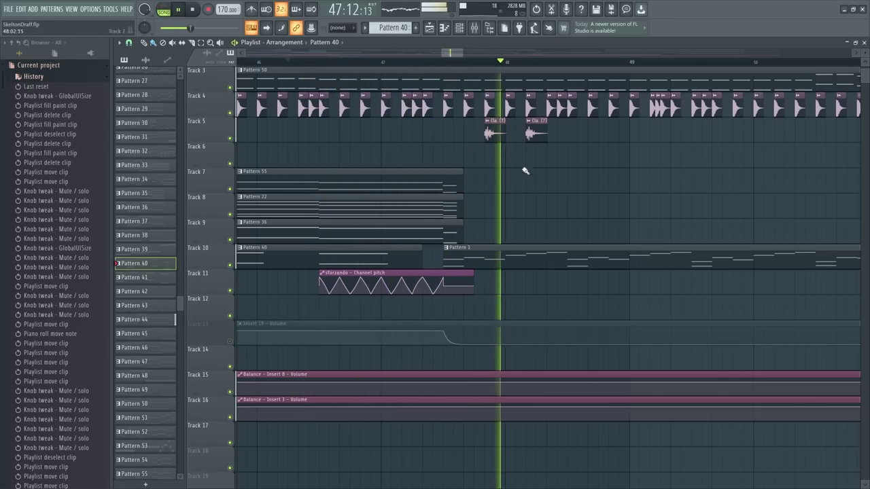
key(space)
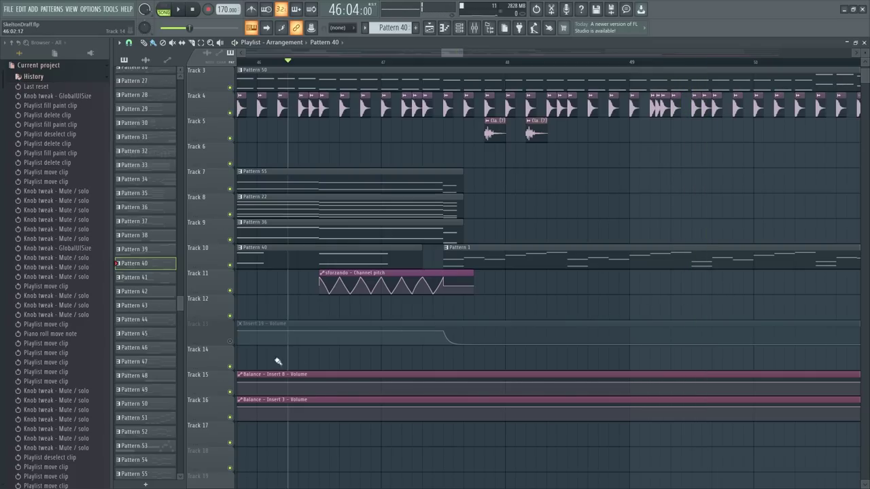
click(231, 342)
key(space)
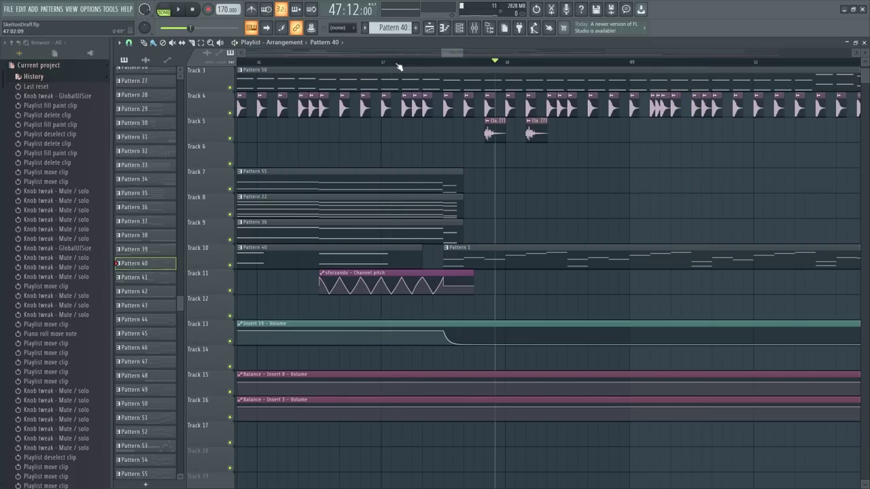
Play the arrangement from 42:09 through Pattern 22 and Pattern 1 towards the Pattern 52 section
scroll(426, 64, down, 4)
key(space)
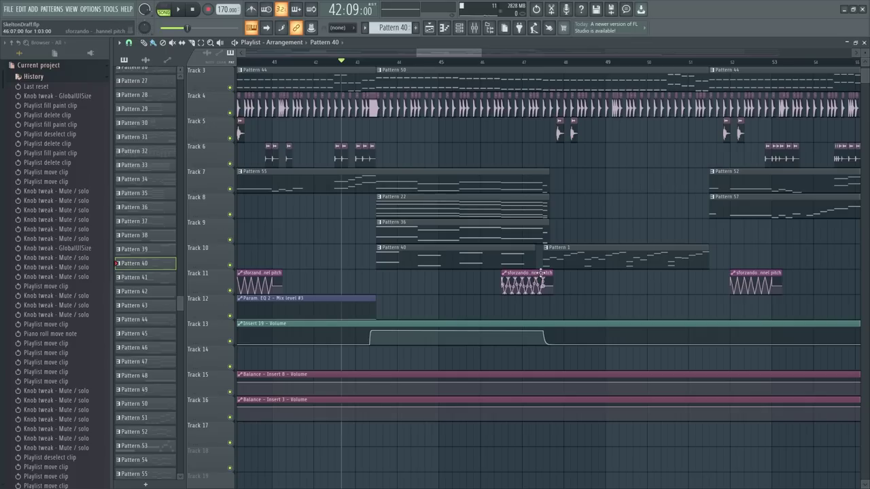
key(space)
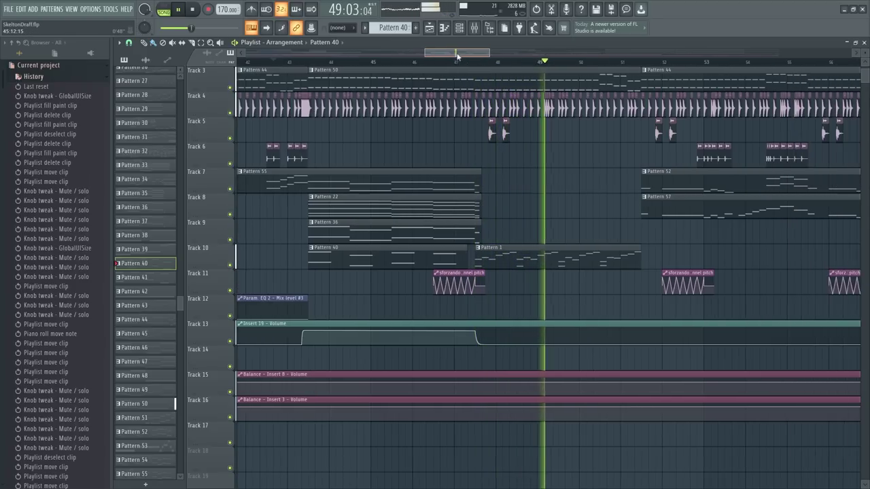
scroll(468, 72, down, 2)
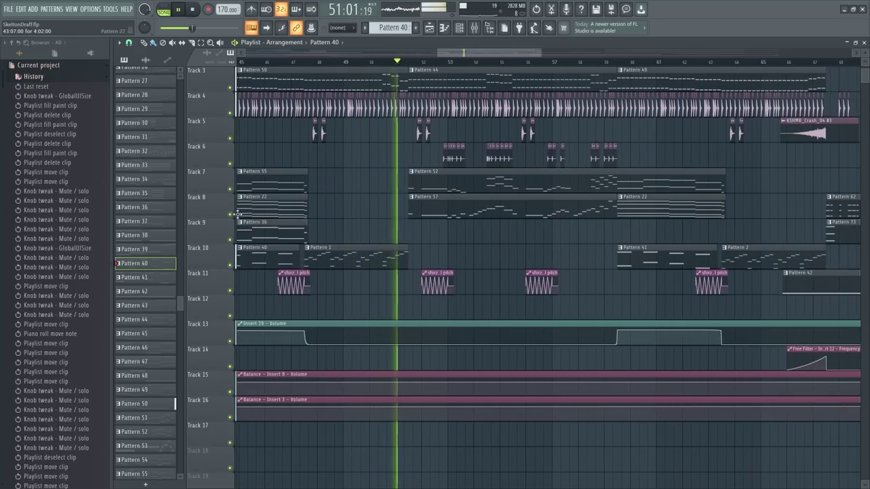
Play on into the Pattern 52 section, stop, and check the mixer channels around Inserts 18 and 19
scroll(469, 225, down, 1)
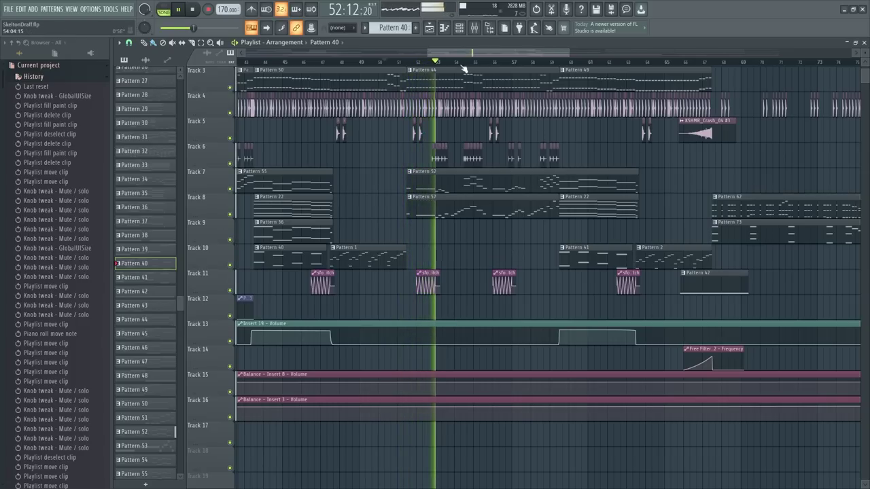
scroll(465, 70, up, 3)
key(space)
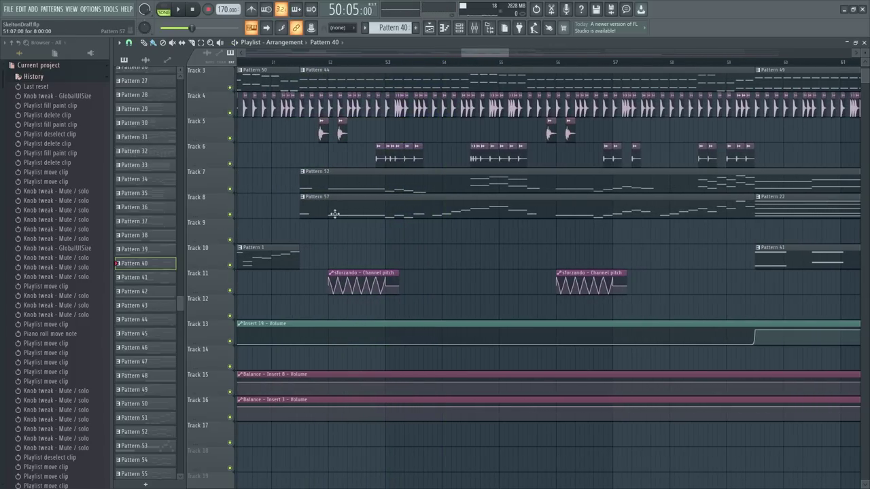
click(474, 28)
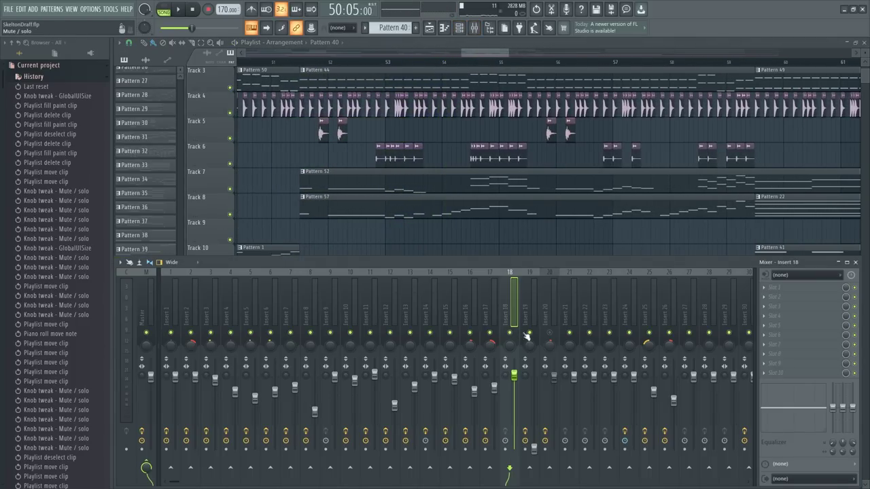
click(856, 263)
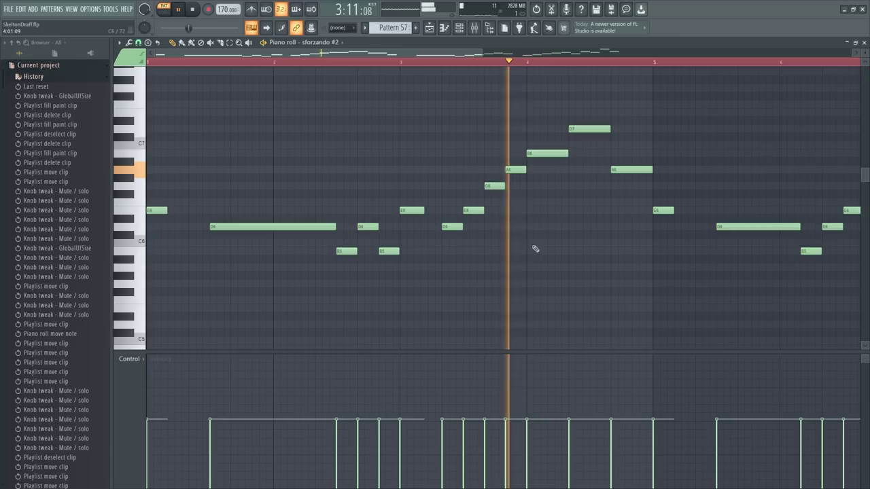
Play Pattern 57's sforzando #2 melody in the piano roll up to its second half, and return to the playlist
scroll(446, 68, down, 4)
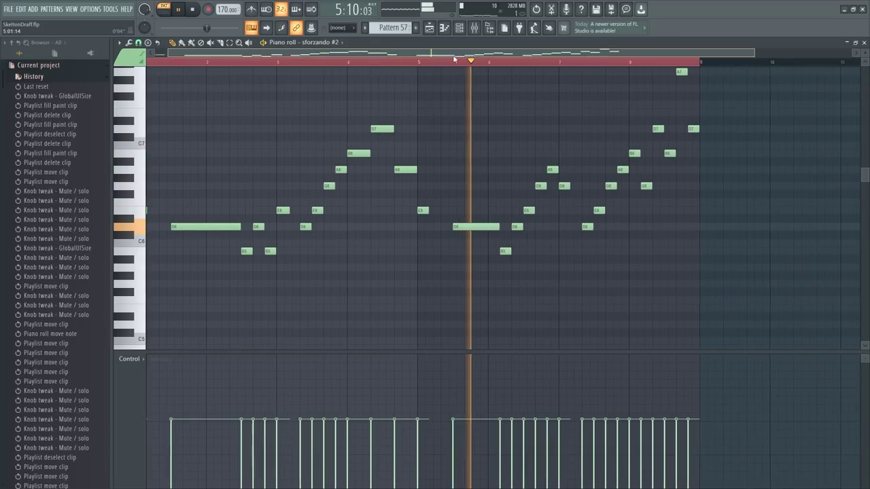
key(space)
key(F5)
key(l)
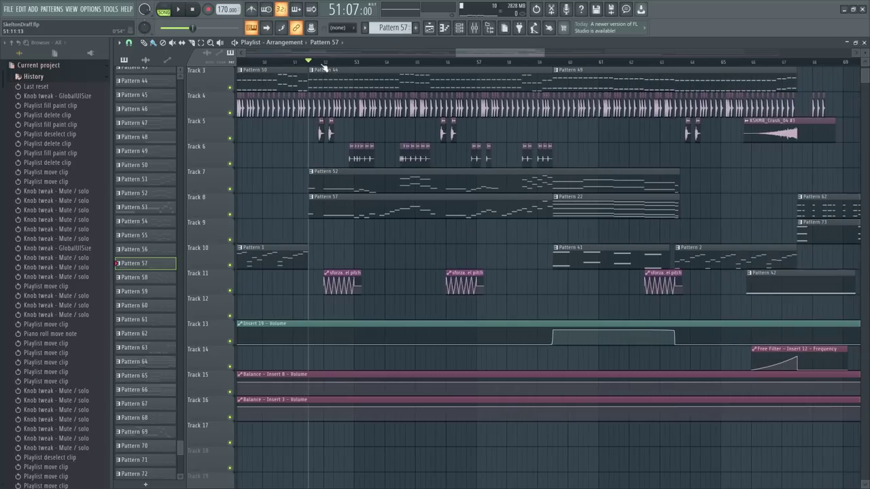
Play the arrangement from 51:07 through Patterns 52 and 57 and on to the end of Pattern 2
key(space)
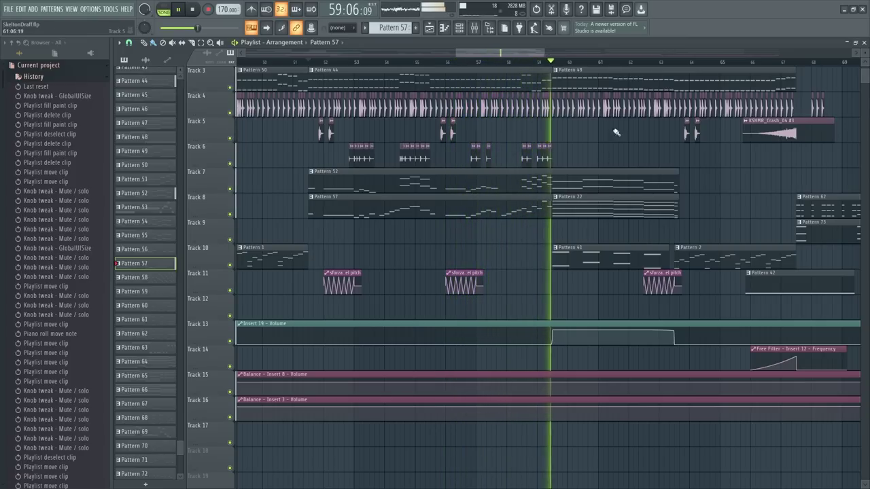
drag(522, 51, 555, 52)
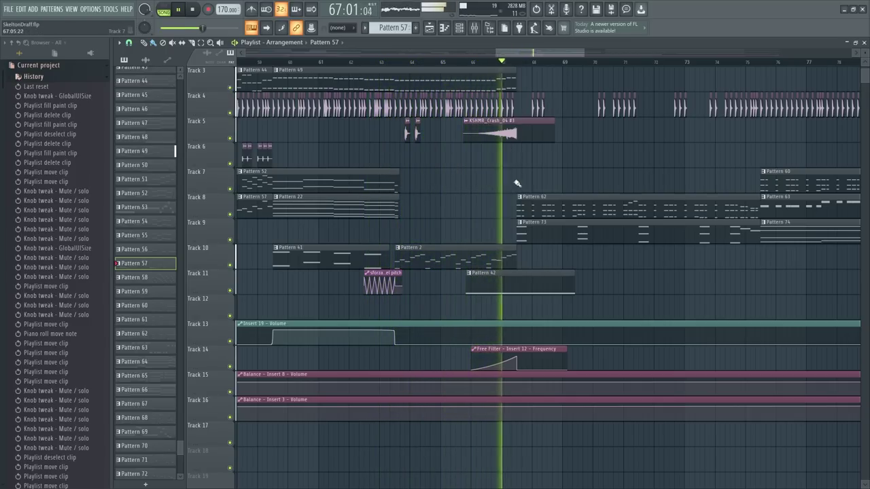
drag(514, 54, 505, 56)
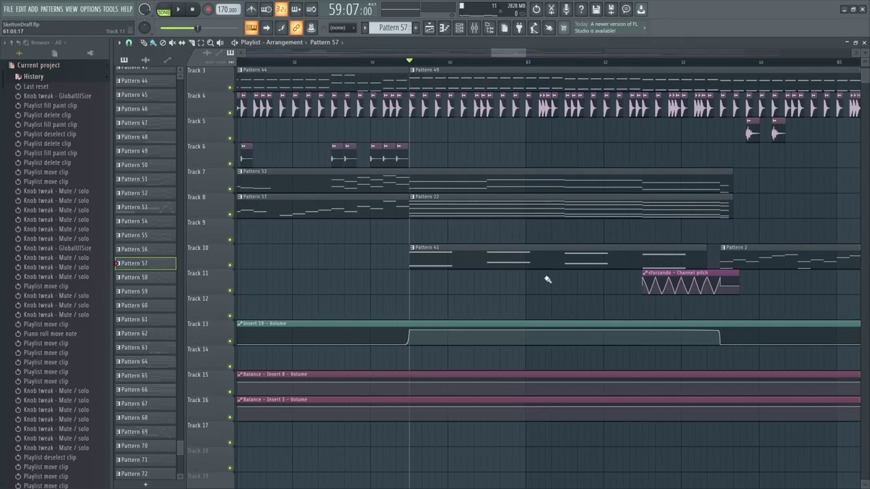
Replay the arrangement from 59:07 through Patterns 22 and 41 up to the crash clip on Track 5
key(space)
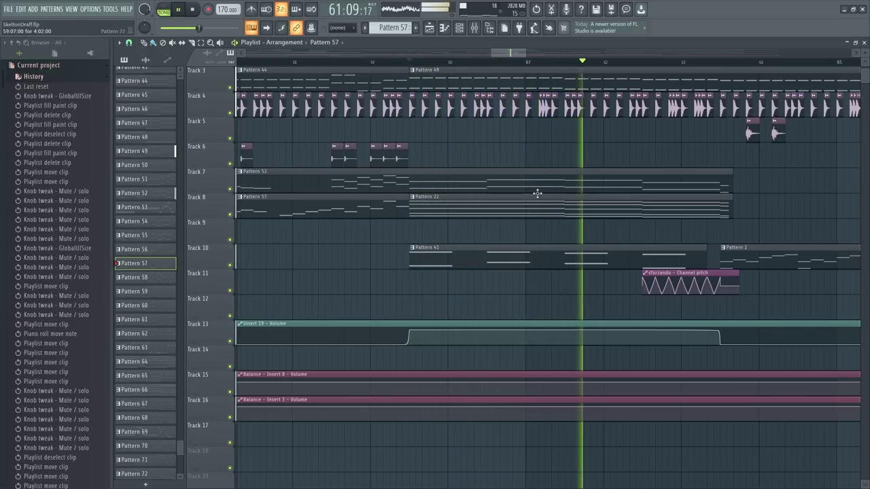
key(space)
scroll(423, 170, up, 1)
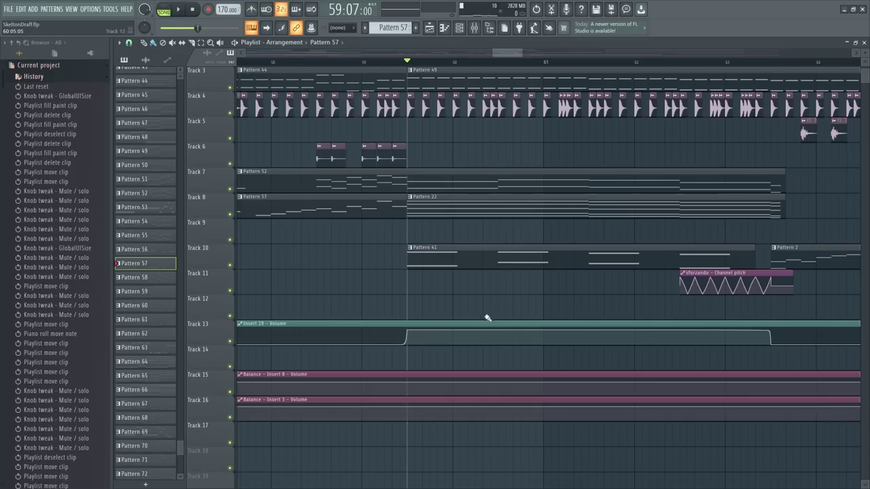
scroll(443, 78, up, 1)
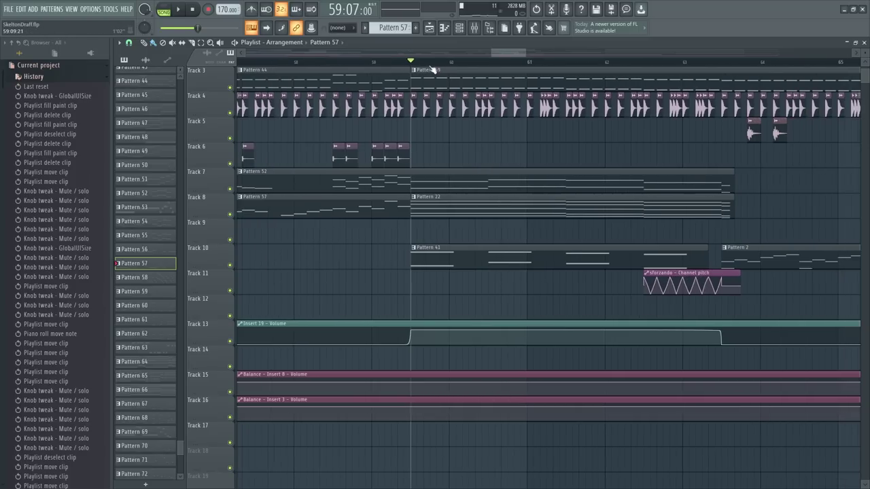
key(space)
scroll(432, 70, down, 2)
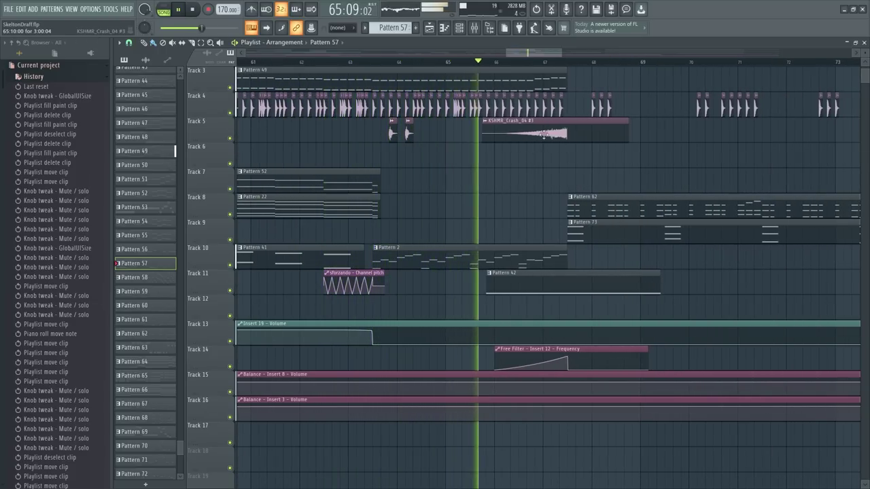
key(space)
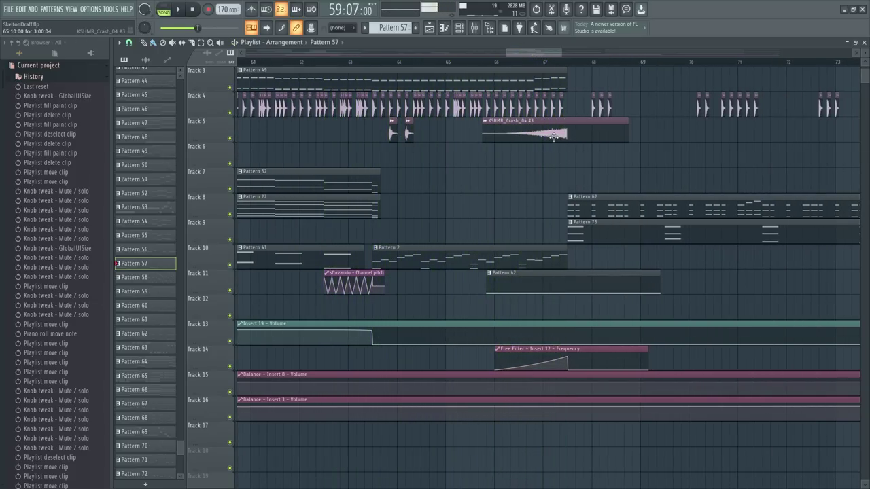
Inspect the reversed waveform in the KSHMR_Crash_04 #3 sample settings on Track 5, and close them
click(549, 134)
double_click(546, 135)
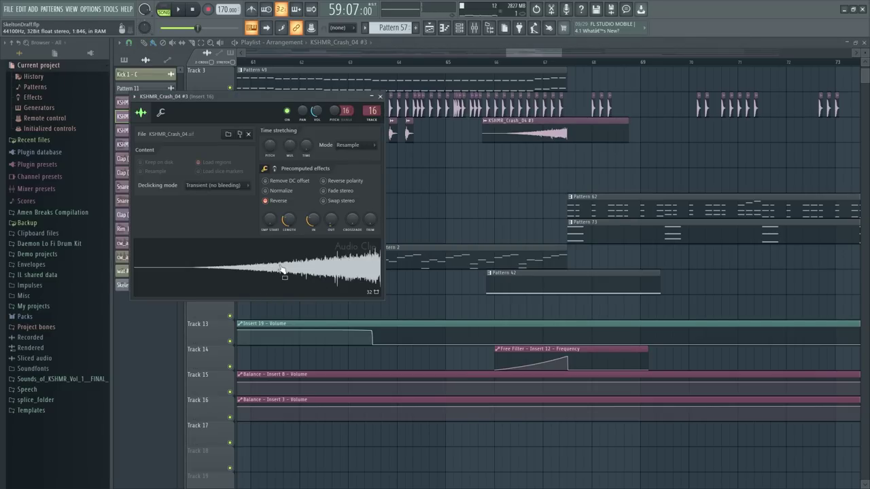
click(381, 97)
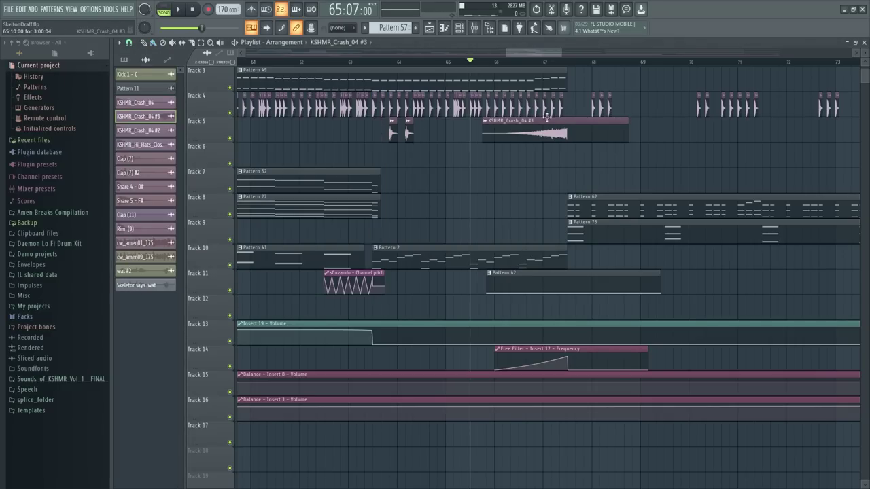
Open Pattern 62 from Track 8 in the piano roll and play its sforzando #2 notes
scroll(546, 115, down, 3)
scroll(543, 170, up, 5)
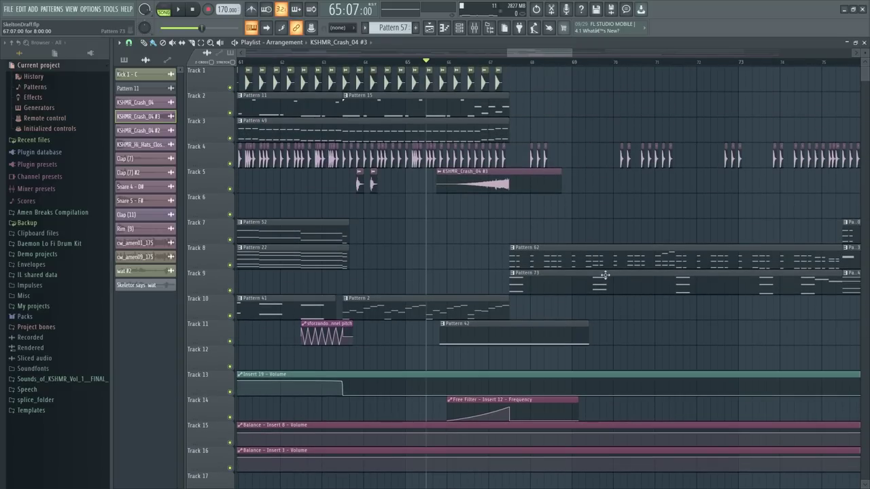
double_click(550, 261)
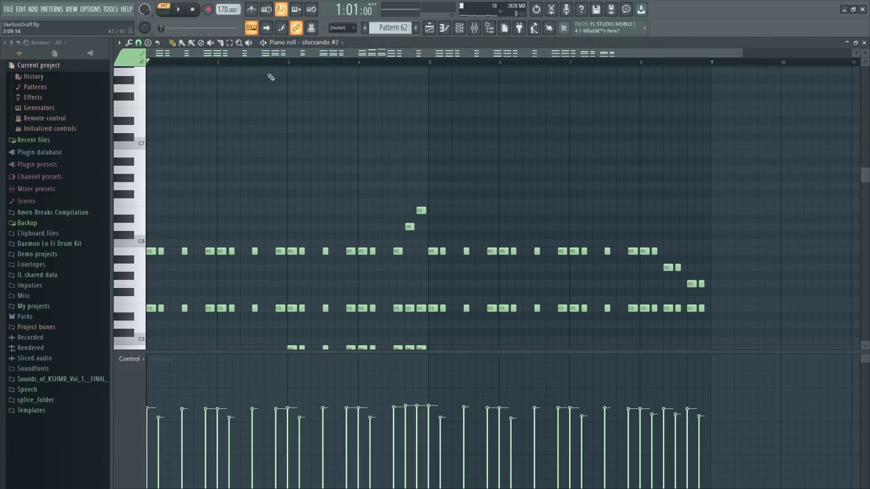
scroll(340, 123, down, 5)
scroll(364, 149, up, 1)
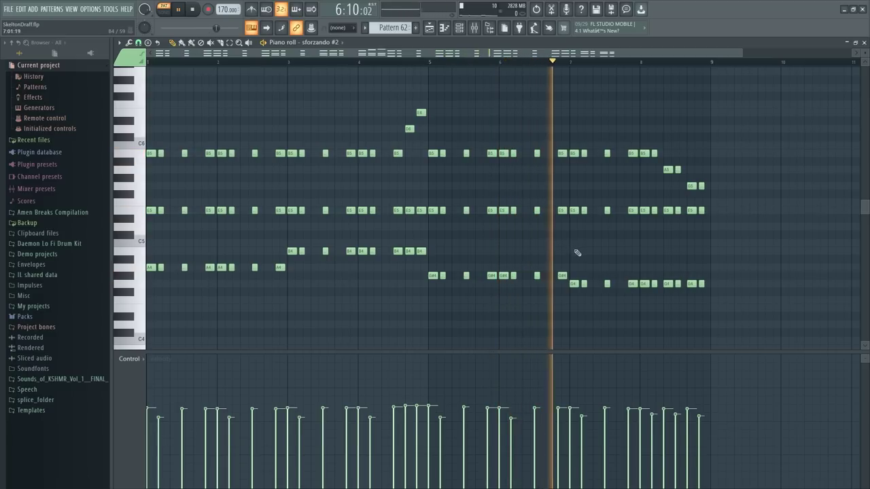
key(space)
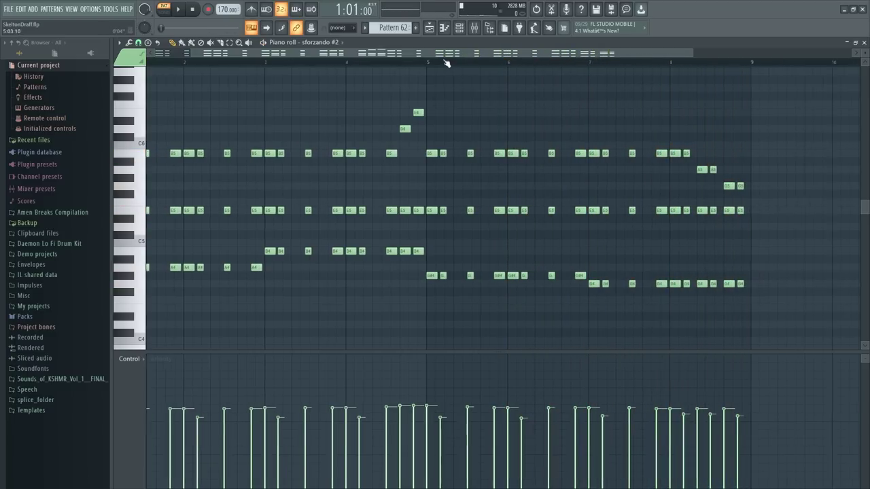
Audition Pattern 62 again around bars 4 and 5, and return to the playlist
scroll(436, 60, up, 3)
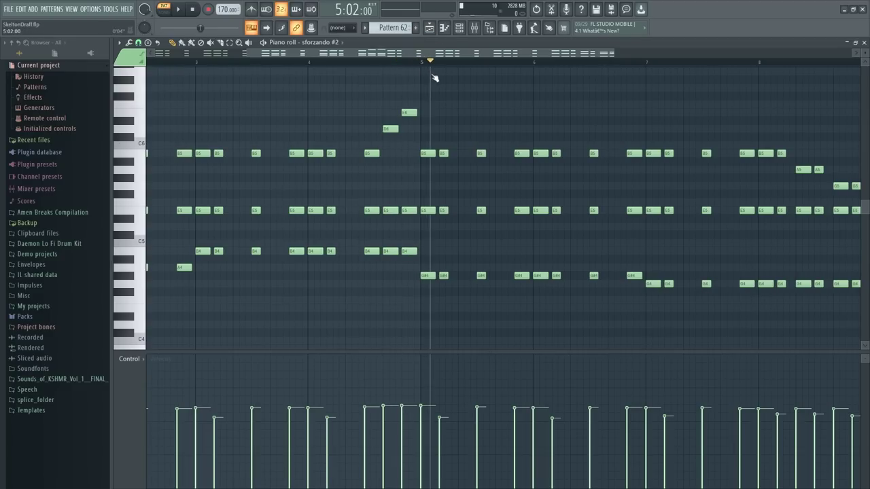
key(space)
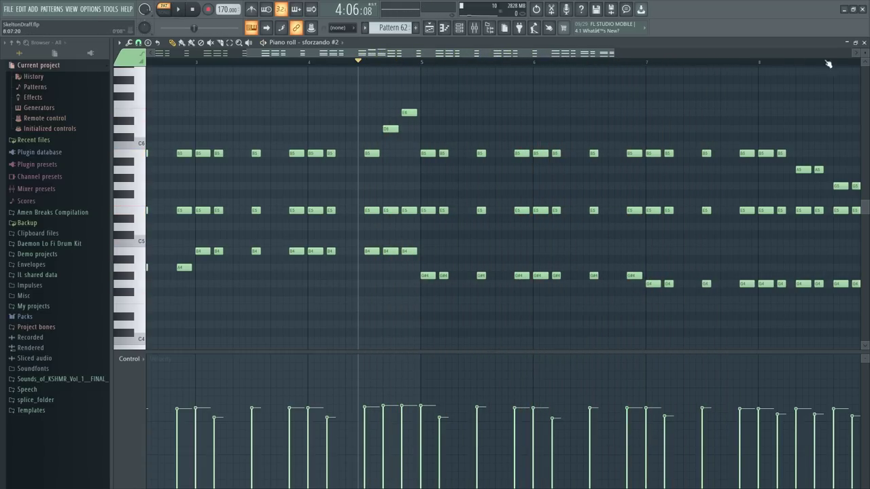
click(864, 42)
key(l)
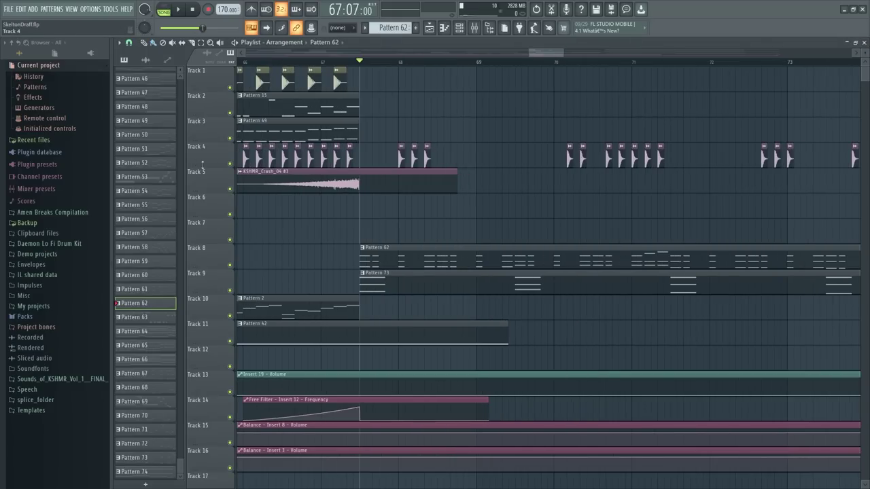
Open Pattern 73 from Track 9, play its Blue Cordian chords through bar 8, and return to the playlist
double_click(394, 287)
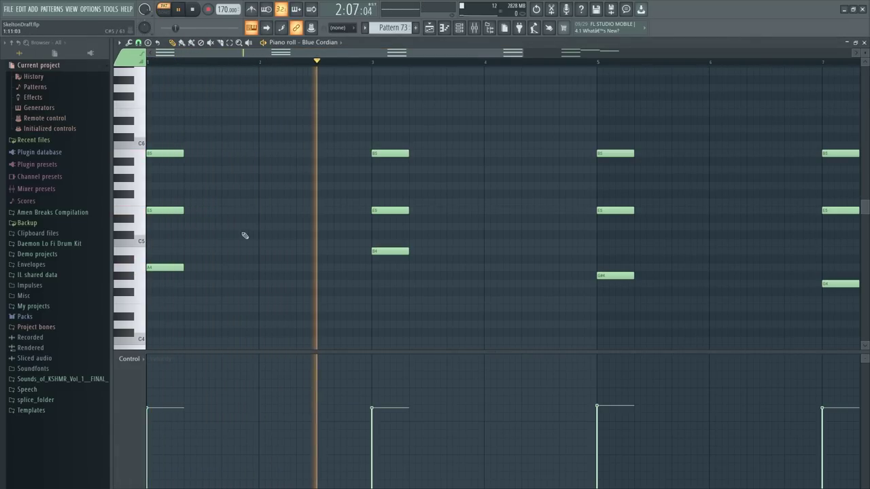
drag(414, 55, 554, 78)
drag(483, 51, 566, 65)
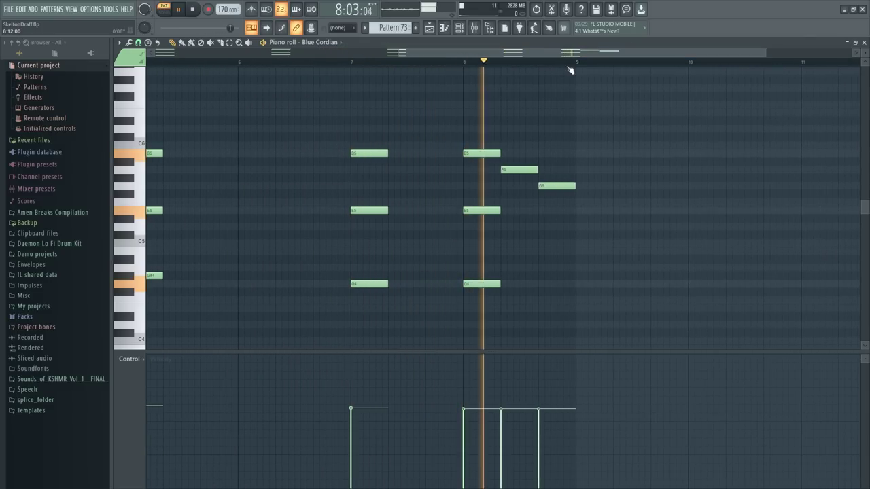
key(space)
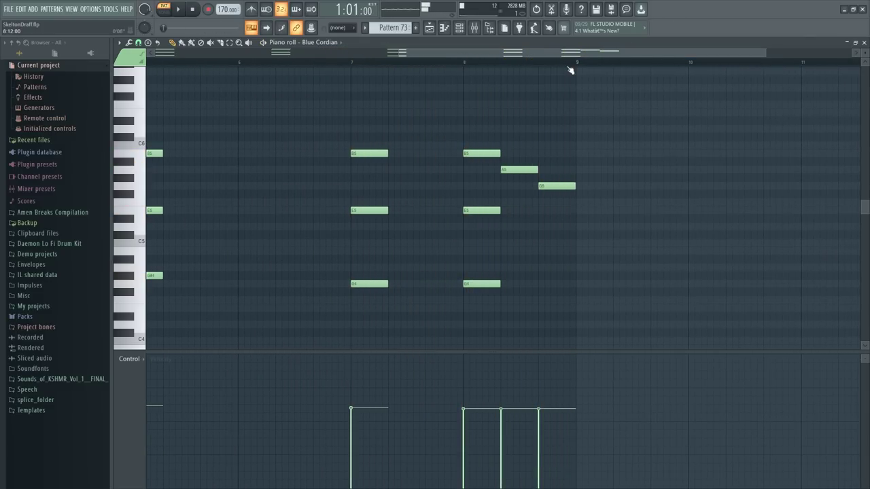
click(864, 42)
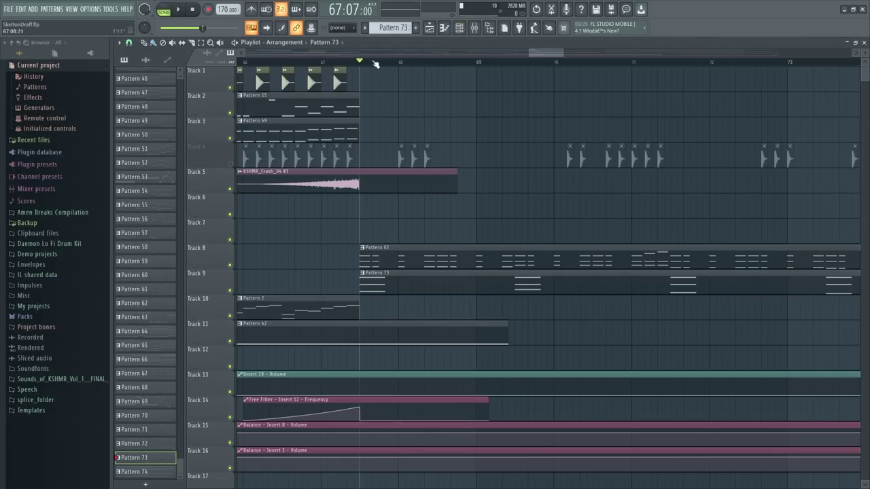
Play the arrangement from 67:07 with Track 4 muted, through Patterns 62 and 73 into the Pattern 60 section
scroll(375, 64, up, 4)
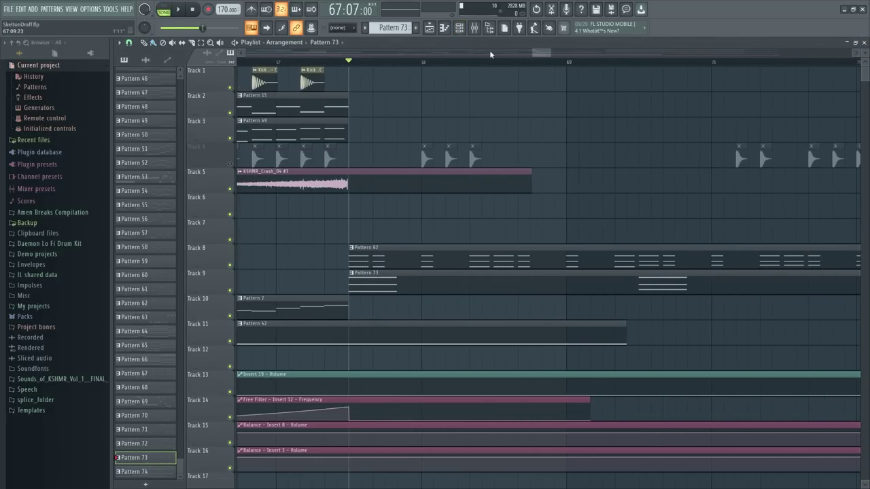
scroll(544, 54, down, 3)
scroll(542, 55, up, 1)
key(space)
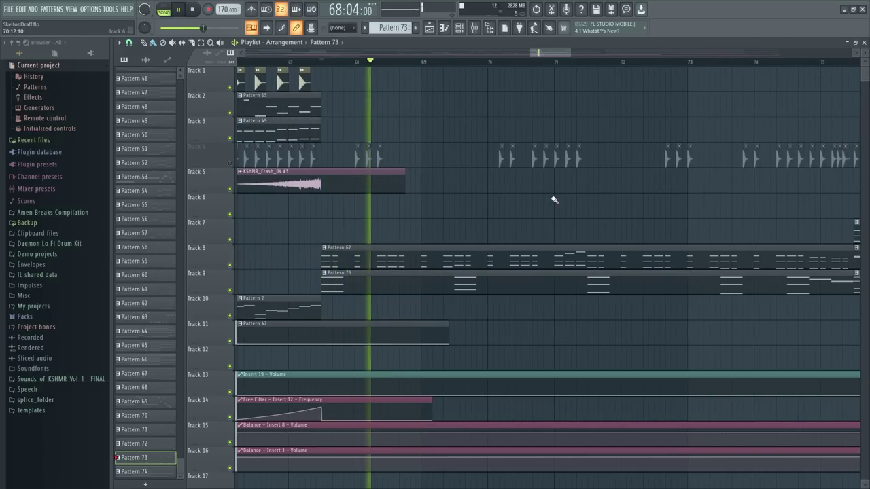
drag(553, 53, 577, 58)
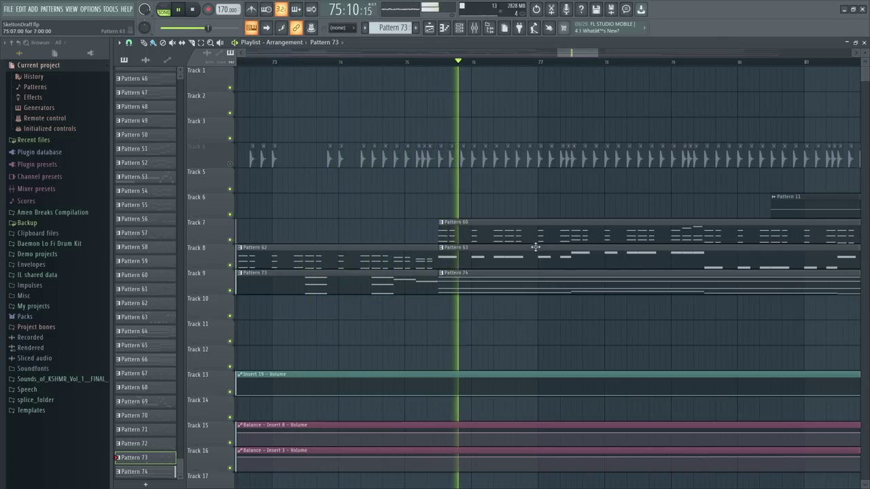
key(space)
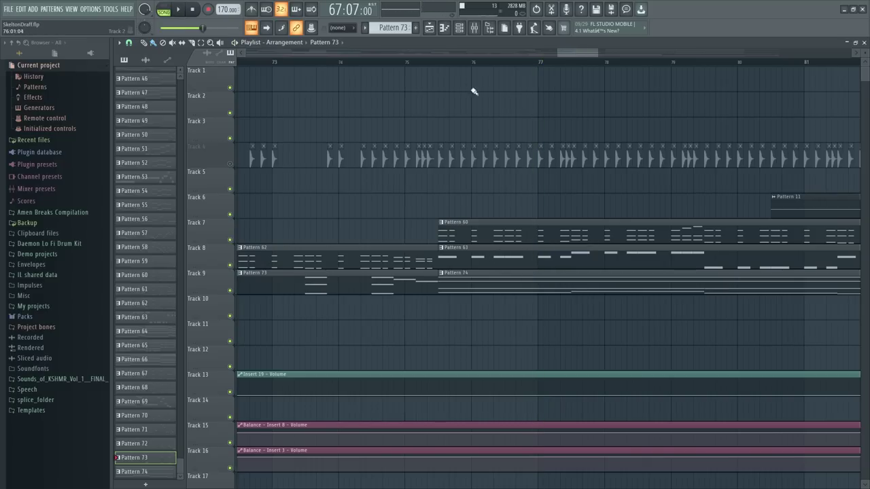
Open Pattern 74 from Track 9 in the piano roll and play its sustained Blue Cordian notes
scroll(449, 66, up, 1)
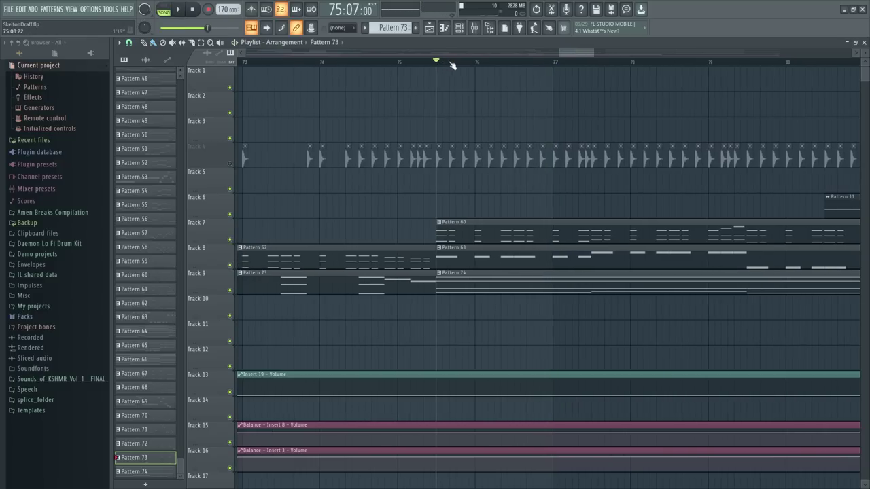
double_click(469, 277)
scroll(288, 136, up, 3)
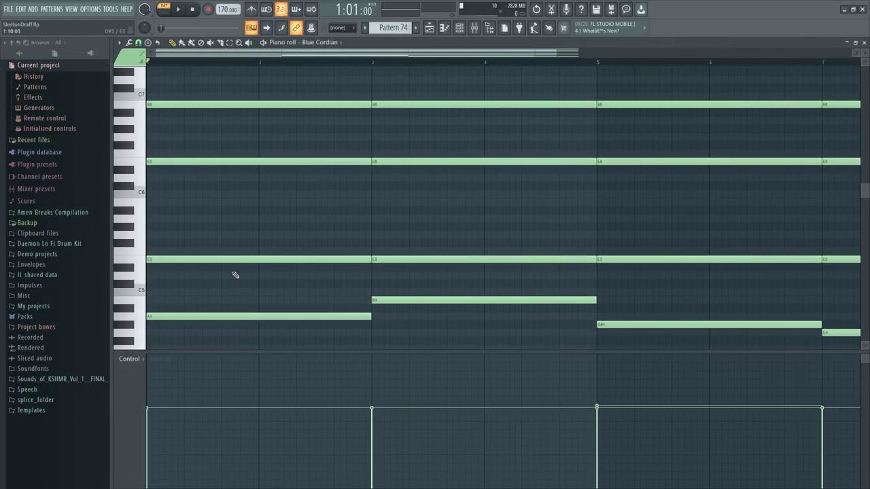
key(space)
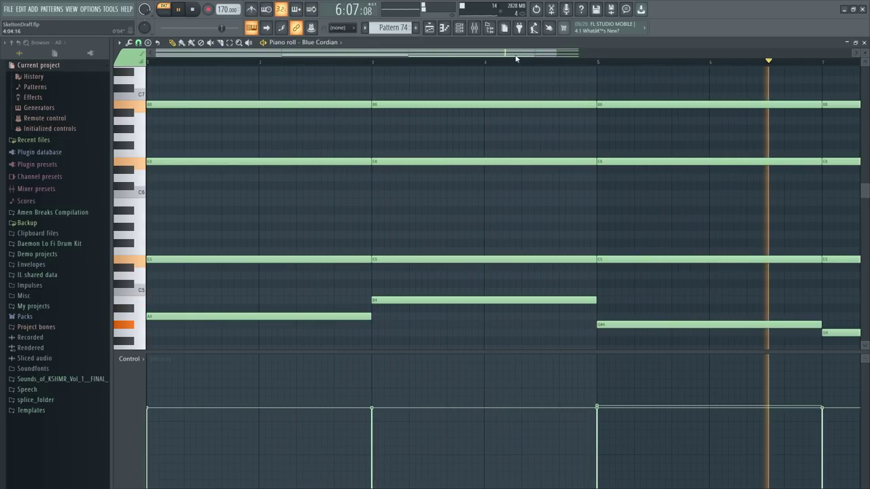
scroll(716, 163, down, 2)
key(space)
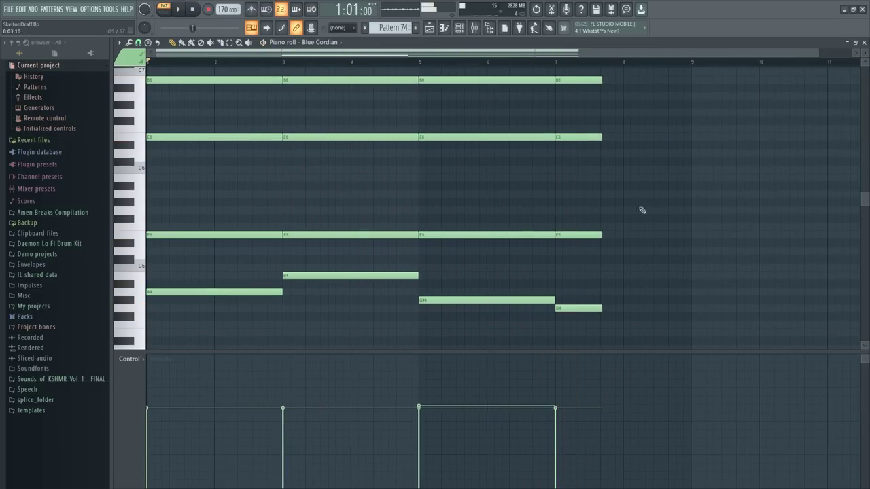
Return to the playlist, open Pattern 63 from Track 8, and play the arrangement from 75:07 through bar 82
click(865, 42)
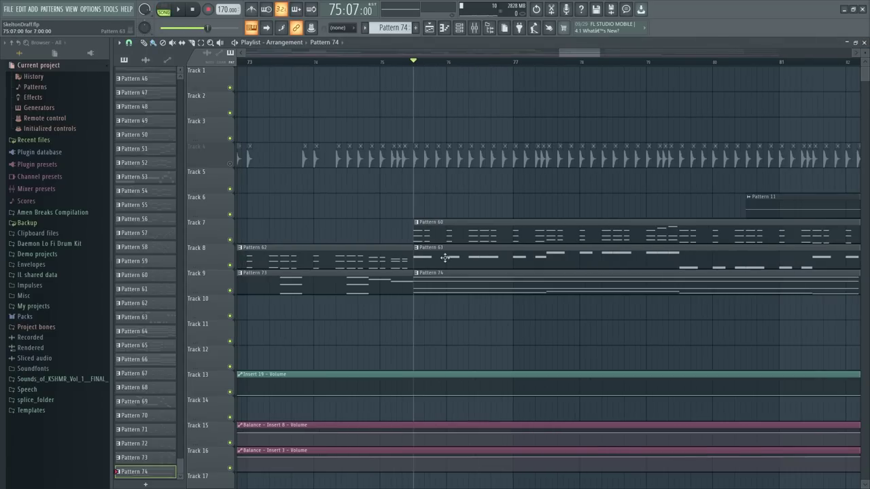
double_click(443, 255)
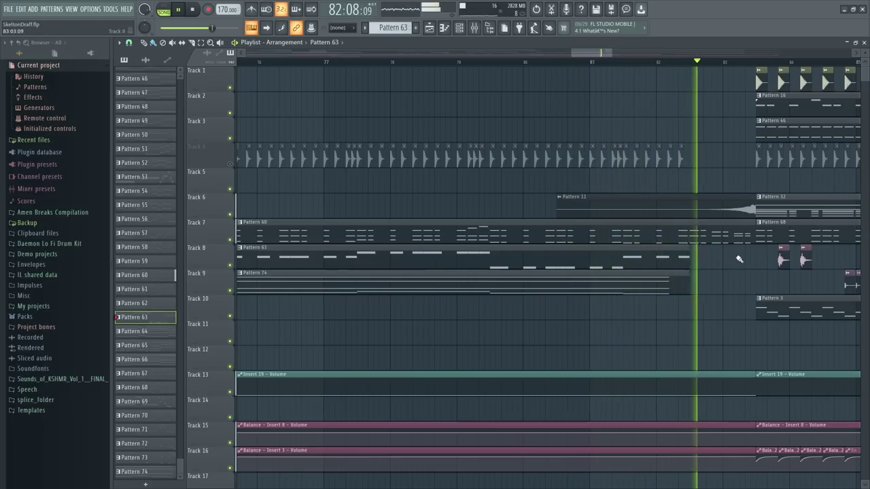
key(space)
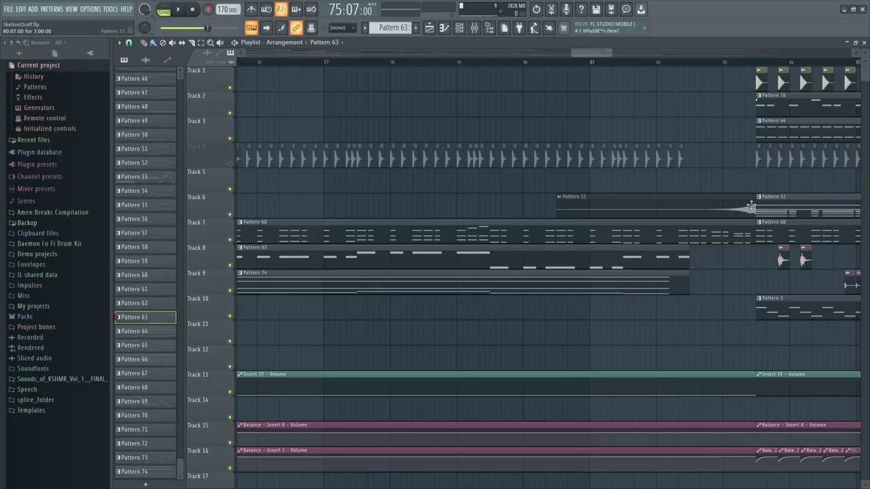
Unmute Track 4 and play the arrangement from 67:07 into the section starting at bar 83
drag(586, 56, 507, 58)
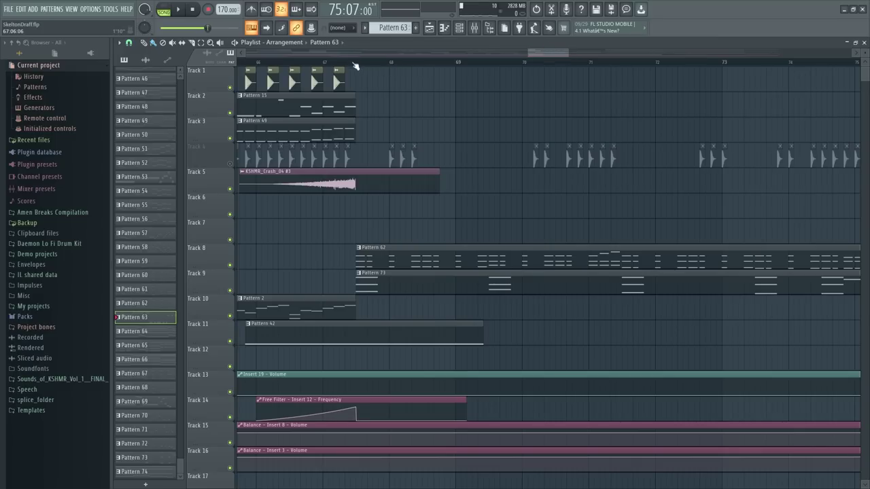
click(231, 163)
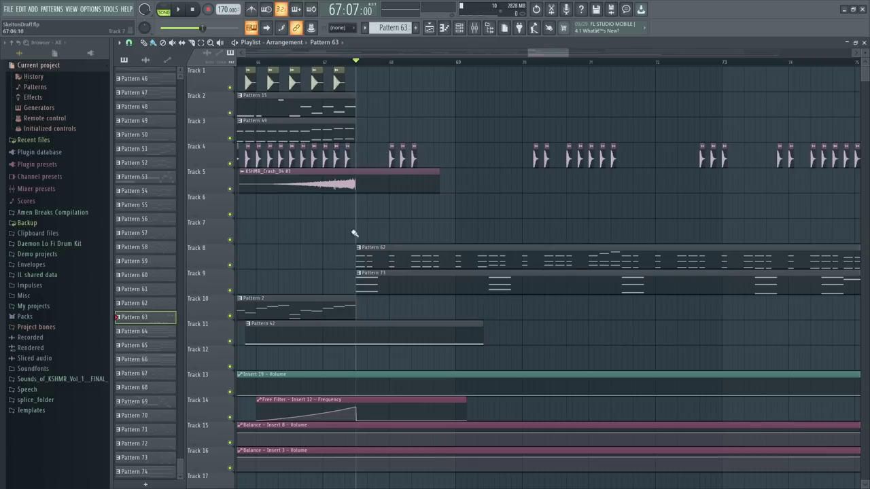
key(space)
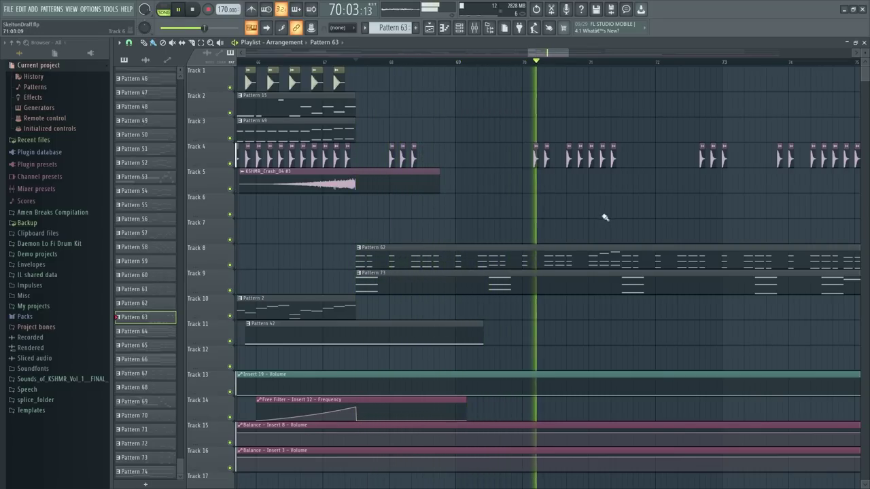
drag(545, 53, 580, 56)
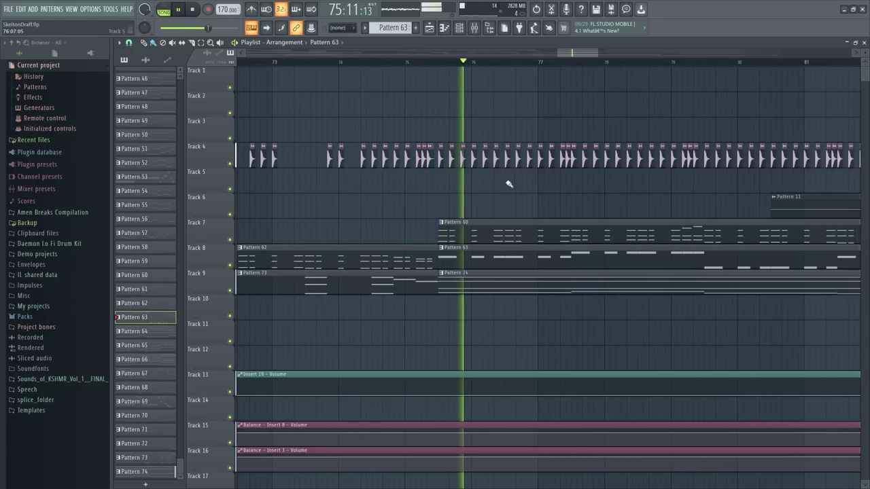
drag(583, 54, 592, 57)
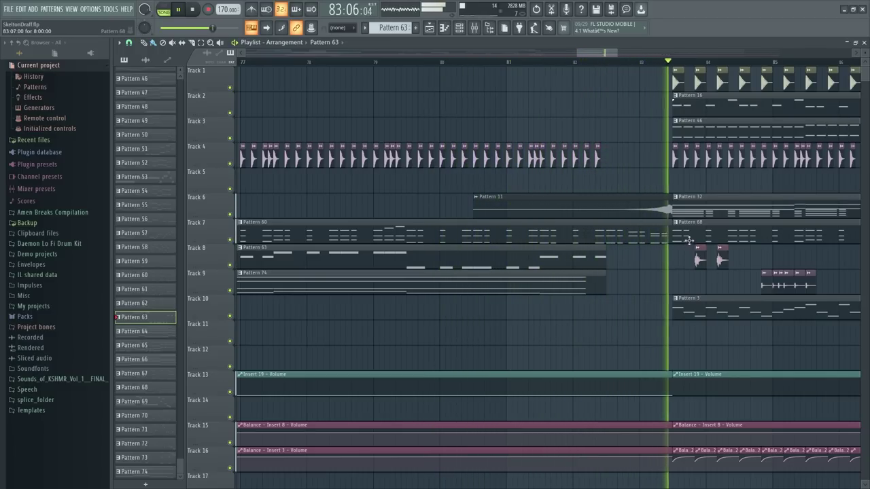
Play the arrangement from 79:01 through the Pattern 68 section up to bar 98
scroll(569, 64, down, 5)
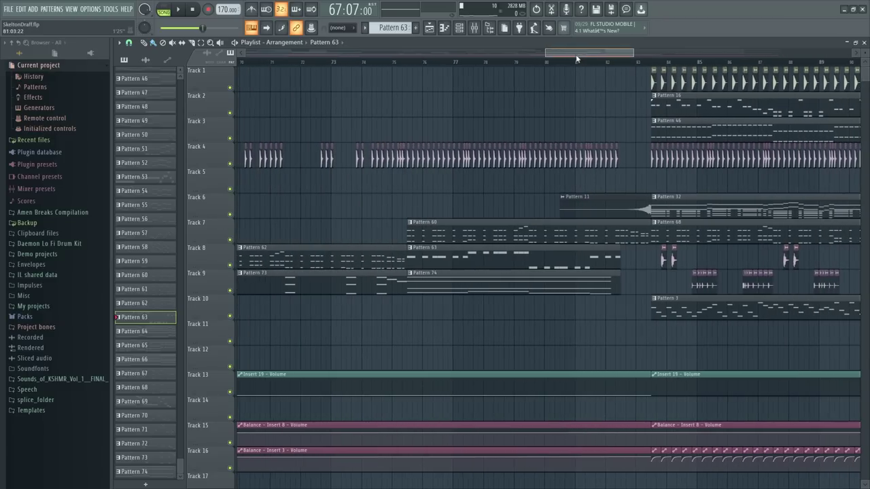
scroll(491, 63, up, 5)
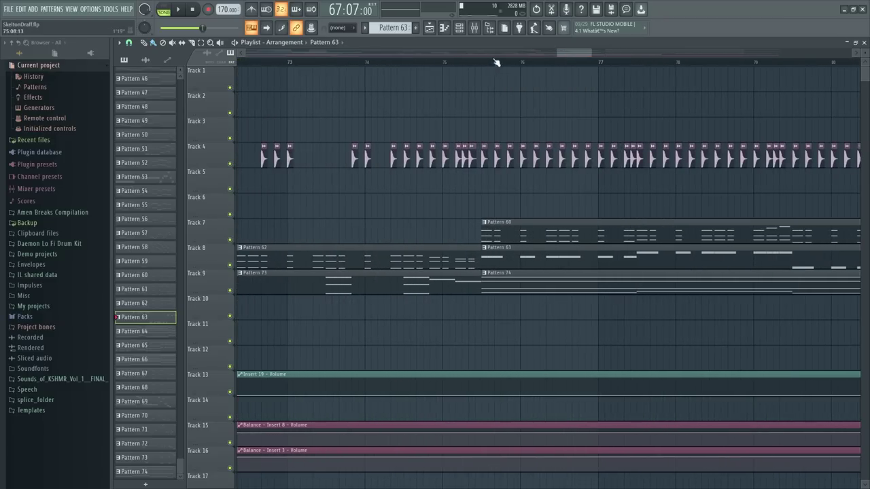
scroll(579, 60, down, 5)
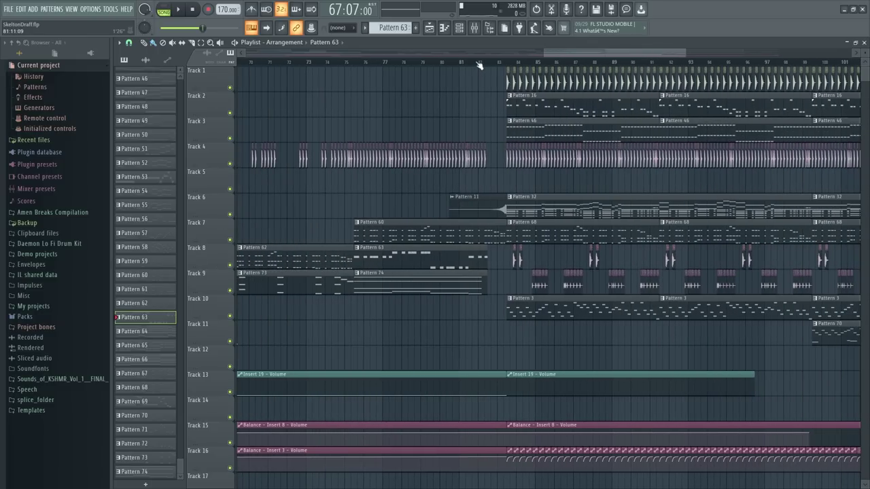
scroll(480, 65, down, 3)
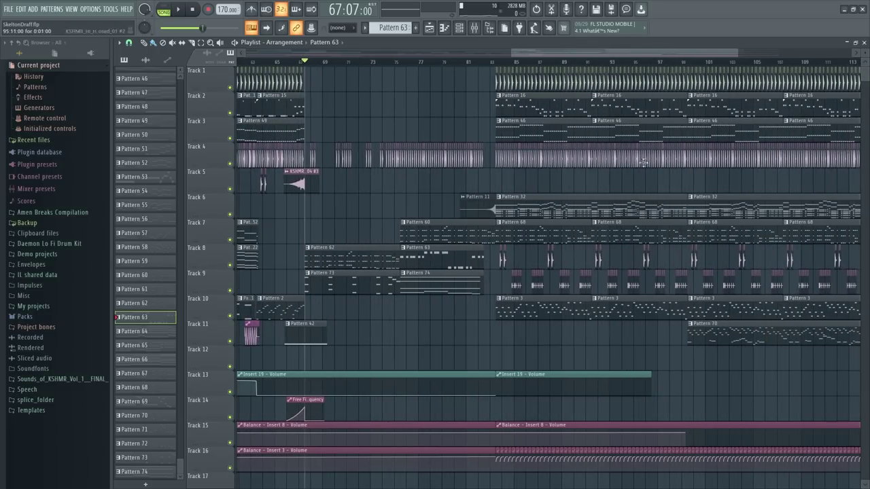
scroll(404, 69, up, 4)
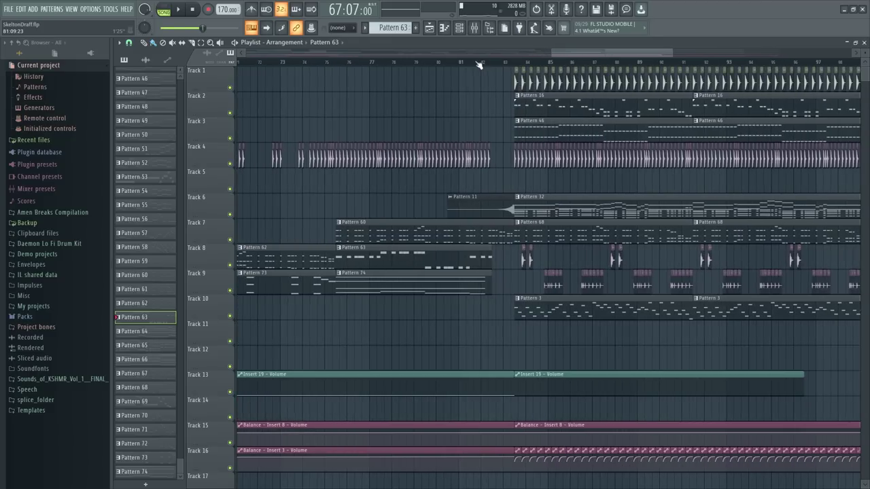
key(space)
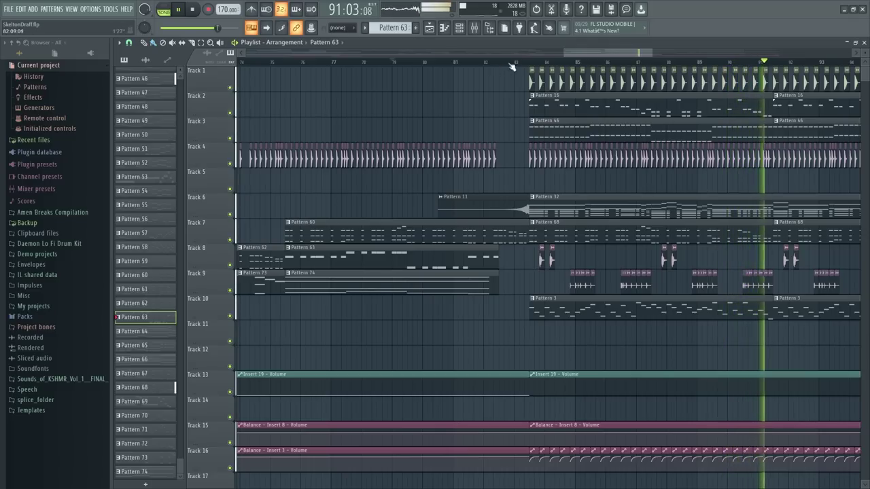
drag(578, 58, 611, 62)
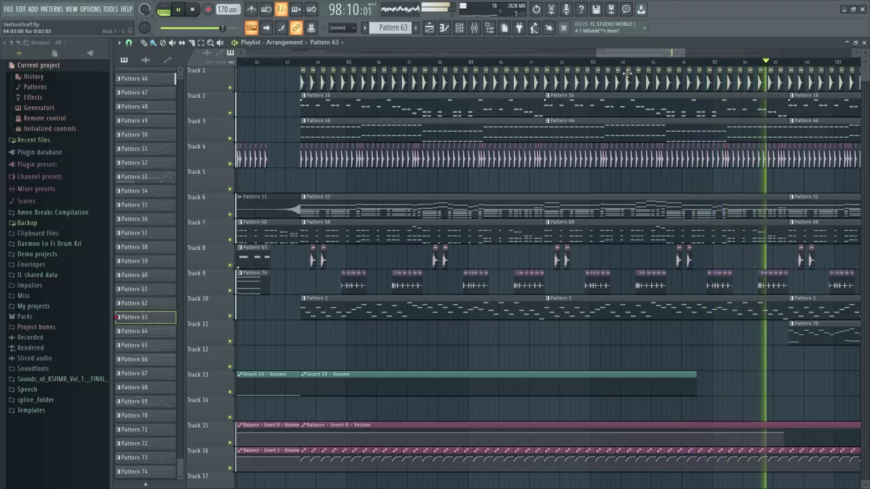
key(space)
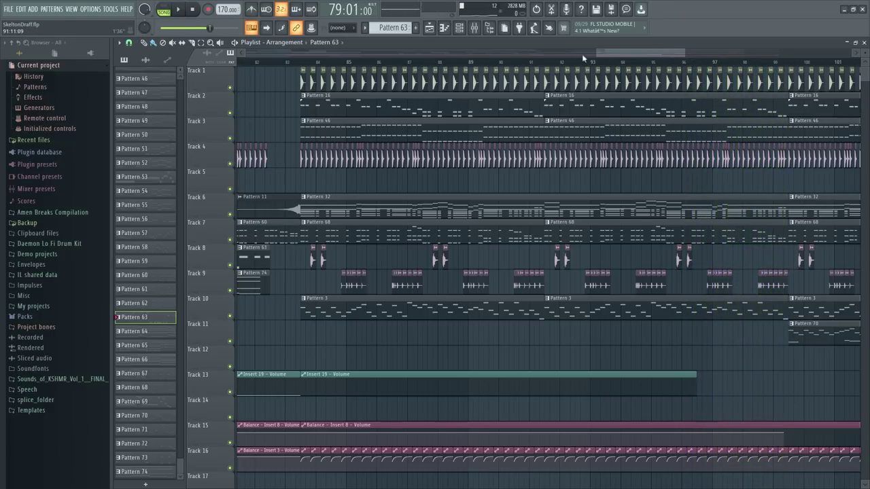
Open Pattern 68 from Track 7 in the piano roll and play its Grand Piano chords through bar 7
scroll(579, 54, up, 4)
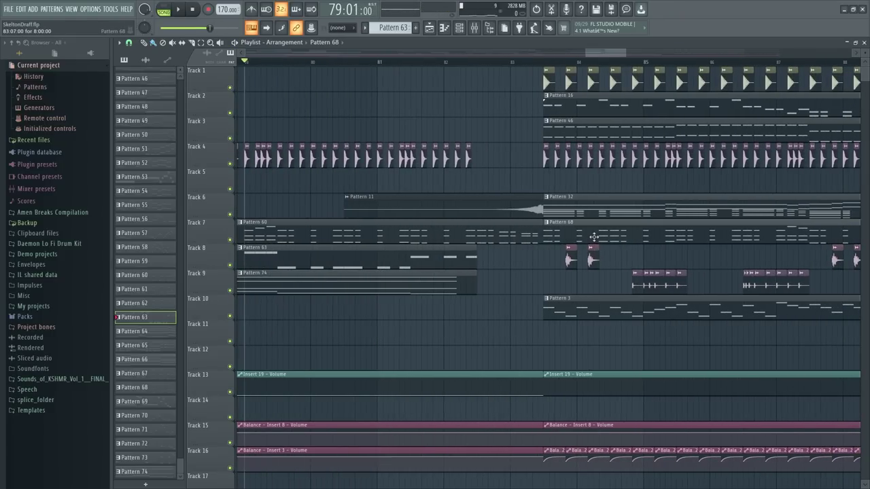
double_click(594, 237)
key(space)
scroll(276, 171, up, 5)
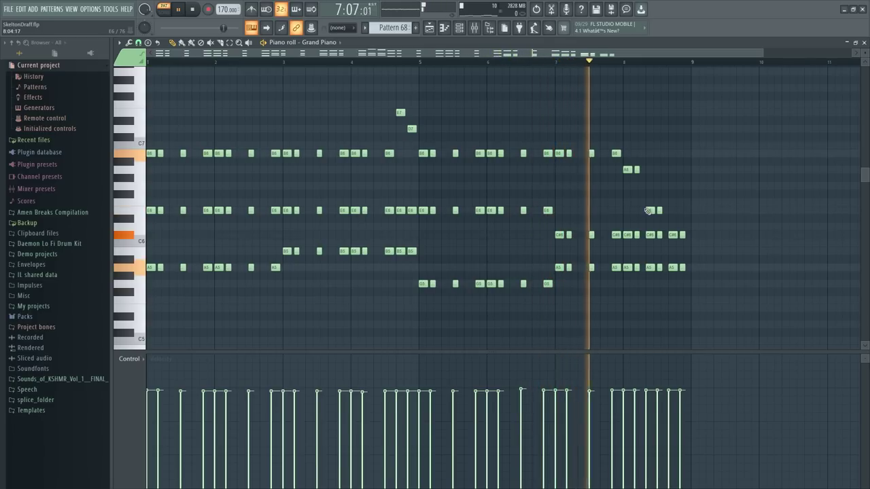
key(space)
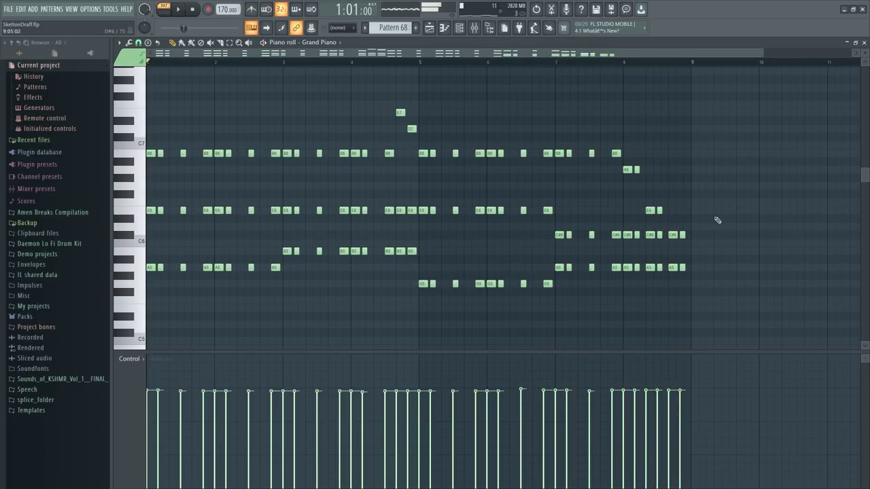
Audition Pattern 68 with the lowest notes of bars 5 and 6 raised to G#5, and restore them to G5
click(249, 42)
click(425, 111)
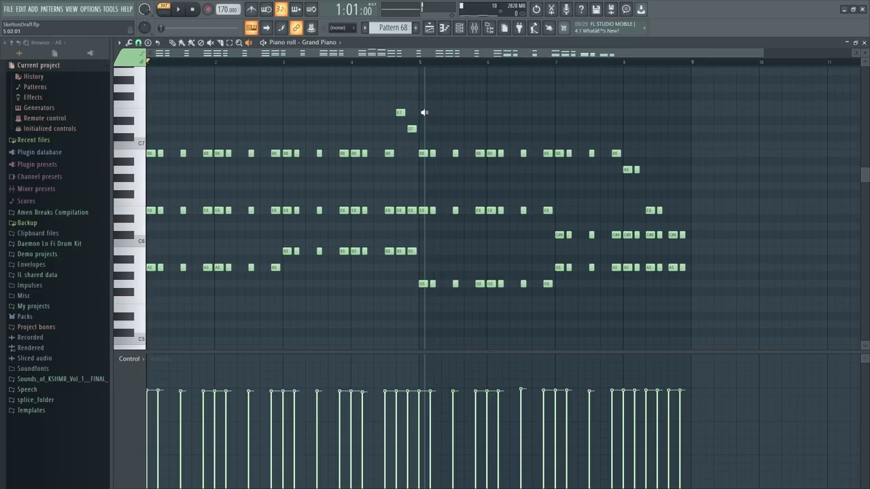
drag(553, 319, 416, 271)
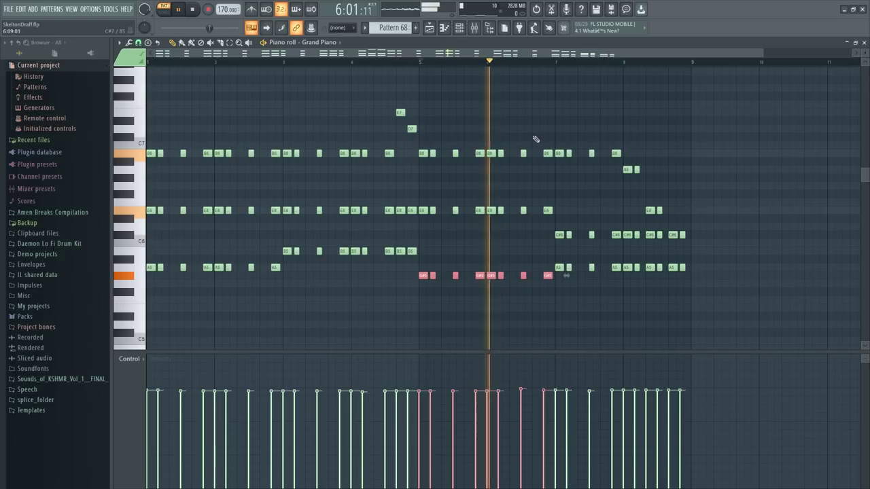
key(space)
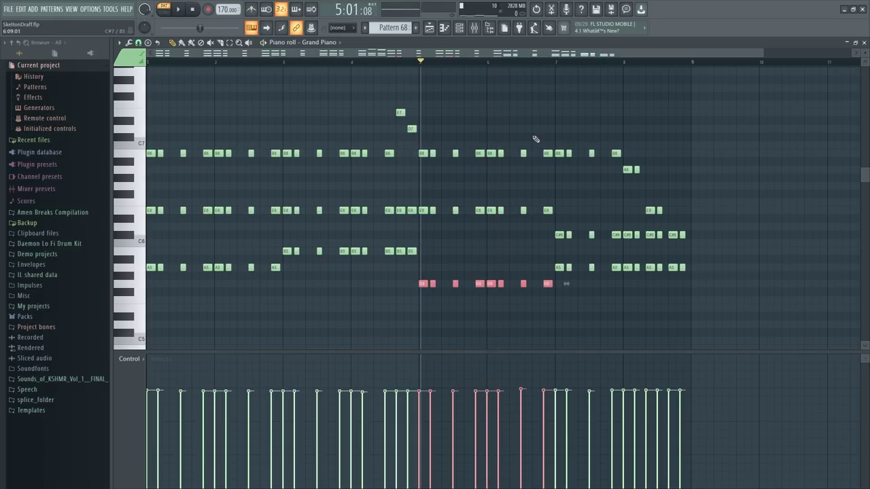
Play Pattern 68 from bar 5 through bar 8 with the G5 notes, and return to the playlist
key(space)
key(space)
key(space)
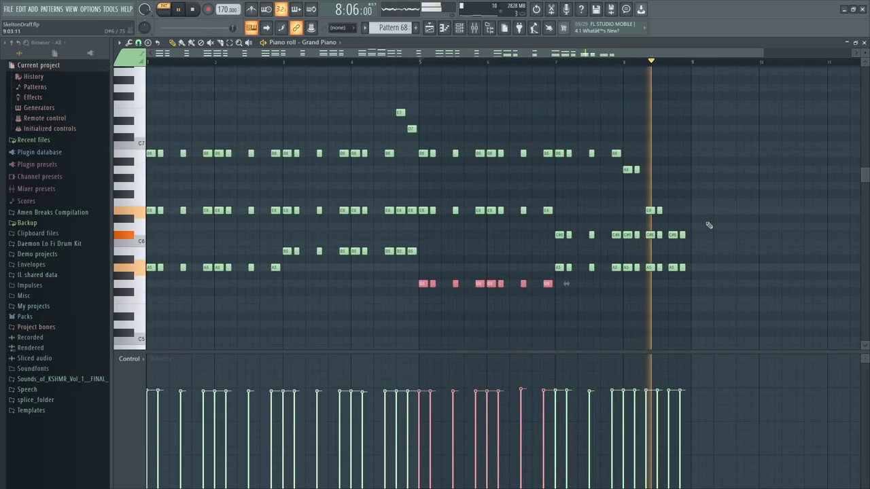
key(space)
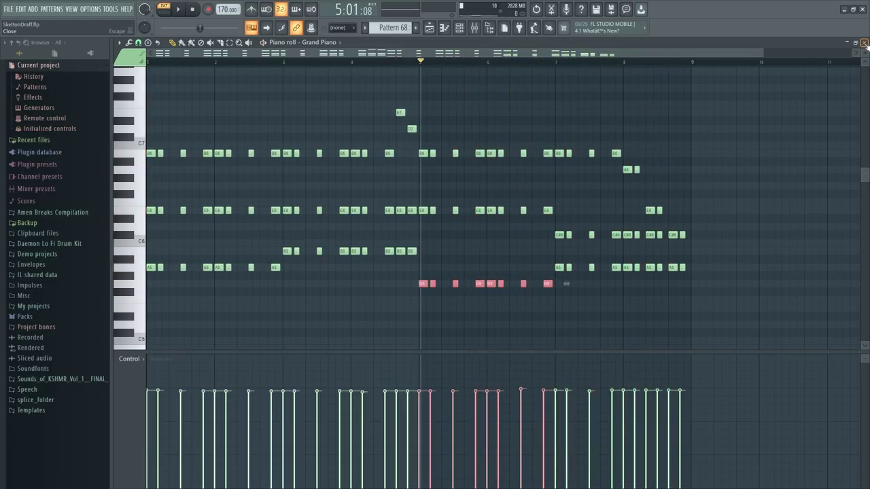
click(864, 43)
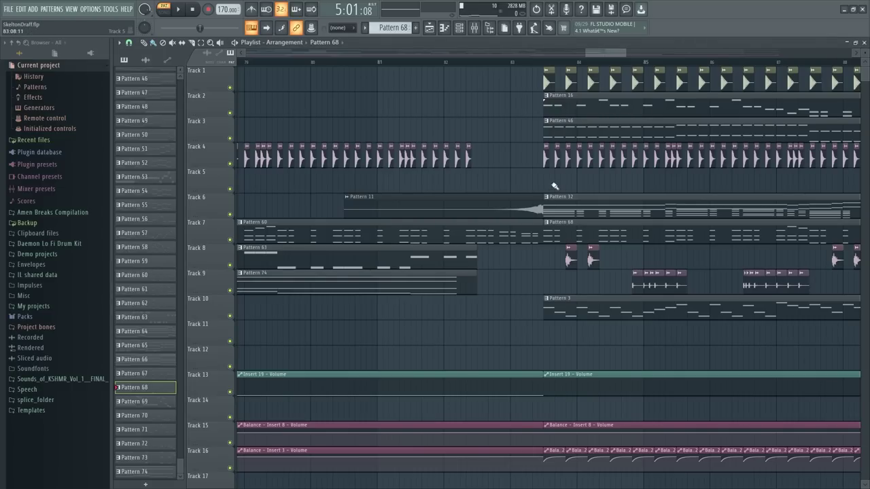
Open Pattern 63 from Track 8, lower its three sforzando #2 notes in bar 7 to E3, and return to the playlist
scroll(475, 65, down, 6)
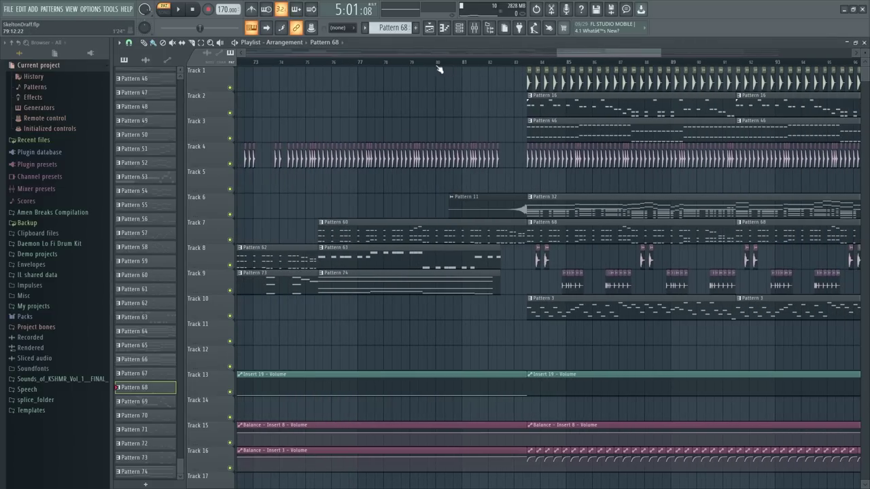
double_click(483, 255)
drag(603, 274, 467, 234)
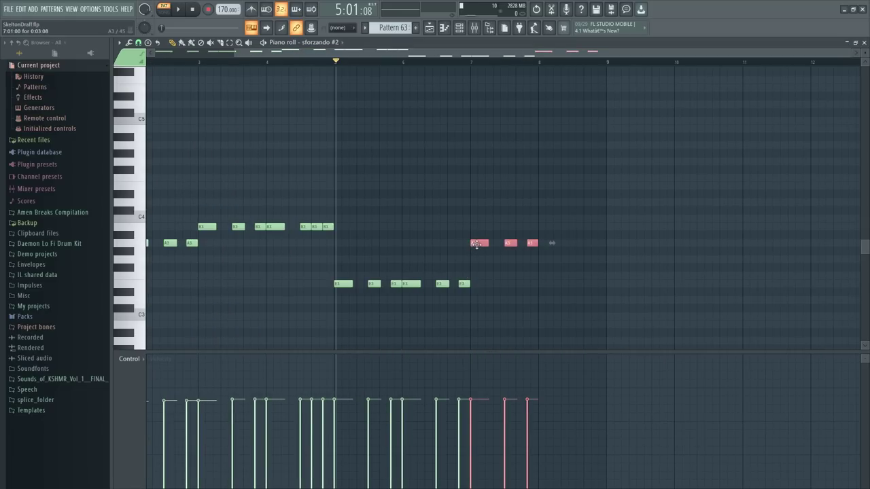
key(F5)
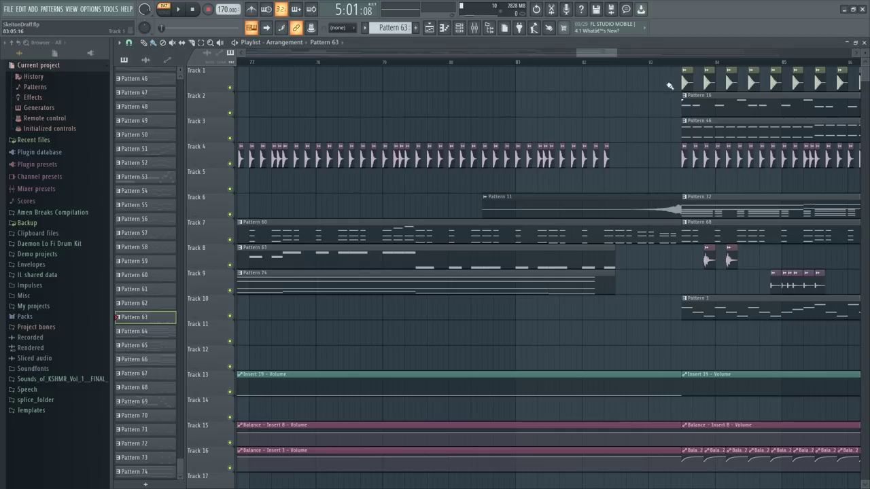
Play the arrangement from 75:09 through bar 81 with Pattern 63's piano roll open, and replay it from 72:09 in the playlist
scroll(424, 70, down, 3)
click(323, 65)
key(space)
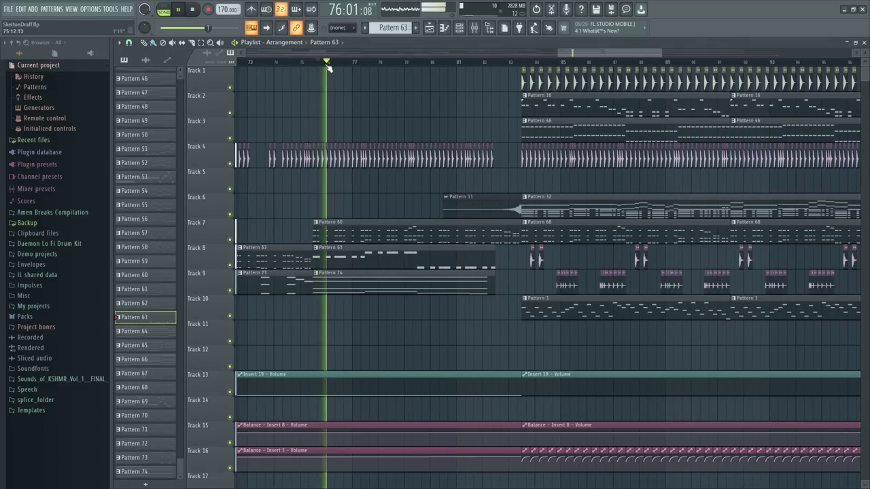
key(F7)
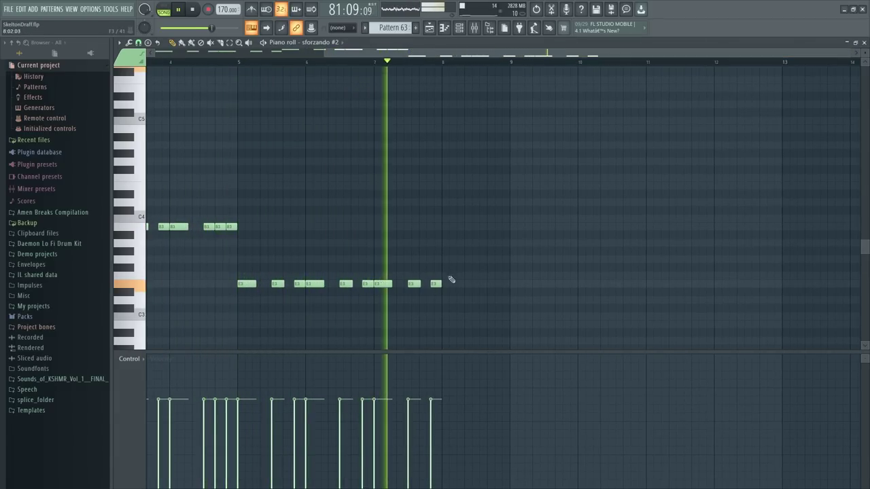
key(space)
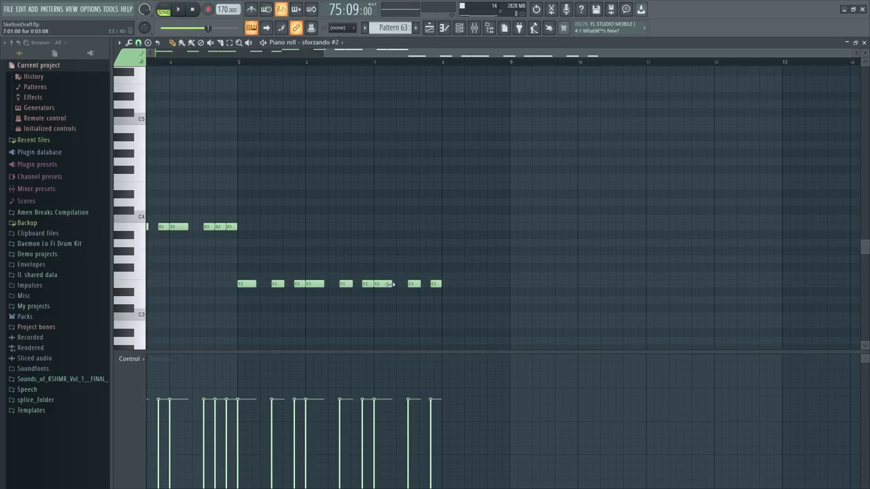
click(864, 42)
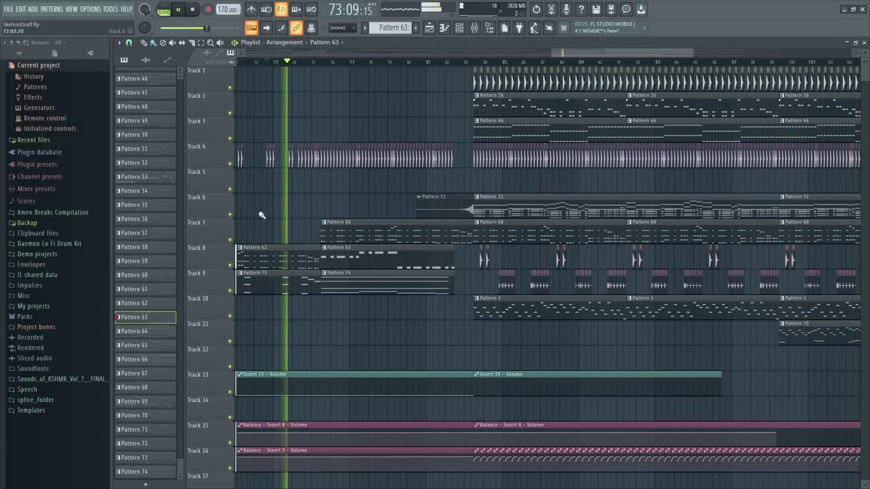
key(space)
Open Pattern 63 again, raise its three bar 7 notes to A3, and audition them from 81:07
double_click(358, 267)
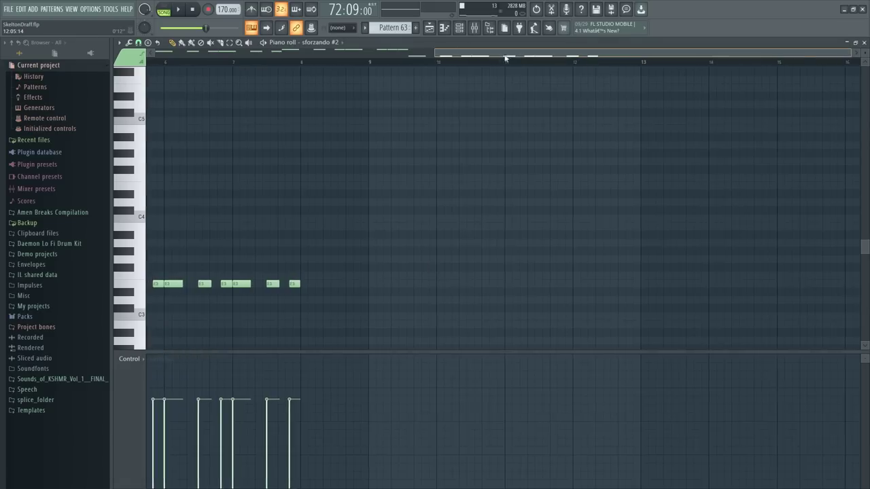
drag(461, 326, 378, 281)
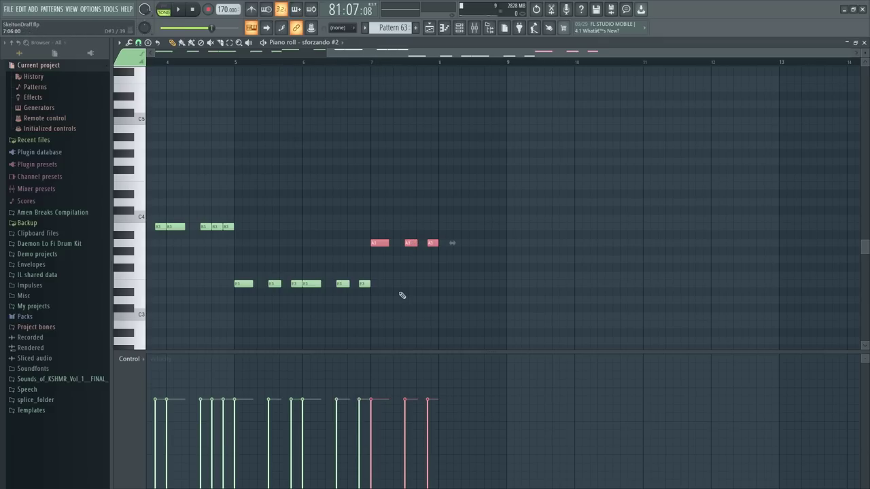
key(space)
key(space)
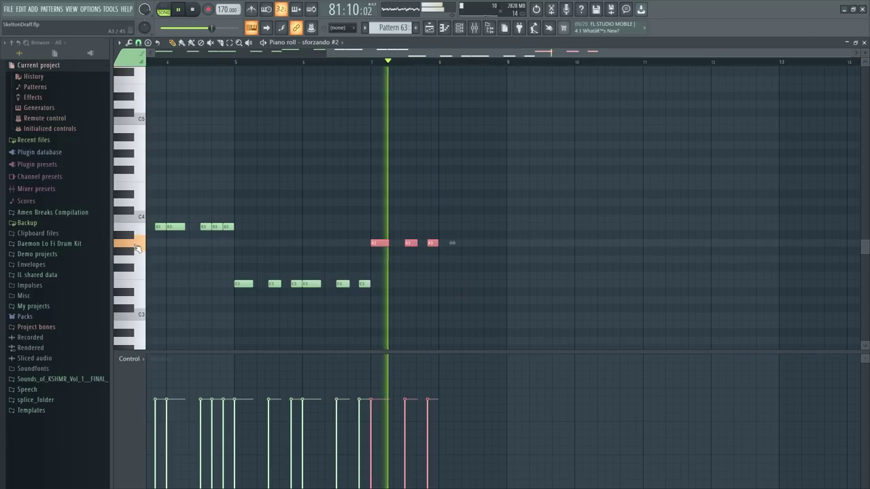
Leave Pattern 63, open Pattern 68 from Track 7 to examine its Grand Piano chords in bars 5 to 8, and return to the playlist
key(space)
click(864, 42)
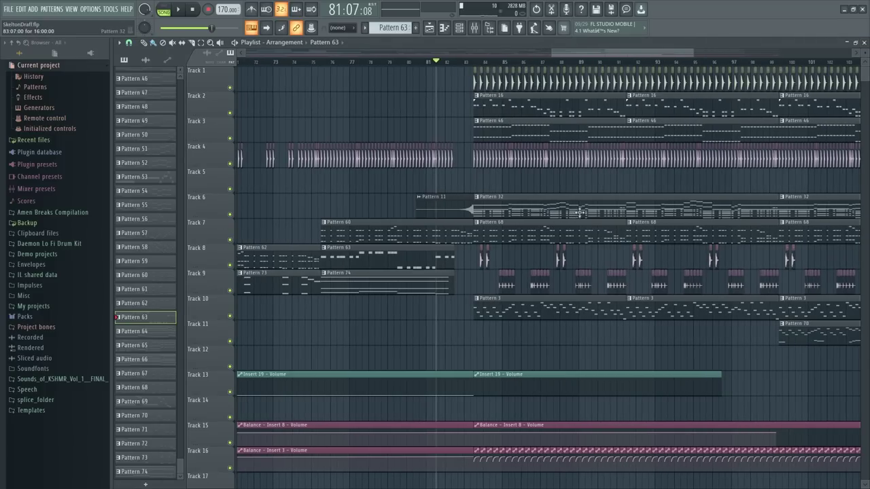
double_click(565, 235)
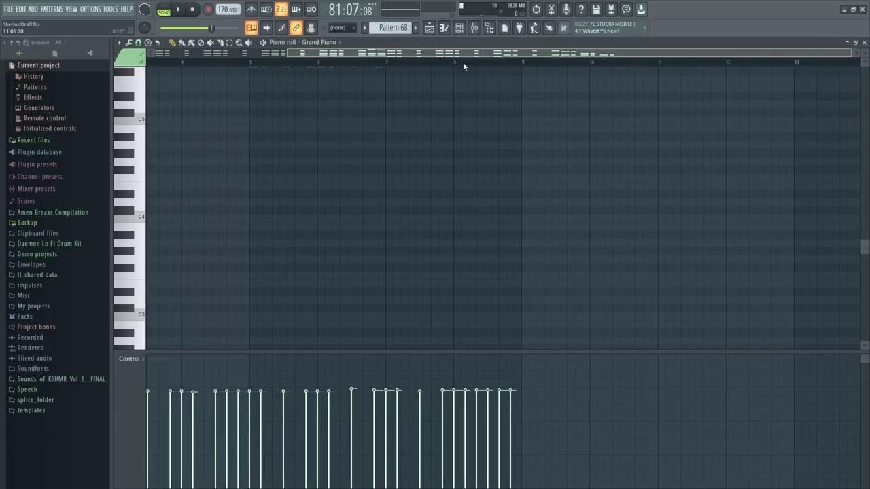
scroll(563, 176, up, 4)
scroll(454, 163, up, 3)
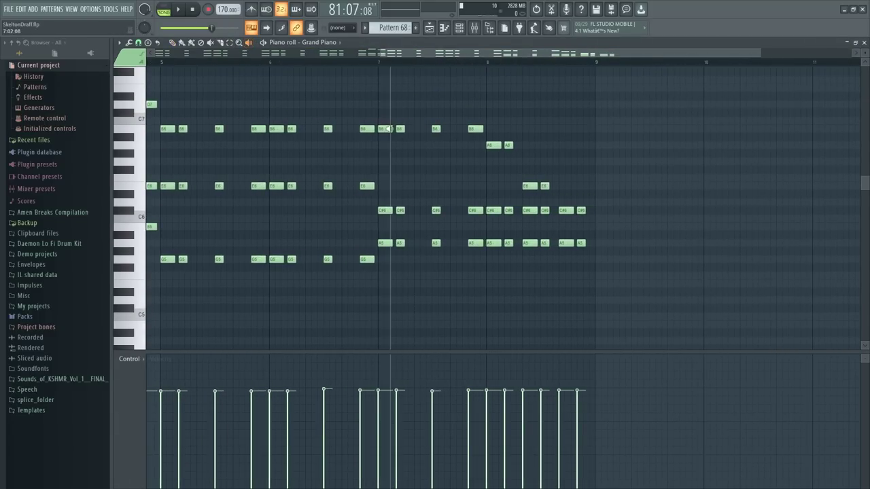
drag(768, 53, 845, 51)
click(864, 43)
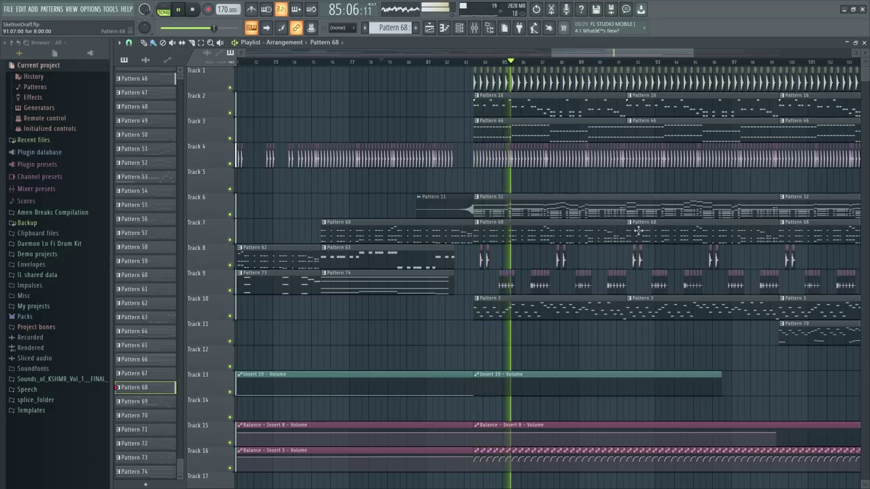
Play the arrangement from 78:09 to hear Patterns 60, 63 and 74 together, and stop playback
key(space)
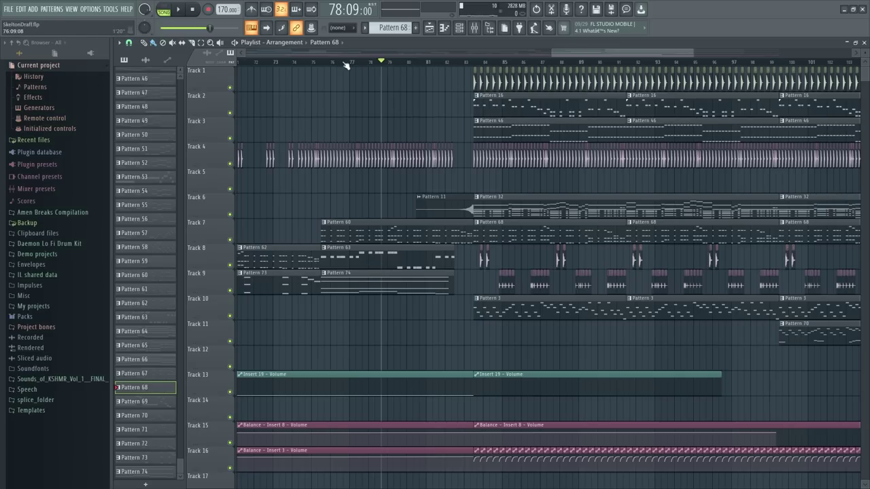
key(space)
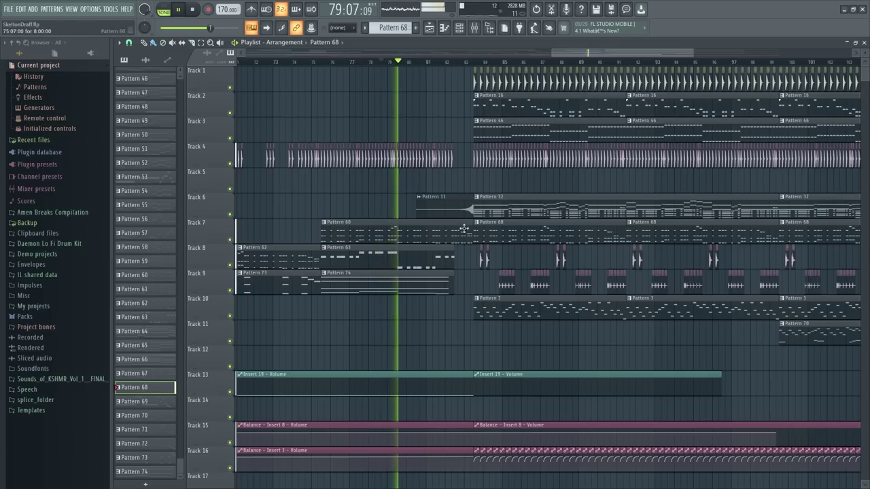
scroll(450, 77, down, 5)
key(space)
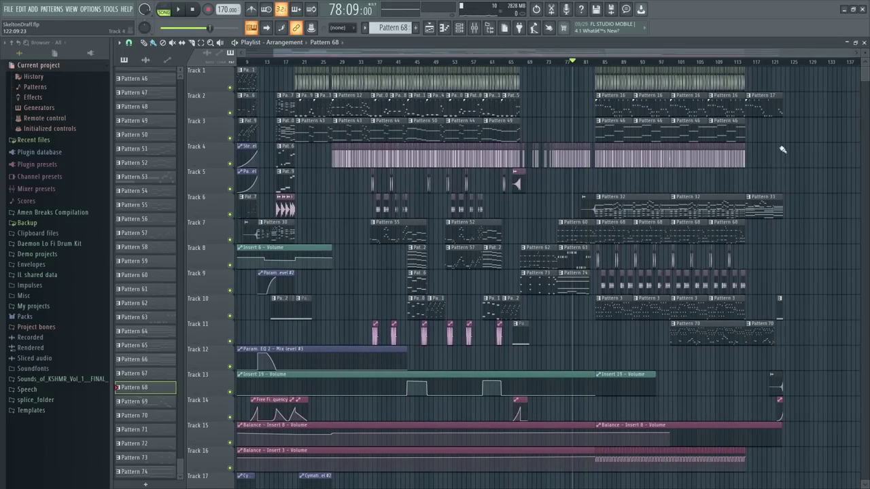
ctrl+scroll(614, 69, up, 3)
ctrl+scroll(594, 65, up, 3)
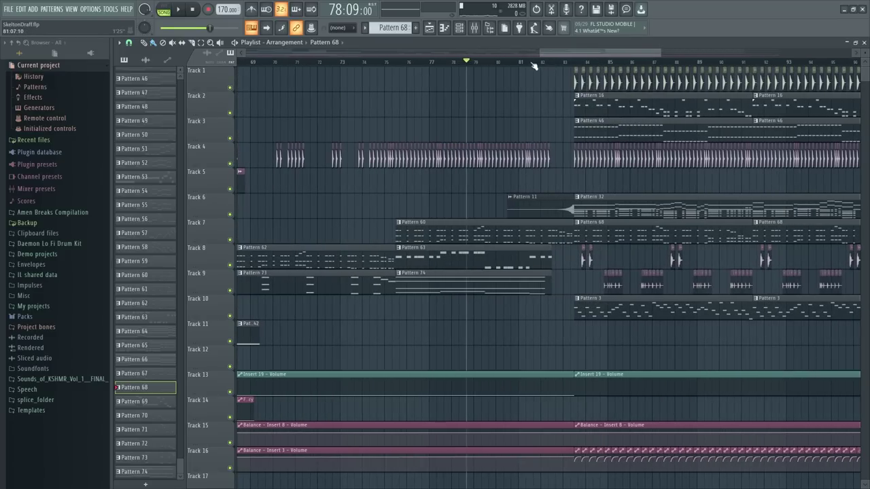
Play the transition from bar 81 past the end of Pattern 63, and set the song position to 83:07
click(524, 62)
key(space)
ctrl+scroll(587, 54, up, 1)
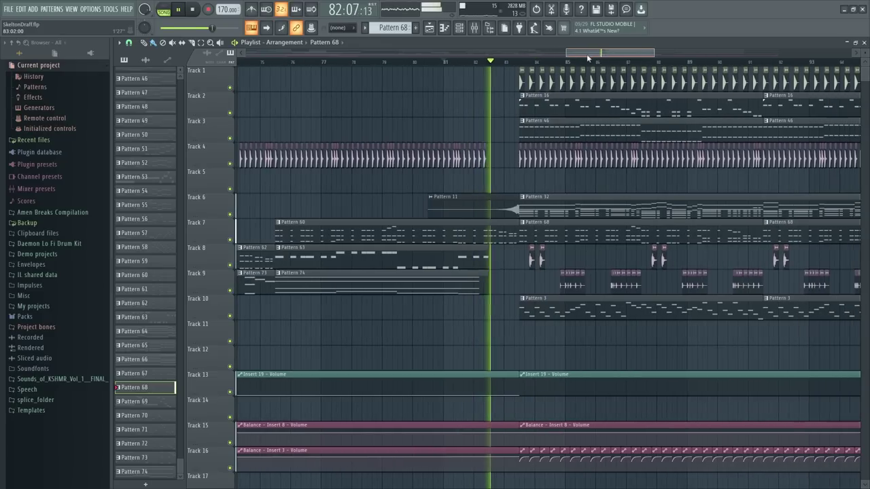
key(space)
click(515, 62)
ctrl+scroll(544, 170, up, 2)
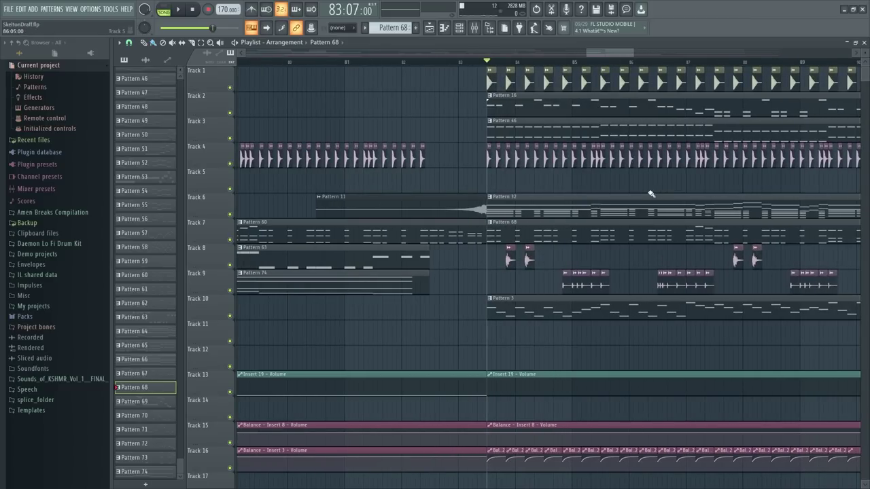
Reset the song position to 1:01 and examine the arrangement's intro and opening sections across the tracks
ctrl+scroll(569, 54, down, 6)
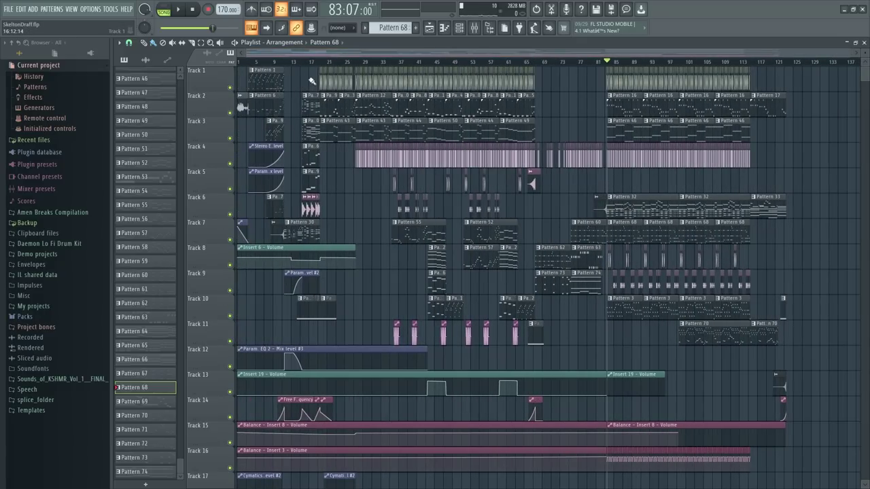
click(295, 62)
ctrl+scroll(332, 55, up, 3)
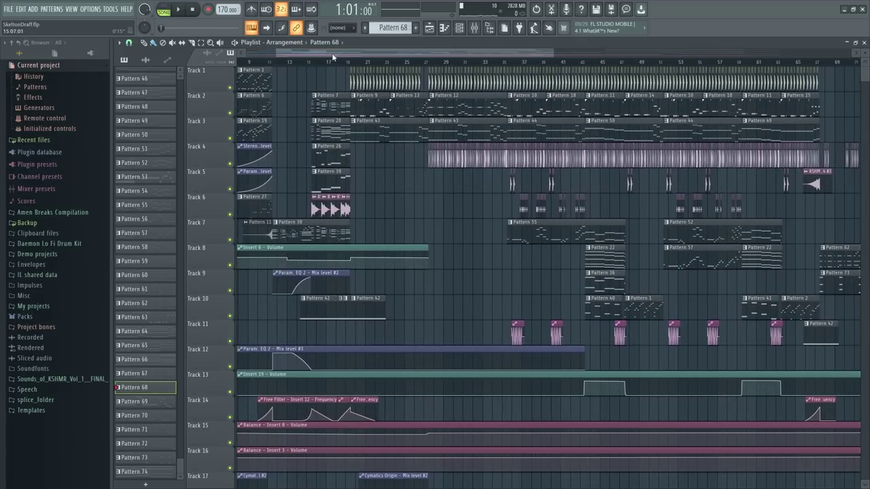
ctrl+scroll(332, 53, up, 3)
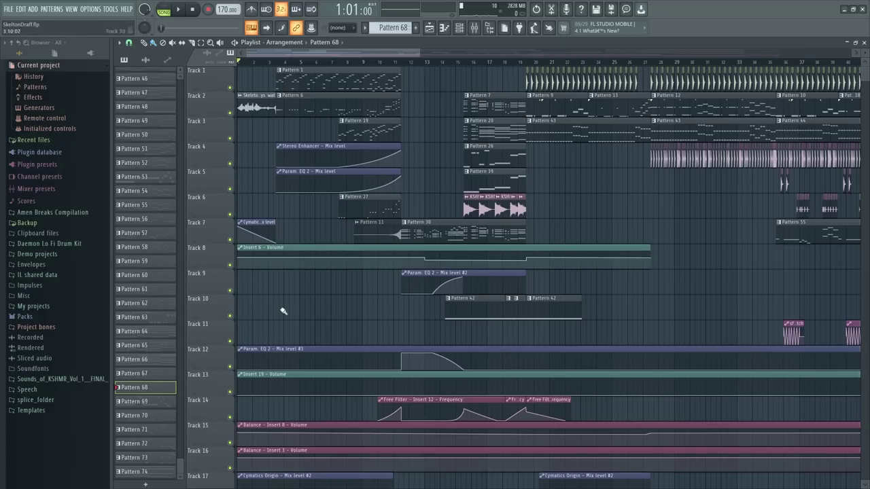
ctrl+scroll(459, 226, up, 2)
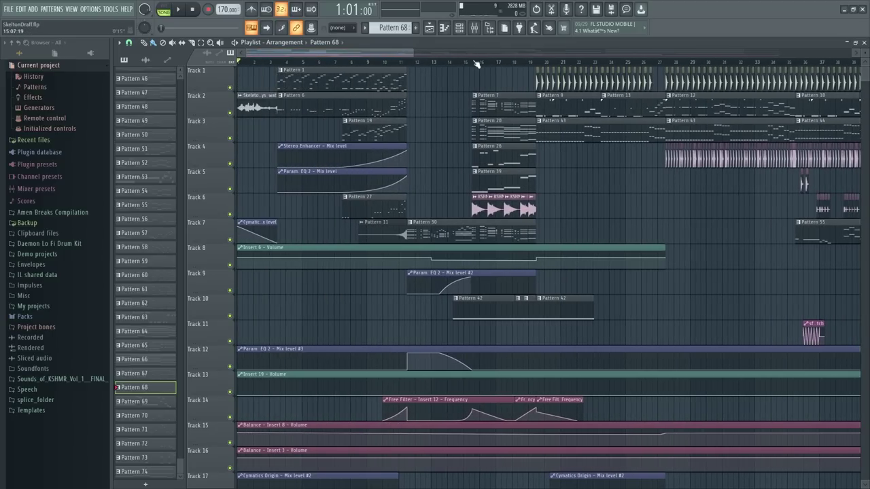
scroll(478, 63, down, 2)
scroll(361, 63, down, 4)
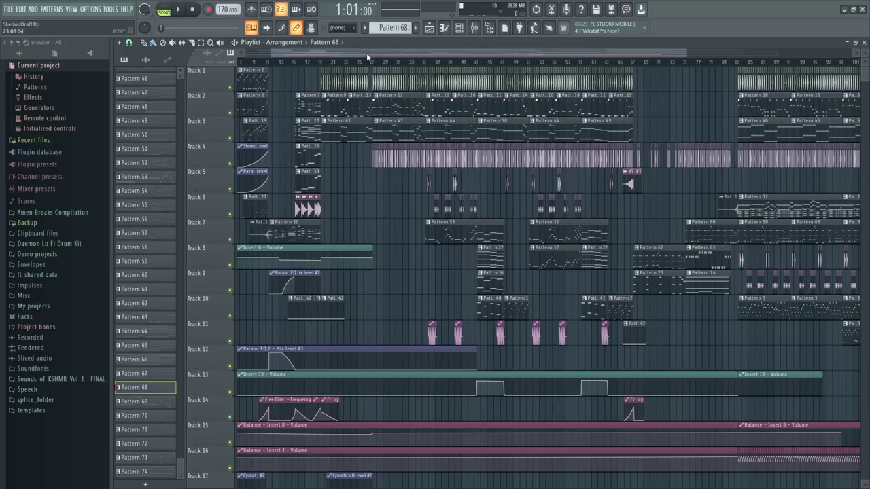
drag(366, 54, 313, 56)
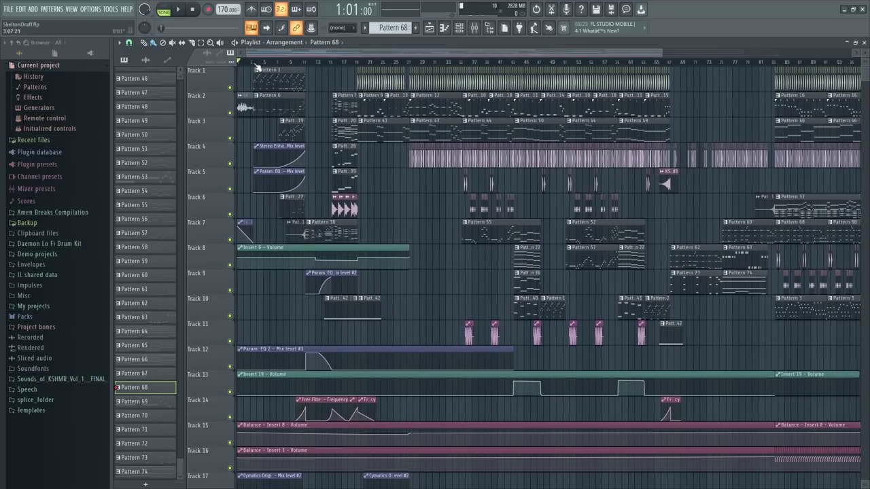
Audition the section with Patterns 7, 20, 26 and 39 from 16:01
drag(243, 64, 336, 63)
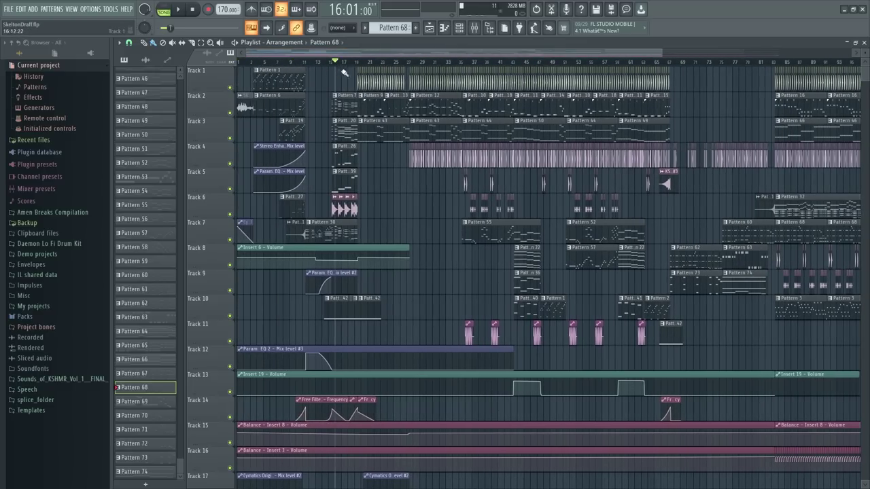
key(space)
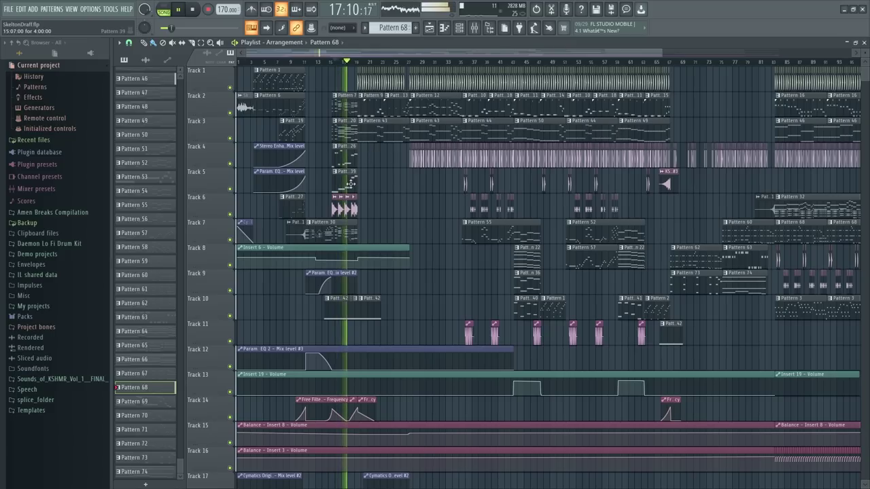
key(space)
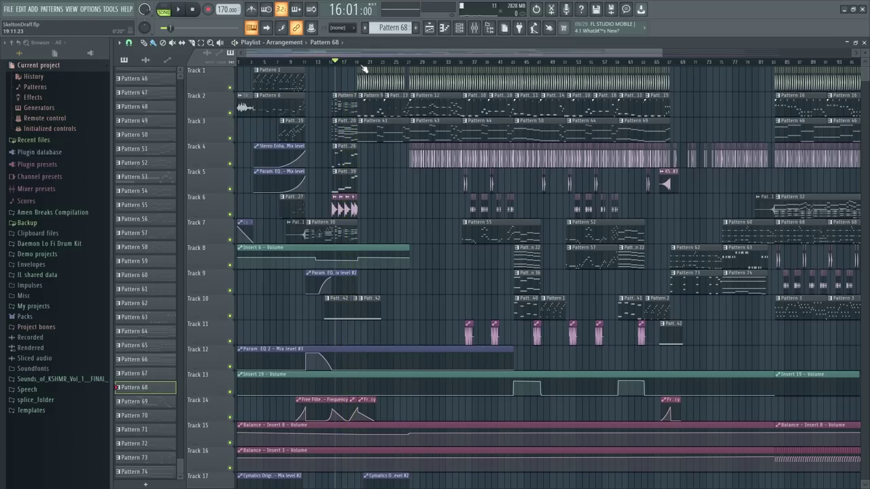
Audition the kick, Pattern 9 and Pattern 43 entry from 19:07
scroll(363, 68, up, 5)
click(333, 64)
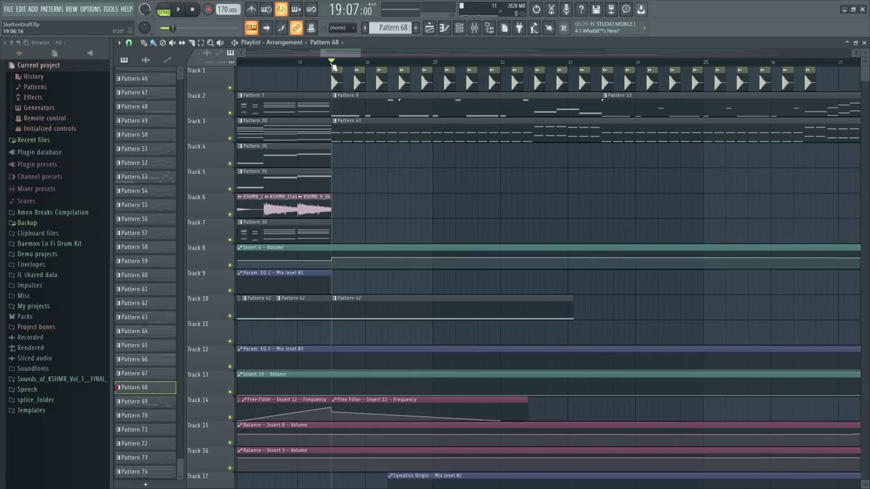
key(space)
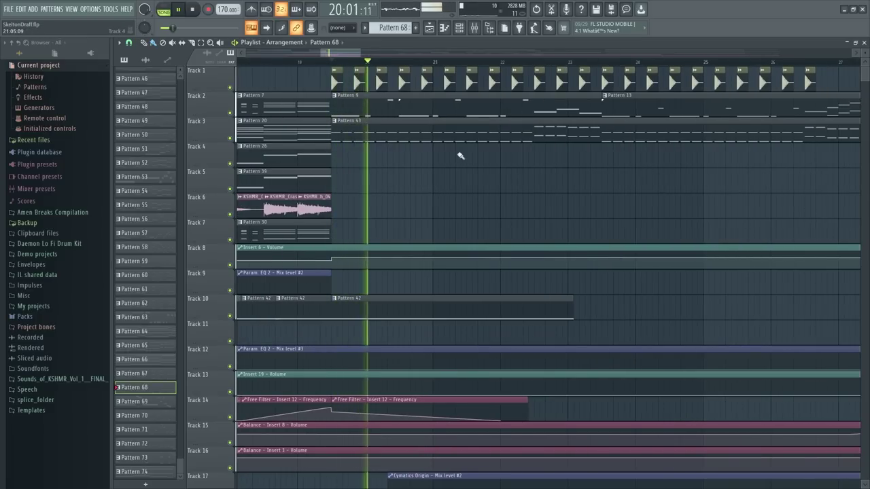
scroll(437, 81, down, 6)
key(space)
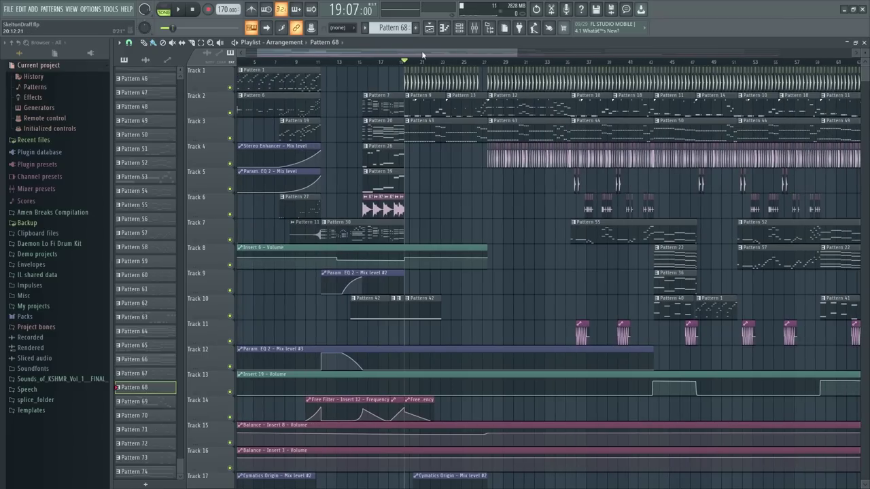
Play from 83:07 with the mixer open and only Inserts 6, 8, 13 and 14 unmuted
scroll(422, 54, right, 15)
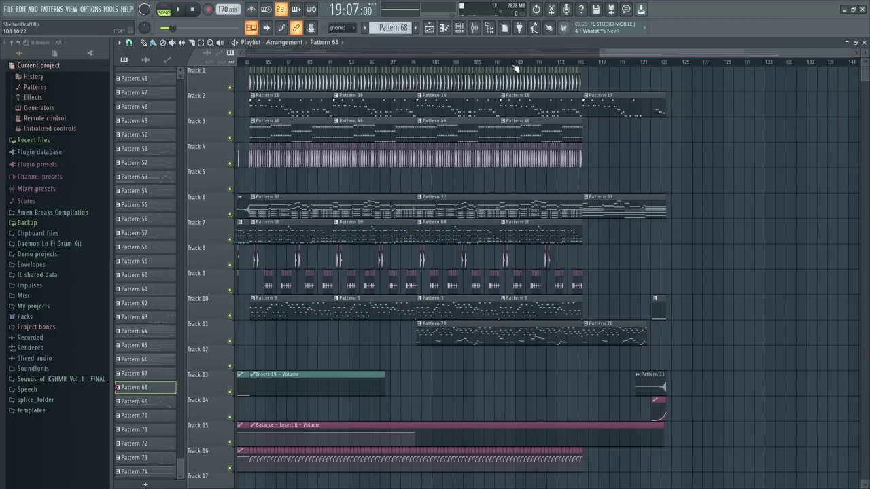
scroll(488, 65, left, 6)
scroll(469, 68, up, 2)
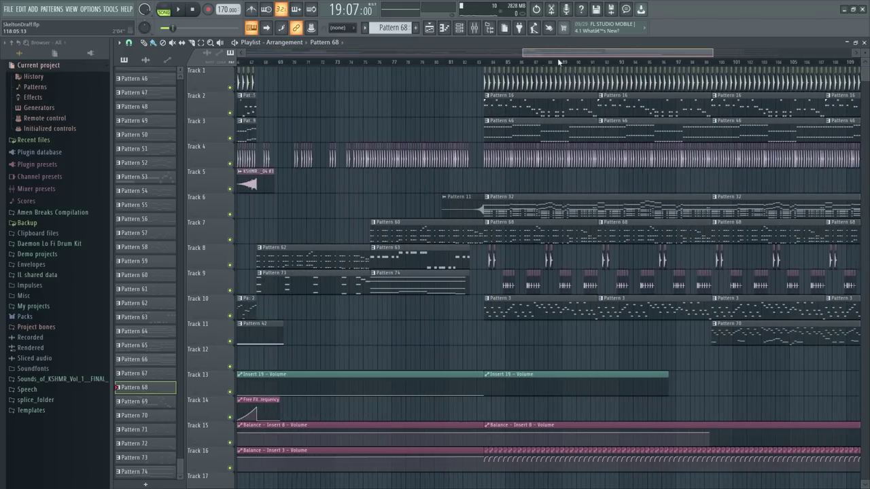
scroll(460, 68, up, 4)
click(459, 63)
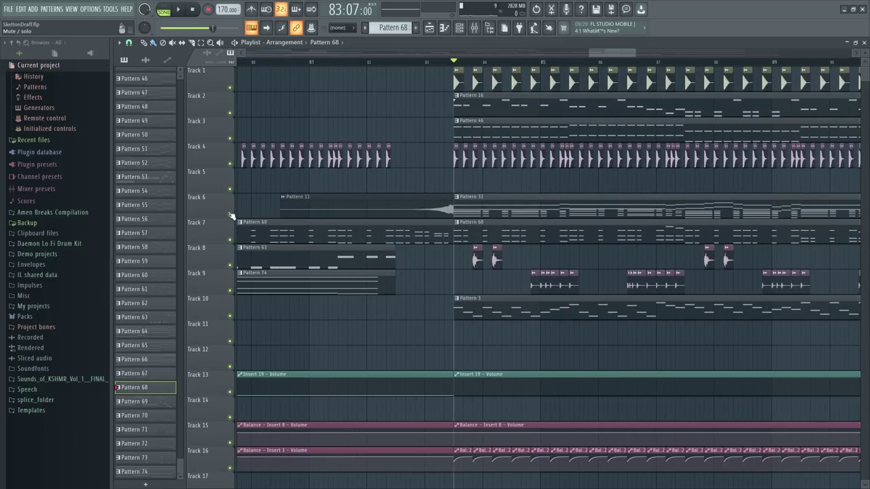
key(F9)
key(space)
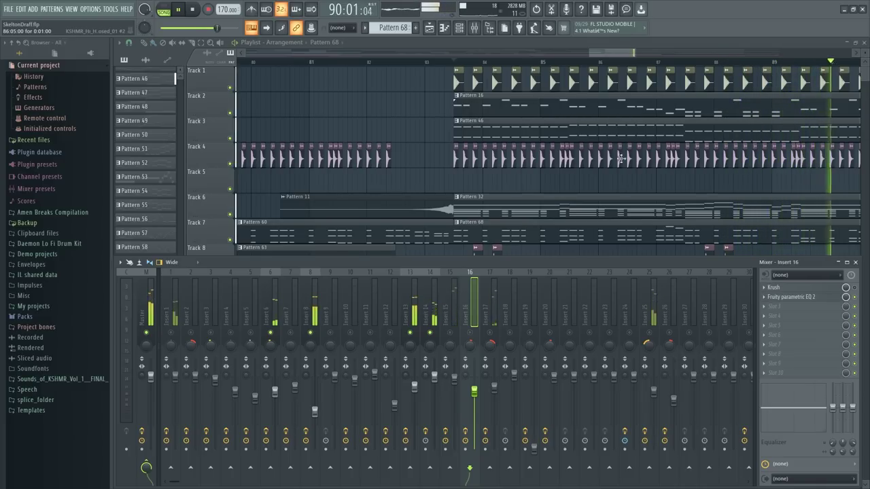
key(space)
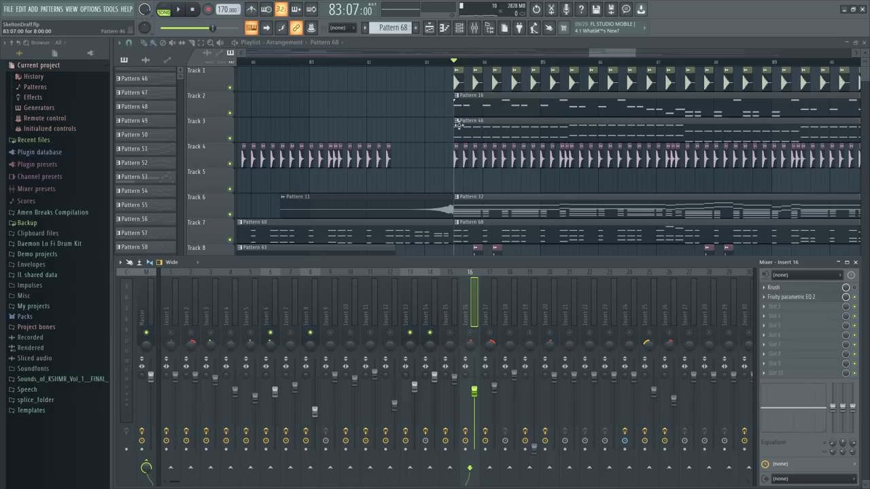
Replay the section from 83:07 and unmute mixer Insert 15 to hear the Track 8 drum hits
key(space)
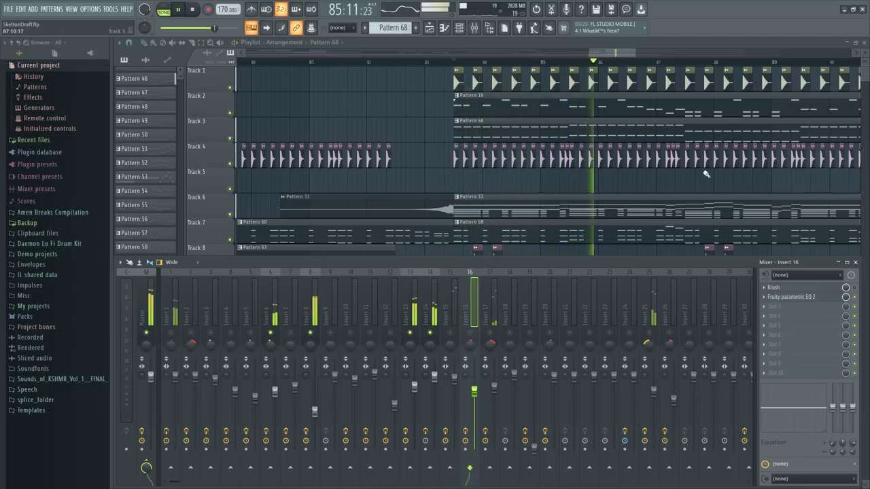
scroll(707, 180, down, 3)
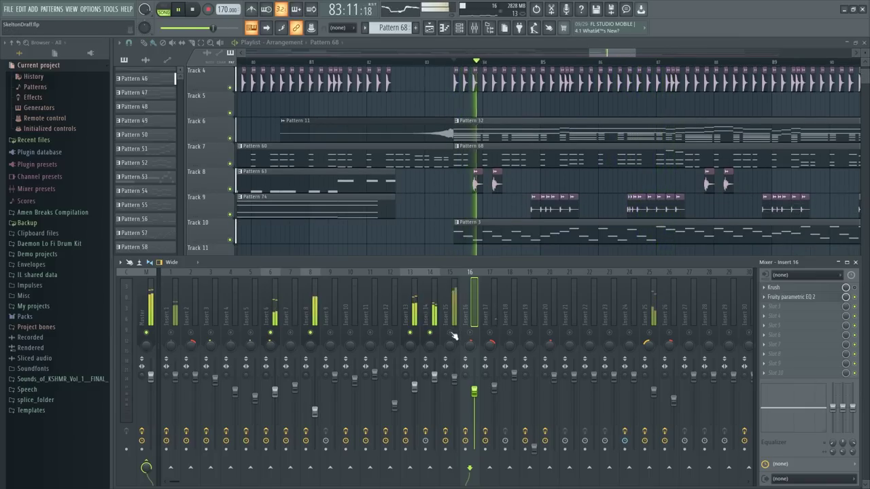
key(space)
key(space)
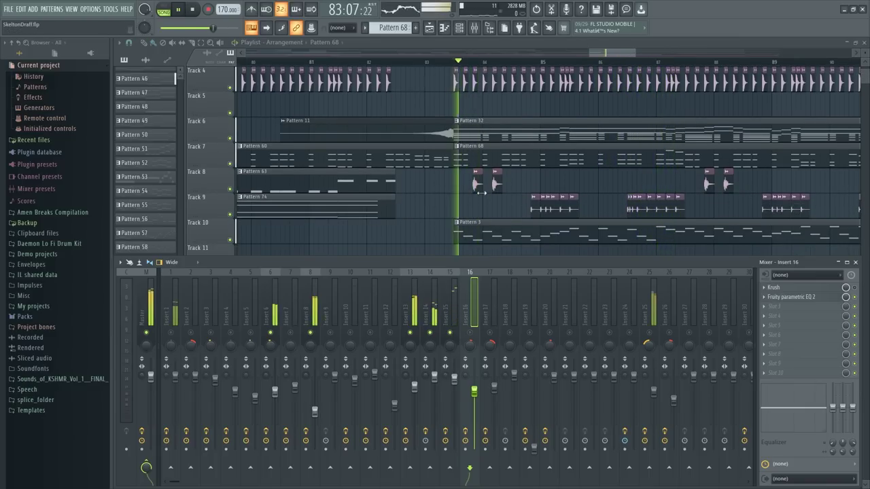
Unmute mixer Insert 17 to add the Track 9 claps, and play the section from 83:07 with the mixer hidden partway
key(space)
key(space)
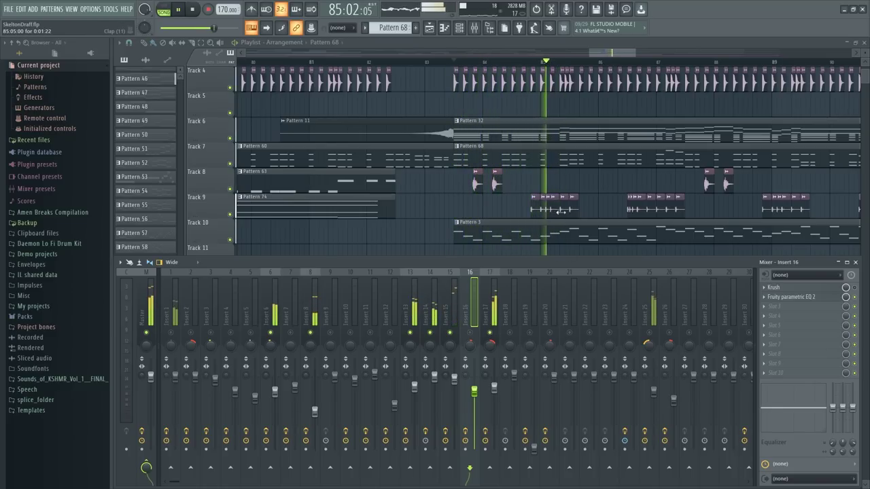
scroll(599, 102, down, 4)
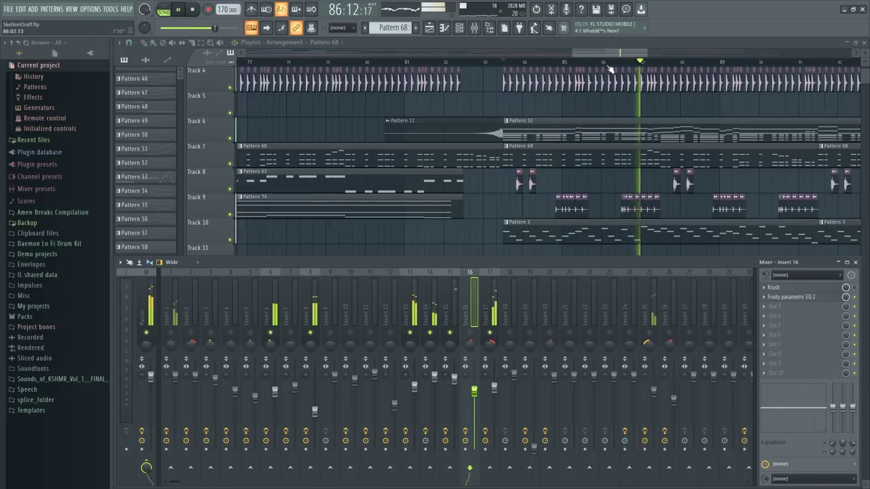
key(F9)
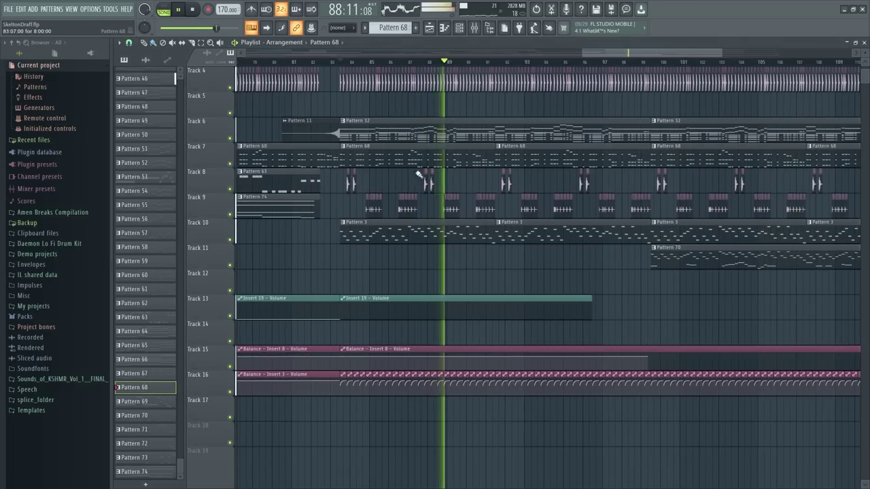
scroll(472, 257, up, 3)
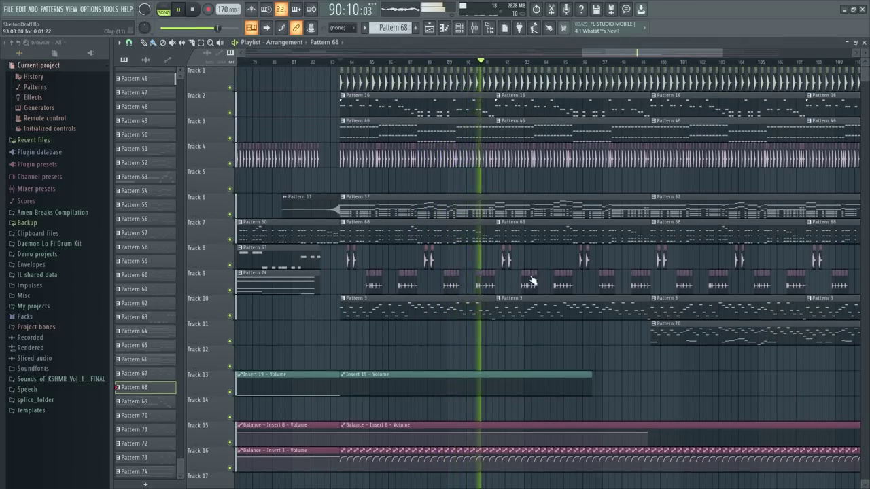
key(space)
Open Pattern 3 from Track 10 in the piano roll and play its notes on their own from the start
key(F9)
scroll(289, 236, up, 4)
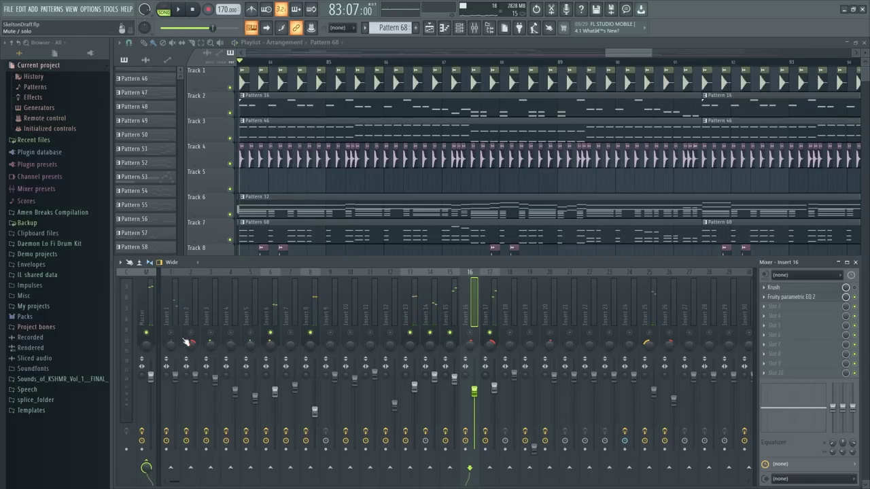
scroll(363, 196, down, 4)
double_click(320, 161)
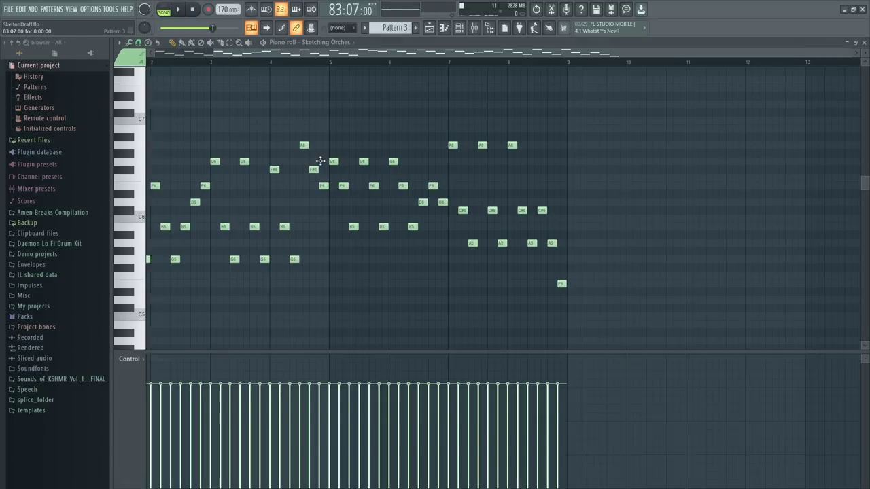
scroll(340, 102, left, 2)
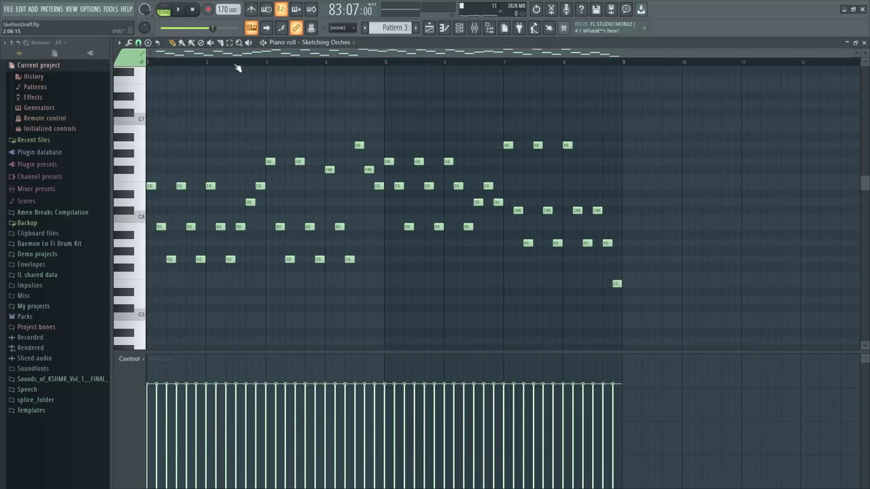
key(space)
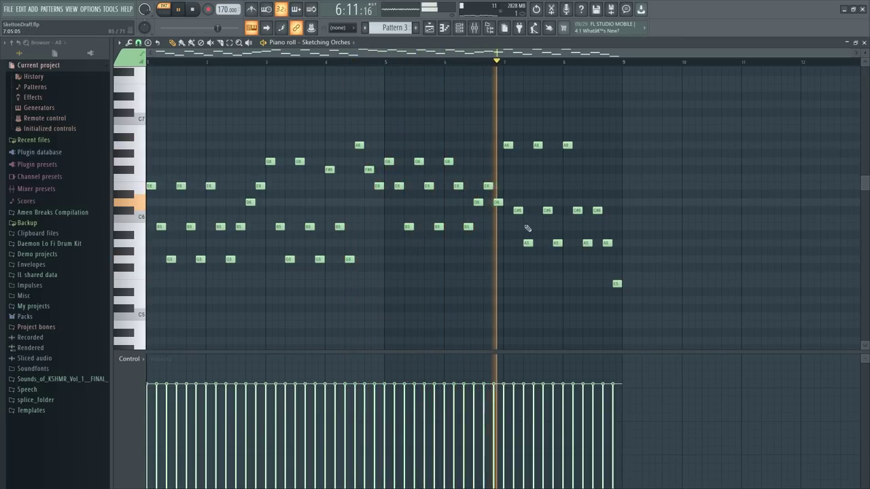
key(space)
Switch back to song mode and play the arrangement from 83:07 in the playlist
key(l)
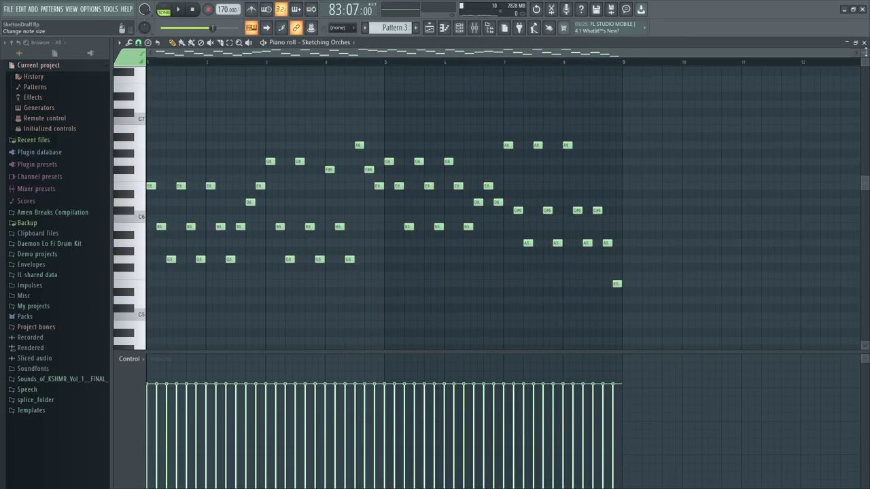
key(F5)
key(space)
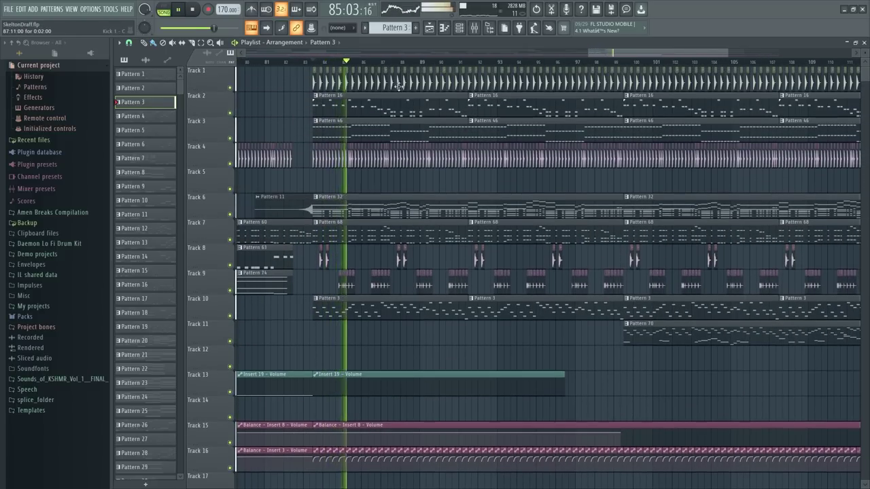
Open Pattern 68 from Track 7 in the piano roll, solo mixer Insert 25 and play the pattern
scroll(401, 87, up, 3)
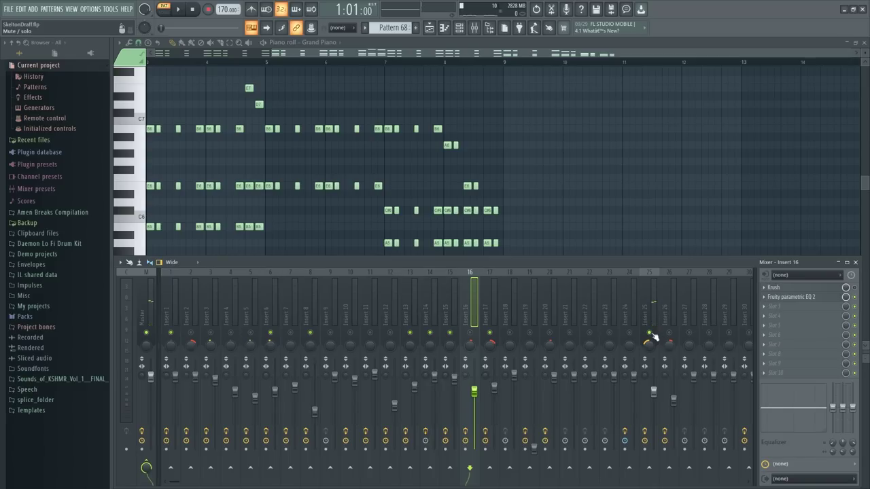
right_click(652, 333)
key(F9)
scroll(187, 72, left, 2)
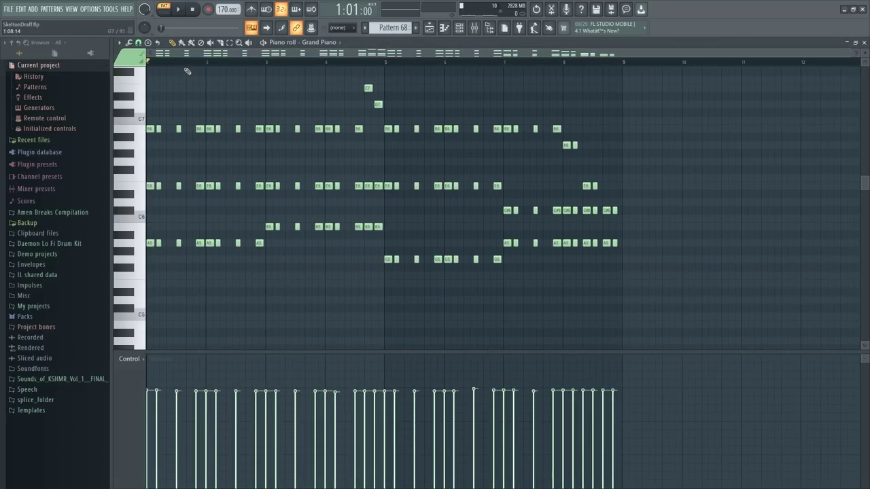
key(space)
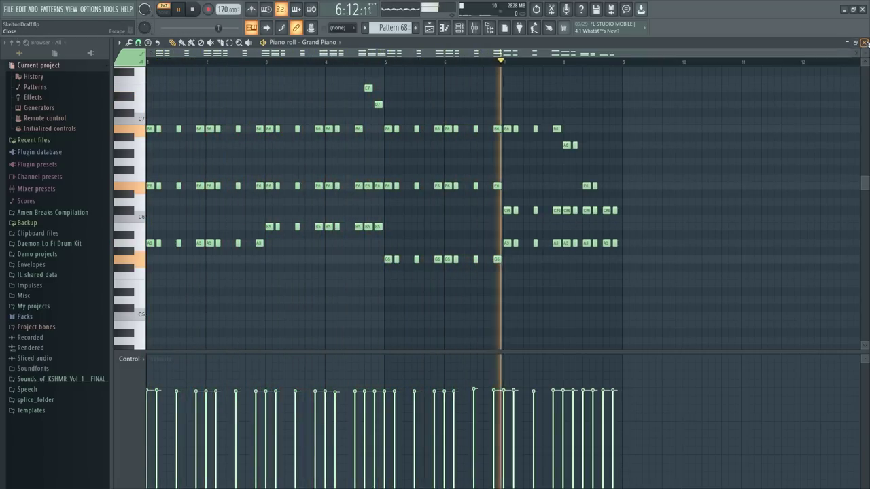
key(F7)
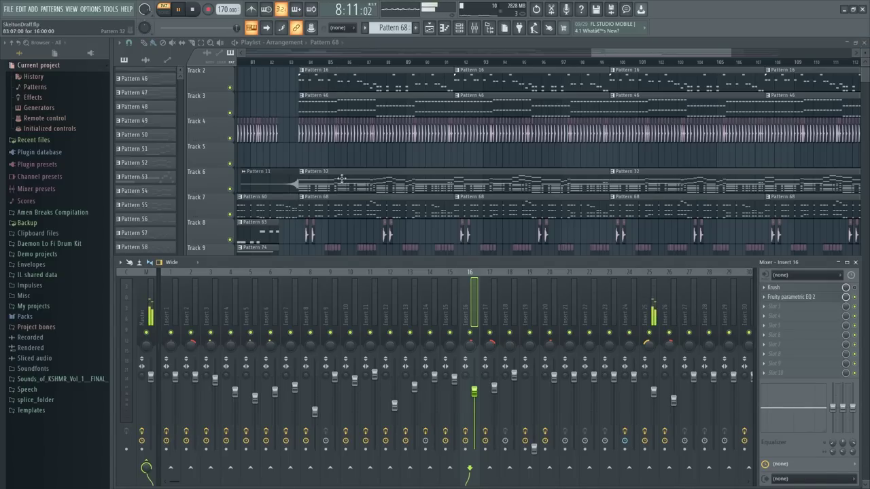
key(space)
Open Pattern 32 from Track 6 in the piano roll and examine its melody, octave and chord notes
scroll(296, 66, up, 4)
scroll(295, 66, up, 2)
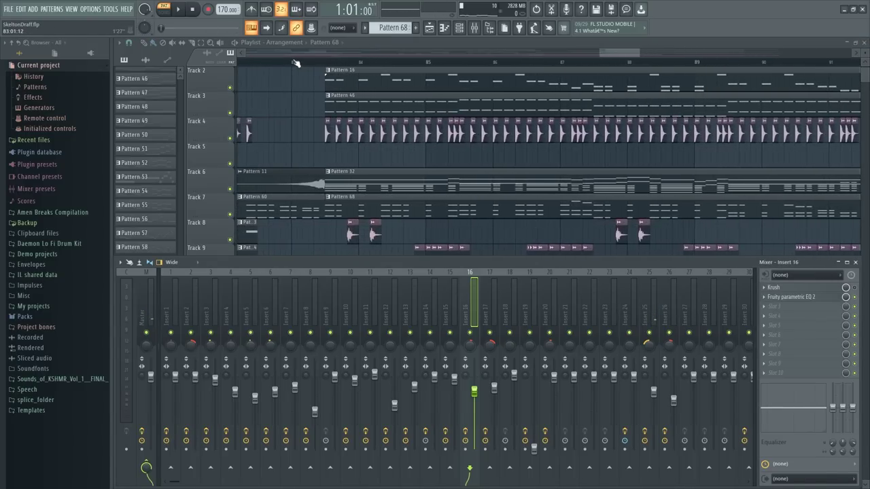
scroll(393, 235, down, 2)
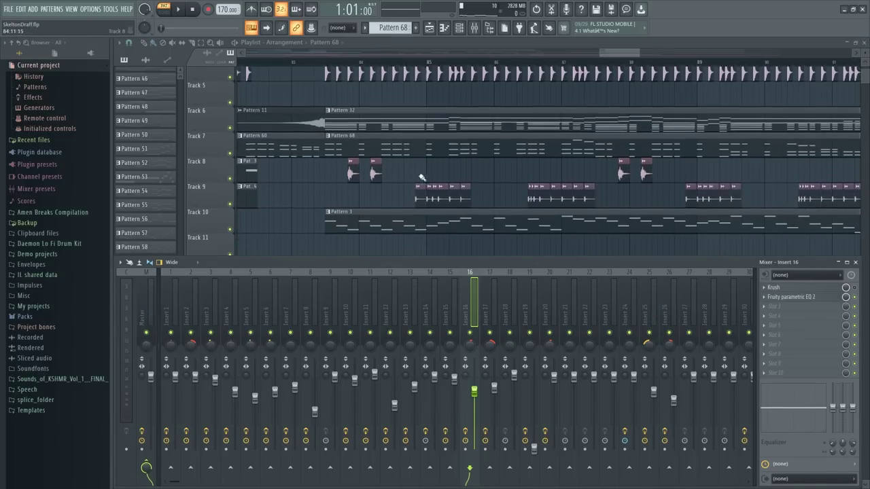
double_click(370, 128)
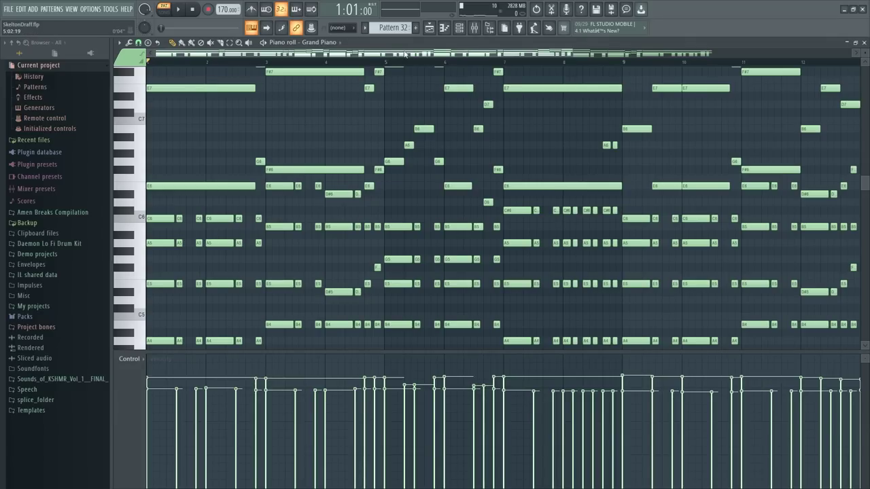
scroll(450, 217, down, 3)
scroll(451, 218, up, 3)
scroll(450, 218, up, 2)
scroll(594, 183, down, 1)
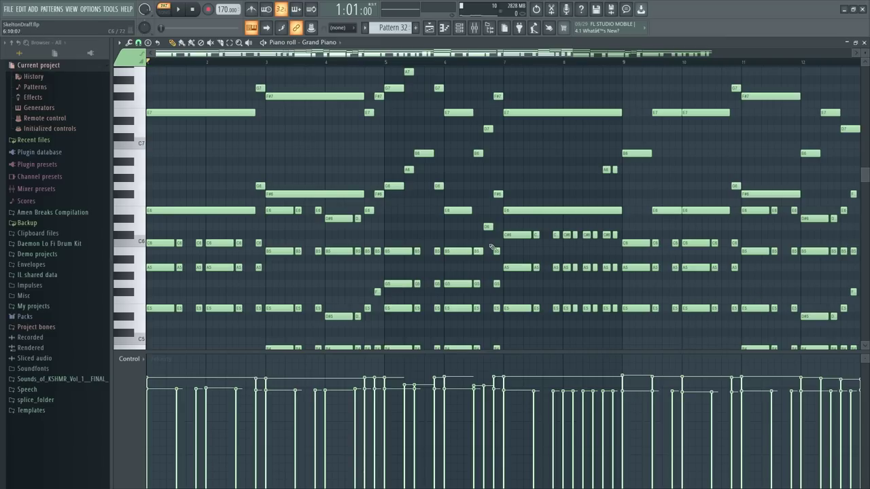
scroll(476, 247, up, 1)
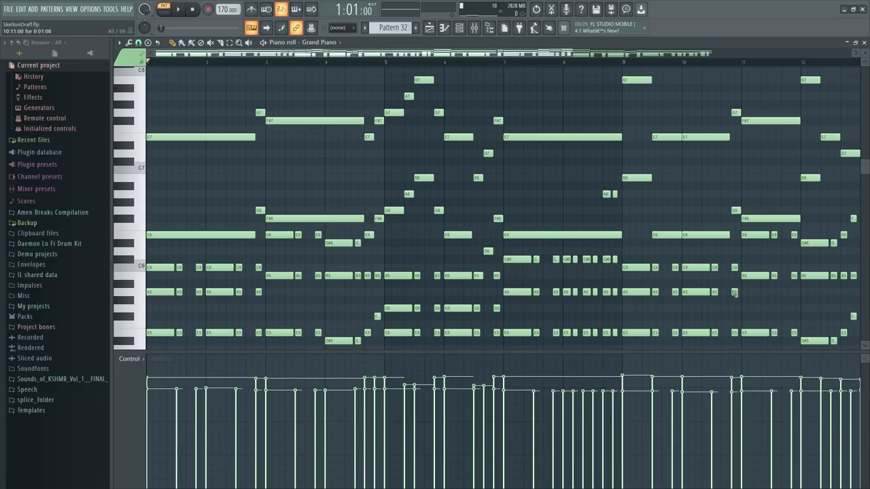
scroll(537, 272, down, 5)
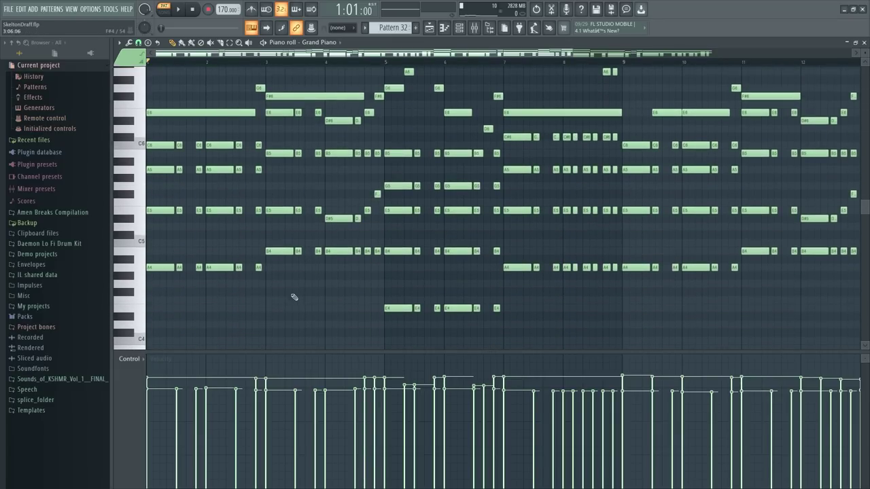
scroll(296, 292, up, 3)
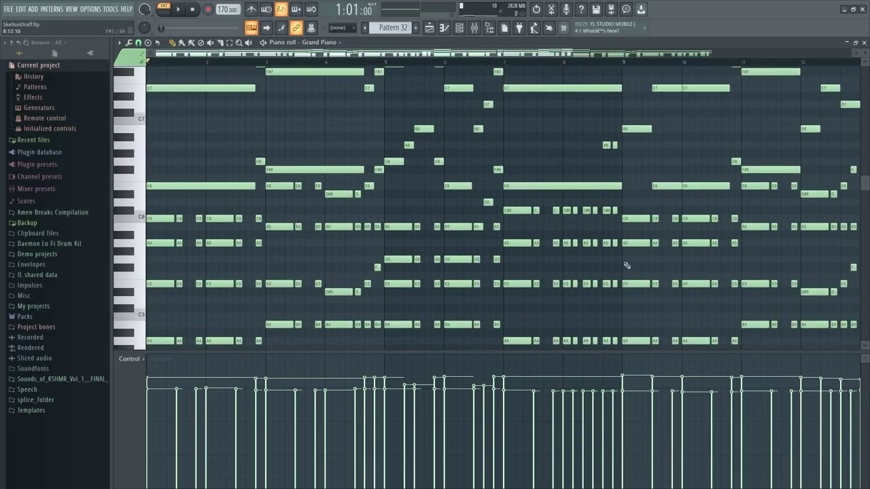
scroll(613, 271, down, 2)
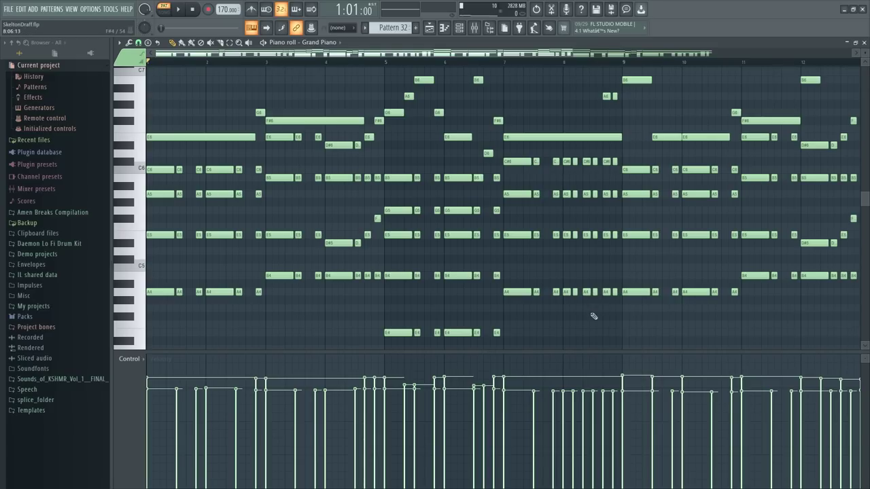
Try adding low E4 notes beneath the chords in bars 9 and 10 of Pattern 32
click(627, 332)
click(654, 332)
click(683, 333)
right_click(697, 333)
right_click(659, 332)
right_click(628, 333)
Show the full note range of Pattern 32 and play the pattern from its start to bar 15
scroll(278, 188, down, 1)
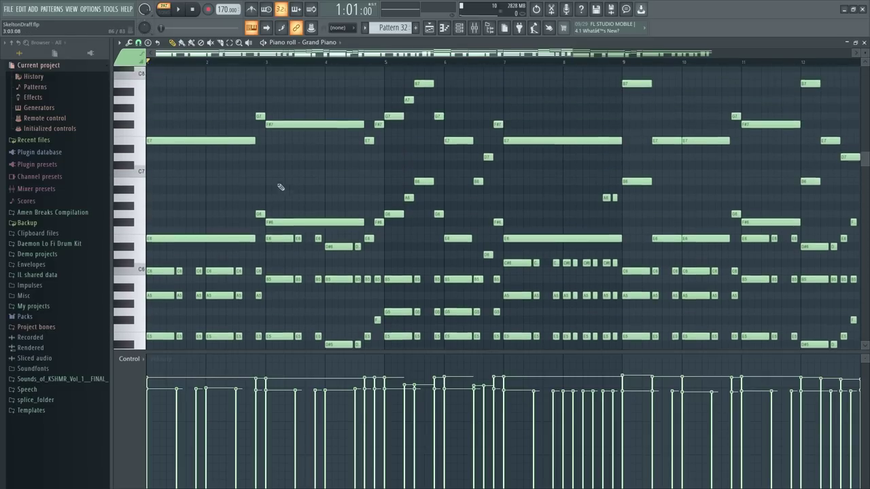
scroll(460, 235, up, 7)
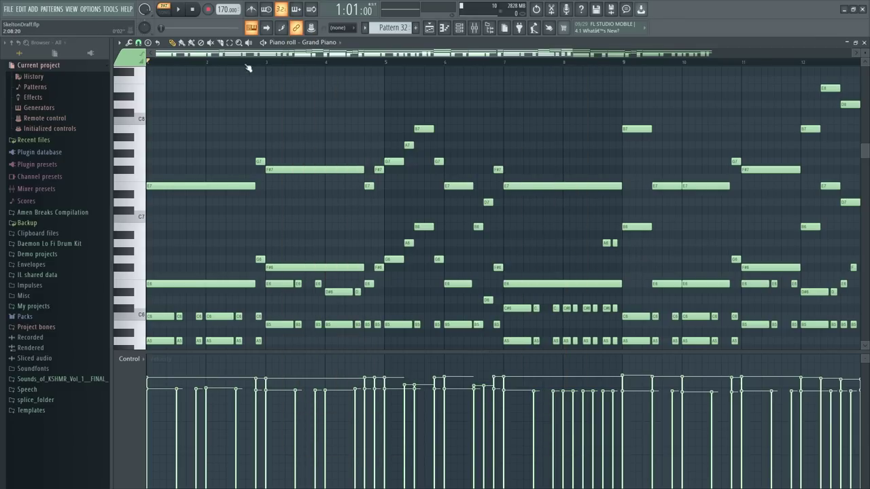
scroll(231, 57, down, 2)
scroll(447, 159, down, 3)
scroll(555, 197, up, 4)
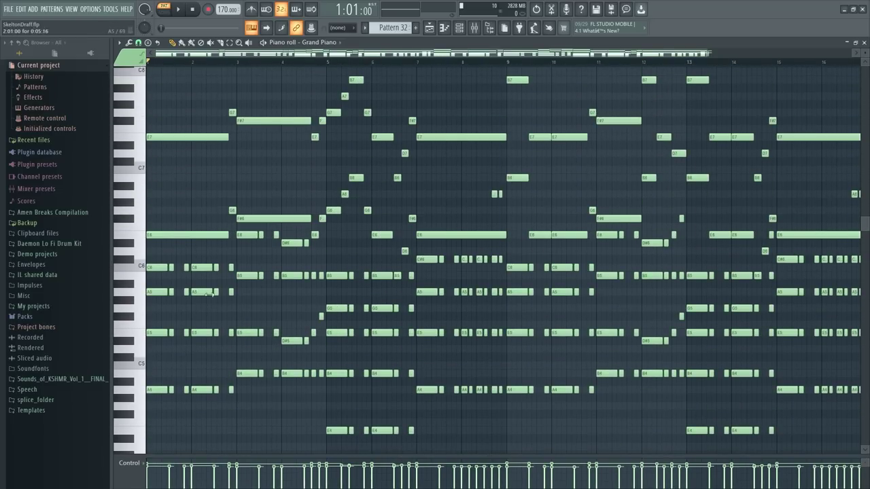
key(space)
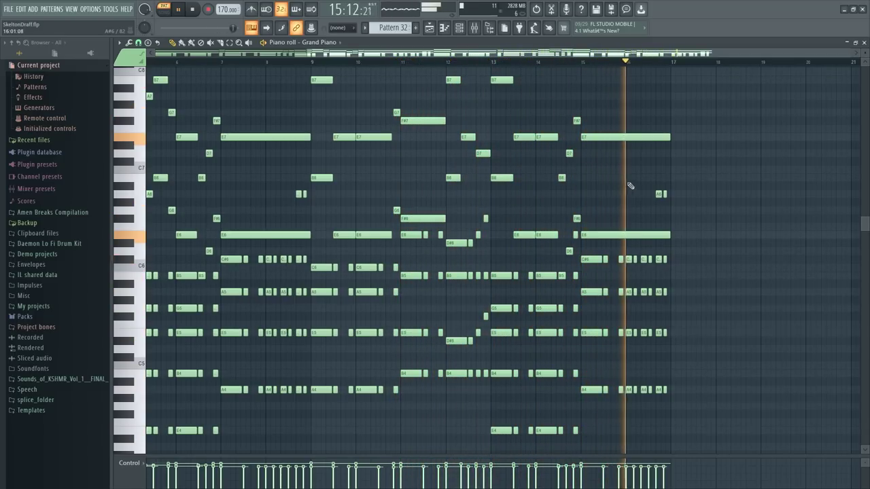
key(space)
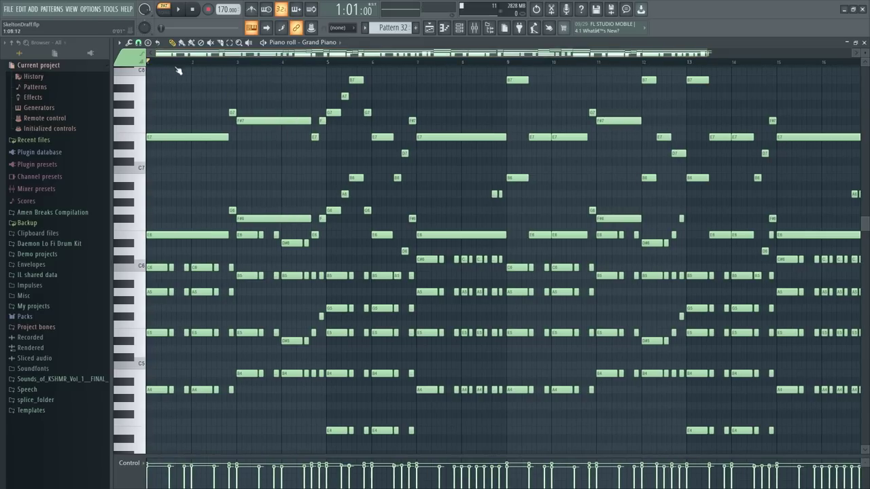
Replay the opening bars of Pattern 32 at a closer horizontal zoom
scroll(170, 68, up, 3)
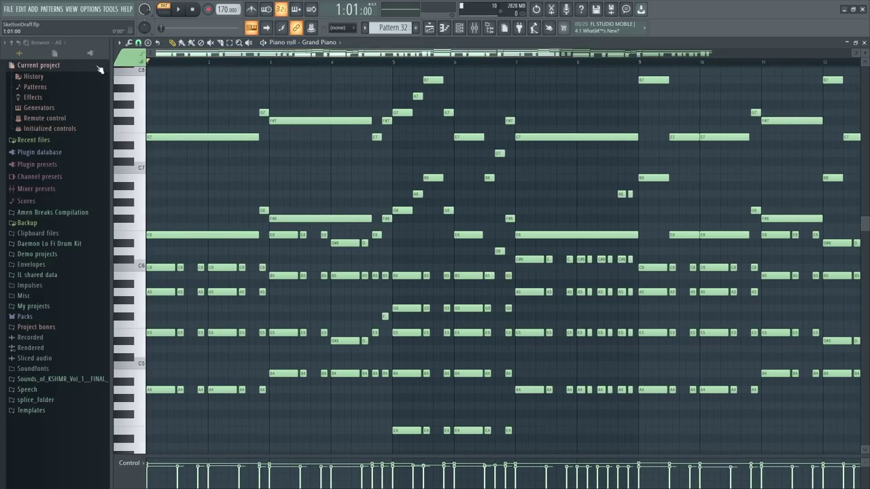
key(space)
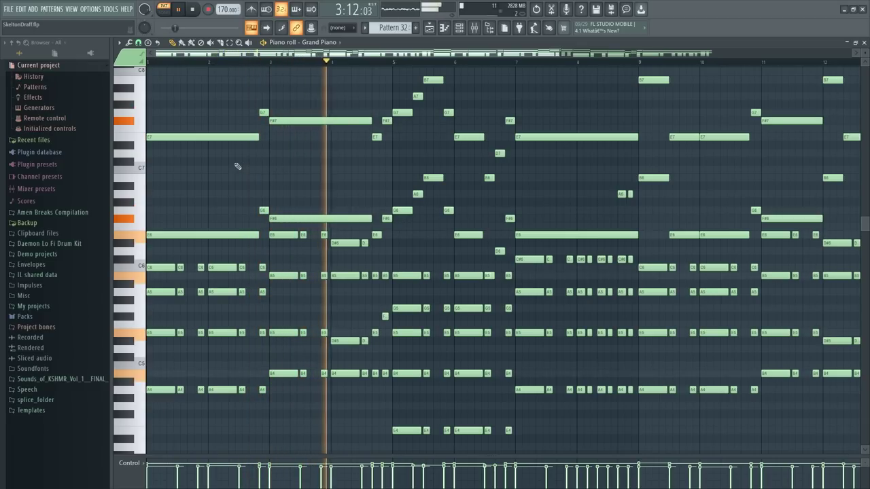
key(space)
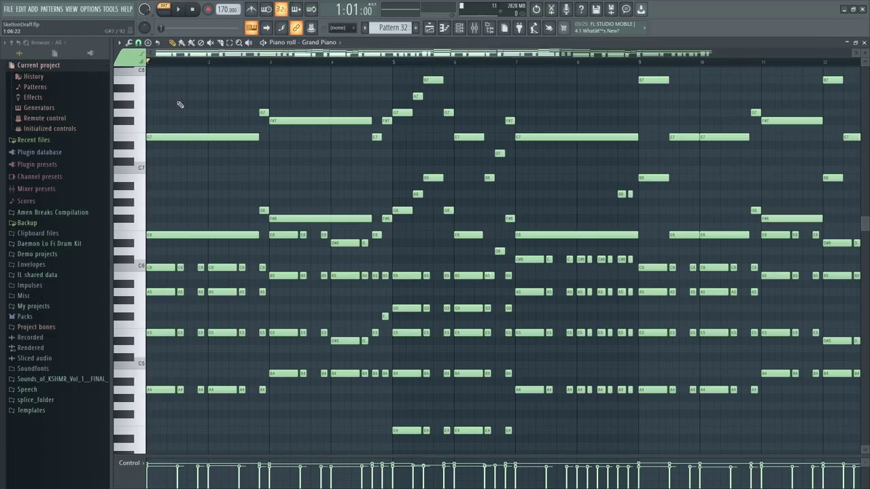
scroll(190, 107, up, 1)
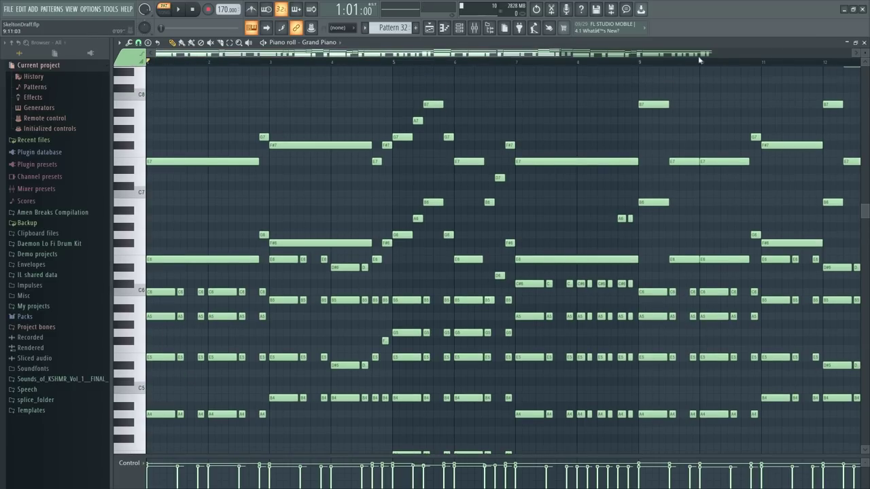
Close the piano roll, solo Track 10 in the playlist and play Pattern 3 from 83:07
click(864, 42)
scroll(352, 146, up, 3)
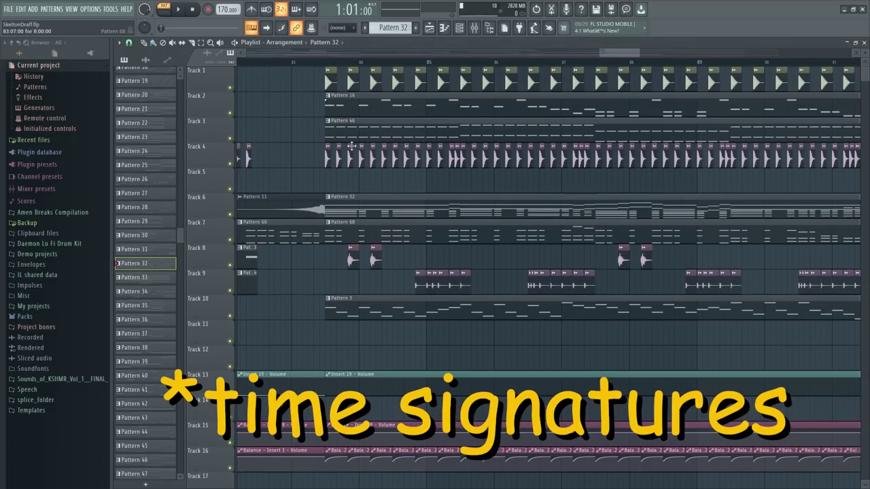
scroll(333, 66, up, 2)
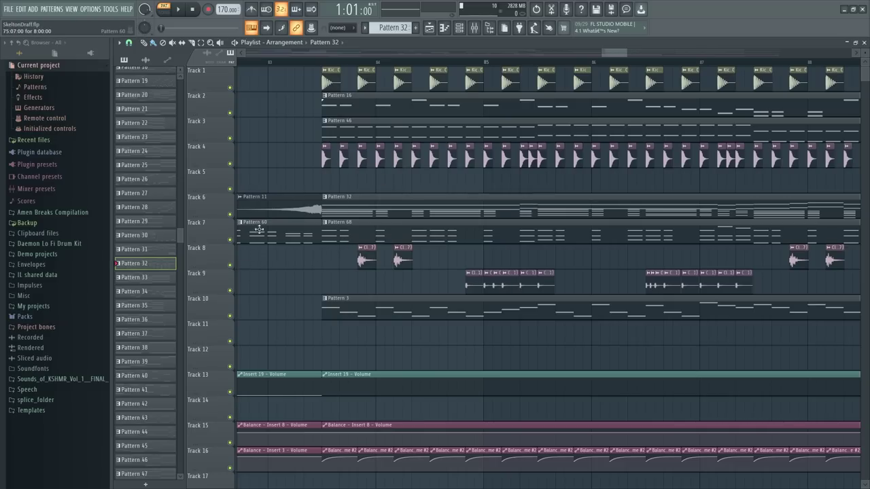
ctrl+click(230, 316)
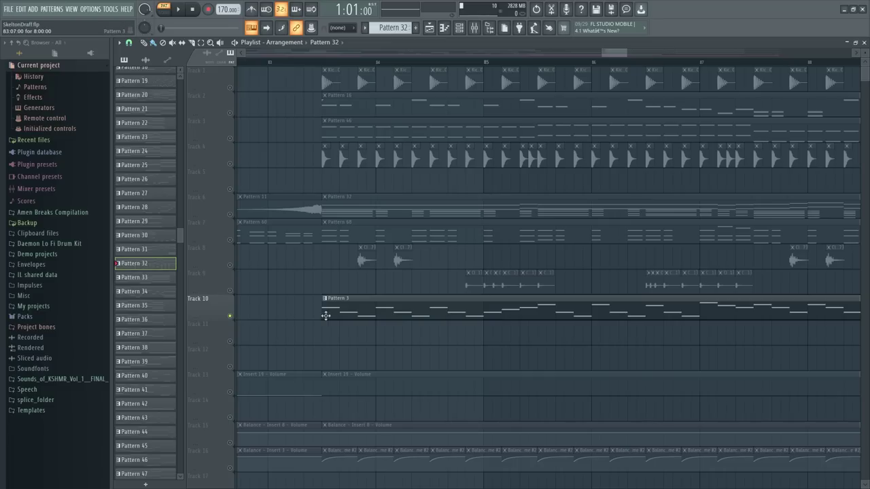
key(l)
key(space)
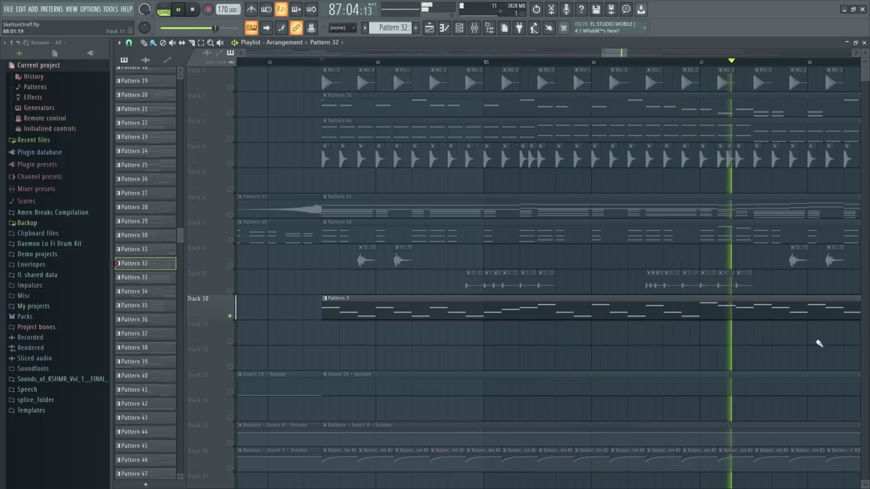
key(space)
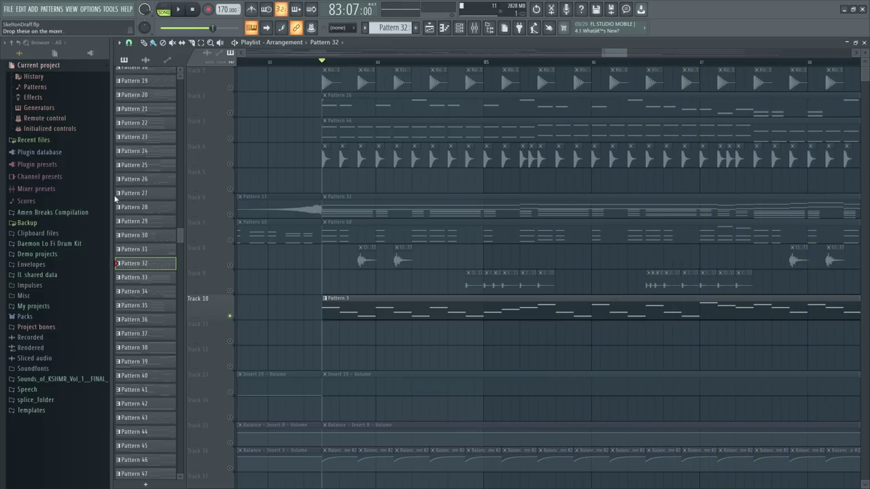
Solo Track 6 and play Pattern 32 from 83:07
key(space)
key(F9)
key(F9)
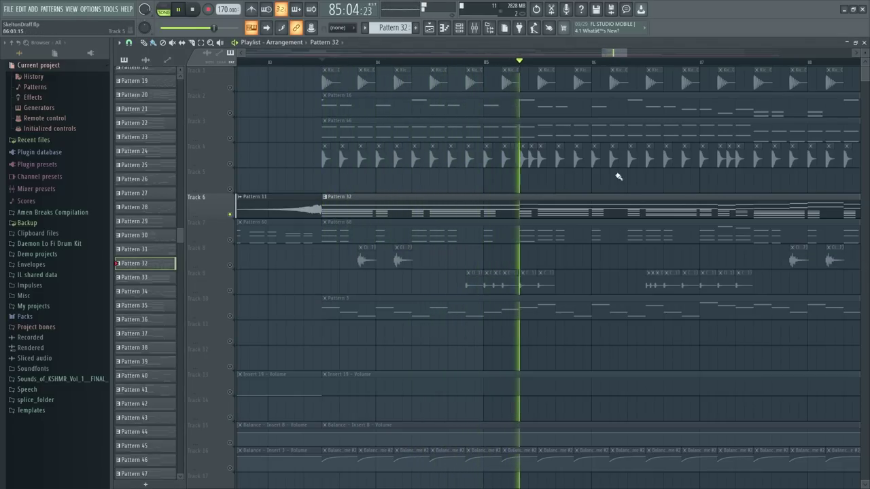
Unmute Track 1 and replay from 83:07 to hear the kick together with Pattern 32
key(space)
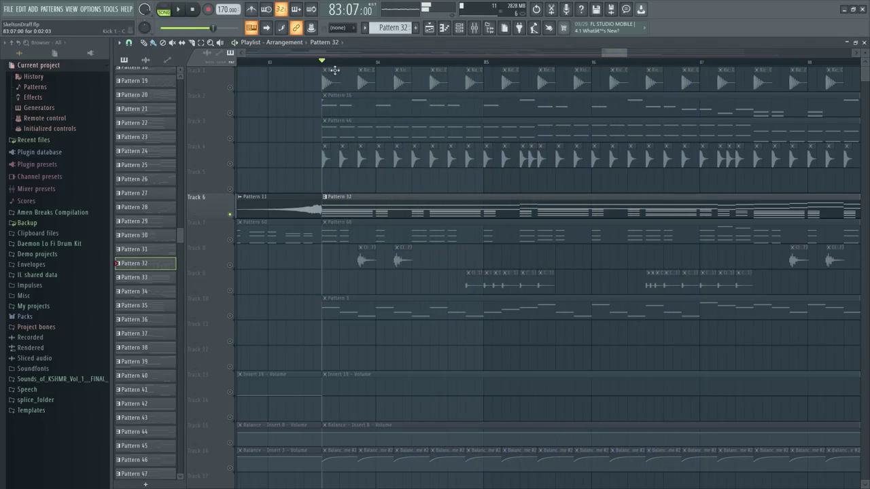
click(230, 87)
key(space)
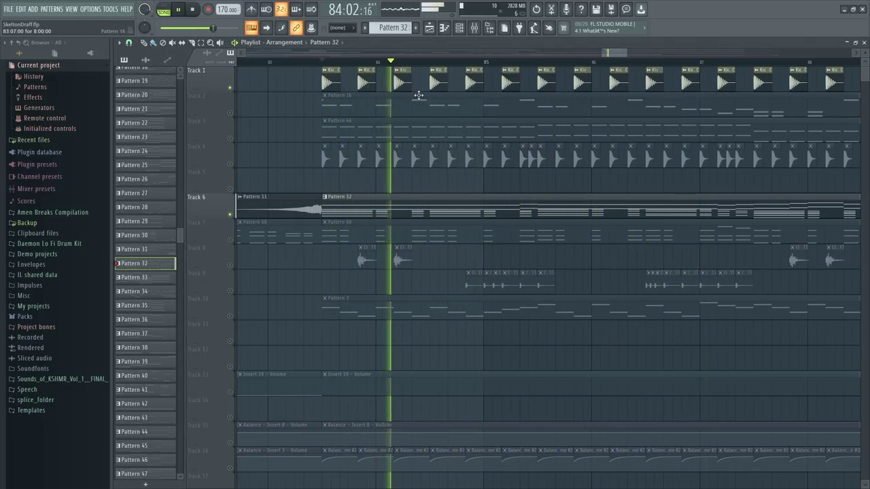
Play Tracks 1 and 6 once more from 83:07 into bar 88
key(space)
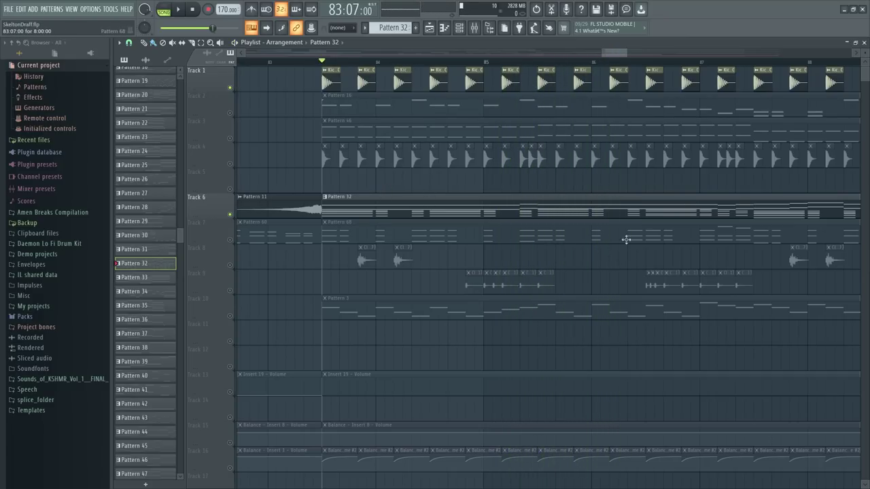
key(space)
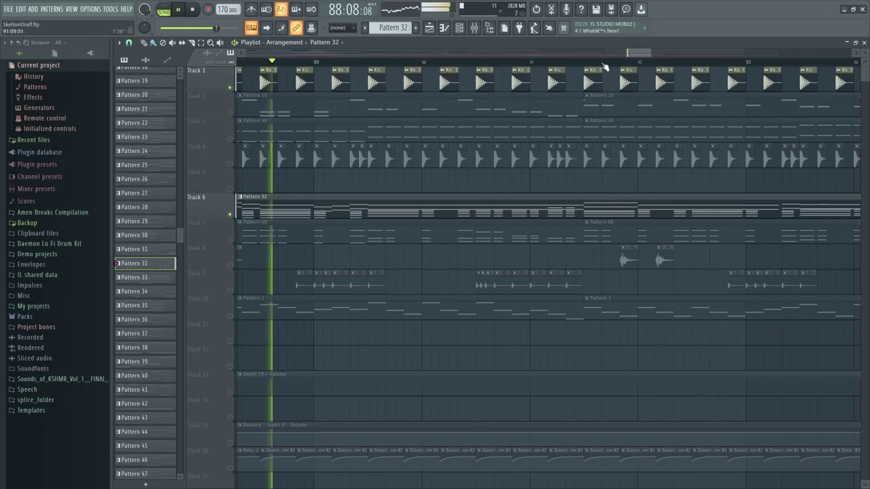
scroll(599, 68, down, 3)
key(space)
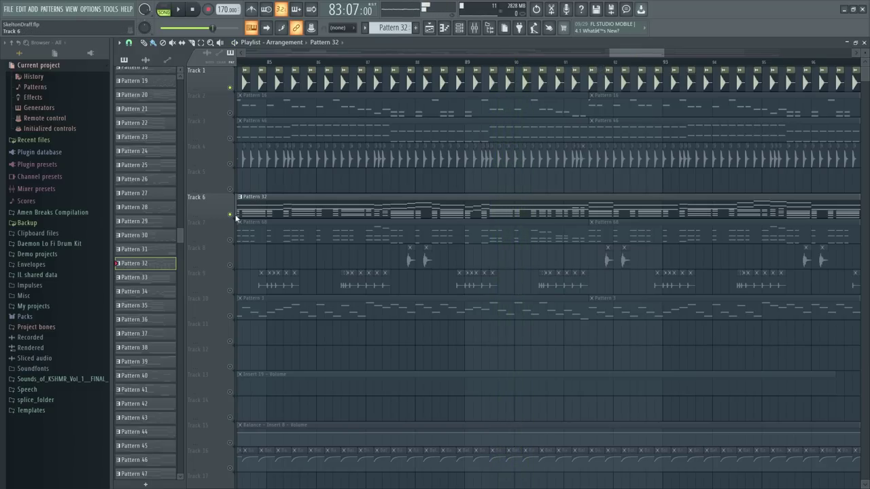
Unsolo Track 6 to restore all tracks and play the full arrangement from 75:05 through bar 93
right_click(232, 215)
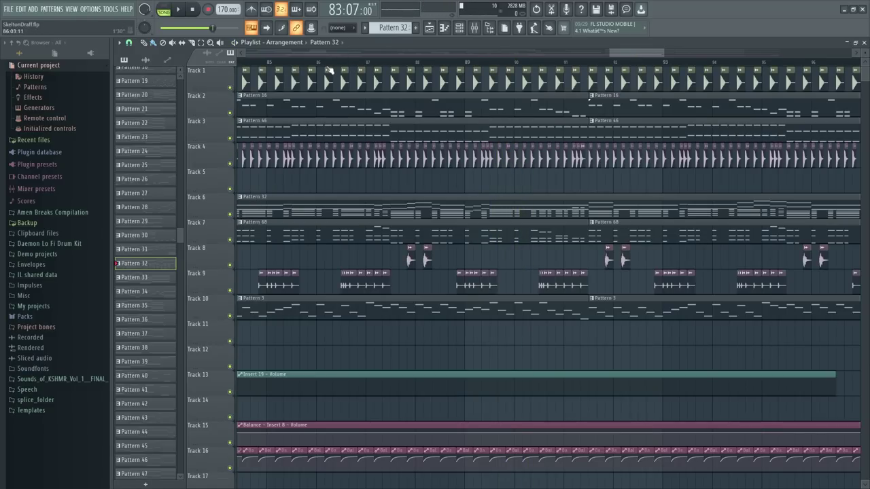
scroll(329, 70, down, 5)
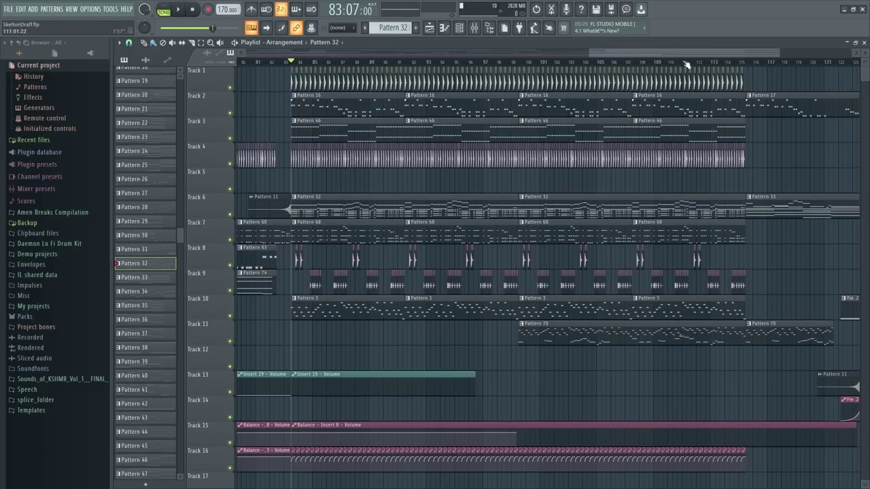
scroll(385, 106, left, 5)
click(343, 68)
key(space)
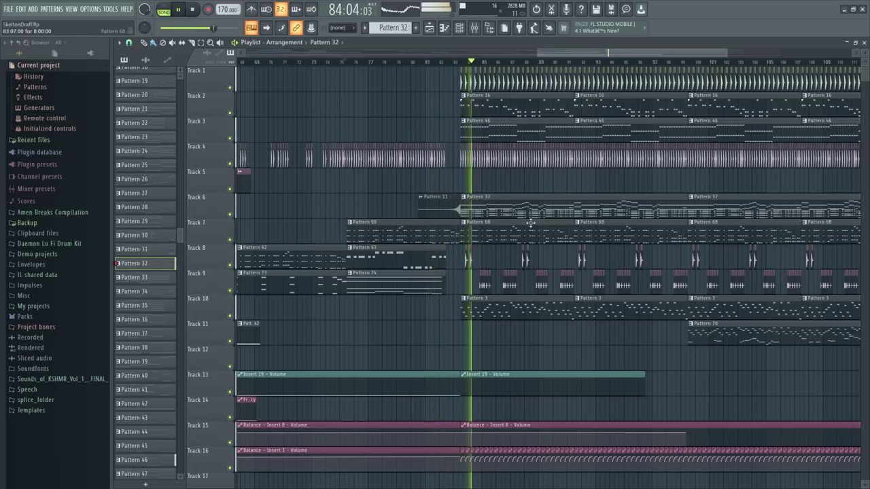
drag(567, 54, 599, 54)
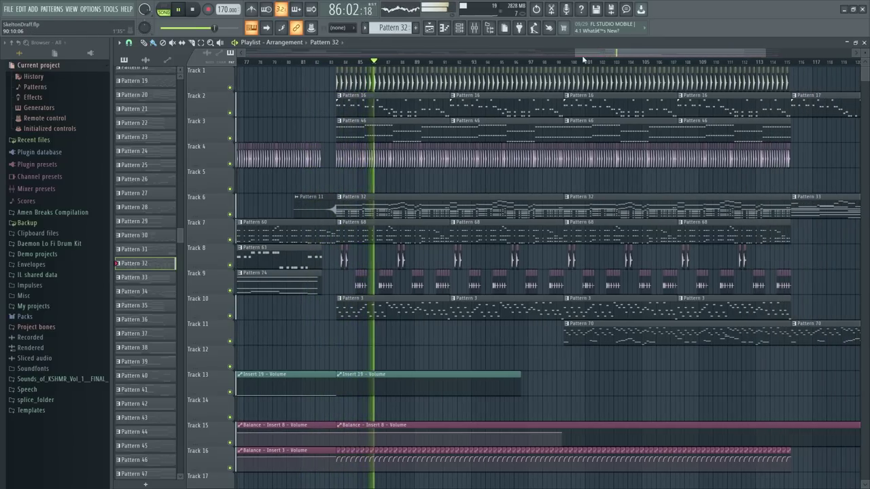
scroll(514, 64, up, 2)
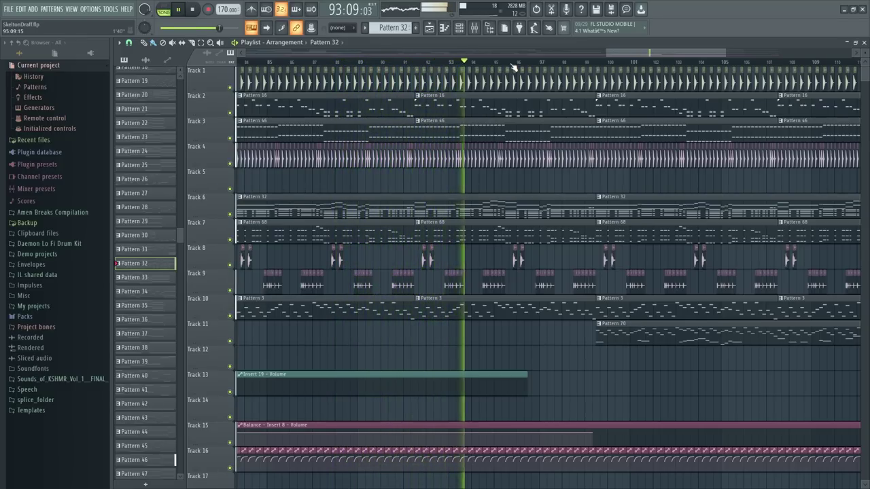
key(space)
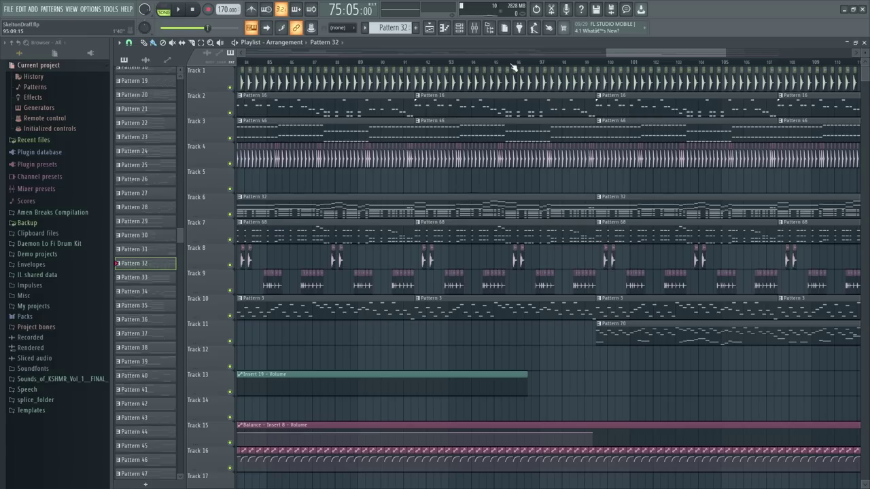
Open Pattern 66 from the pattern list in the piano roll, examine its chord notes during playback, and return to the playlist
scroll(529, 68, left, 5)
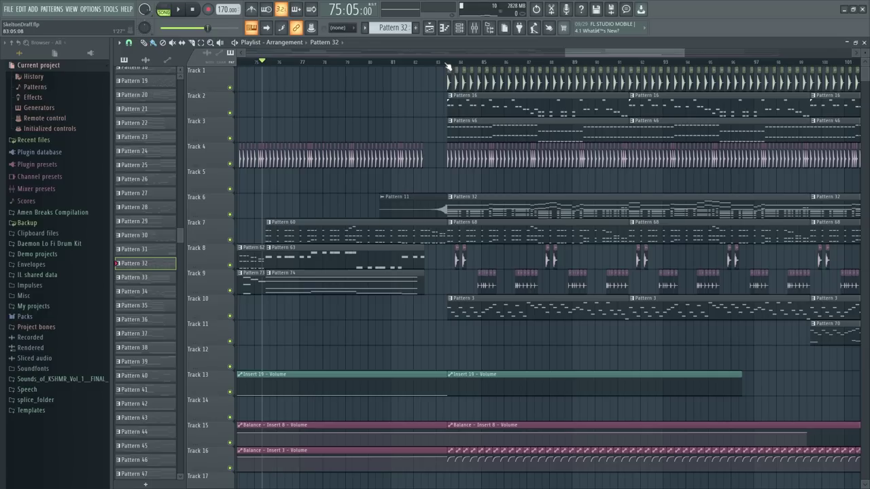
scroll(163, 204, up, 6)
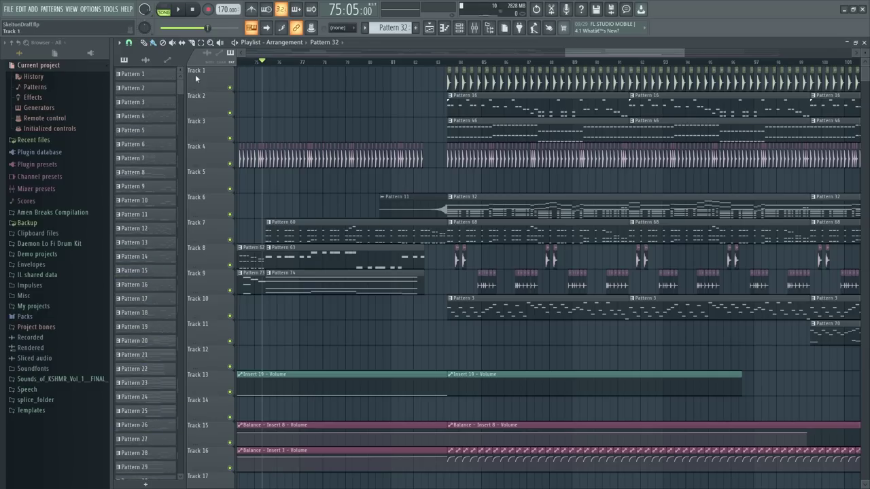
drag(181, 90, 185, 484)
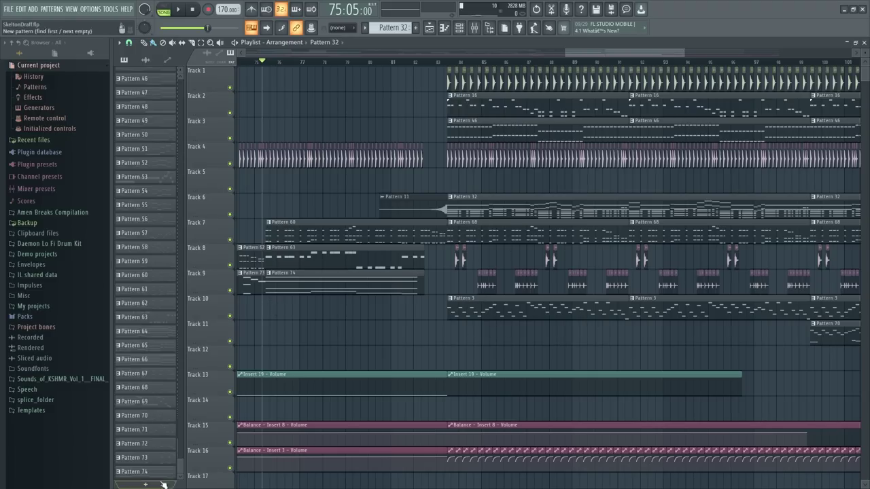
click(144, 360)
key(F7)
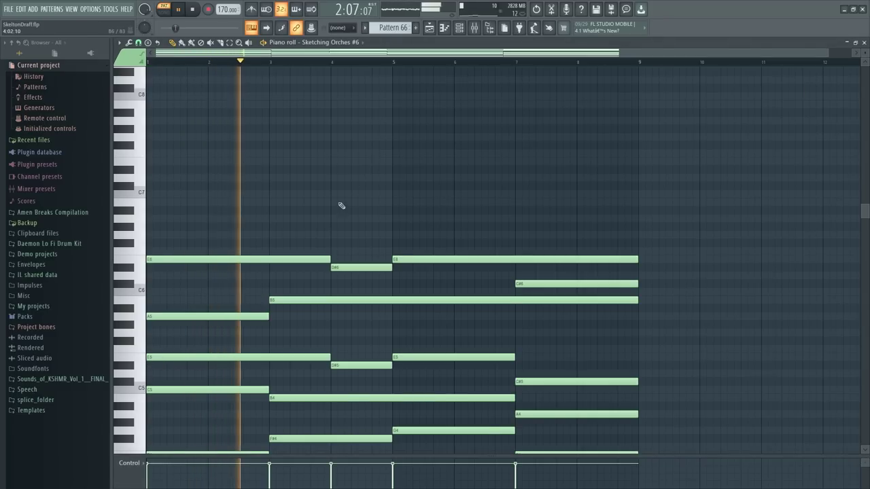
scroll(379, 286, down, 4)
scroll(401, 269, down, 2)
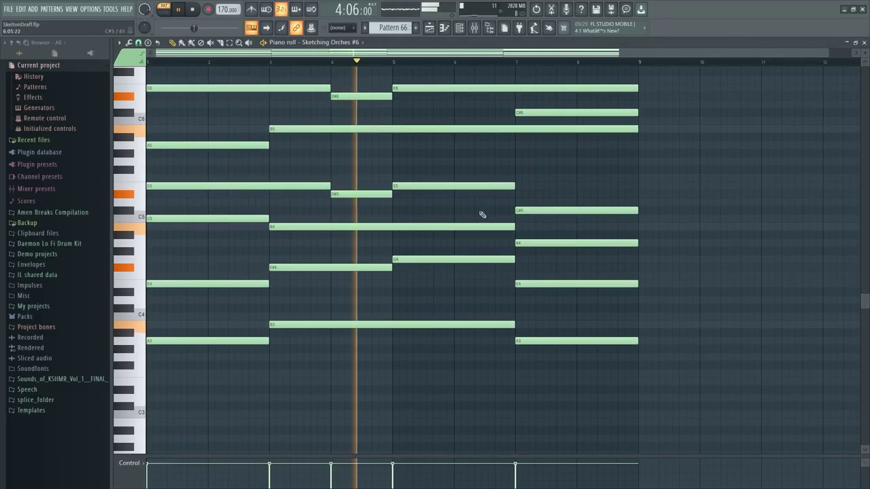
scroll(493, 227, up, 1)
scroll(500, 231, up, 1)
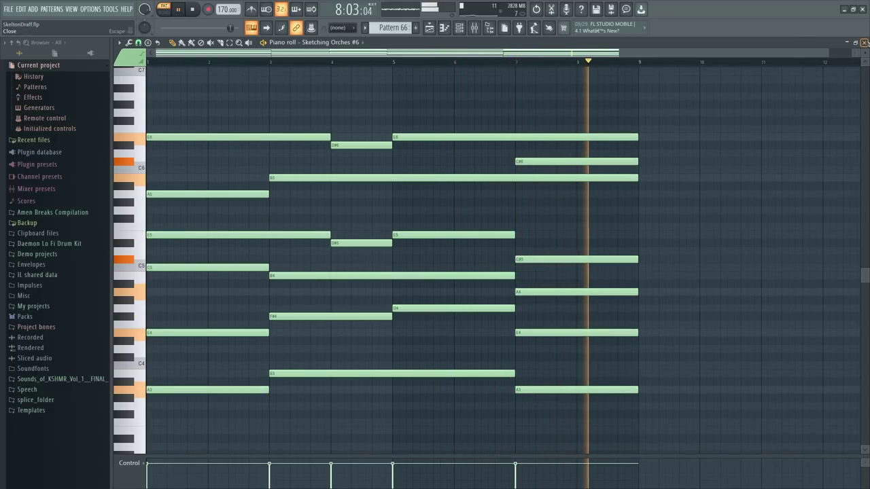
key(F7)
key(space)
Move the playlist playhead to 99:05, where the first Pattern 70 clip on Track 11 begins
scroll(449, 68, down, 3)
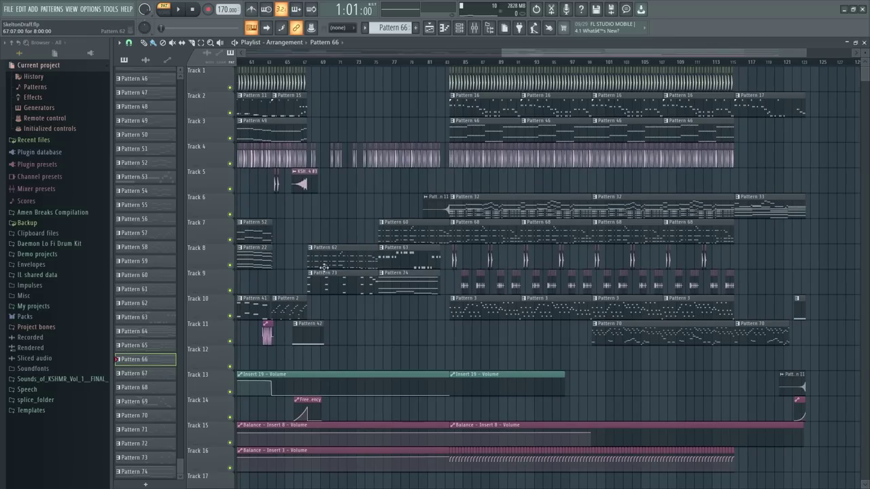
drag(318, 63, 544, 78)
scroll(580, 76, up, 3)
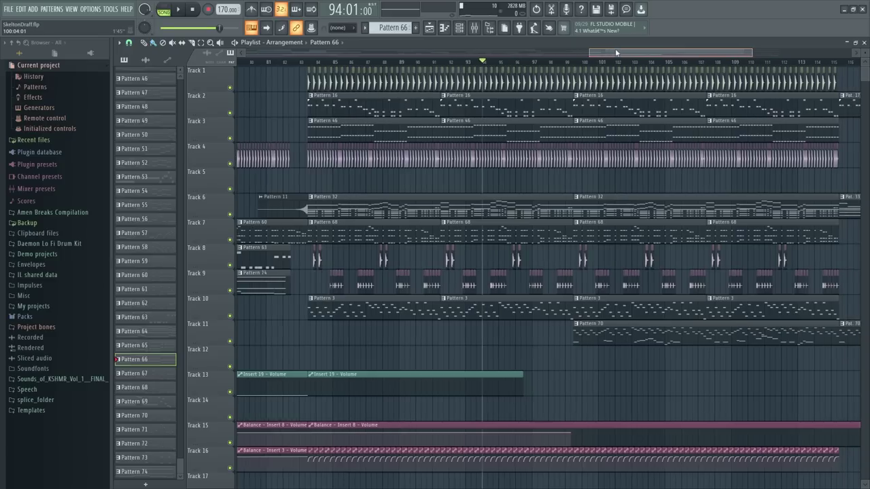
drag(285, 65, 535, 76)
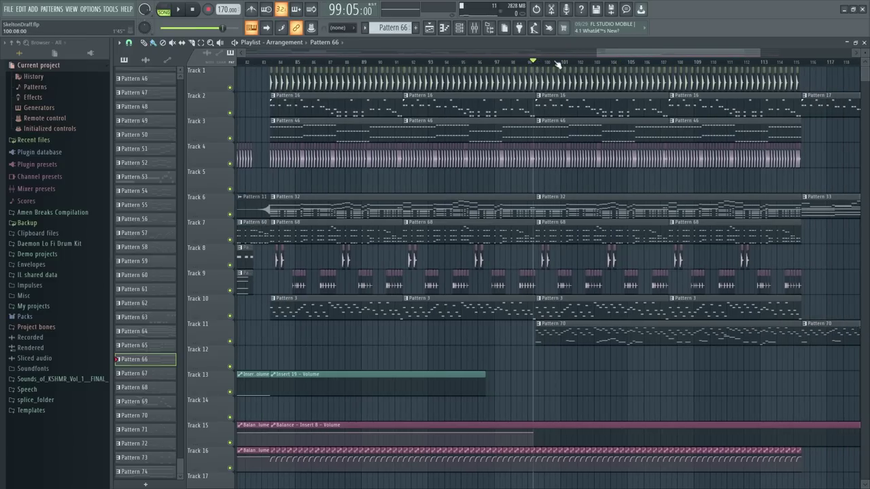
Open Pattern 70 in the piano roll and play its opening bars in pattern mode
double_click(568, 333)
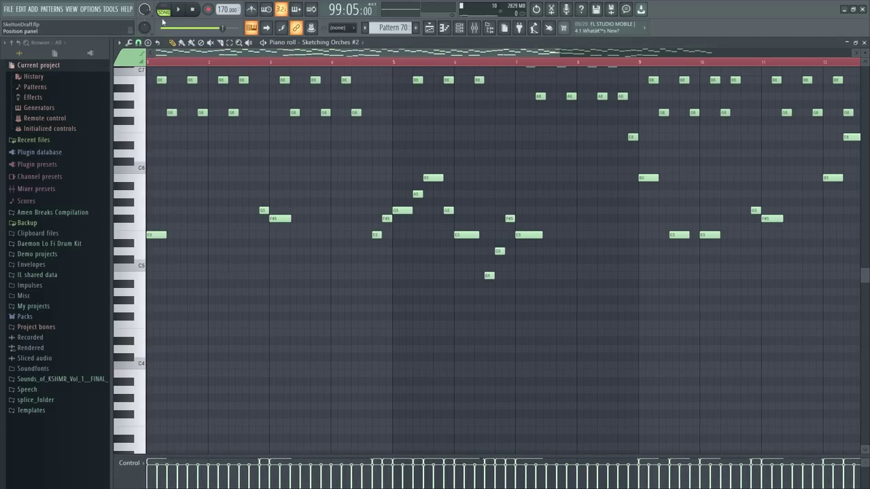
key(l)
key(space)
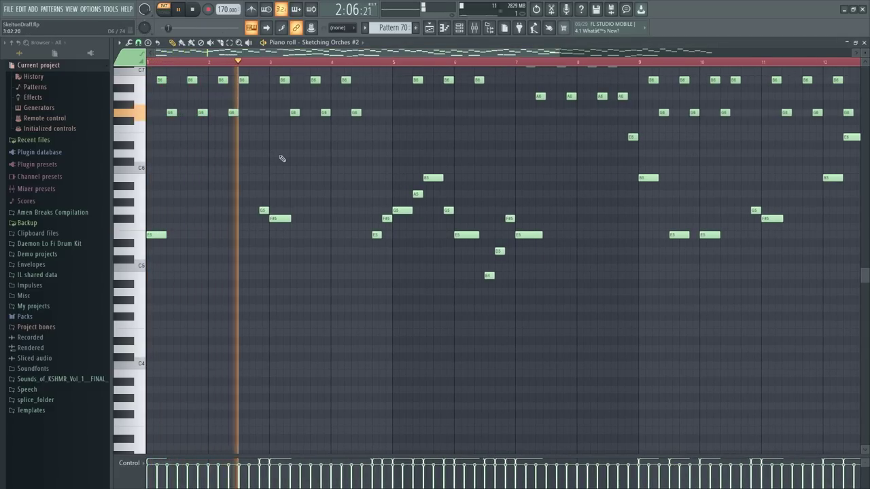
scroll(282, 161, up, 3)
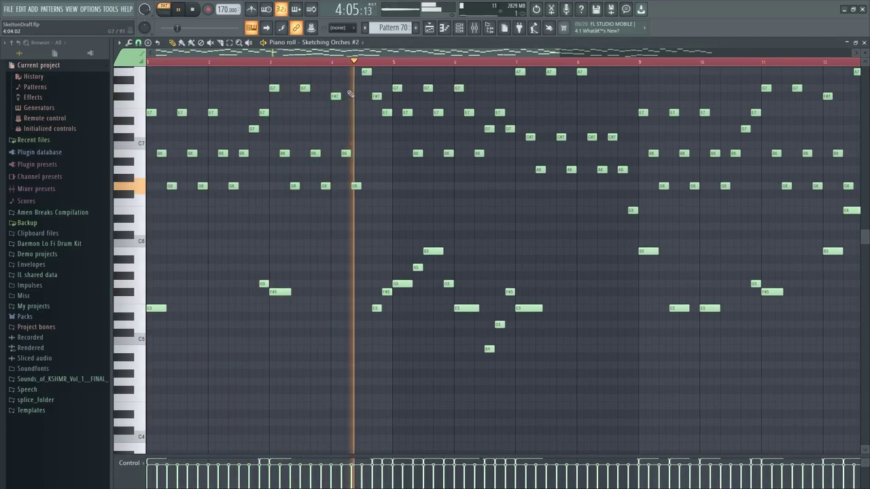
key(space)
Replay Pattern 70 from bar 1 through bar 8, examining both its high and low notes
scroll(537, 156, up, 2)
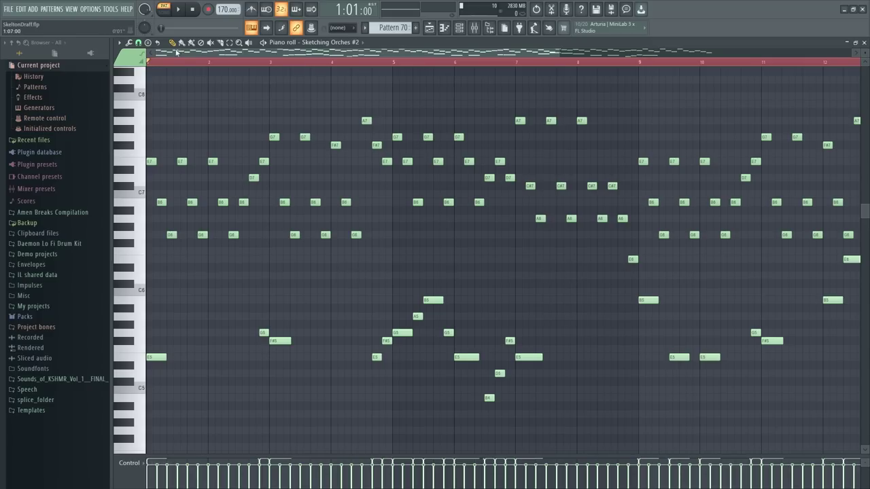
key(space)
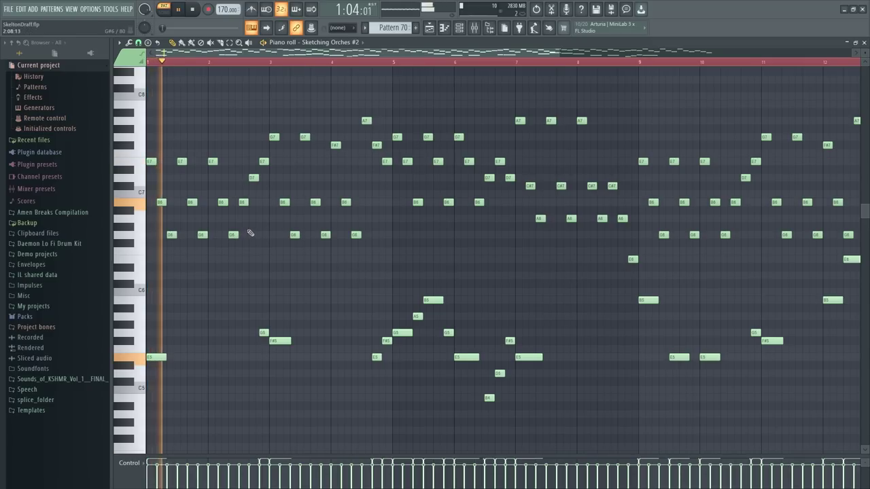
scroll(163, 299, down, 3)
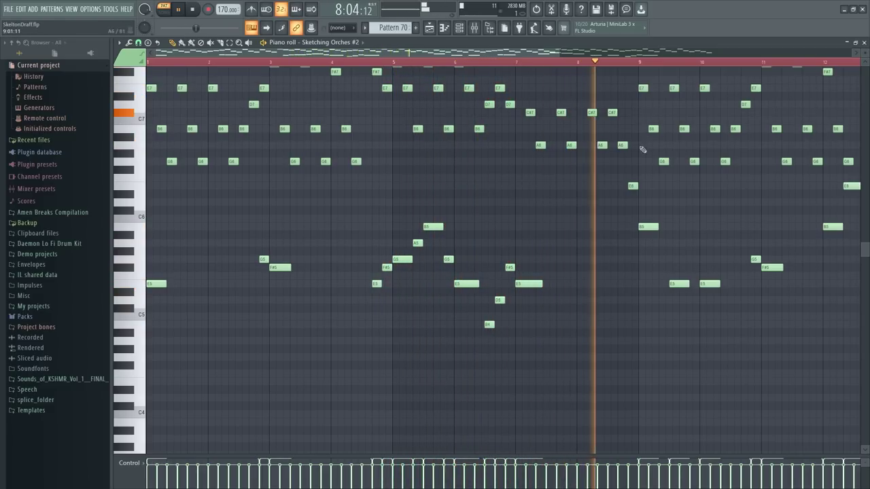
key(space)
scroll(561, 140, up, 3)
Return to the playlist and play the full arrangement from 96:01 through bar 114
key(F5)
click(473, 62)
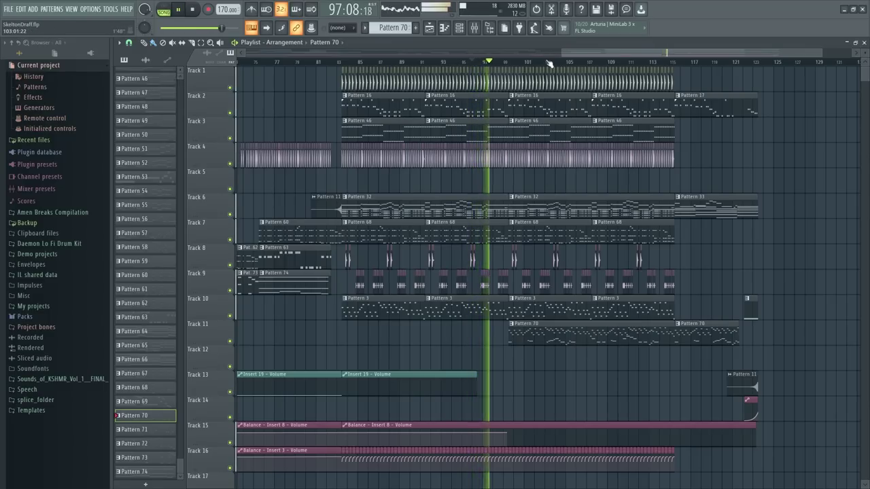
scroll(549, 62, up, 2)
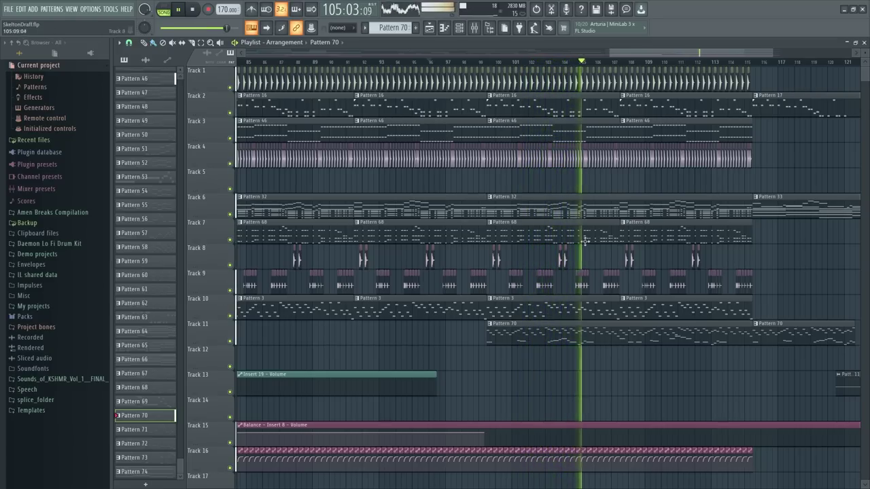
drag(643, 53, 683, 58)
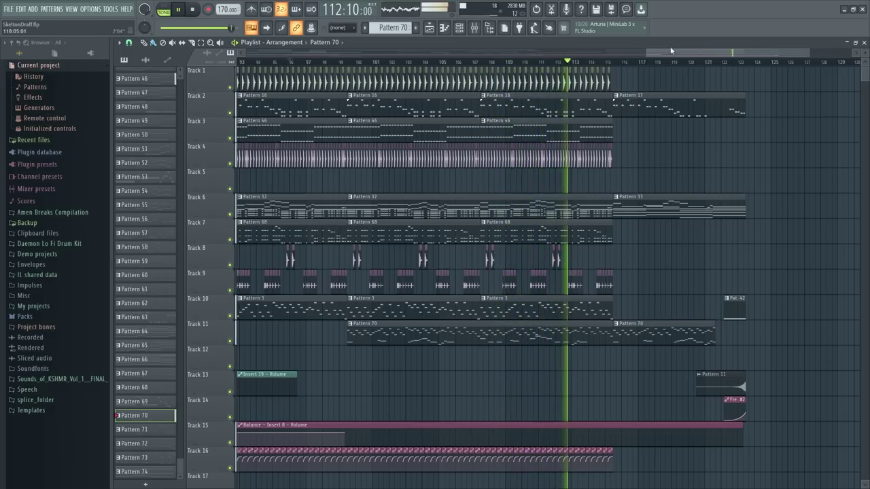
drag(653, 58, 684, 58)
scroll(521, 68, up, 3)
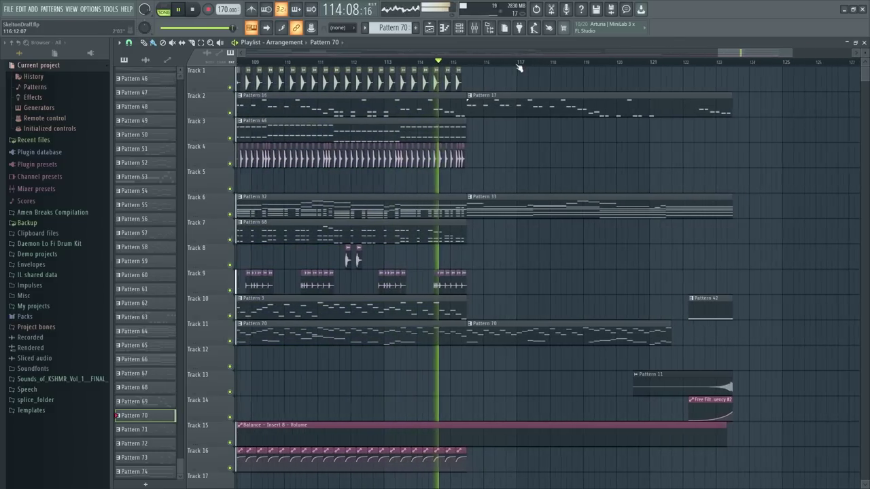
key(space)
Solo Track 6 together with Track 11 and play Patterns 33 and 70 from 115:07
scroll(460, 70, up, 1)
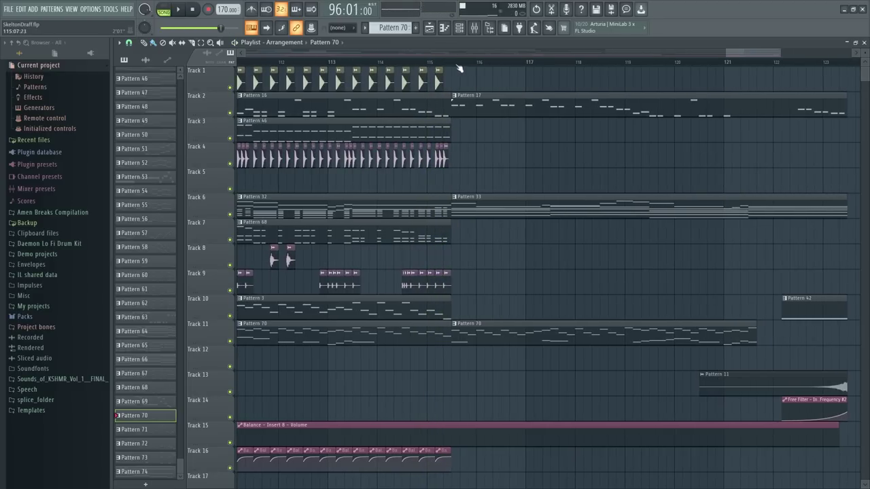
ctrl+click(229, 214)
click(229, 341)
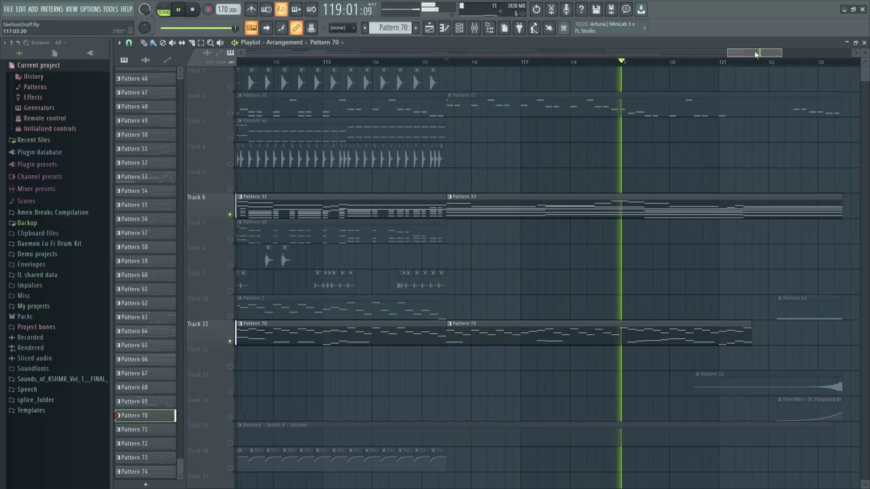
drag(754, 53, 775, 55)
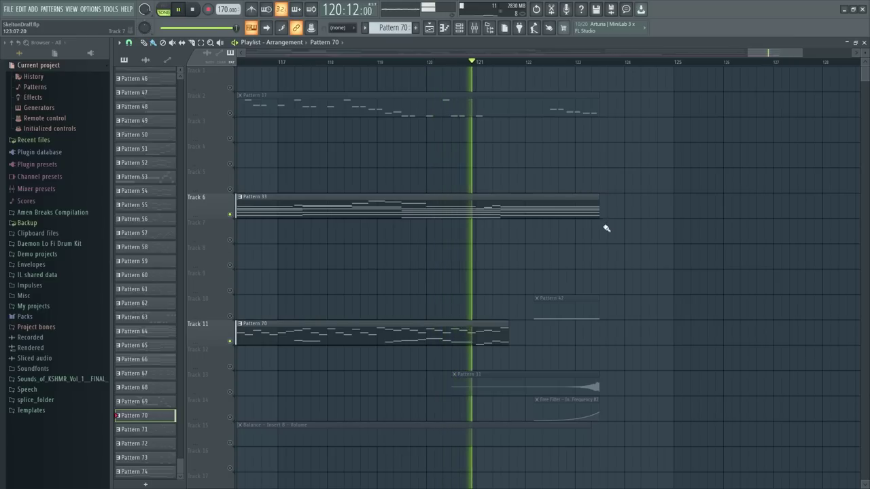
key(space)
drag(783, 54, 769, 51)
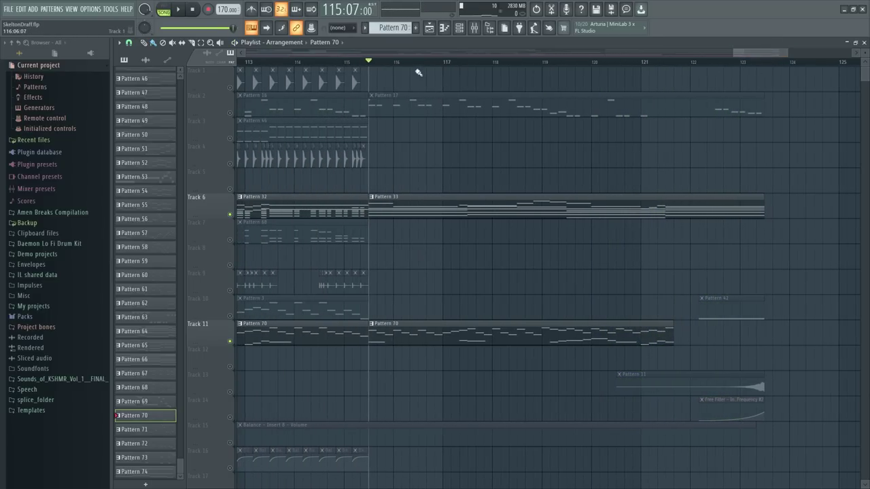
Open Track 2's Pattern 17 in the piano roll, play it in pattern mode, and return to the playlist
double_click(403, 108)
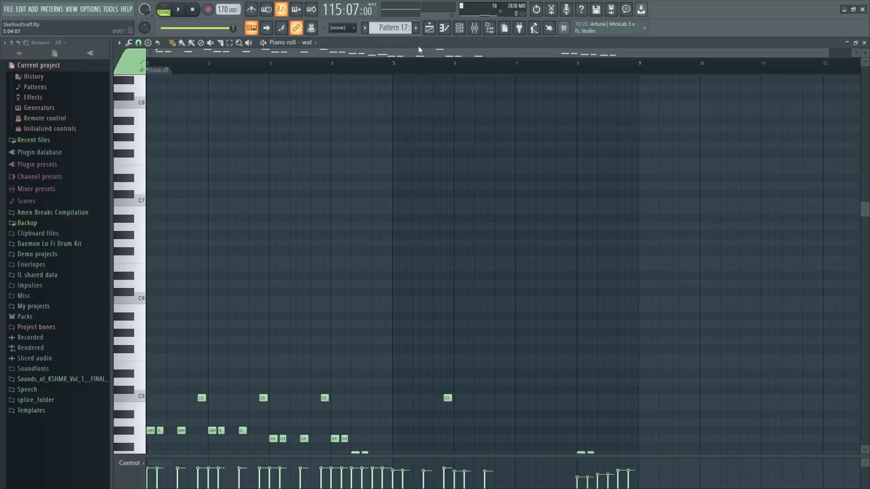
scroll(208, 146, down, 5)
key(space)
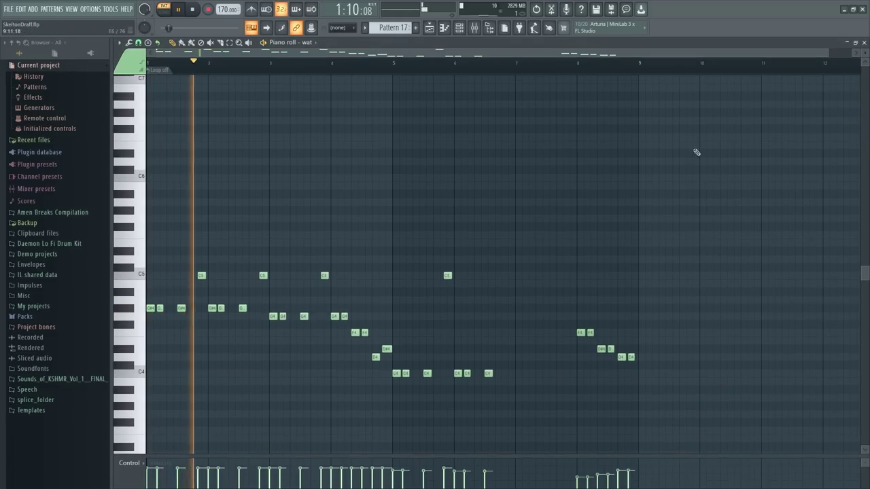
key(F5)
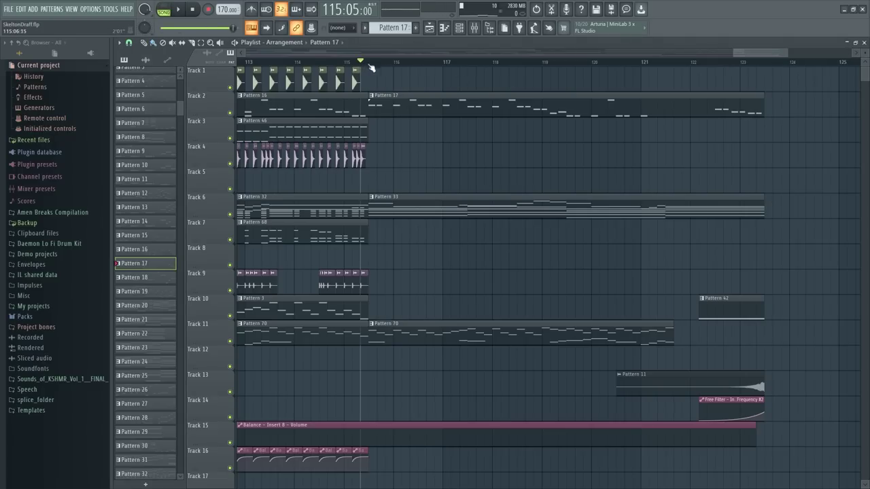
Play the outro from 115:05 and examine the final clips around bars 117 to 123
key(space)
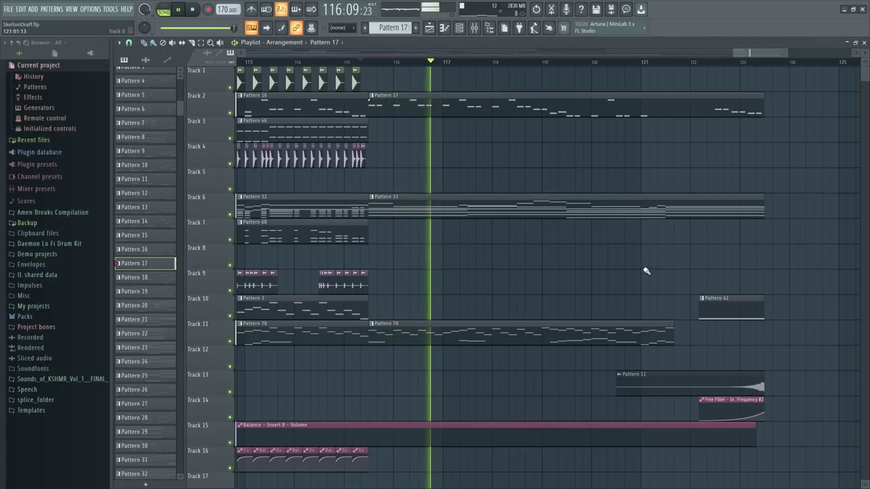
drag(758, 54, 766, 54)
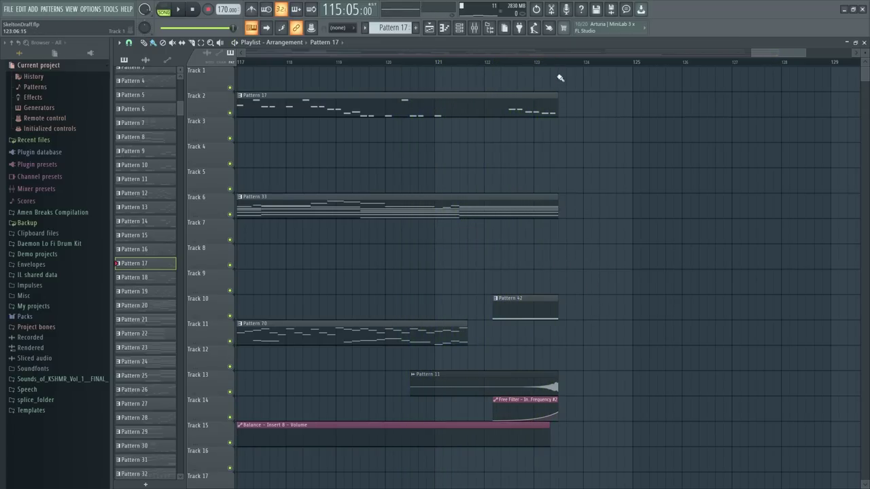
scroll(558, 69, up, 2)
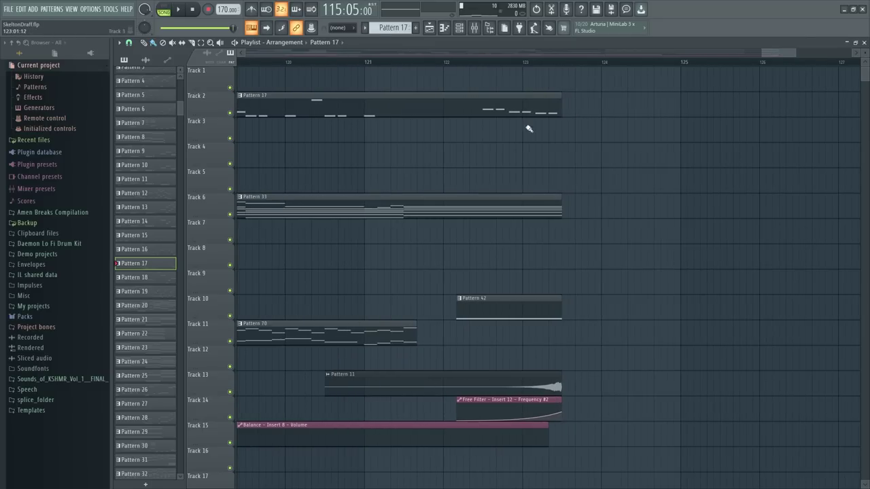
scroll(471, 68, down, 2)
Select the timeline range from about bar 19 to bar 123 and play the intro from bar 9
drag(517, 65, 609, 81)
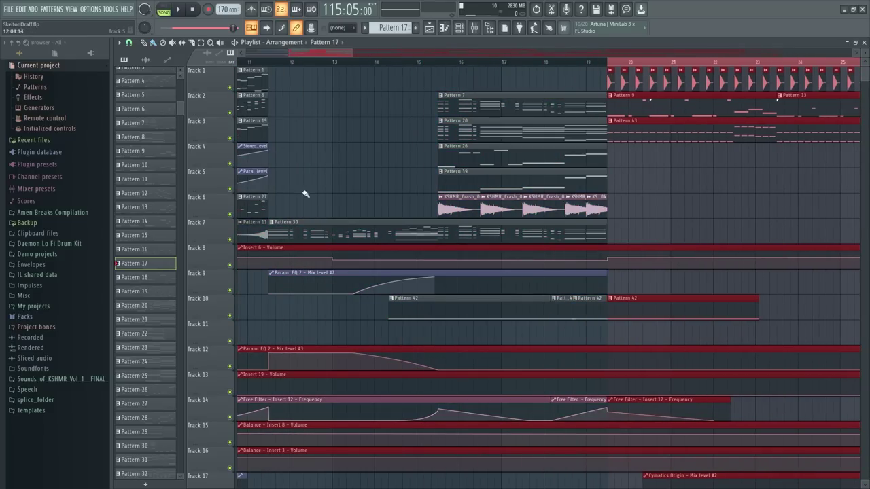
scroll(392, 66, down, 3)
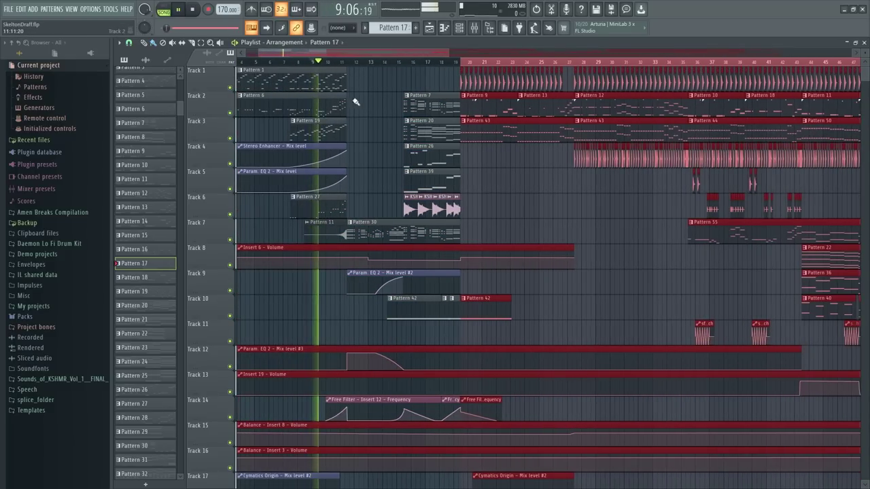
key(space)
Survey the selected range to its end and play it from around bar 20 through bar 26, examining the tracks down to Track 17
scroll(605, 117, right, 10)
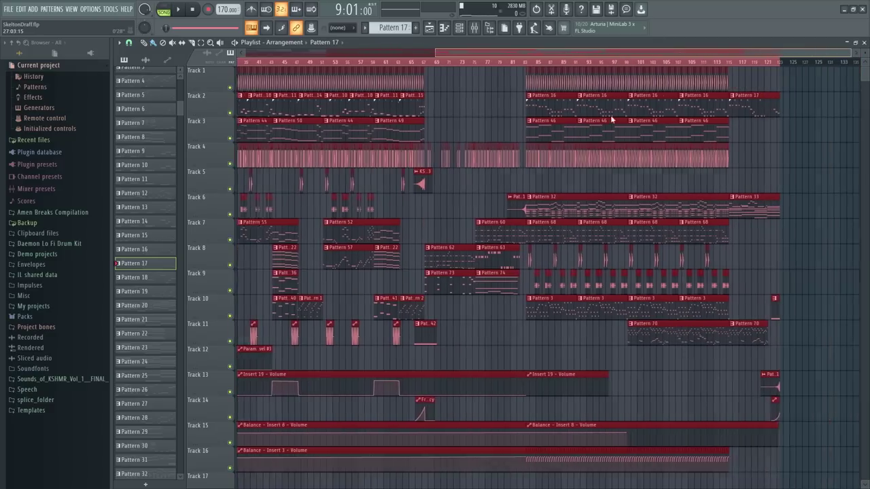
drag(561, 50, 493, 68)
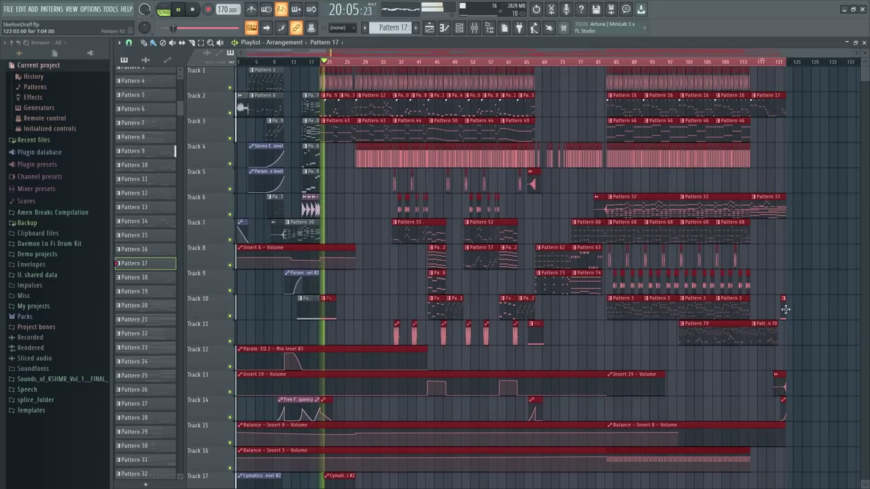
scroll(333, 68, up, 5)
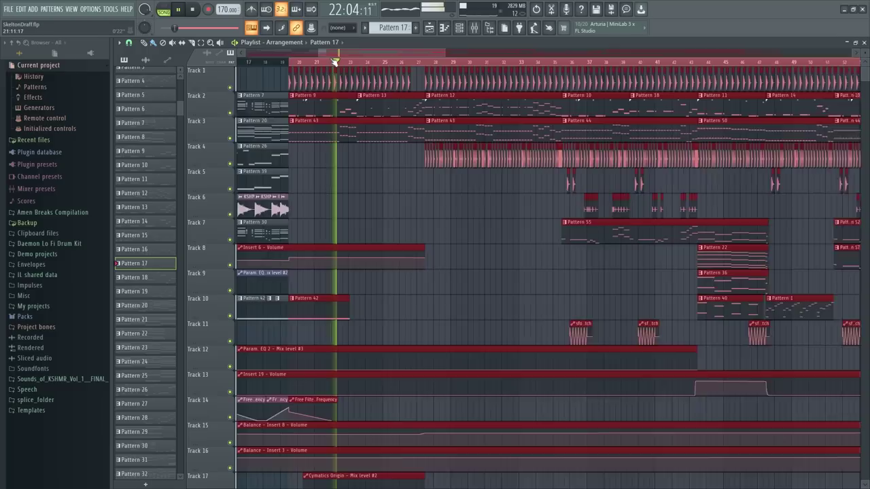
scroll(404, 60, down, 4)
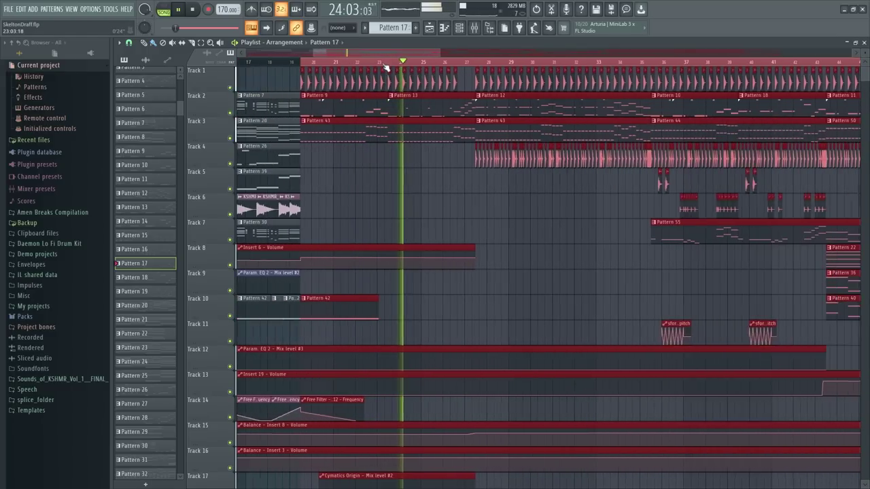
scroll(435, 68, down, 3)
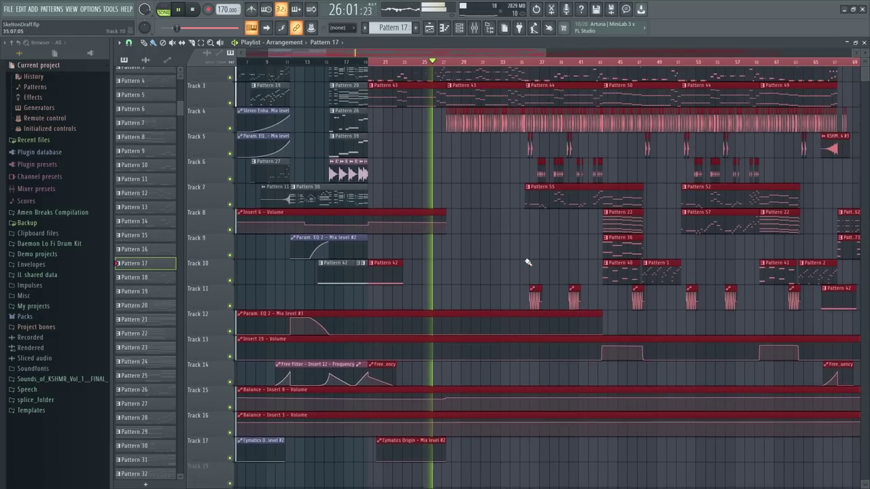
scroll(485, 70, down, 3)
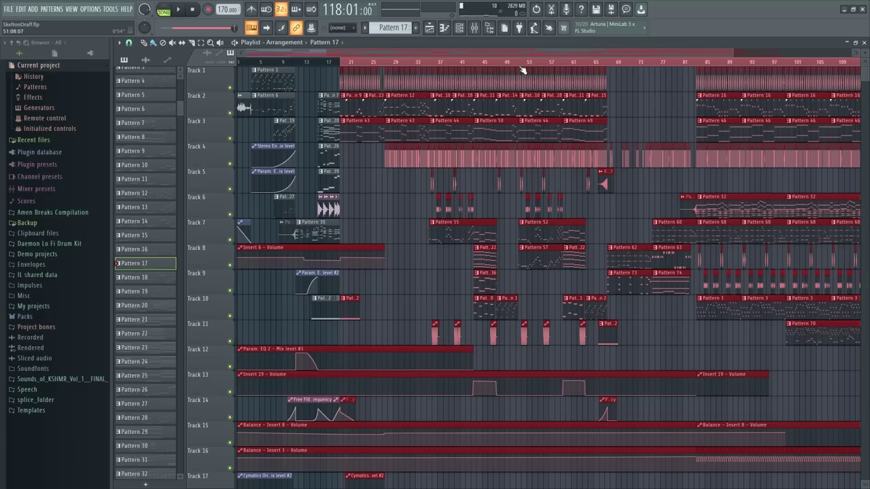
Clear the timeline selection and examine the closing section from bar 81 to bar 123
scroll(438, 68, down, 2)
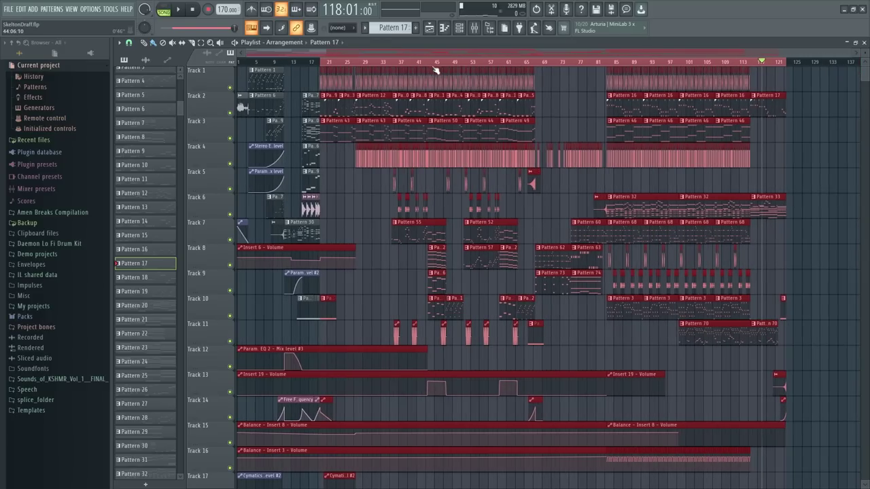
click(477, 65)
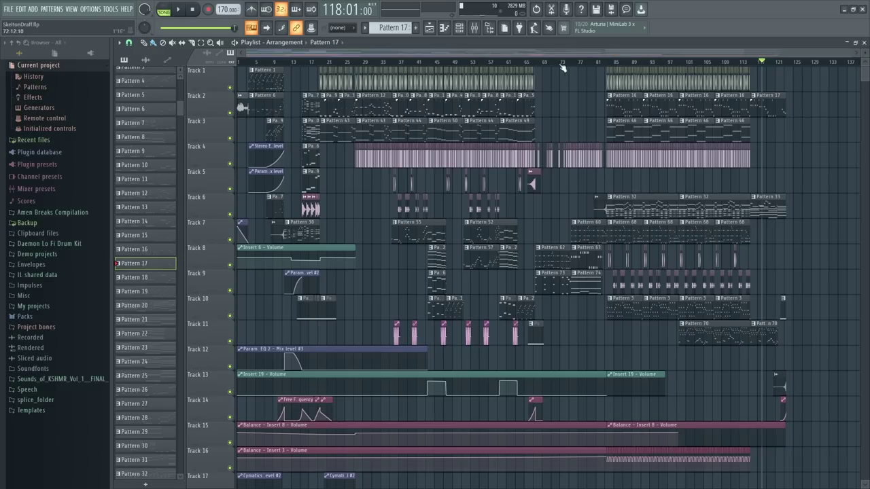
scroll(583, 63, right, 10)
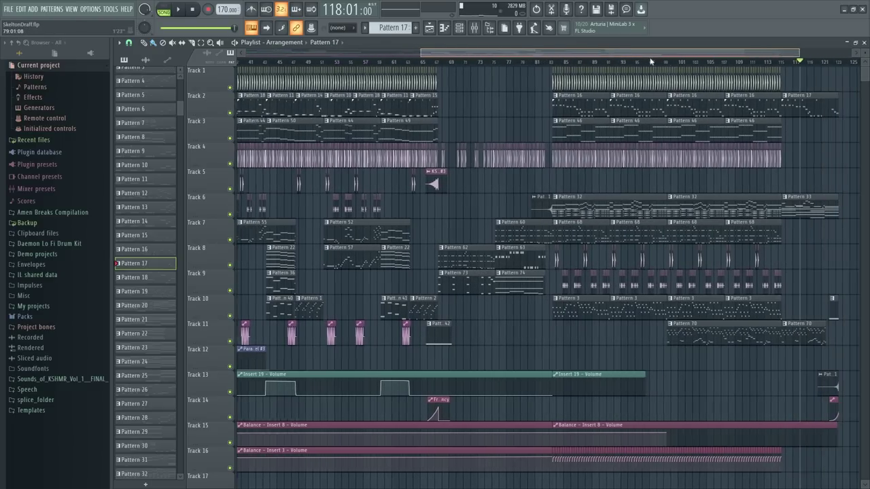
scroll(704, 70, up, 2)
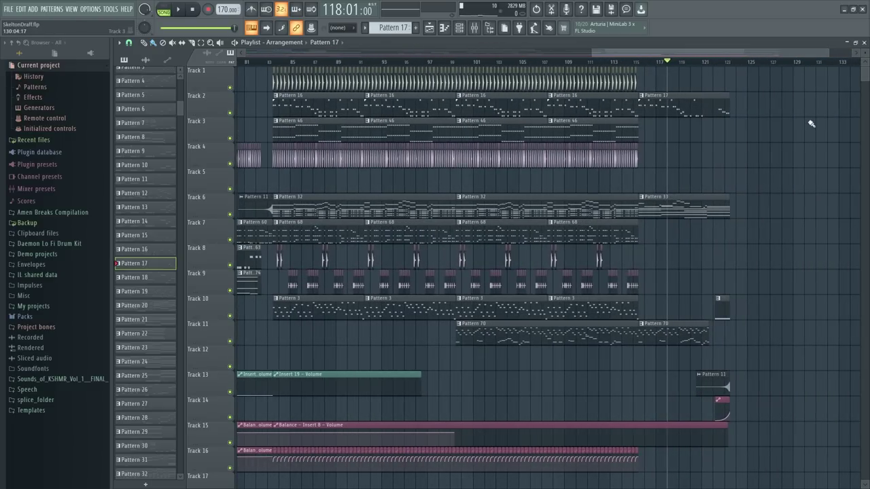